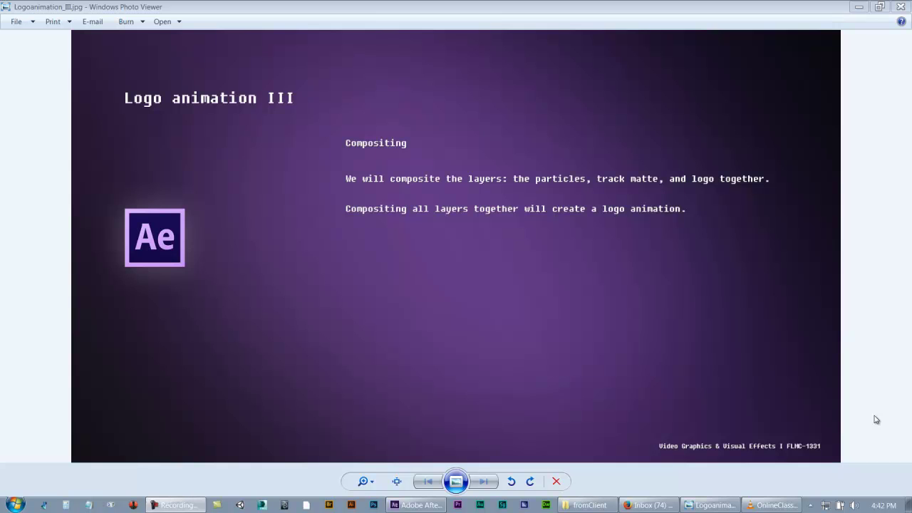
# Put away the lesson slide and media player windows and bring up the fromClient resources folder
pyautogui.moveTo(777, 505)
pyautogui.click(772, 481)
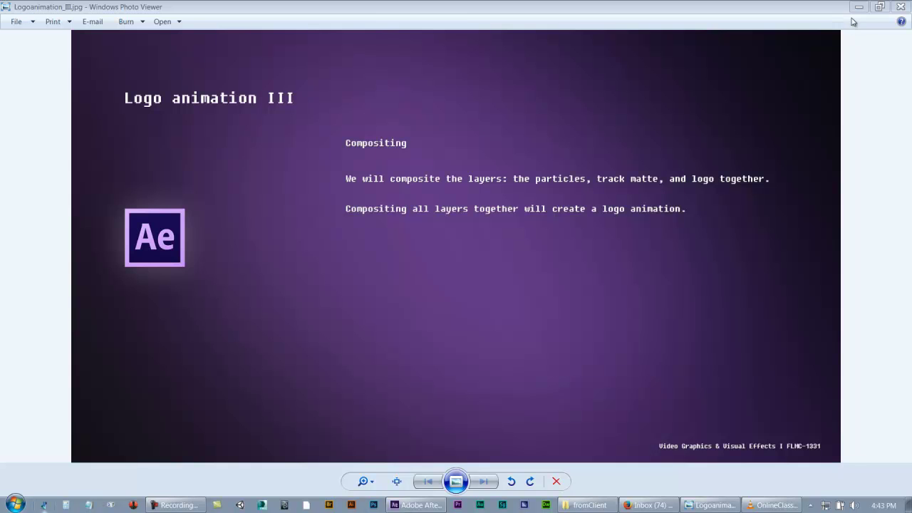
pyautogui.click(879, 7)
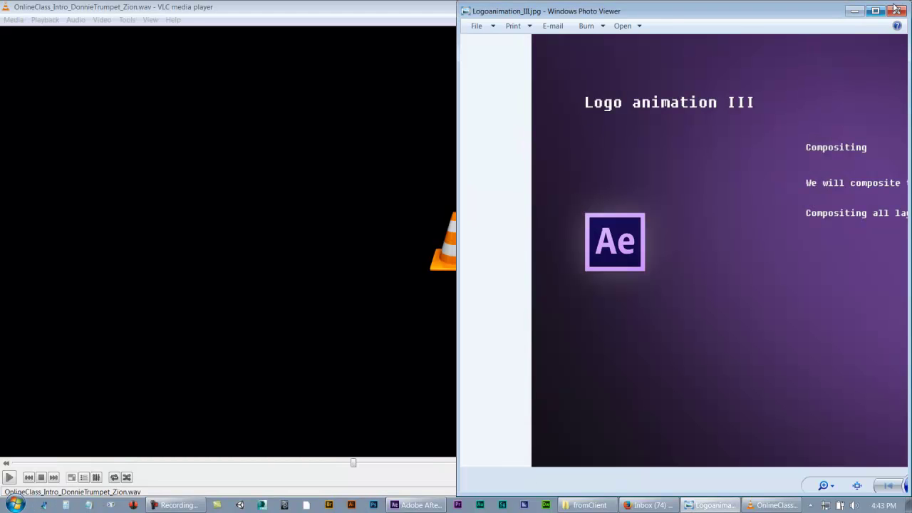
pyautogui.moveTo(636, 510)
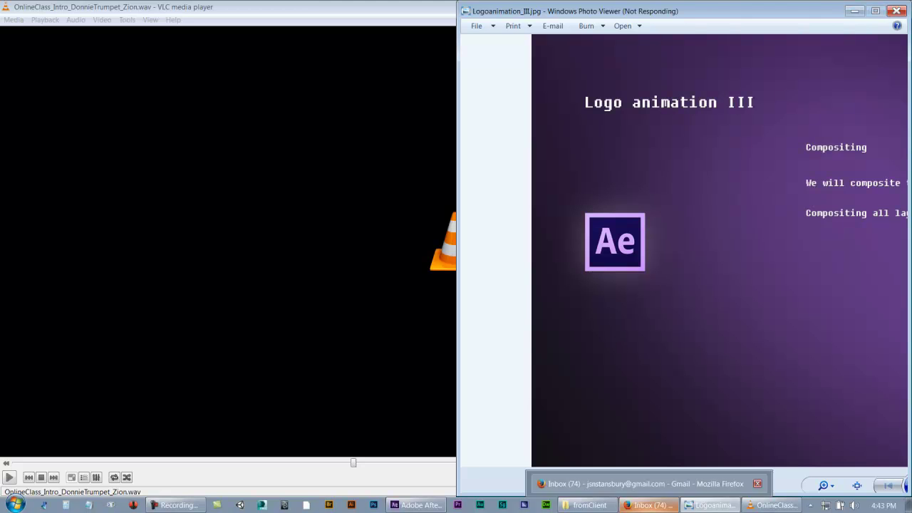
pyautogui.click(773, 507)
pyautogui.click(773, 506)
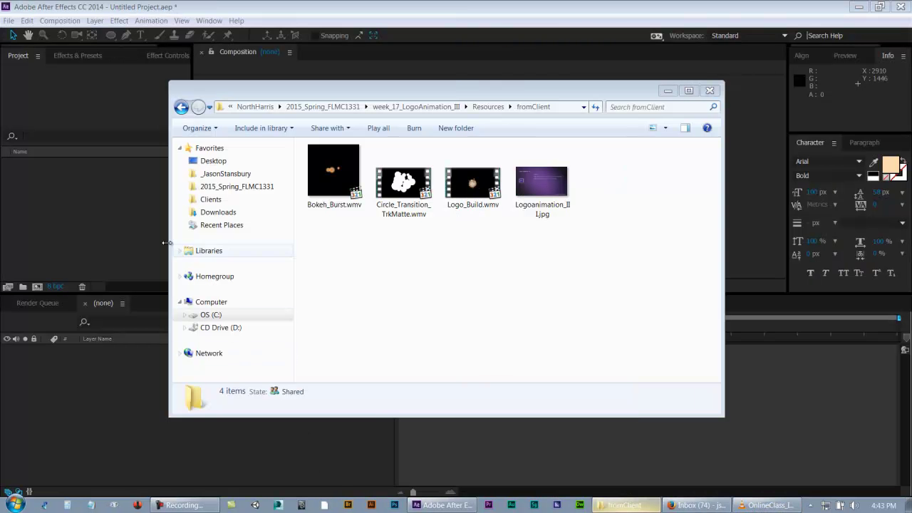
# Play the client's Logo_Build.wmv from the fromClient folder several times in a maximized player, then minimize the player
pyautogui.doubleClick(472, 192)
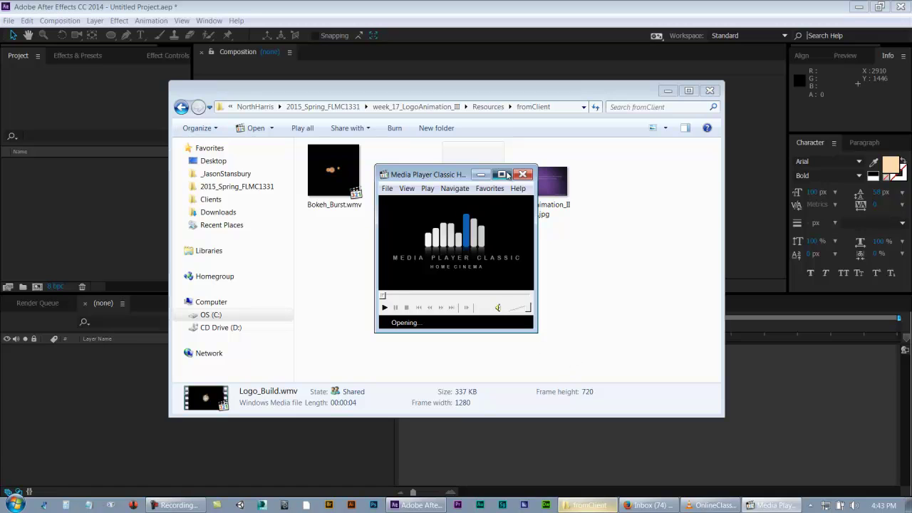
pyautogui.click(501, 173)
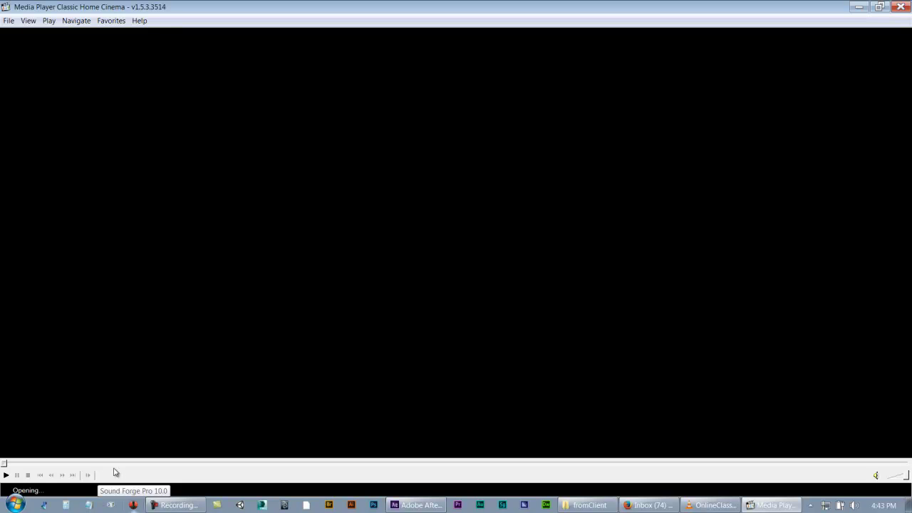
pyautogui.click(6, 475)
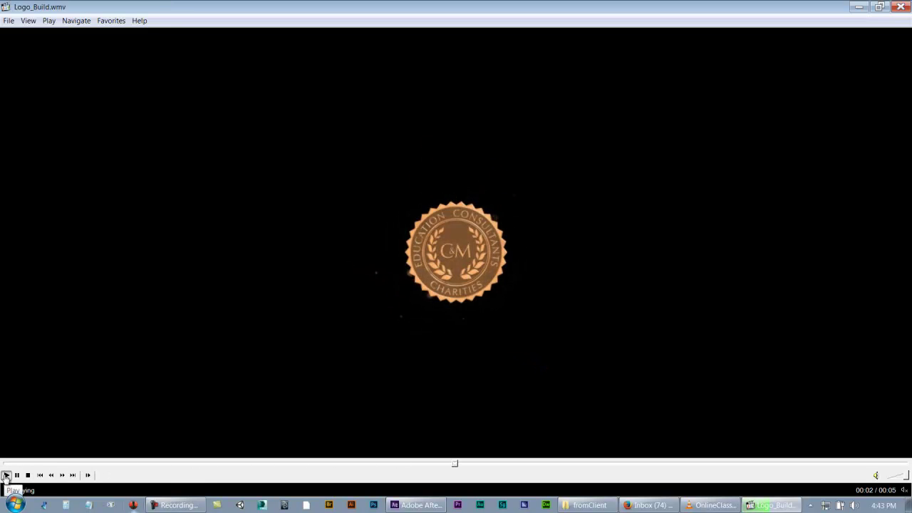
pyautogui.click(6, 476)
pyautogui.click(6, 477)
pyautogui.click(6, 476)
pyautogui.click(6, 477)
pyautogui.click(6, 476)
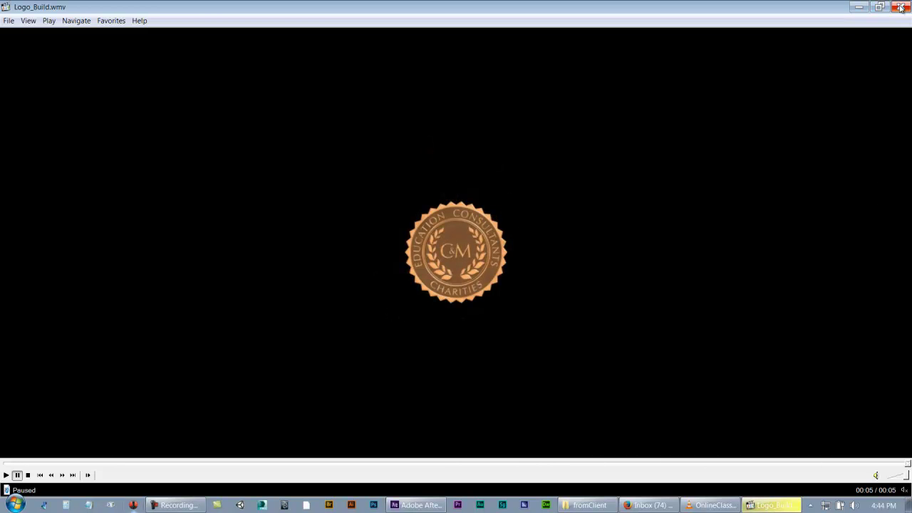
pyautogui.click(858, 7)
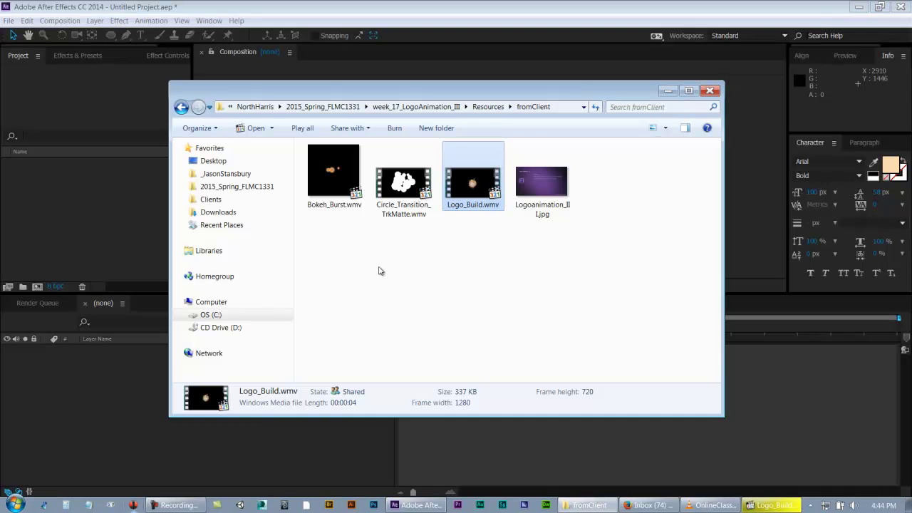
# Switch to After Effects, open the project LogoAnimation_III.aep, and collapse the Solids folder
pyautogui.click(87, 230)
pyautogui.hotkey('ctrl', 'o')
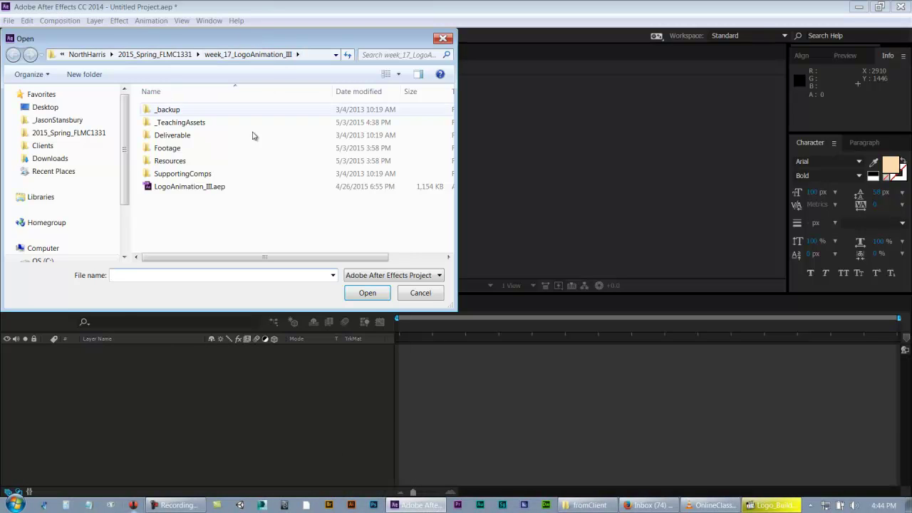
pyautogui.click(171, 188)
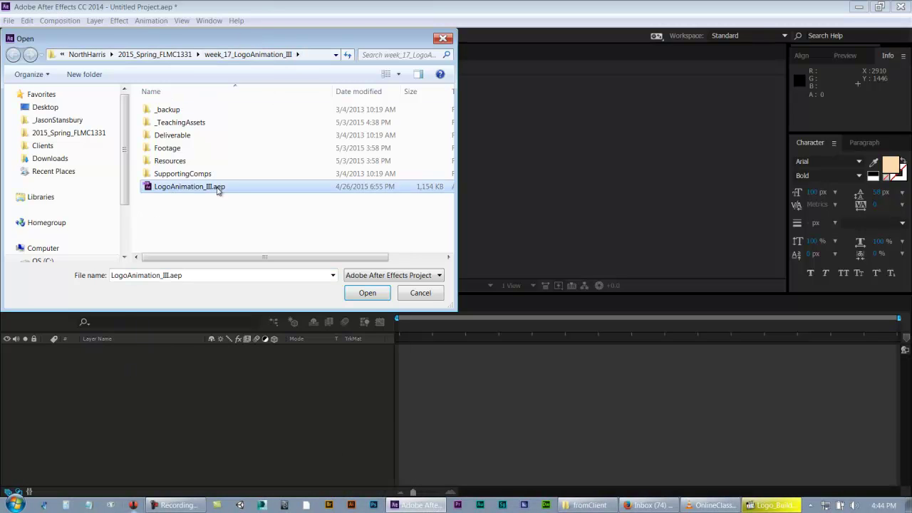
pyautogui.doubleClick(193, 188)
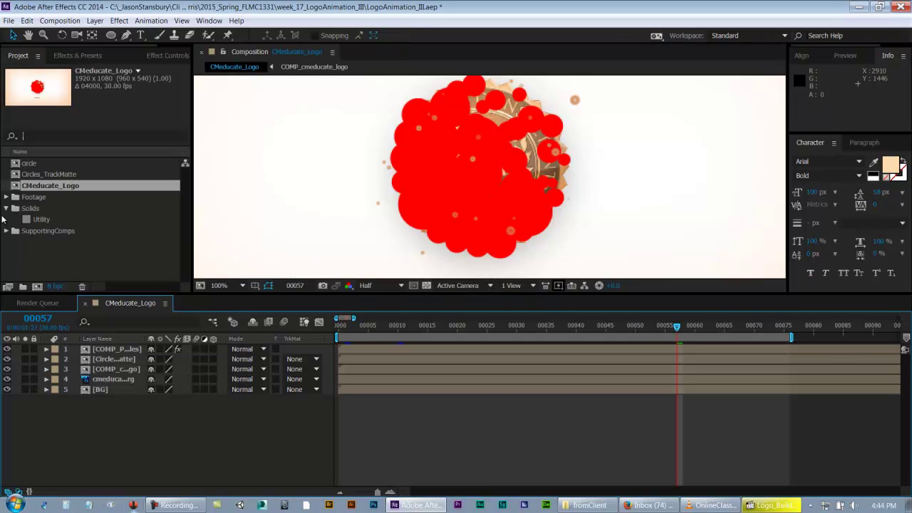
pyautogui.click(7, 208)
# Save the project and play a RAM preview of the CMeducate_Logo composition
pyautogui.hotkey('ctrl', 's')
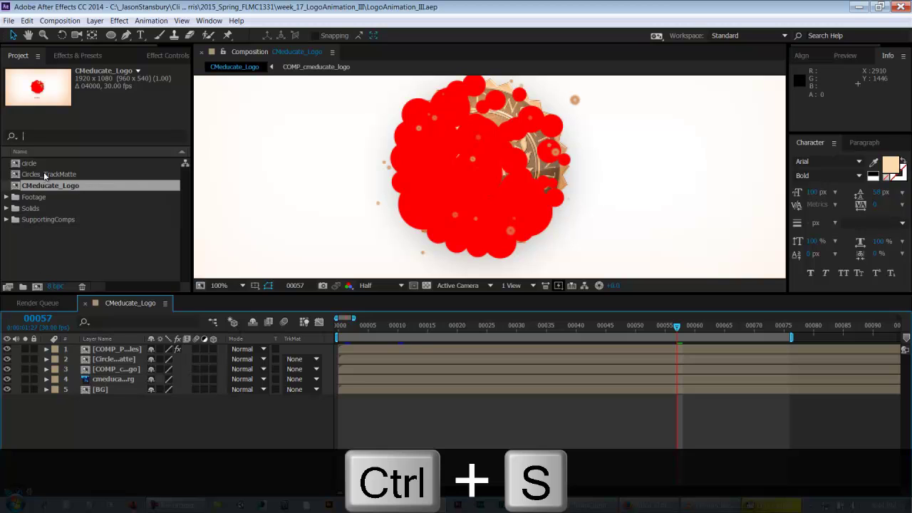
pyautogui.press('KP_0')
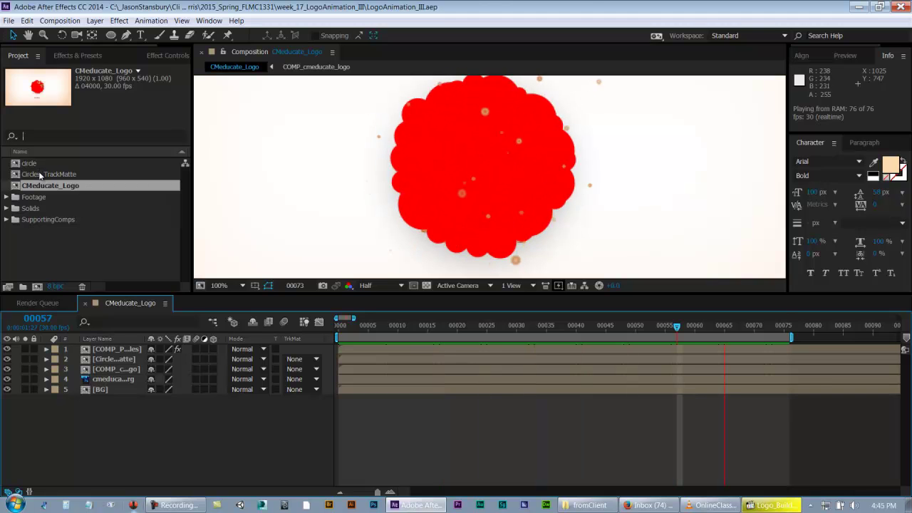
pyautogui.click(73, 271)
pyautogui.press('`')
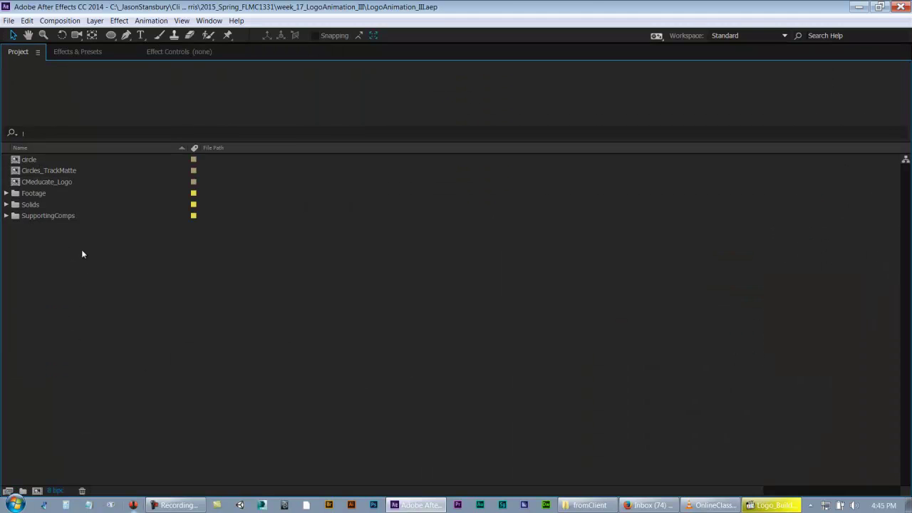
pyautogui.click(44, 170)
pyautogui.keyDown('ctrl'); pyautogui.click(38, 169); pyautogui.keyUp('ctrl')
pyautogui.click(44, 182)
pyautogui.press('`')
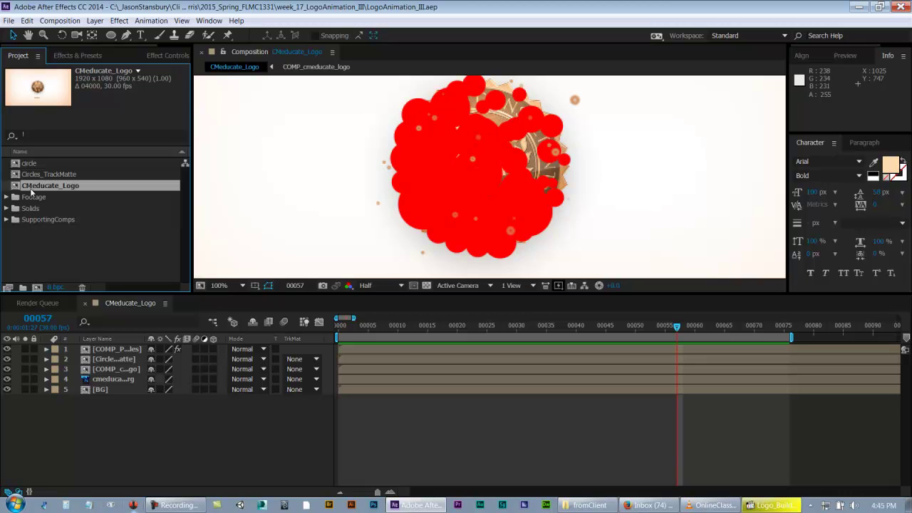
# Move the circle and Circles_TrackMatte compositions into the SupportingComps folder, collapse it, and save the project
pyautogui.press('`')
pyautogui.click(28, 159)
pyautogui.keyDown('shift'); pyautogui.click(32, 170); pyautogui.keyUp('shift')
pyautogui.moveTo(32, 171); pyautogui.dragTo(51, 219)
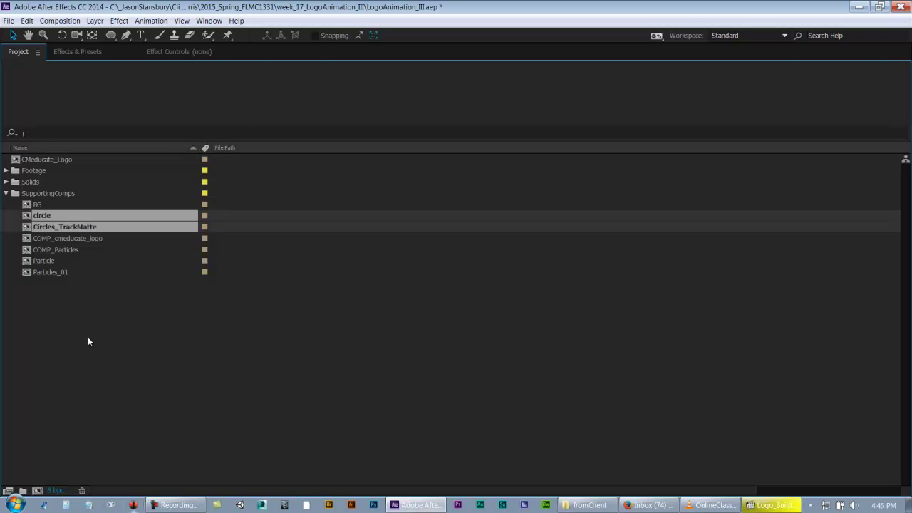
pyautogui.press('`')
pyautogui.hotkey('ctrl', 's')
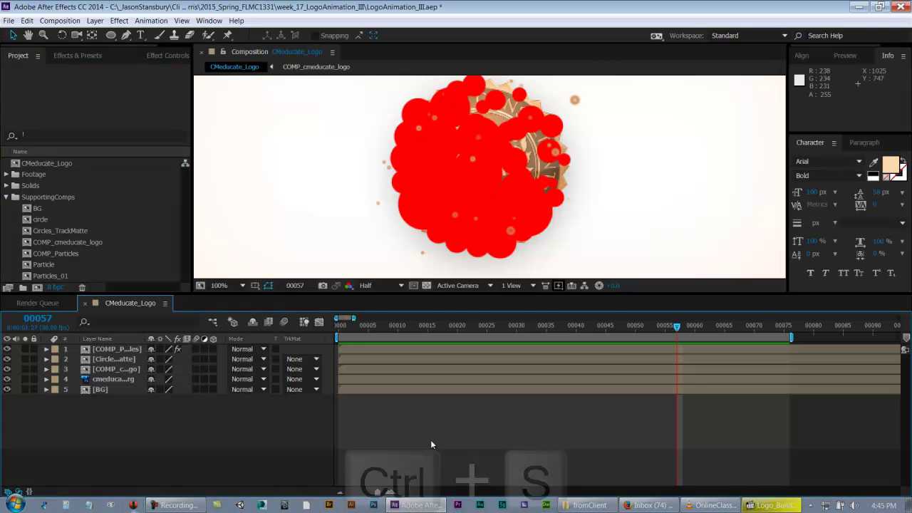
pyautogui.click(7, 198)
# Widen the timeline's Layer Name column to fit the full layer names, save, and close the Firefox mail window
pyautogui.moveTo(144, 339); pyautogui.dragTo(187, 343)
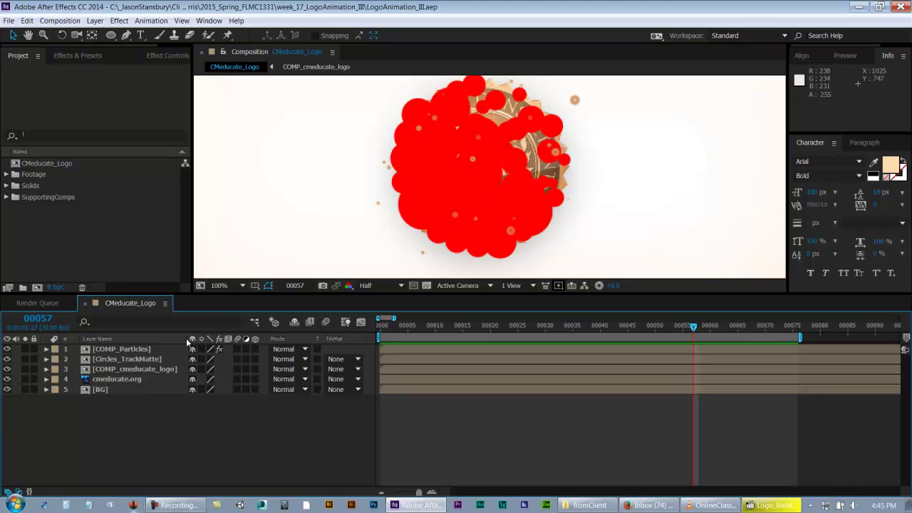
pyautogui.hotkey('ctrl', 's')
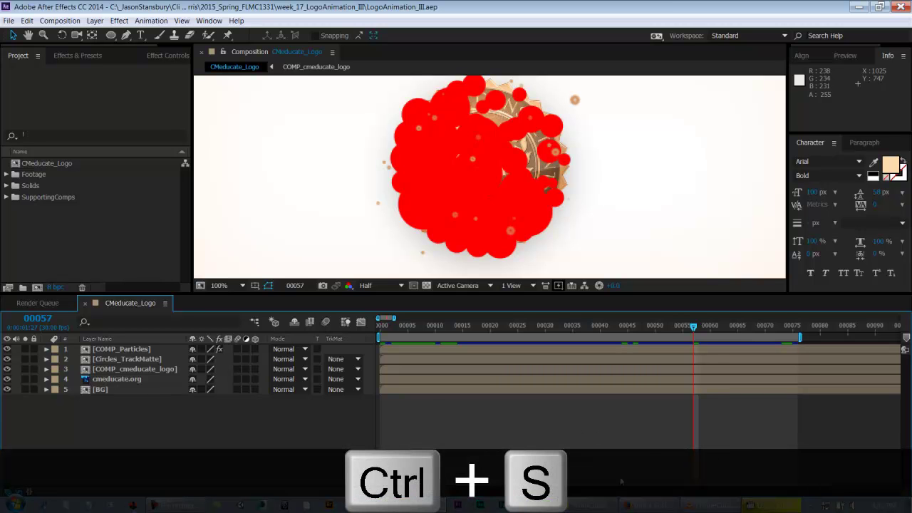
pyautogui.rightClick(631, 505)
pyautogui.click(619, 486)
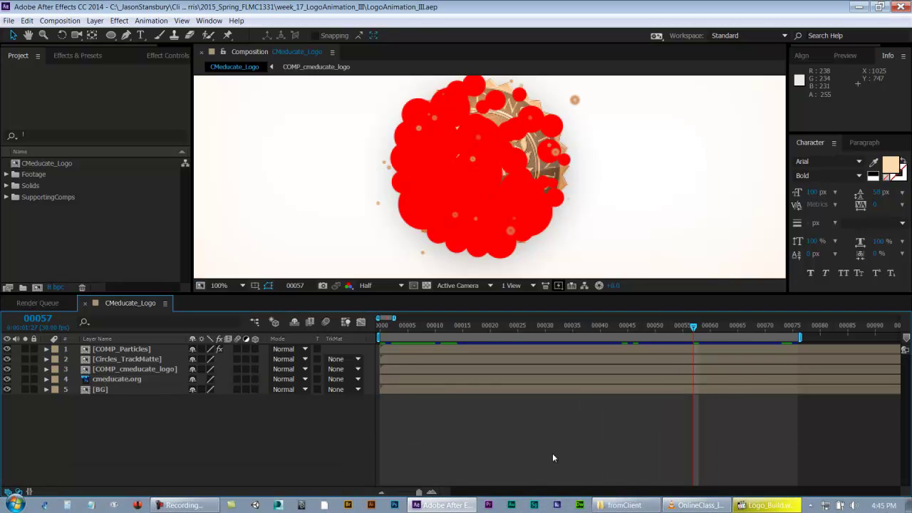
# Play a RAM preview of CMeducate_Logo and examine the COMP_Particles, Circles_TrackMatte and COMP_cmeducate_logo layers
pyautogui.press('KP_0')
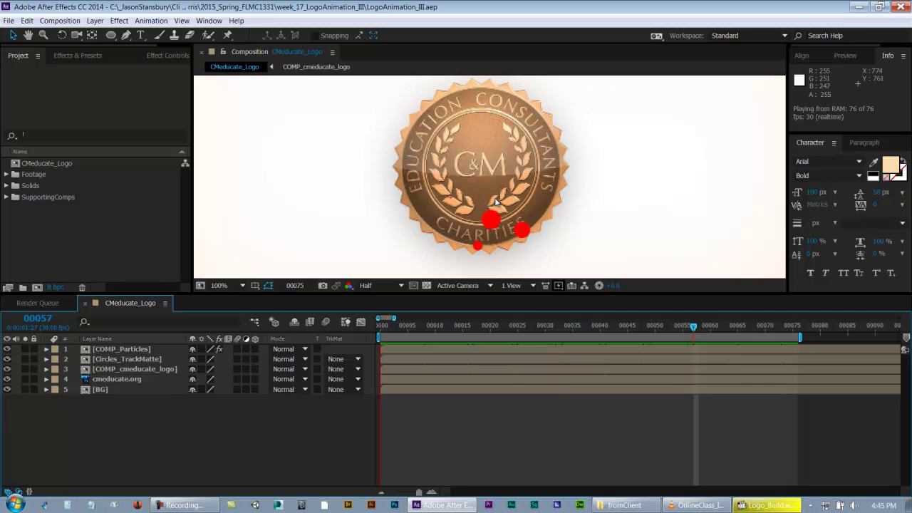
pyautogui.click(118, 349)
pyautogui.click(116, 358)
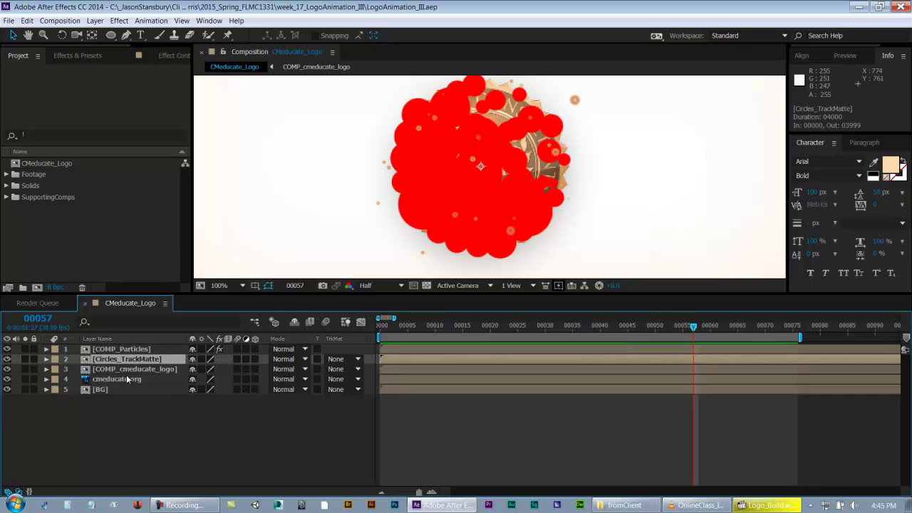
pyautogui.click(129, 369)
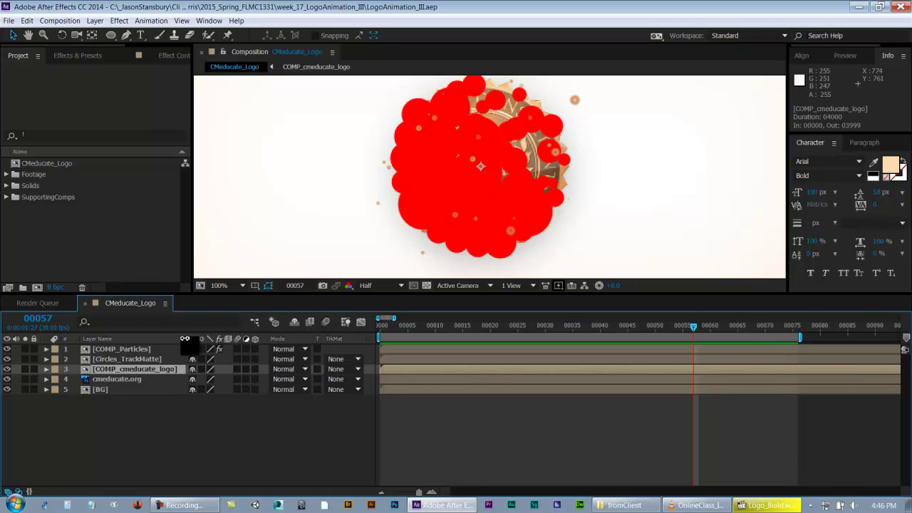
# Widen the Layer Name column further and move the current time to frame 21
pyautogui.moveTo(184, 338); pyautogui.dragTo(213, 338)
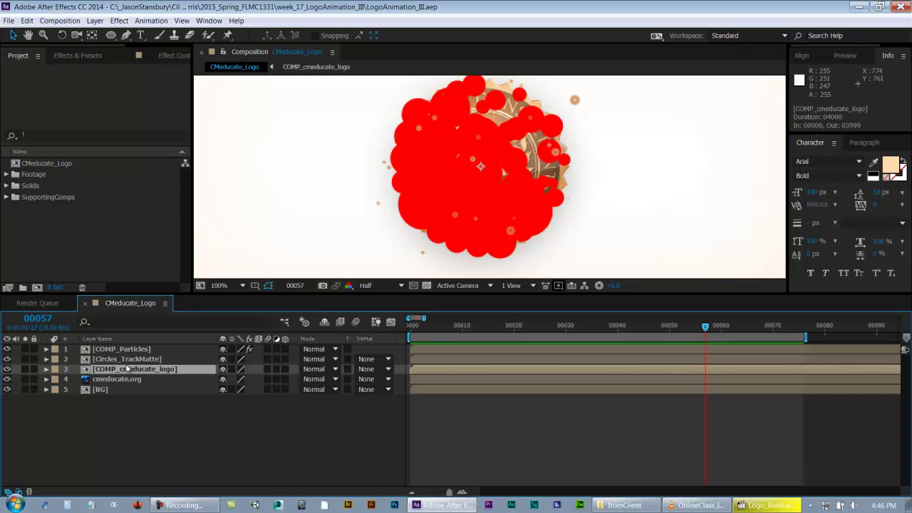
pyautogui.moveTo(498, 325); pyautogui.dragTo(521, 342)
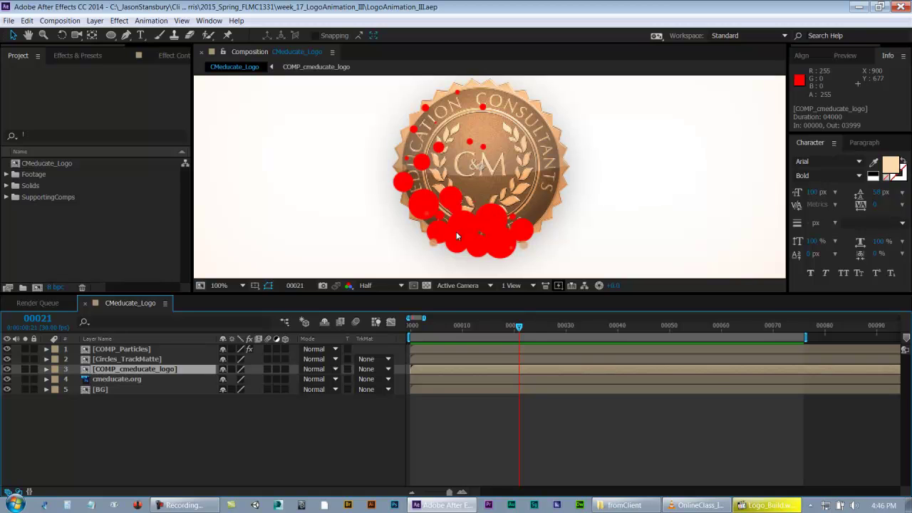
pyautogui.click(355, 322)
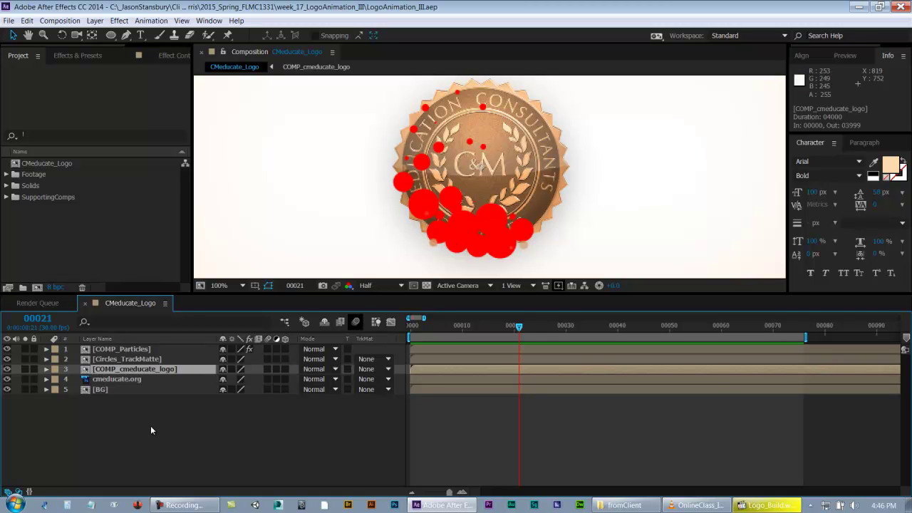
# Duplicate the COMP_cmeducate_logo layer and rename the upper copy COMP_cmeducate_logo_reveal
pyautogui.click(146, 361)
pyautogui.click(150, 366)
pyautogui.hotkey('ctrl', 'd')
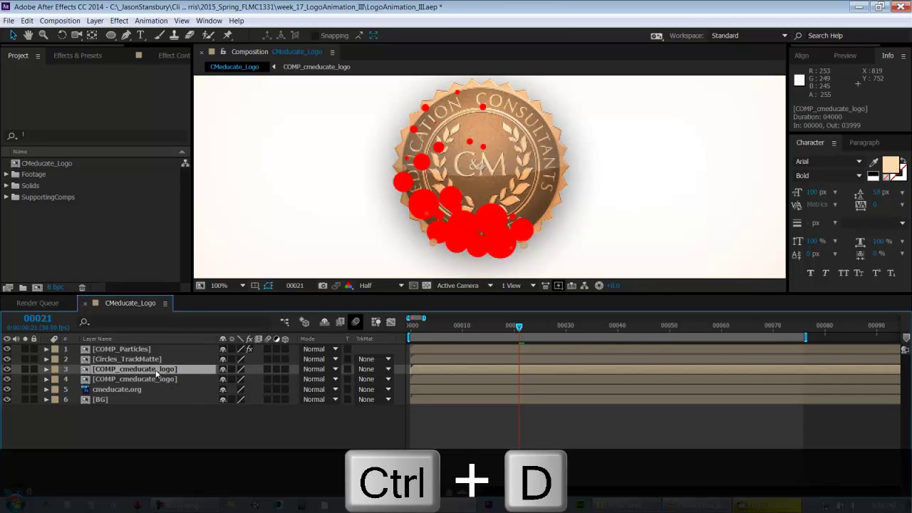
pyautogui.press('Return')
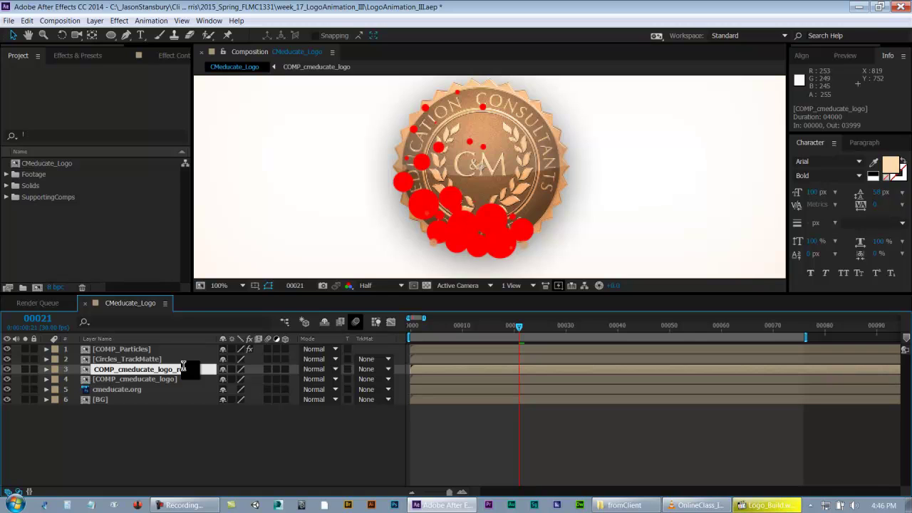
pyautogui.write('_reveal')
pyautogui.press('Return')
pyautogui.click(164, 400)
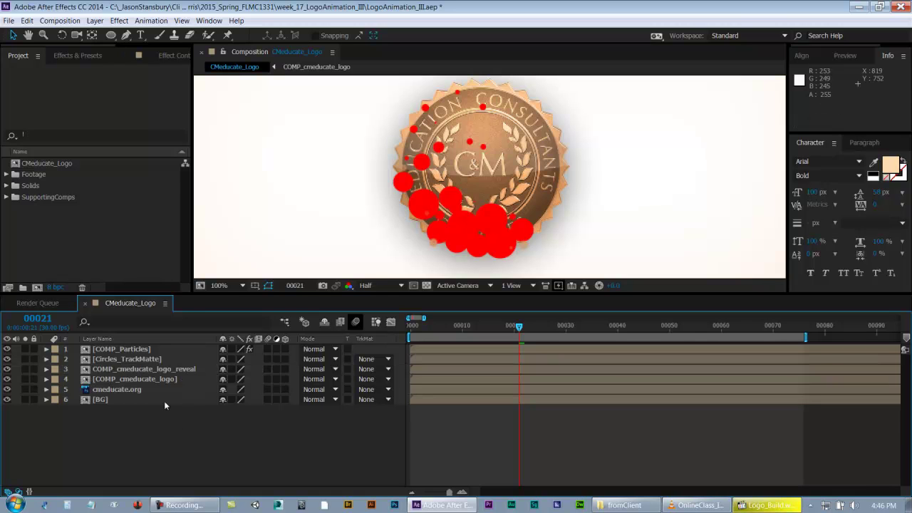
# Give the COMP_Particles, Circles_TrackMatte and COMP_cmeducate_logo_reveal layers the Lavender label color and save the project
pyautogui.click(104, 360)
pyautogui.click(109, 381)
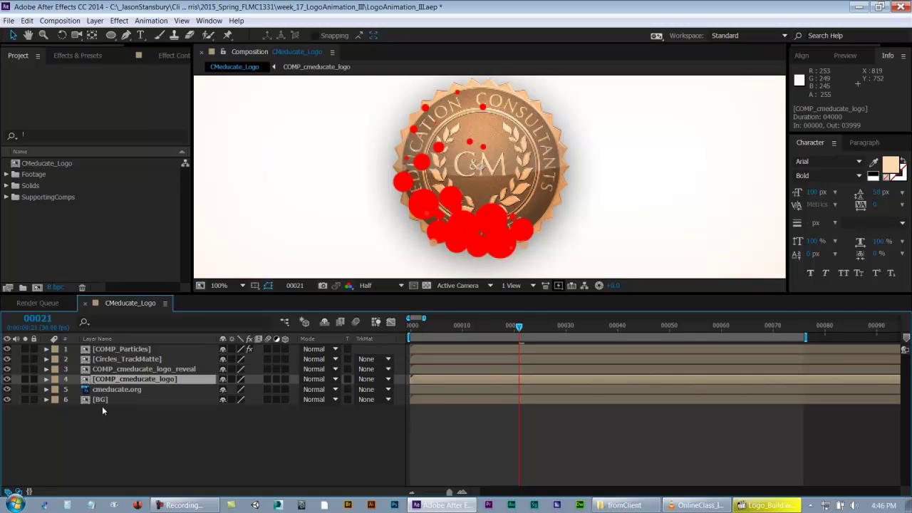
pyautogui.click(109, 369)
pyautogui.keyDown('shift'); pyautogui.click(103, 349); pyautogui.keyUp('shift')
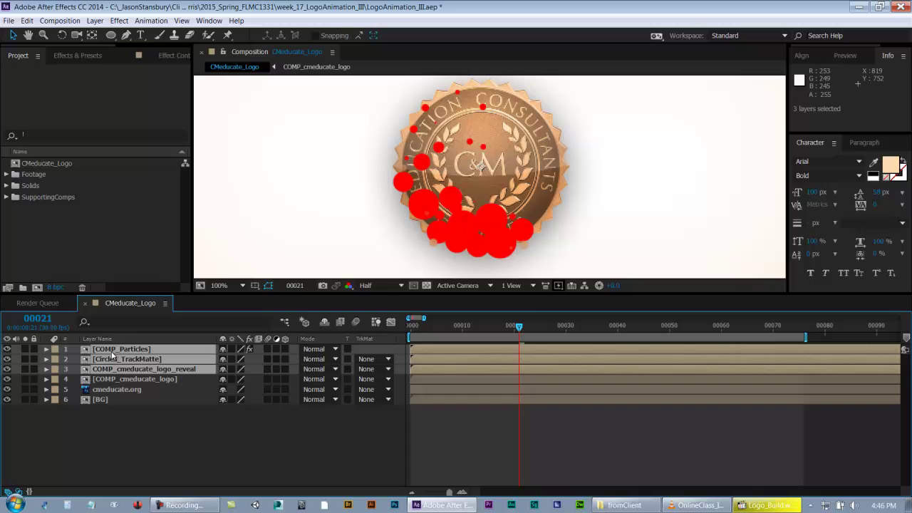
pyautogui.click(53, 349)
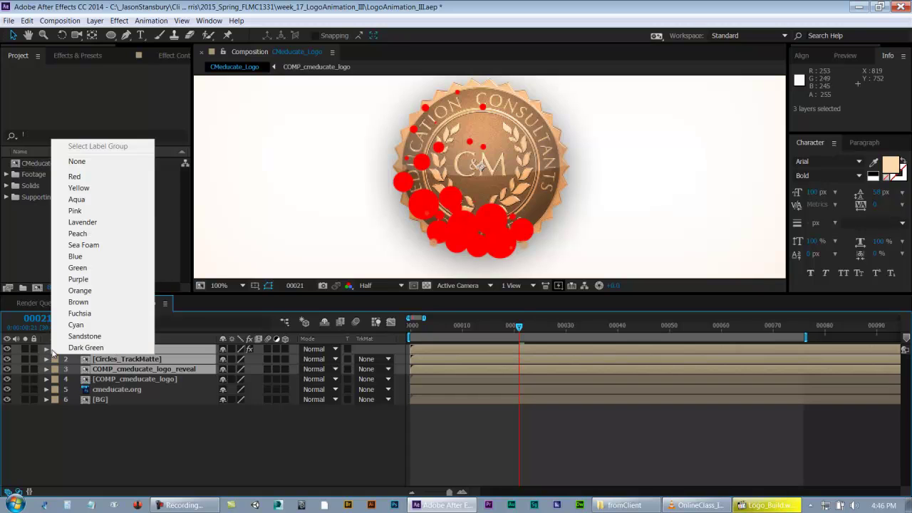
pyautogui.click(93, 223)
pyautogui.click(176, 452)
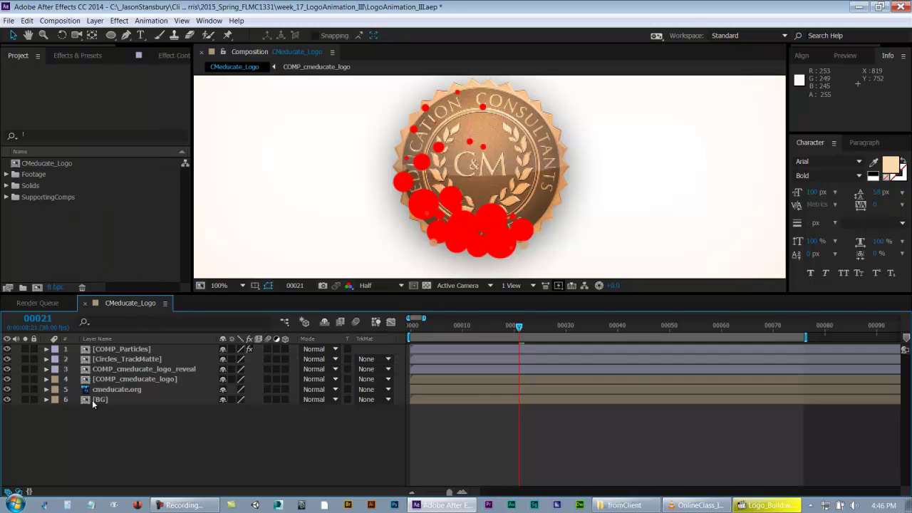
pyautogui.hotkey('ctrl', 's')
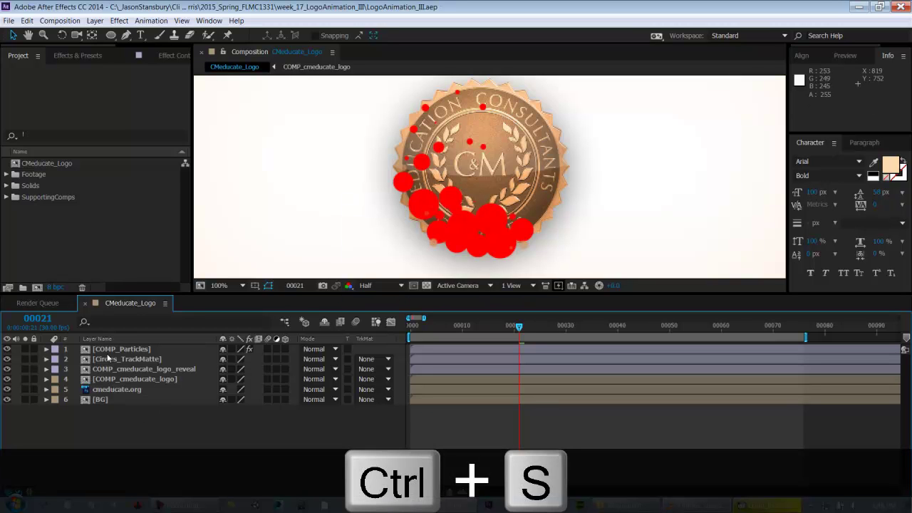
# Give the COMP_Particles layer the Sea Foam label color and save the project
pyautogui.click(112, 369)
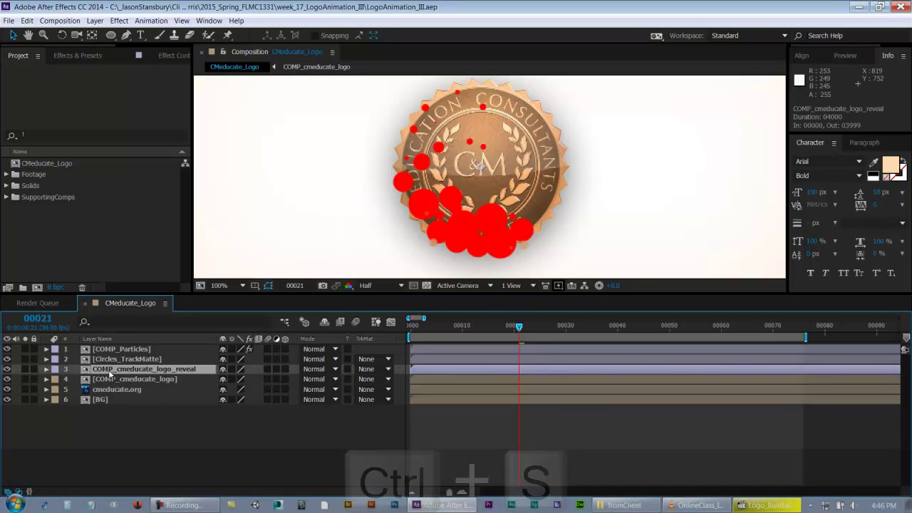
pyautogui.click(147, 450)
pyautogui.click(114, 349)
pyautogui.hotkey('ctrl', 's')
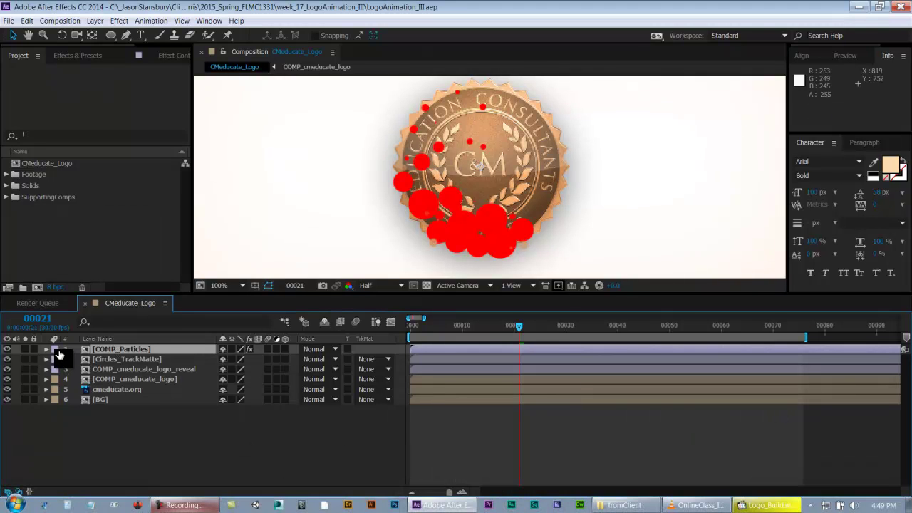
pyautogui.click(55, 349)
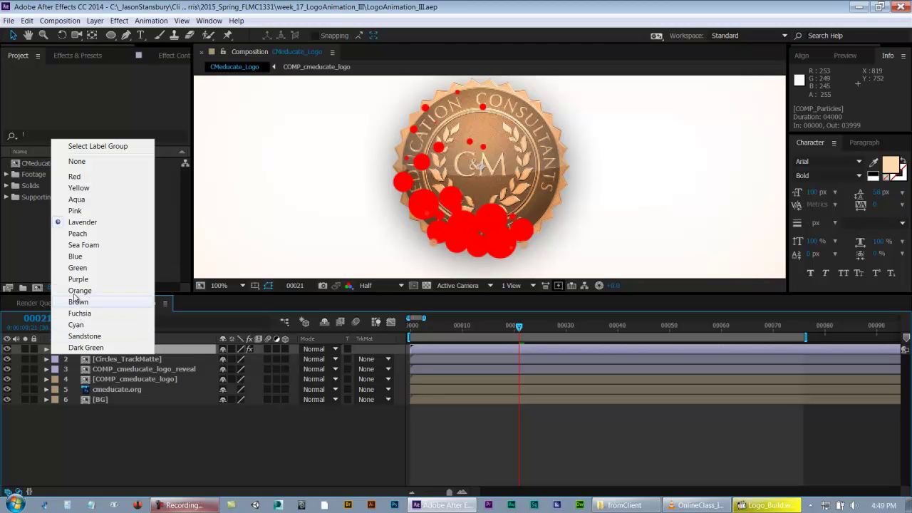
pyautogui.click(84, 245)
pyautogui.hotkey('ctrl', 's')
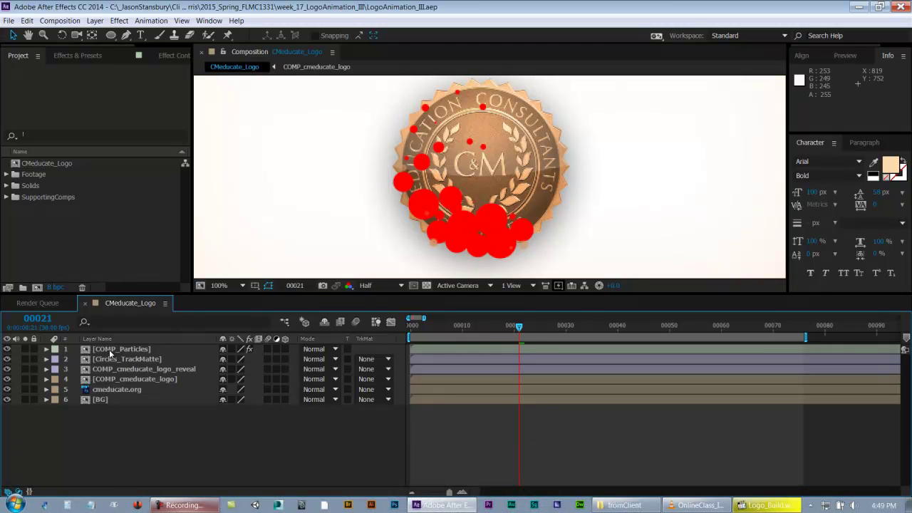
# Hide the COMP_Particles and COMP_cmeducate_logo layers
pyautogui.click(104, 350)
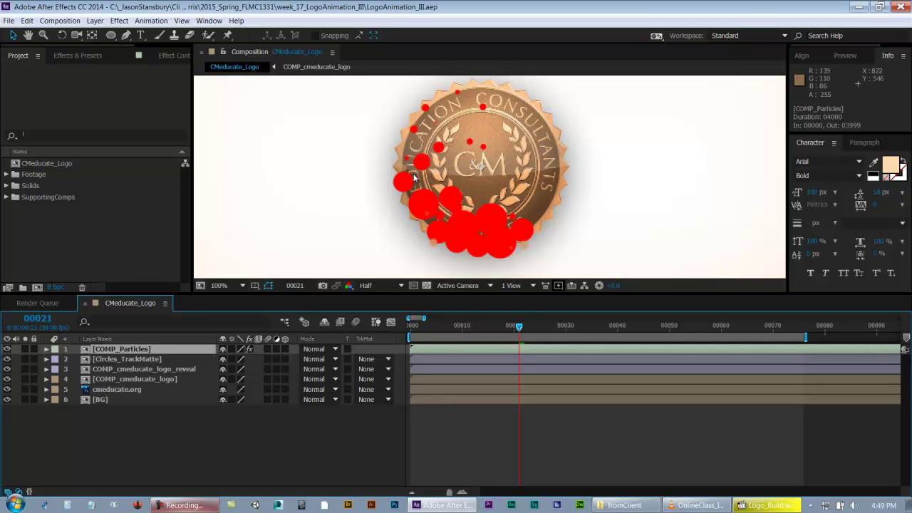
pyautogui.click(114, 379)
pyautogui.click(131, 370)
pyautogui.click(133, 379)
pyautogui.hotkey('ctrl', 'Up')
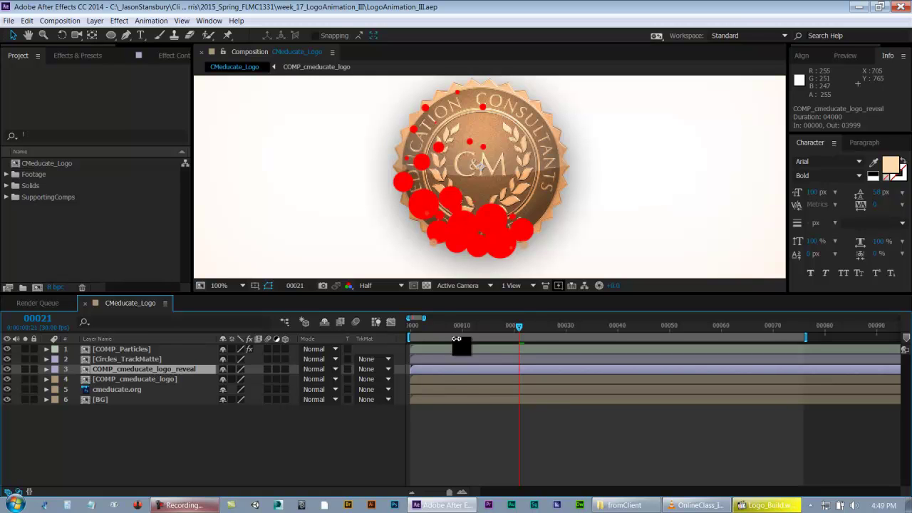
pyautogui.click(7, 349)
pyautogui.click(7, 389)
pyautogui.click(487, 444)
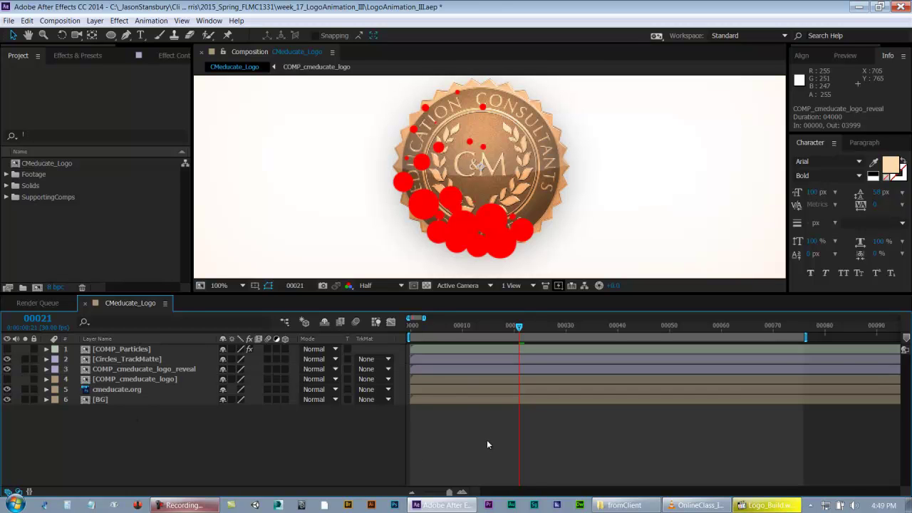
# Scrub the current time to frame 28 to view the Circles_TrackMatte circles over the logo reveal layer
pyautogui.click(111, 369)
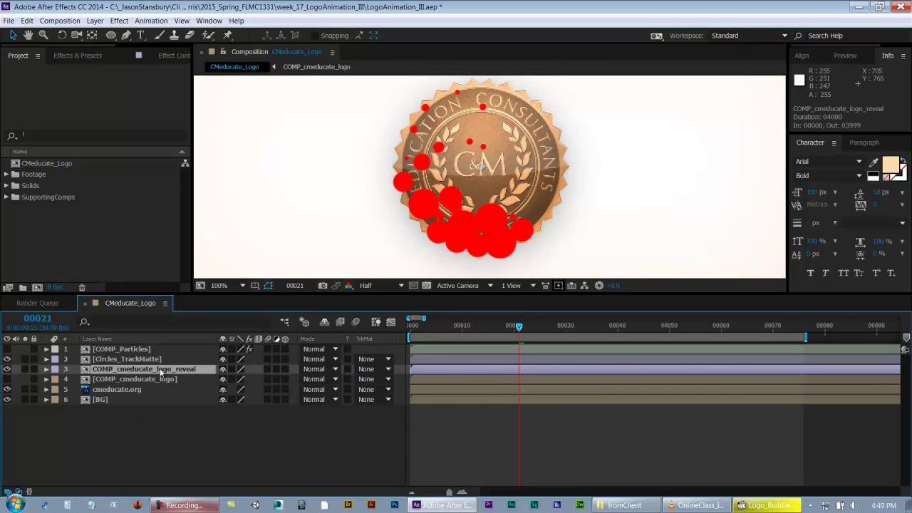
pyautogui.click(130, 361)
pyautogui.moveTo(464, 327); pyautogui.dragTo(556, 329)
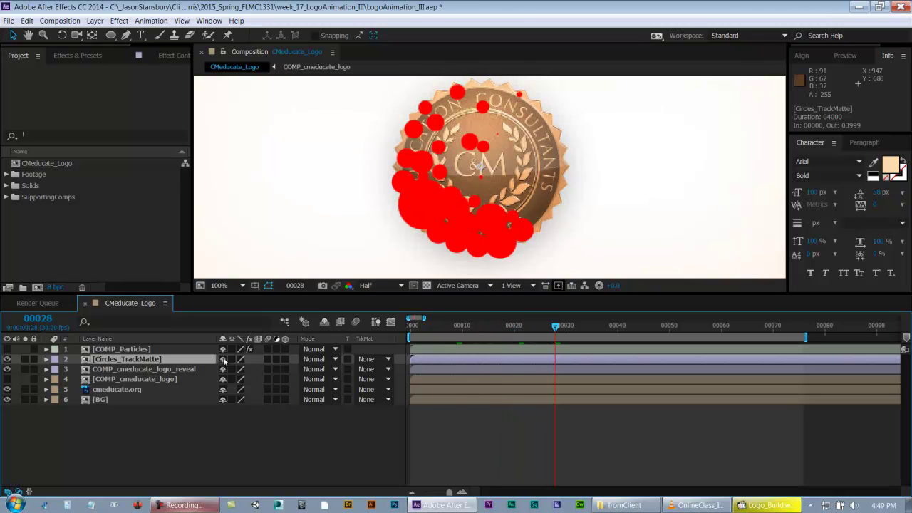
# Examine the logo and Circles_TrackMatte layers, soloing Circles_TrackMatte and turning its solo off again
pyautogui.click(151, 370)
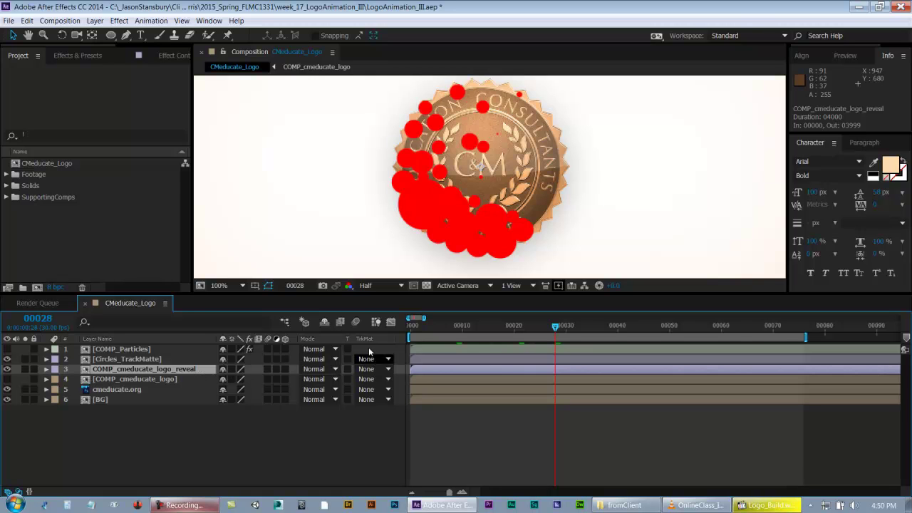
pyautogui.click(133, 381)
pyautogui.click(85, 371)
pyautogui.click(103, 361)
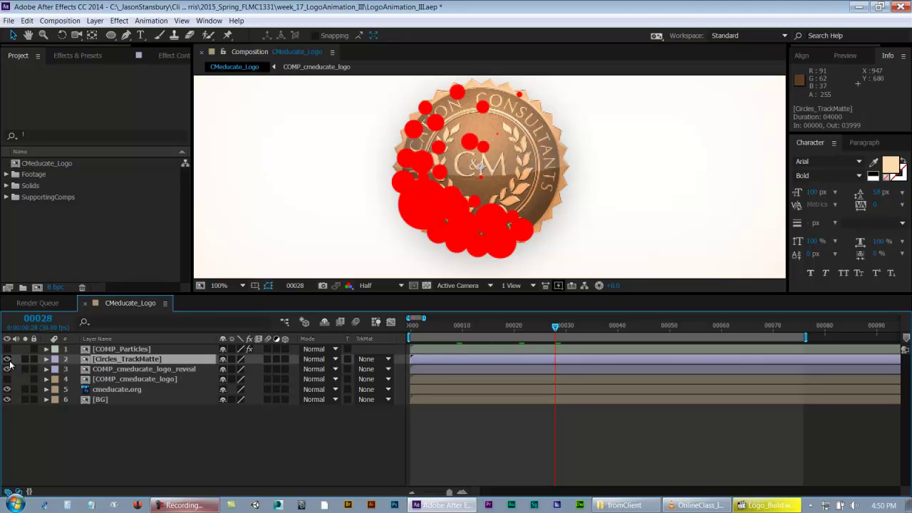
pyautogui.click(25, 360)
pyautogui.click(25, 359)
pyautogui.click(134, 369)
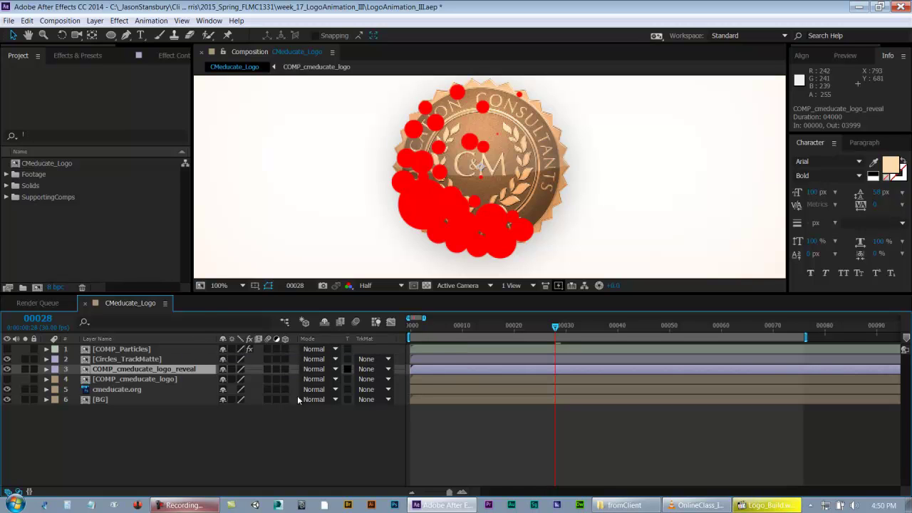
# Hide the Modes and Switches columns in the timeline
pyautogui.rightClick(203, 343)
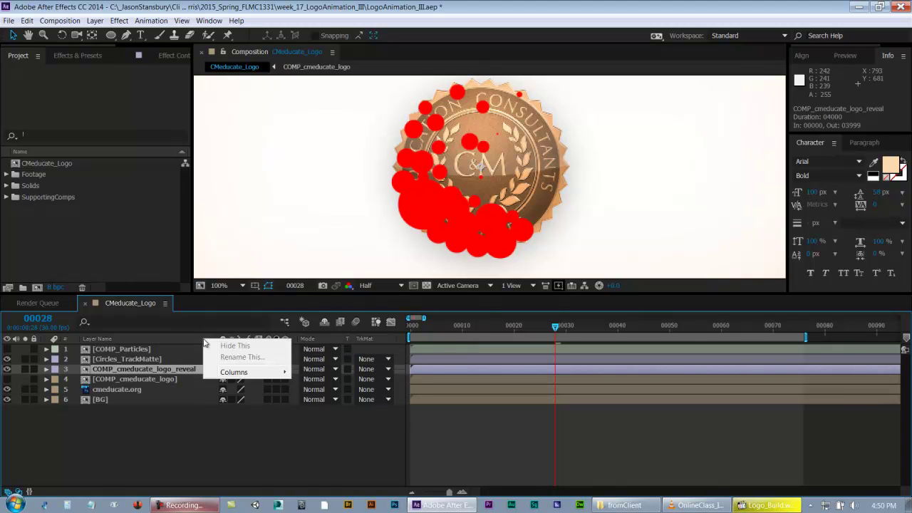
pyautogui.moveTo(240, 372)
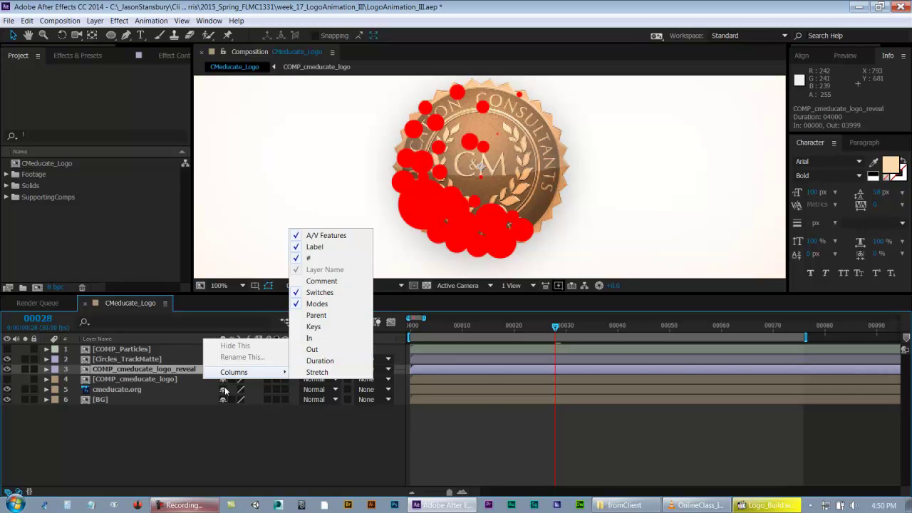
pyautogui.click(317, 303)
pyautogui.rightClick(237, 339)
pyautogui.click(260, 345)
# Show the Switches and Modes columns in the timeline again
pyautogui.rightClick(192, 337)
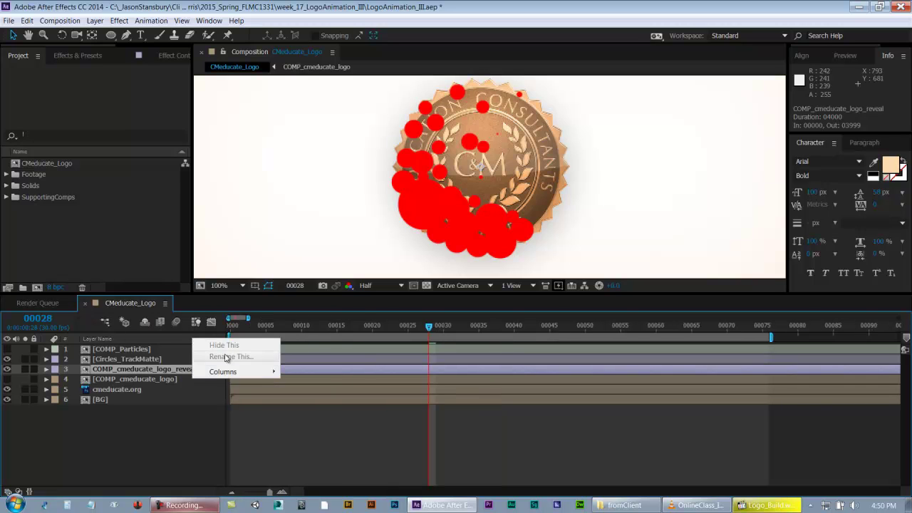
pyautogui.moveTo(243, 371)
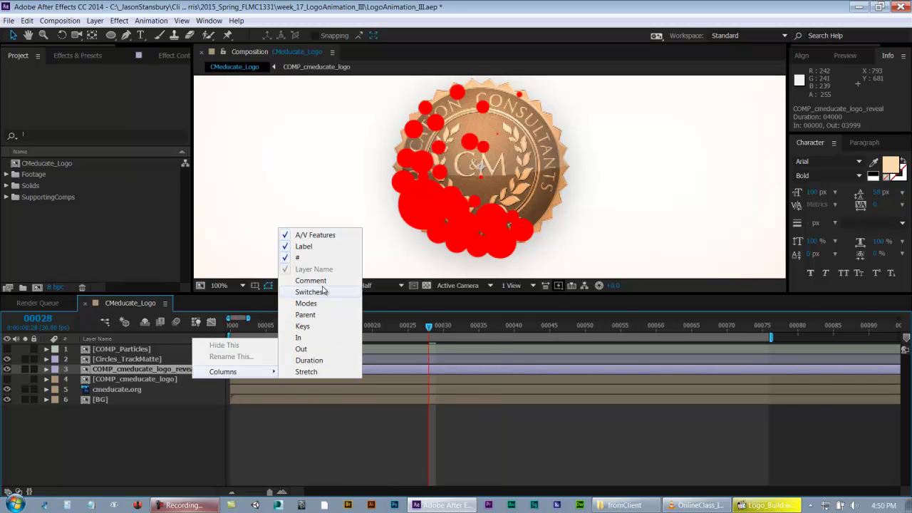
pyautogui.rightClick(174, 341)
pyautogui.moveTo(210, 372)
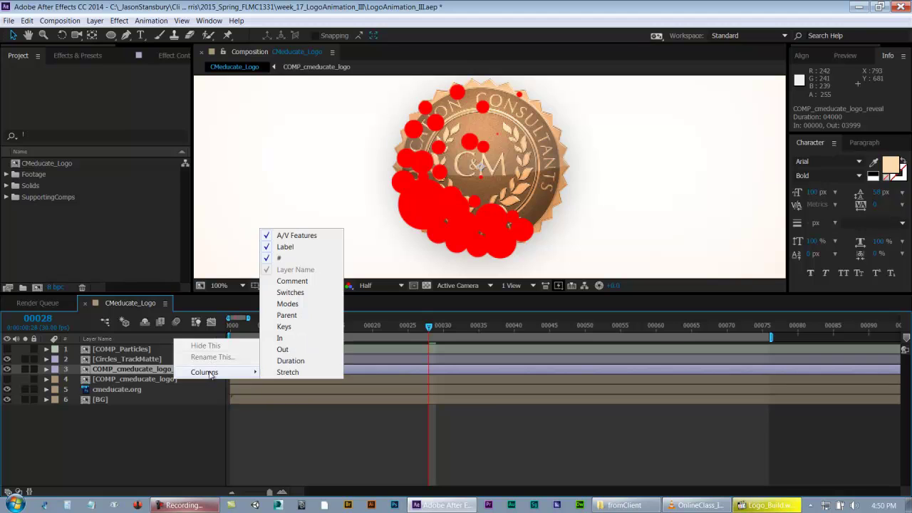
pyautogui.click(285, 296)
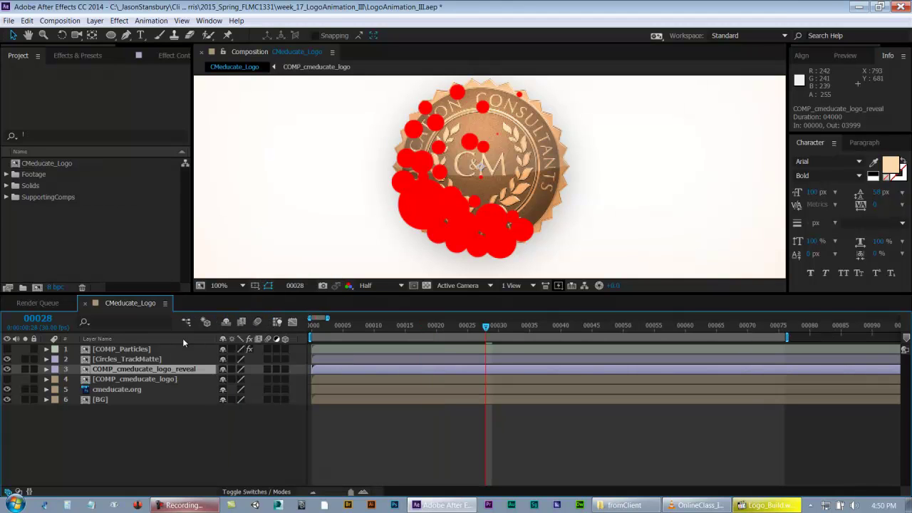
pyautogui.rightClick(183, 342)
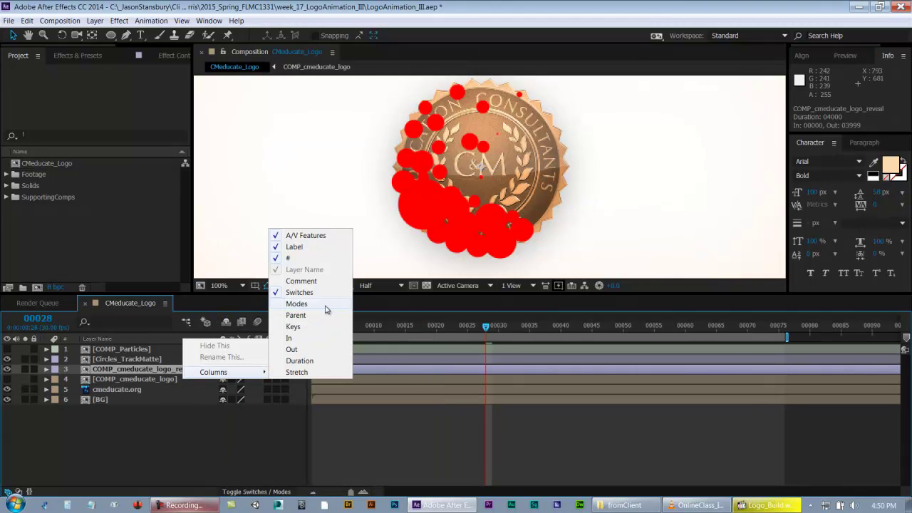
pyautogui.click(325, 305)
# Display the Parent column in the timeline and hide it again
pyautogui.rightClick(189, 334)
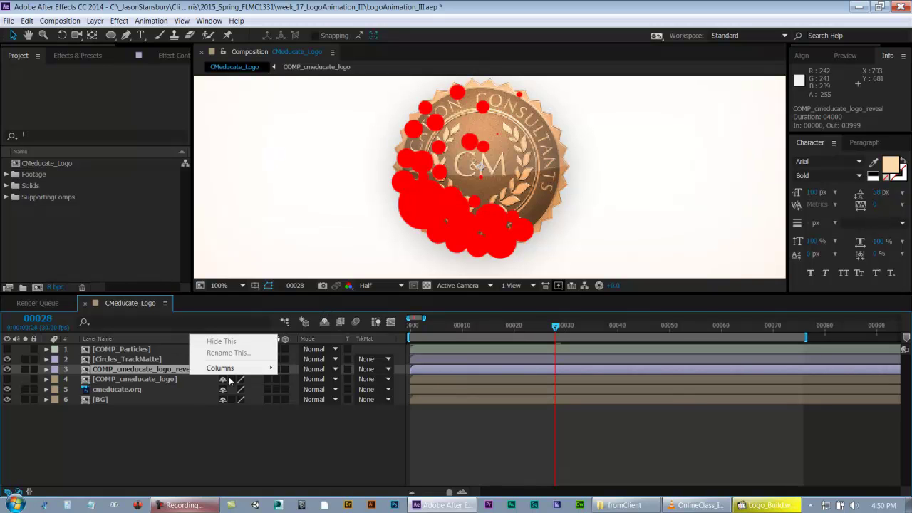
pyautogui.moveTo(239, 369)
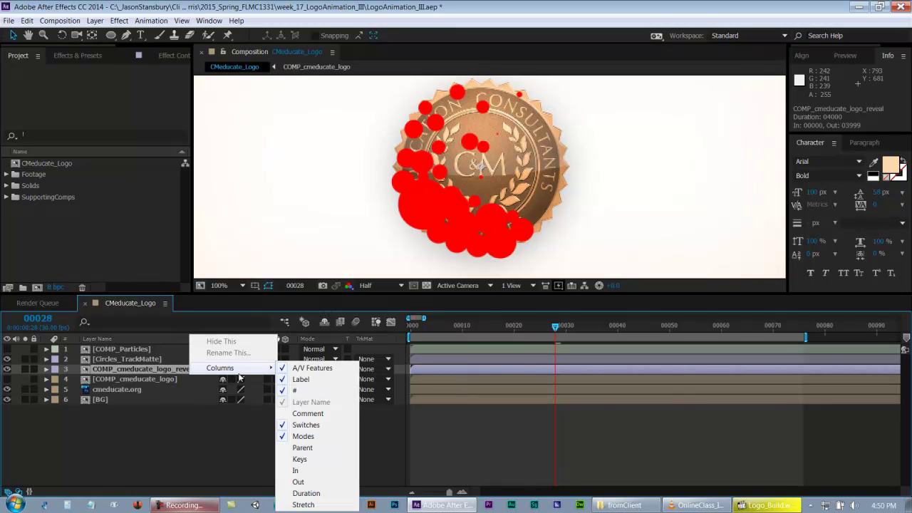
pyautogui.click(317, 450)
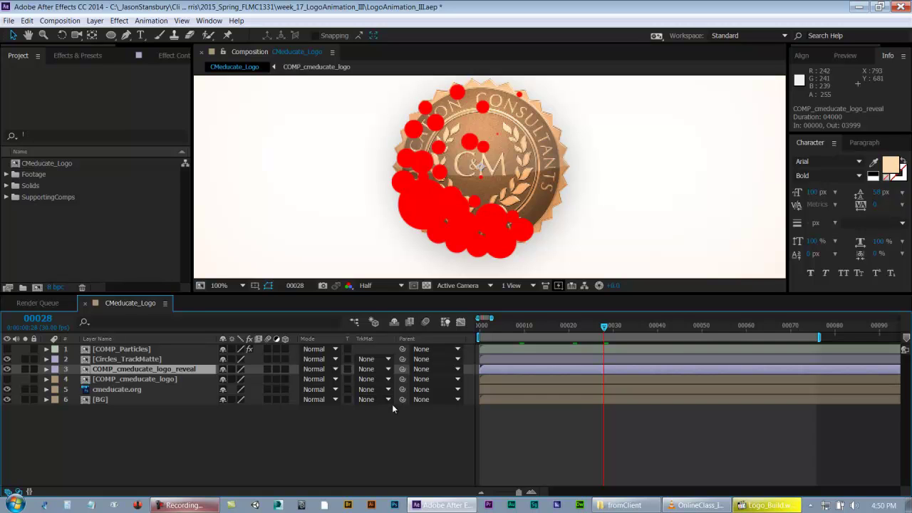
pyautogui.rightClick(421, 343)
pyautogui.click(430, 345)
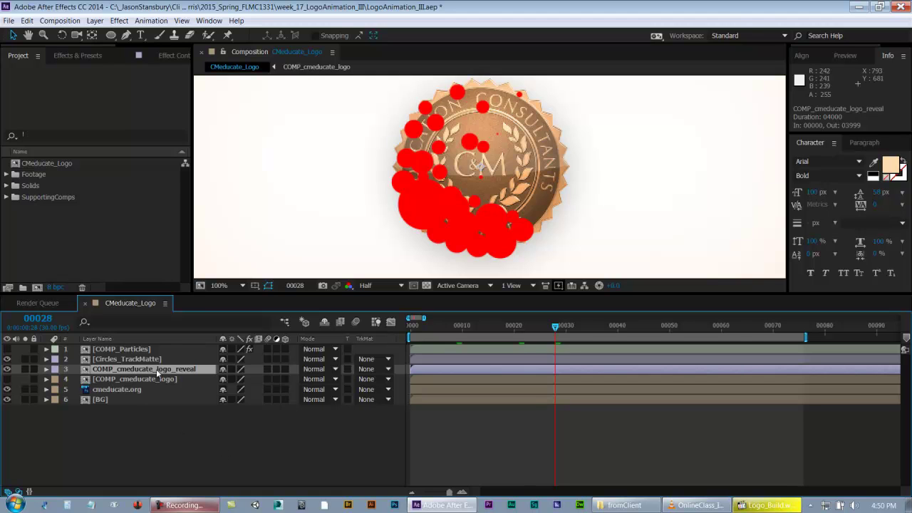
# Set the track matte of COMP_cmeducate_logo_reveal to Alpha Matte "[Circles_TrackMatte]"
pyautogui.click(133, 360)
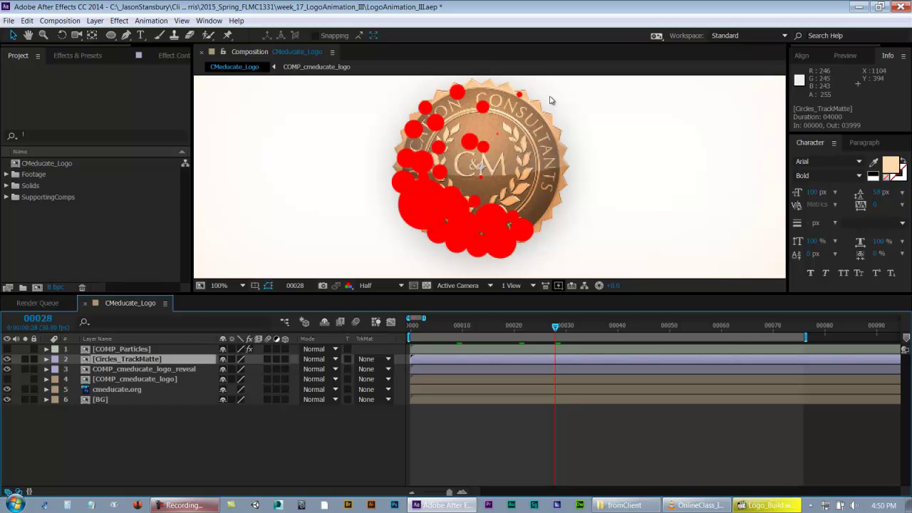
pyautogui.click(179, 370)
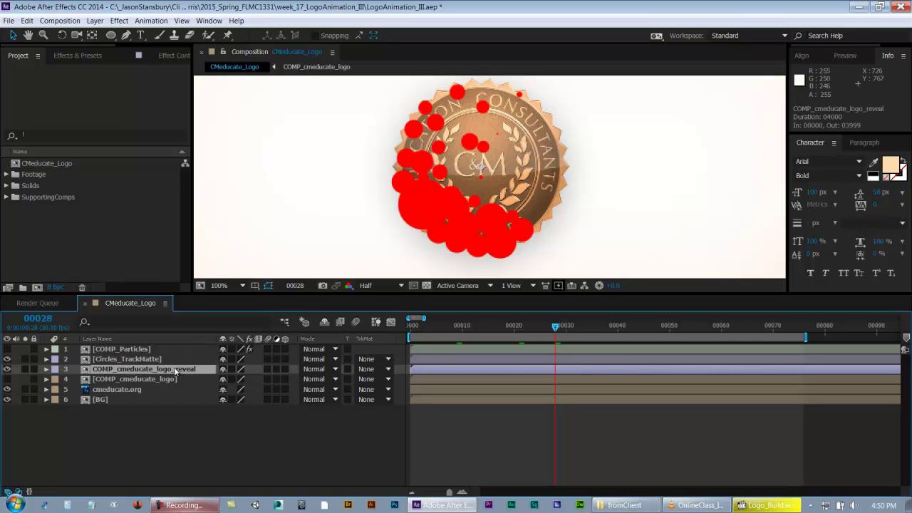
pyautogui.click(364, 369)
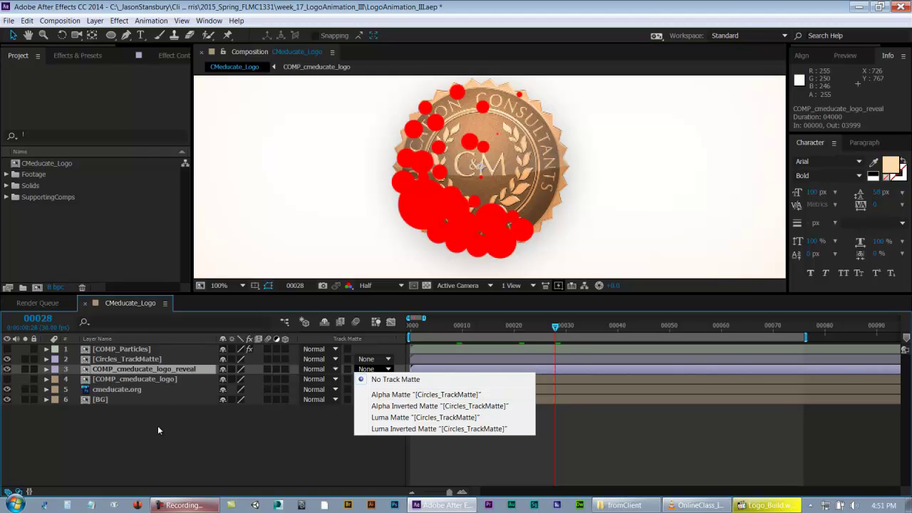
pyautogui.click(125, 370)
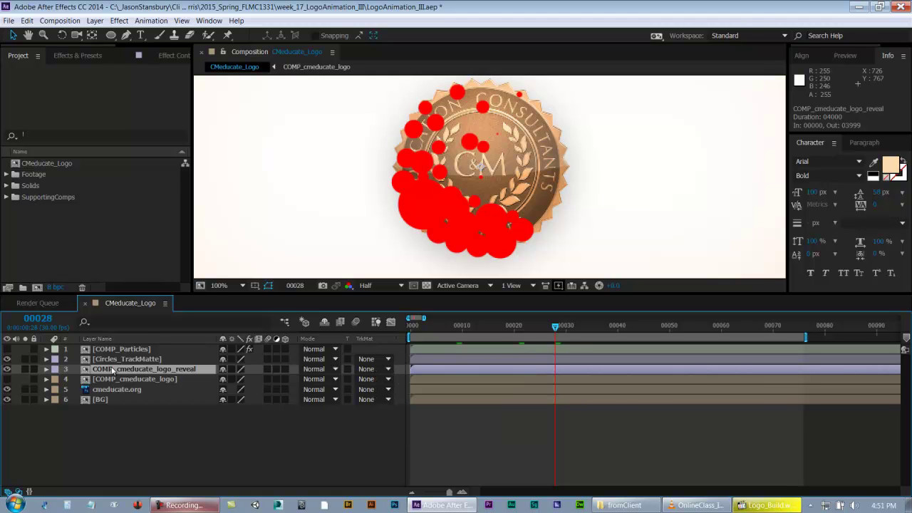
pyautogui.click(366, 369)
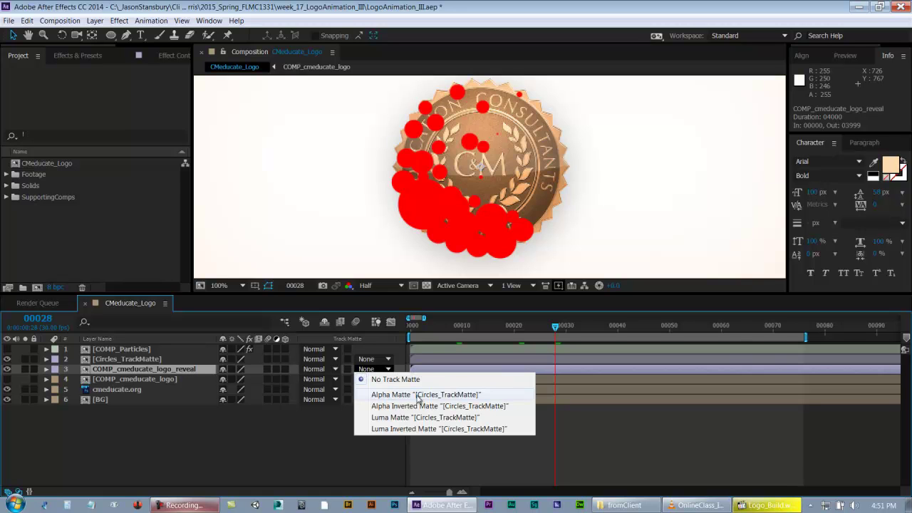
pyautogui.click(466, 395)
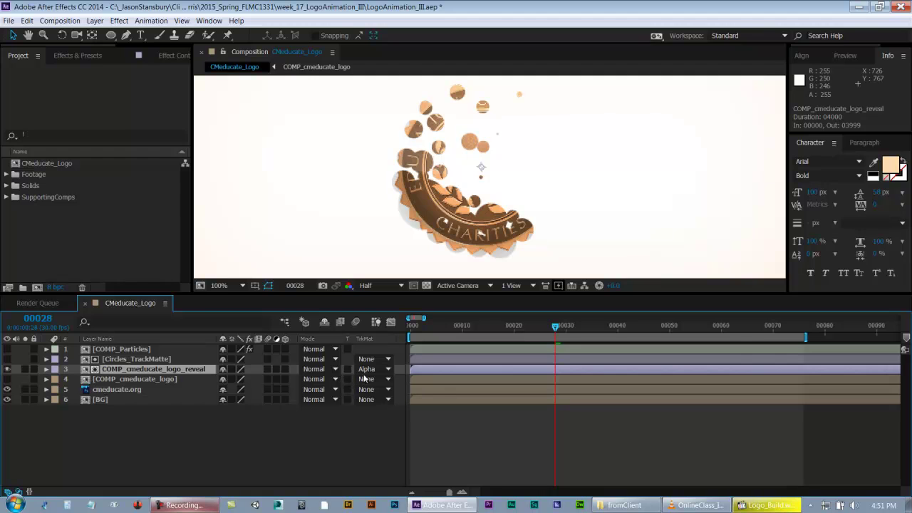
# Play a RAM preview of CMeducate_Logo to check the circle matte revealing the logo, and stop playback
pyautogui.click(128, 362)
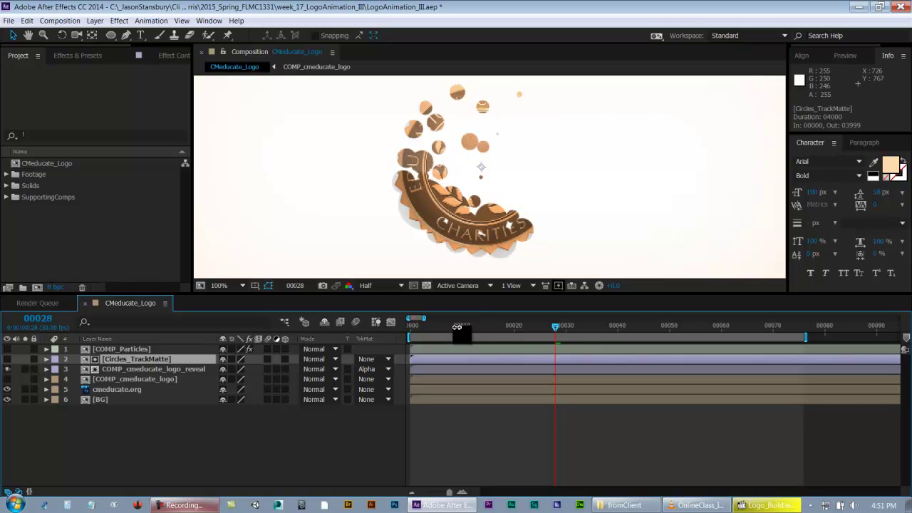
pyautogui.press('KP_0')
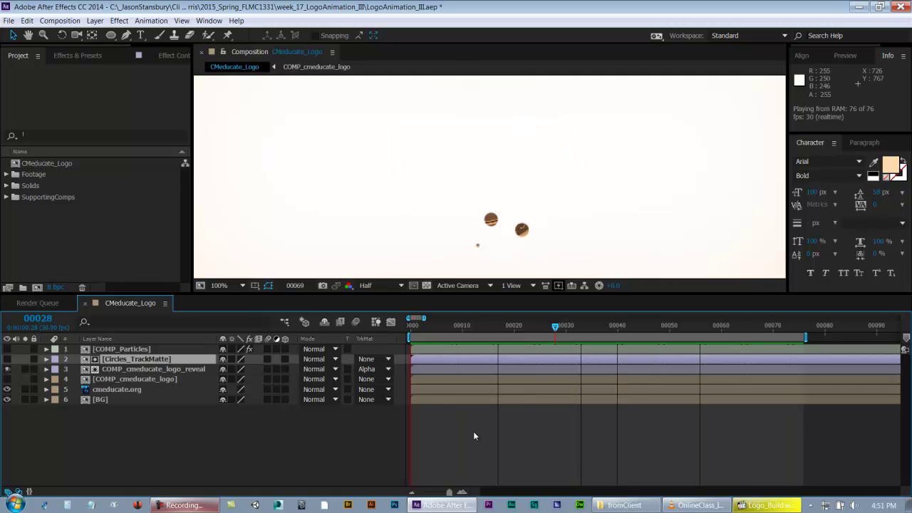
pyautogui.press('space')
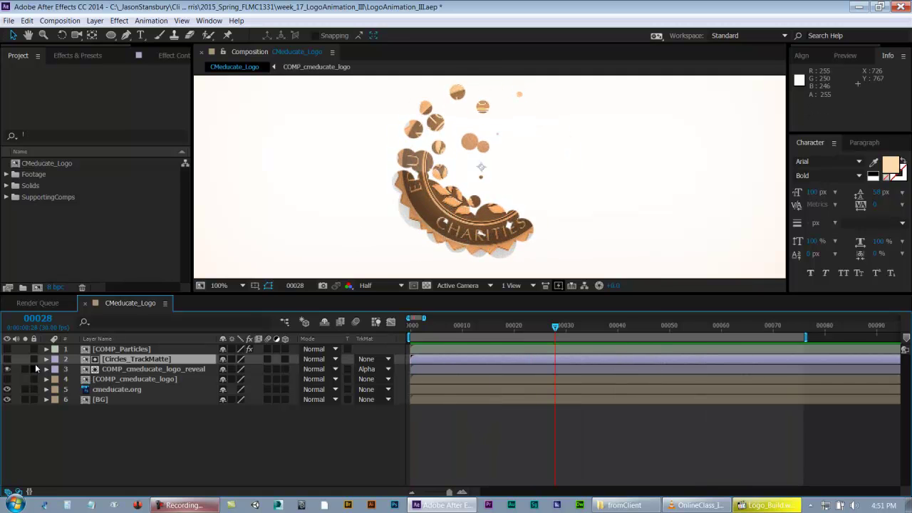
# Shift the Circles_TrackMatte and COMP_cmeducate_logo_reveal layers together so both start at frame 41
pyautogui.click(139, 349)
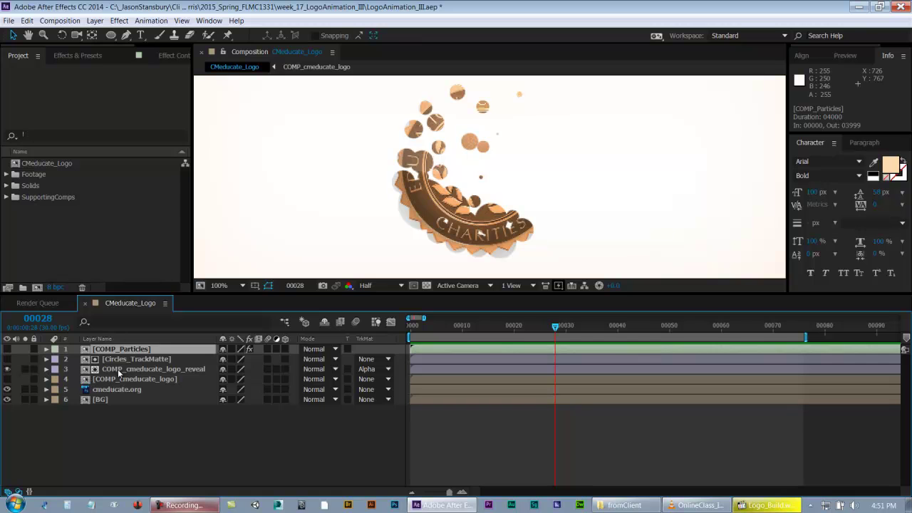
pyautogui.click(121, 369)
pyautogui.keyDown('shift'); pyautogui.click(124, 359); pyautogui.keyUp('shift')
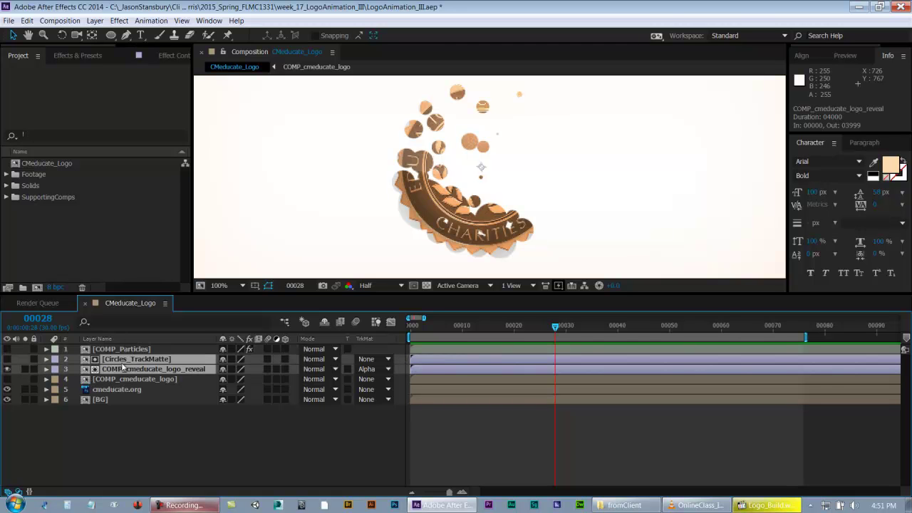
pyautogui.moveTo(462, 363); pyautogui.dragTo(670, 356)
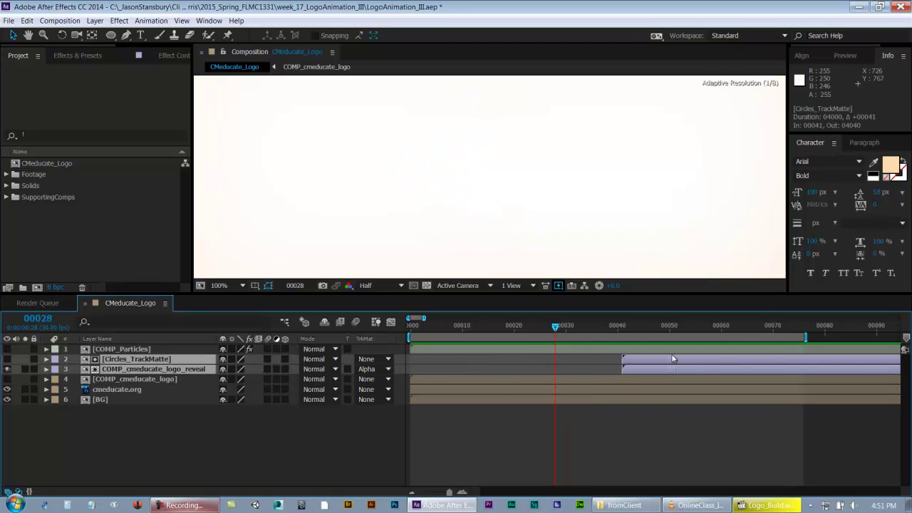
# Make the COMP_Particles layer visible and play a RAM preview of the particles against the delayed logo reveal
pyautogui.click(438, 379)
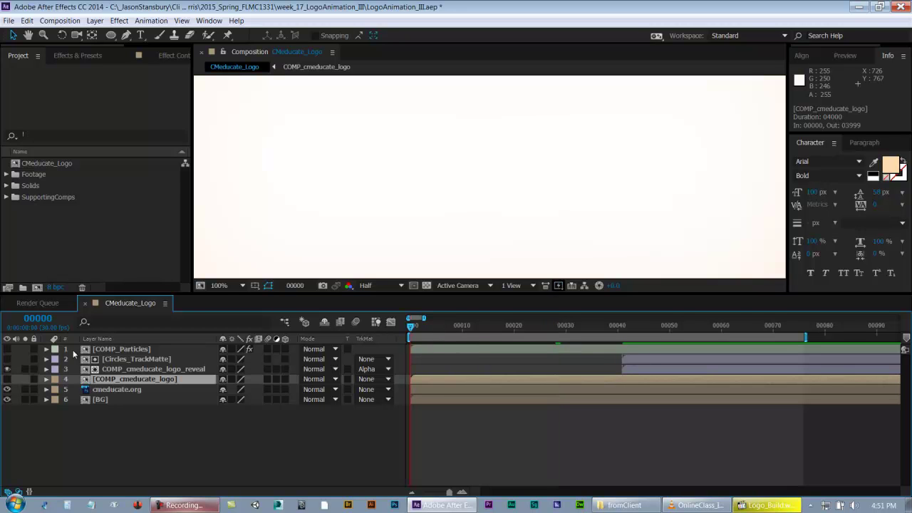
pyautogui.click(436, 441)
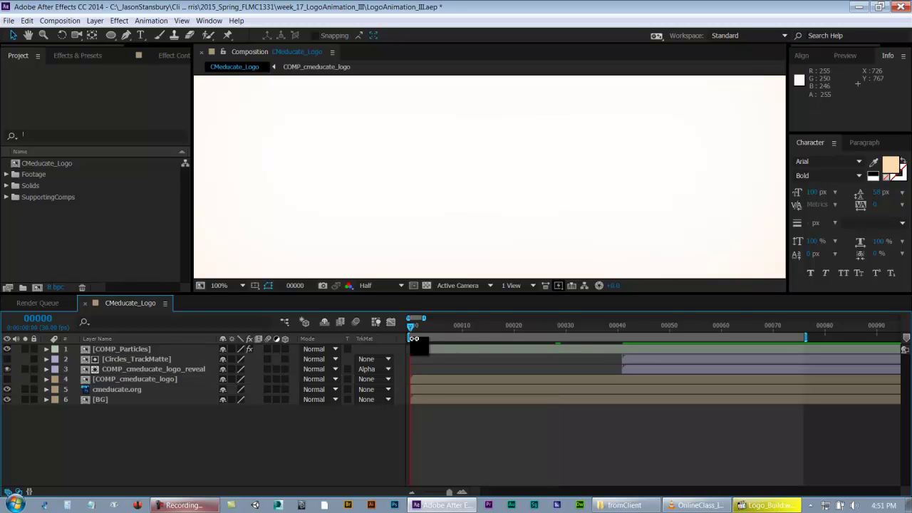
pyautogui.moveTo(416, 328); pyautogui.dragTo(441, 329)
pyautogui.press('KP_0')
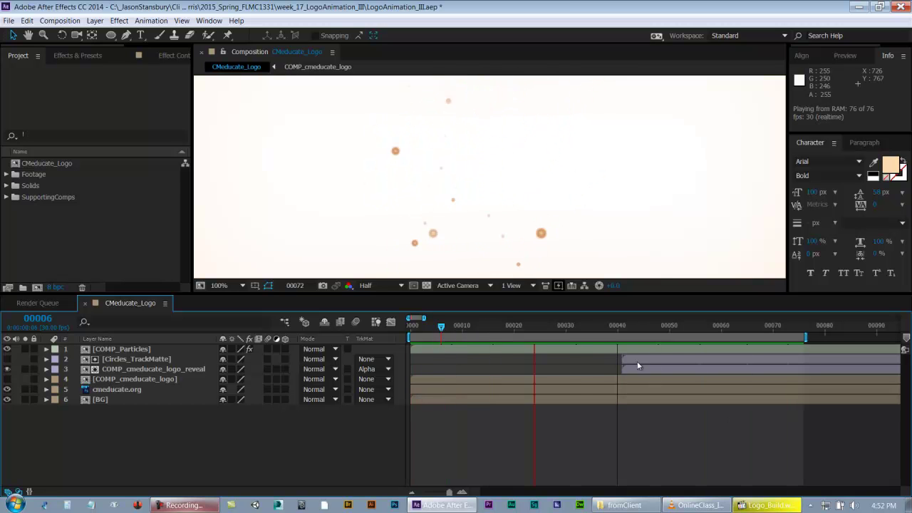
pyautogui.press('space')
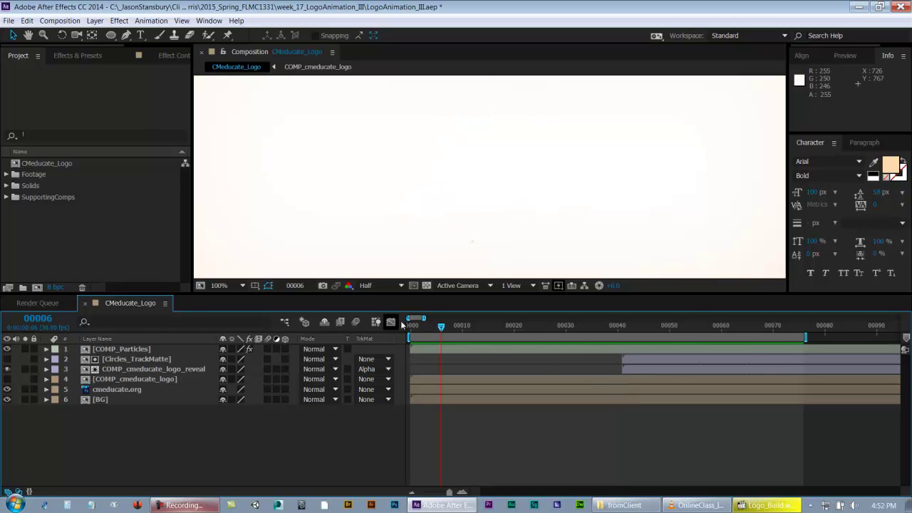
# Scrub through the particles' first frames, and move the Circles_TrackMatte and COMP_cmeducate_logo_reveal layers together to start at frame 15
pyautogui.moveTo(416, 326); pyautogui.dragTo(406, 333)
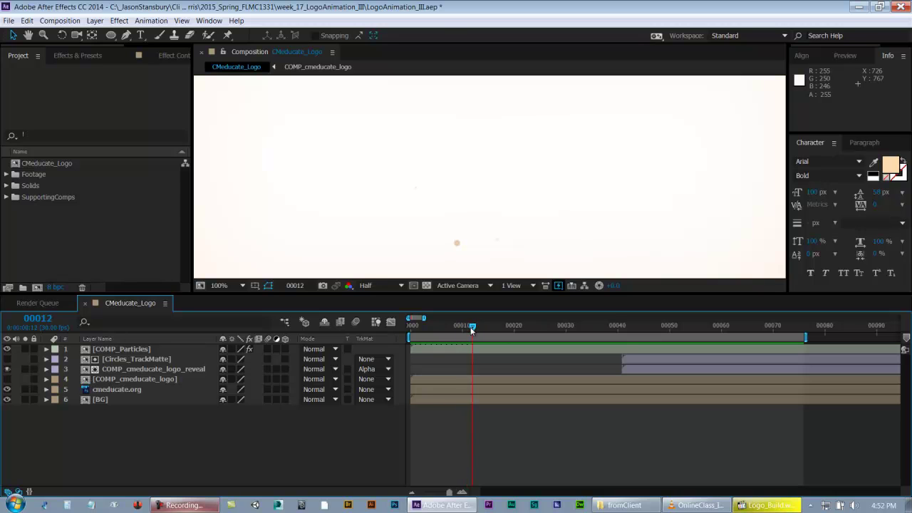
pyautogui.moveTo(491, 329); pyautogui.dragTo(445, 321)
pyautogui.click(638, 362)
pyautogui.keyDown('shift'); pyautogui.click(639, 366); pyautogui.keyUp('shift')
pyautogui.moveTo(643, 360); pyautogui.dragTo(554, 365)
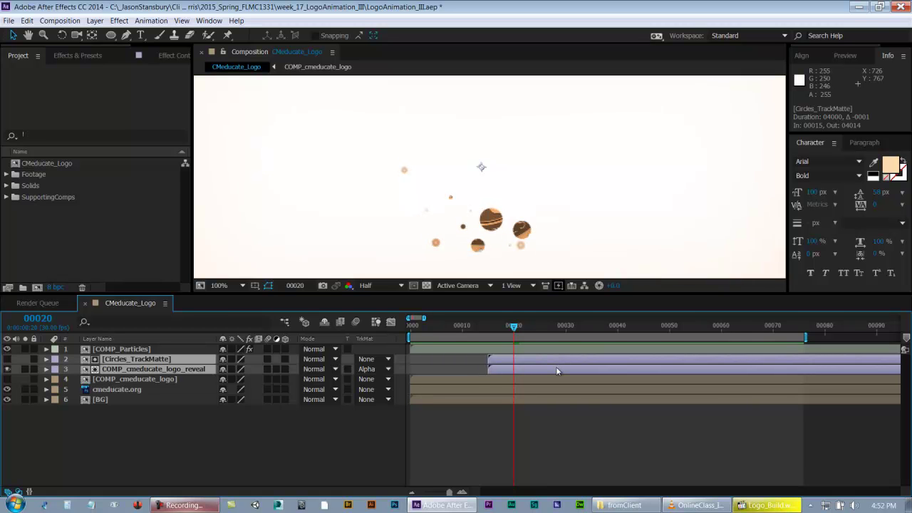
# Undo the accidental position change of the matte and reveal layers, and RAM preview the particle and reveal timing
pyautogui.moveTo(475, 277); pyautogui.dragTo(470, 267)
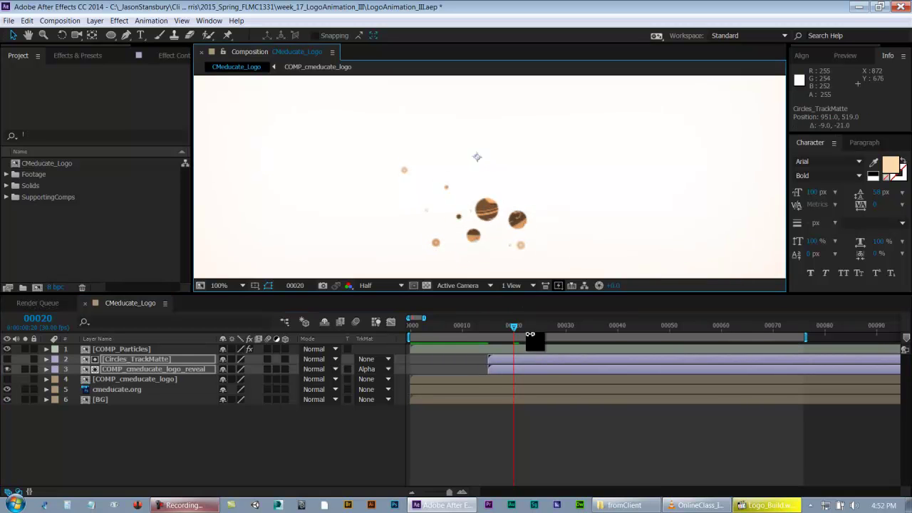
pyautogui.press('ctrl+super+z')
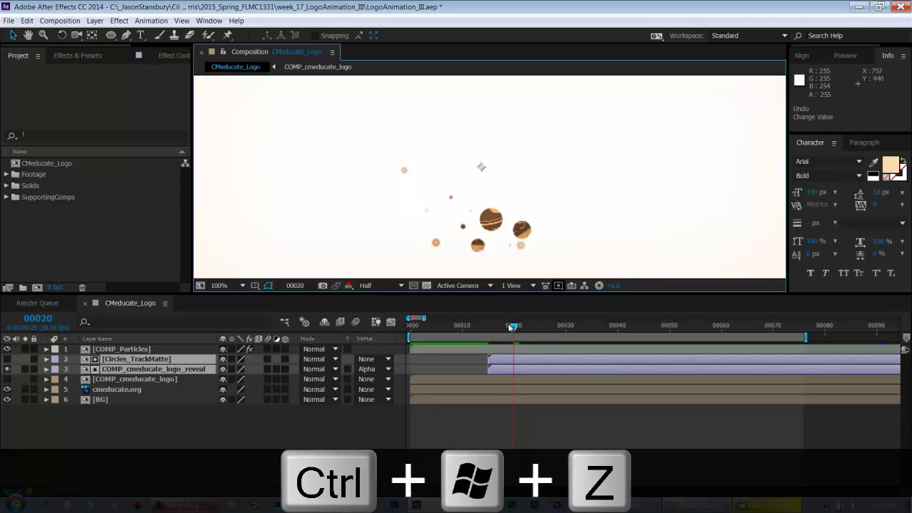
pyautogui.moveTo(507, 338)
pyautogui.mouseDown()
pyautogui.moveTo(499, 328)
pyautogui.moveTo(472, 328)
pyautogui.moveTo(524, 326)
pyautogui.moveTo(458, 327)
pyautogui.moveTo(508, 327)
pyautogui.mouseUp()
pyautogui.click(535, 436)
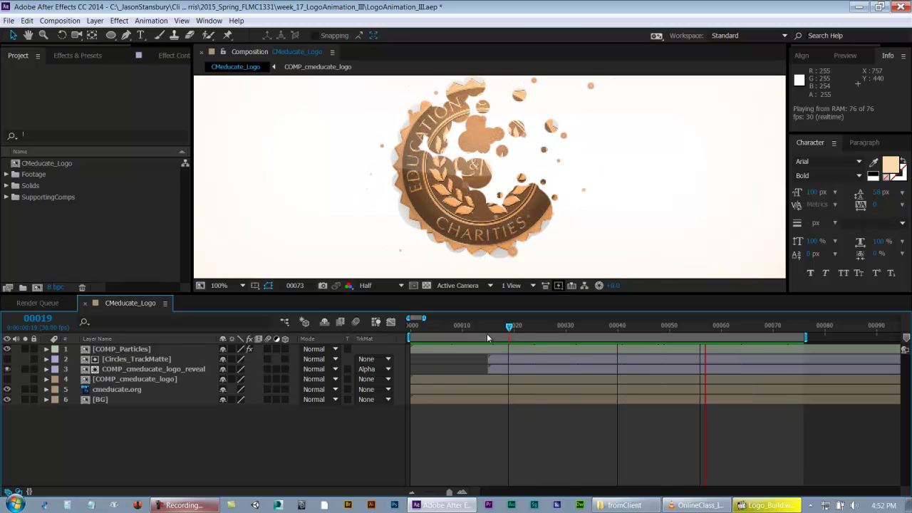
pyautogui.press('space')
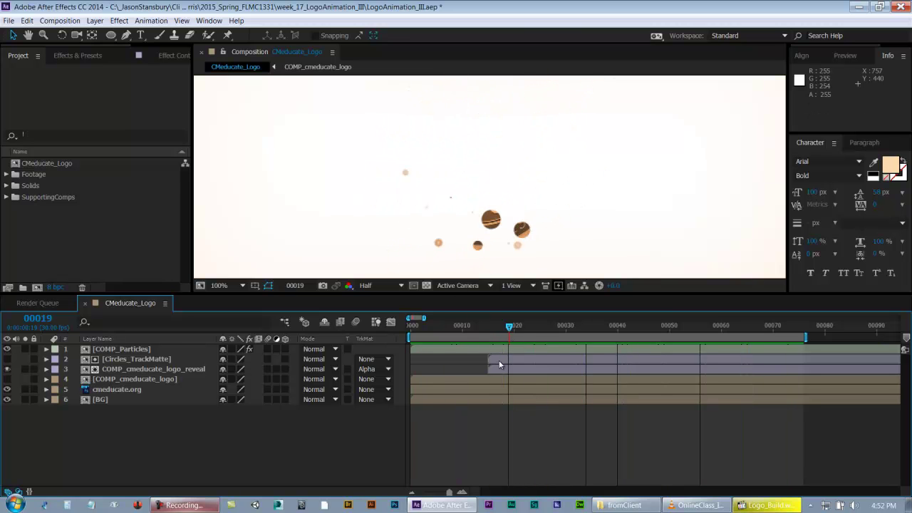
# Move the Circles_TrackMatte and COMP_cmeducate_logo_reveal layers two frames later to start at frame 17, and preview the timing
pyautogui.click(503, 359)
pyautogui.keyDown('shift'); pyautogui.click(502, 366); pyautogui.keyUp('shift')
pyautogui.moveTo(509, 363); pyautogui.dragTo(514, 361)
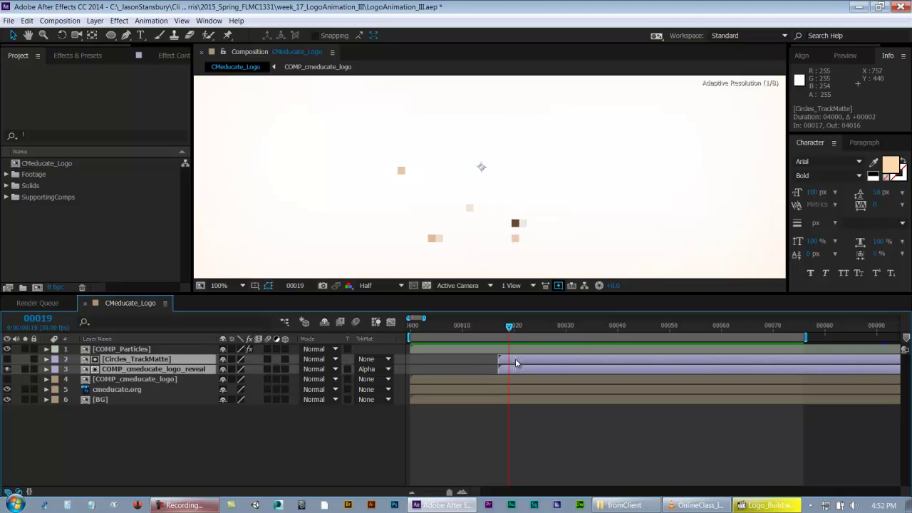
pyautogui.press('space')
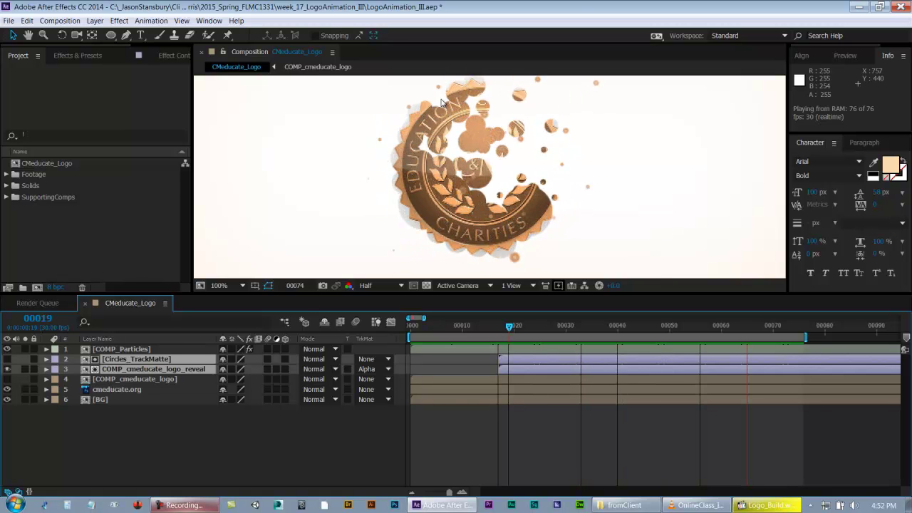
pyautogui.click(508, 183)
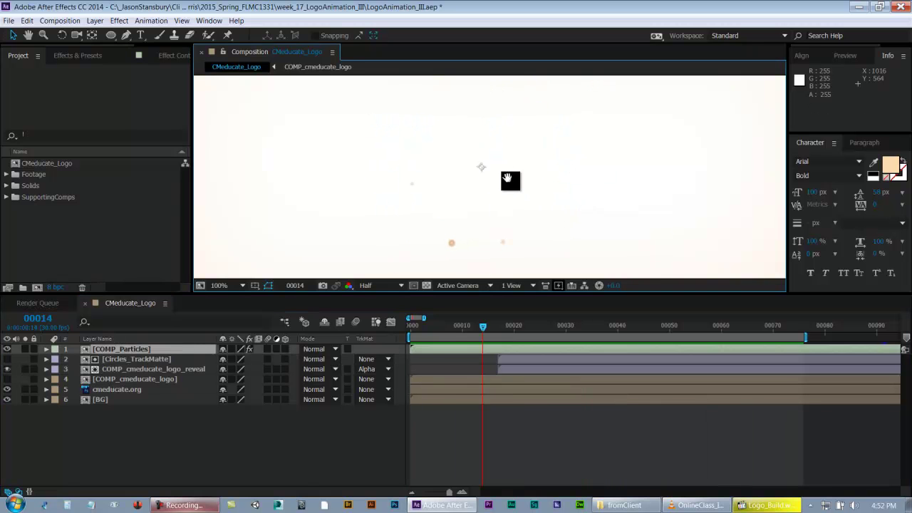
# Enlarge the composition viewer and fit the whole CMeducate_Logo frame inside it
pyautogui.moveTo(211, 292); pyautogui.dragTo(221, 350)
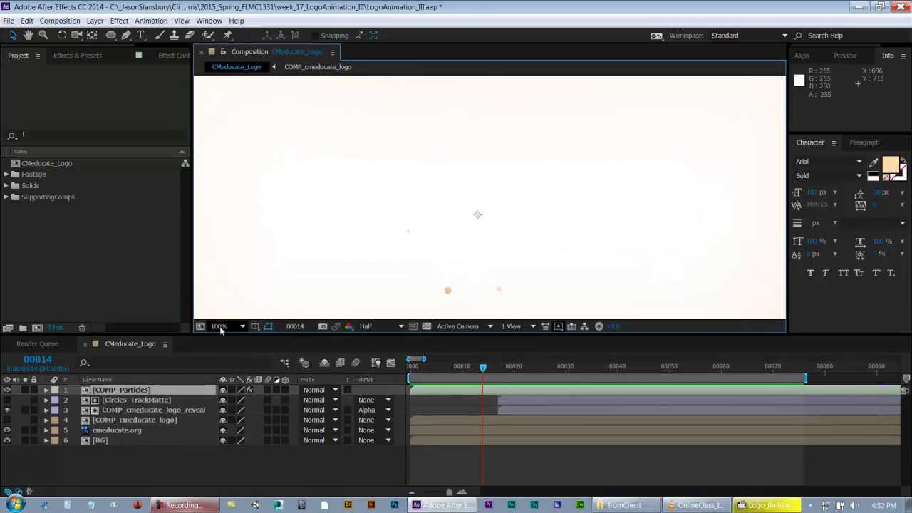
pyautogui.click(223, 325)
pyautogui.click(244, 142)
pyautogui.click(522, 477)
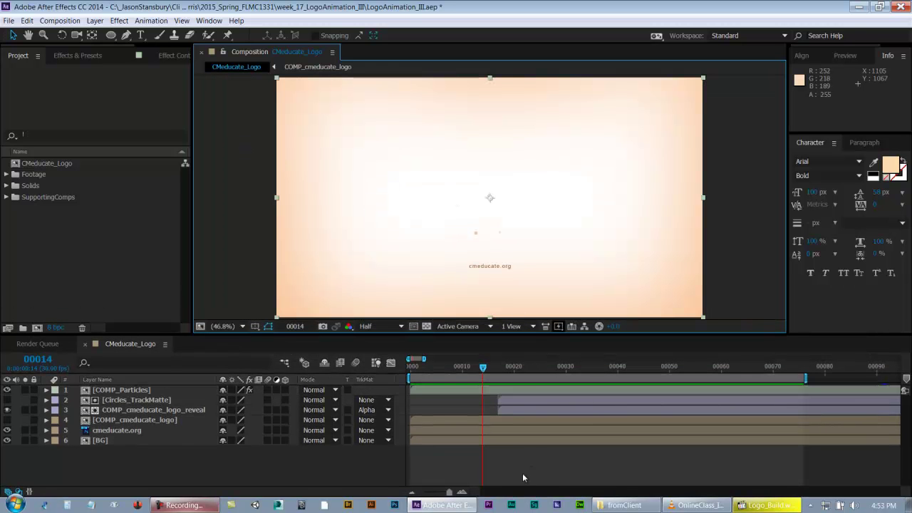
# Preview the logo animation in the maximized composition viewer, restore the layout, and save the project
pyautogui.press('space')
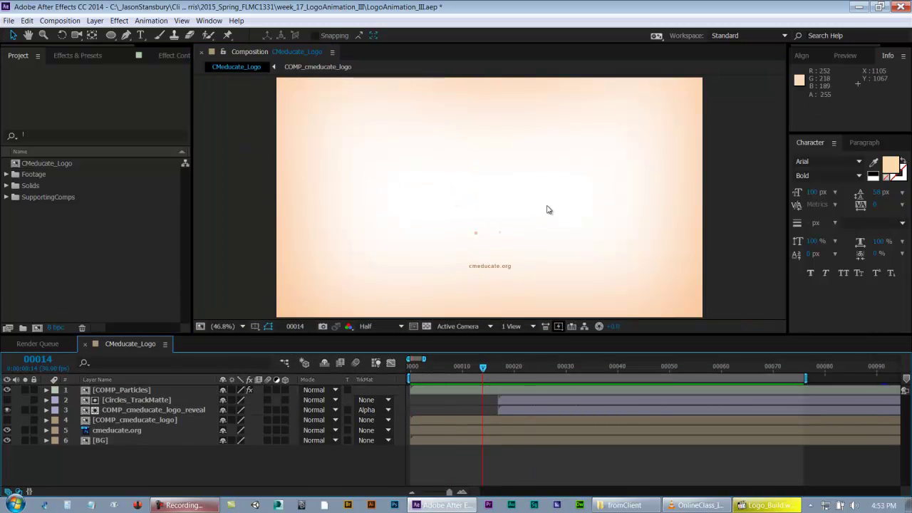
pyautogui.press('`')
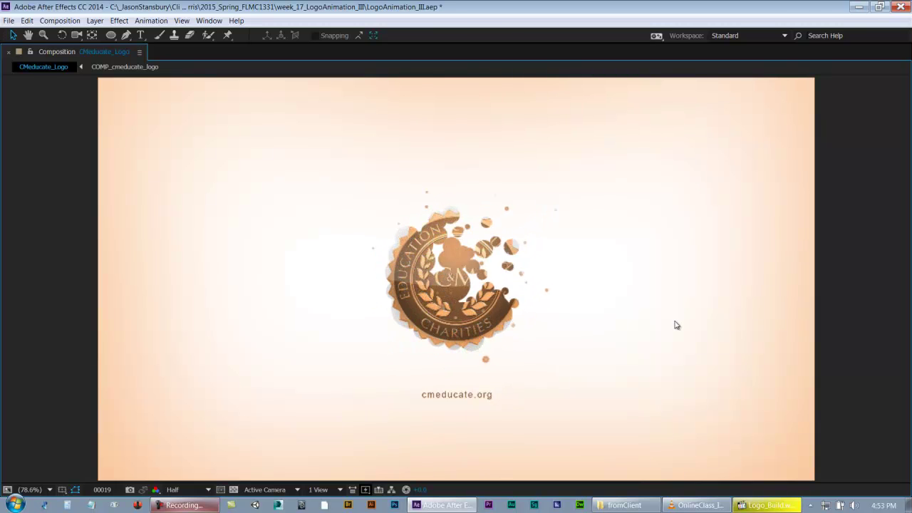
pyautogui.press('`')
pyautogui.hotkey('ctrl', 's')
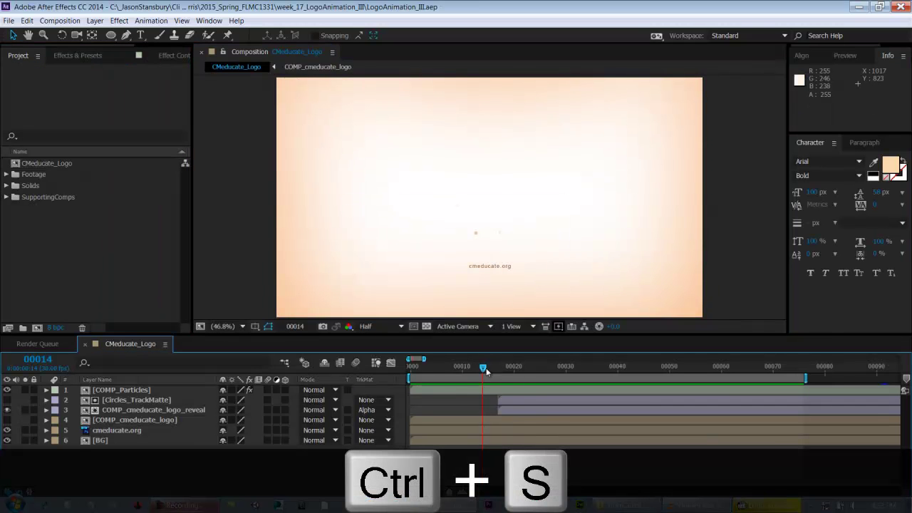
# Extend the work area to end at frame 100 and RAM preview the longer logo animation
pyautogui.moveTo(527, 370); pyautogui.dragTo(820, 386)
pyautogui.press('space')
pyautogui.moveTo(679, 457)
pyautogui.mouseDown()
pyautogui.moveTo(586, 458)
pyautogui.moveTo(681, 471)
pyautogui.mouseUp()
pyautogui.press('-')
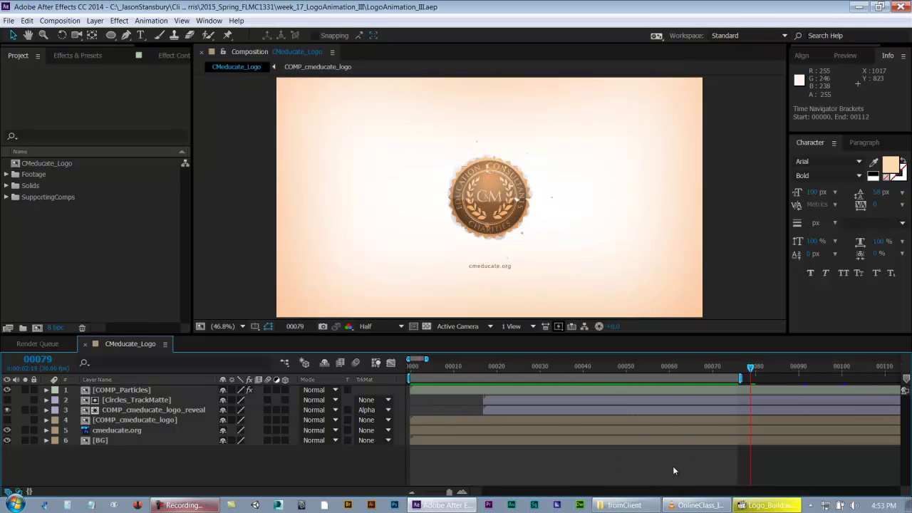
pyautogui.click(841, 376)
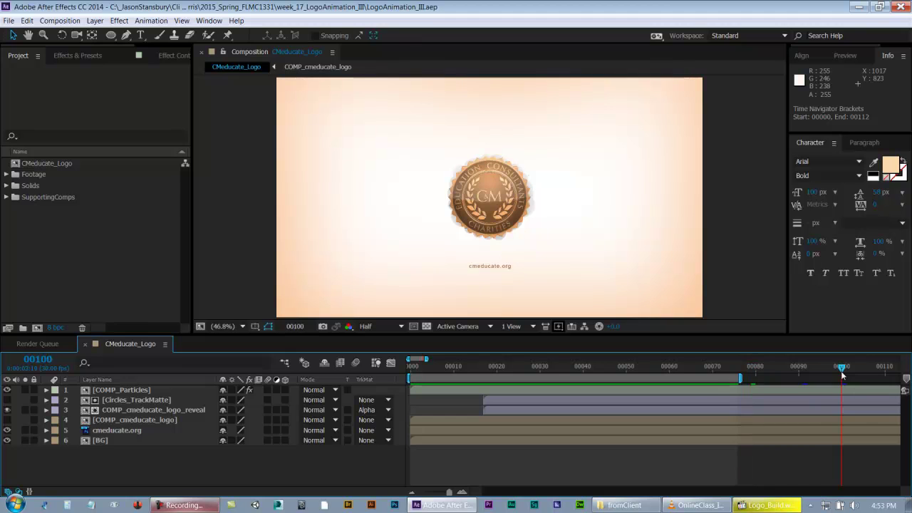
pyautogui.press('n')
pyautogui.moveTo(691, 373); pyautogui.dragTo(543, 376)
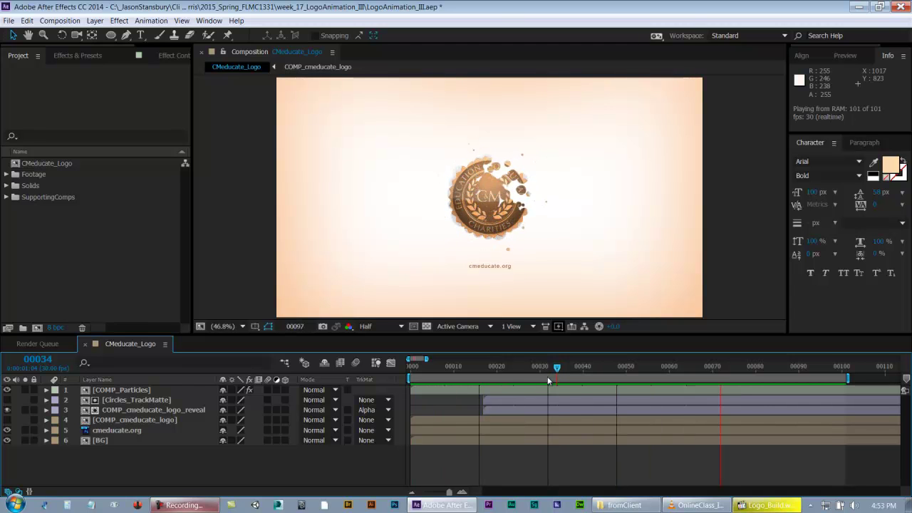
pyautogui.press('space')
# Show the COMP_cmeducate_logo layer, set a 100% Opacity keyframe on it at frame 80, and save the project
pyautogui.click(767, 369)
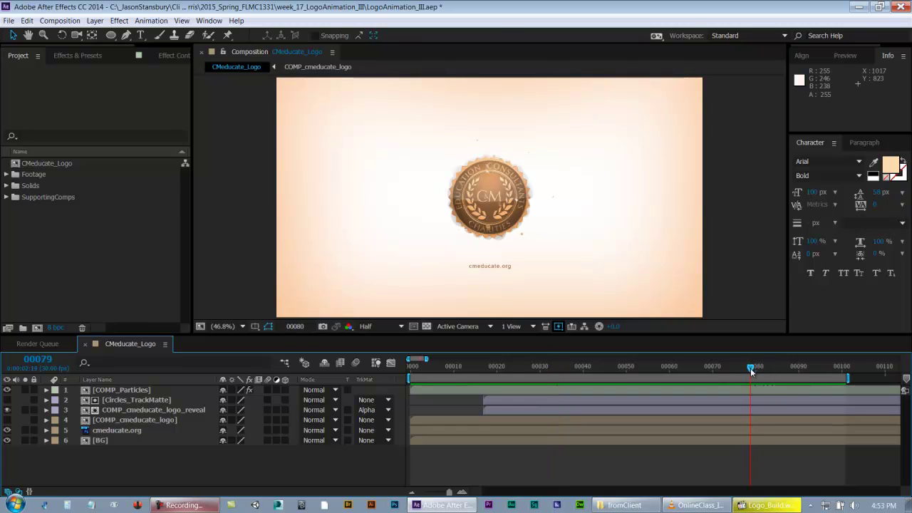
pyautogui.moveTo(759, 369)
pyautogui.mouseDown()
pyautogui.moveTo(736, 369)
pyautogui.moveTo(756, 369)
pyautogui.mouseUp()
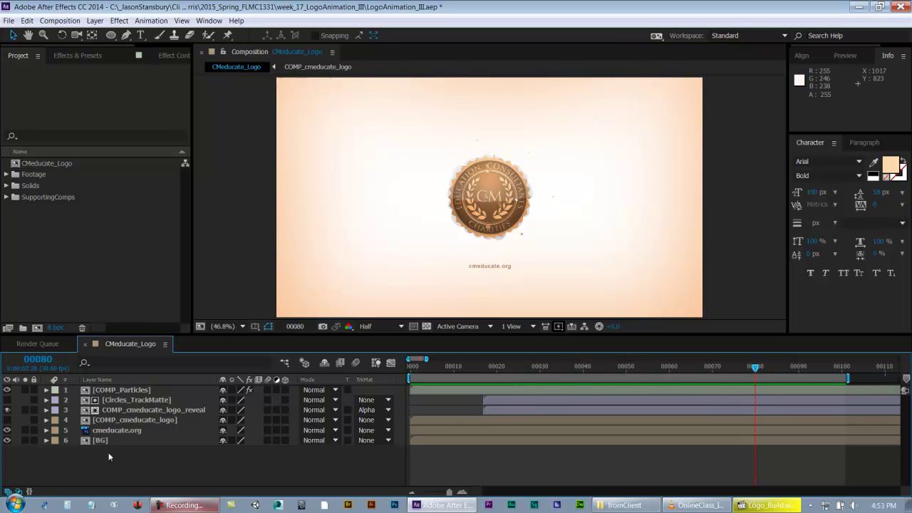
pyautogui.click(120, 422)
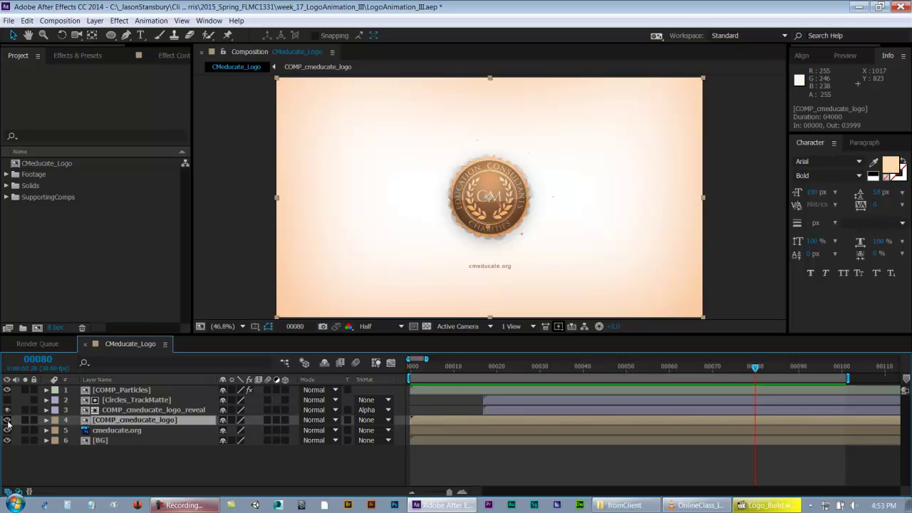
pyautogui.press('t')
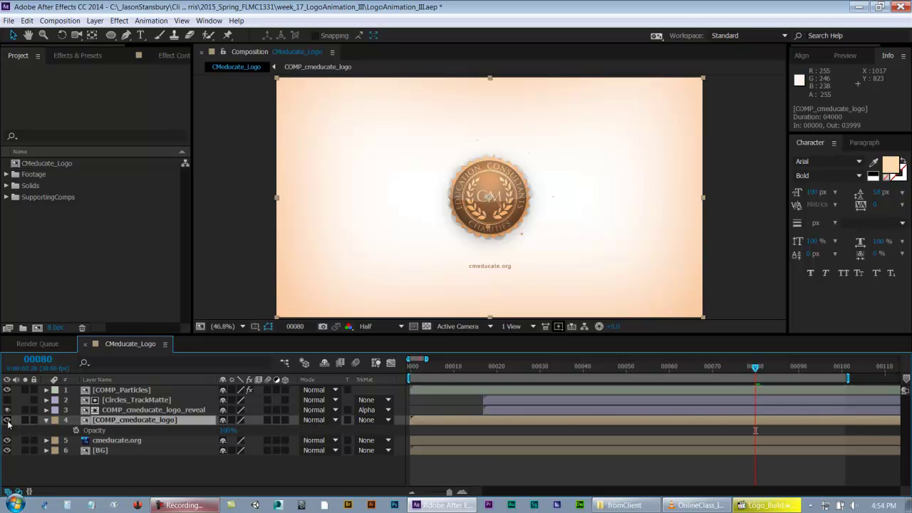
pyautogui.click(76, 431)
pyautogui.hotkey('ctrl', 's')
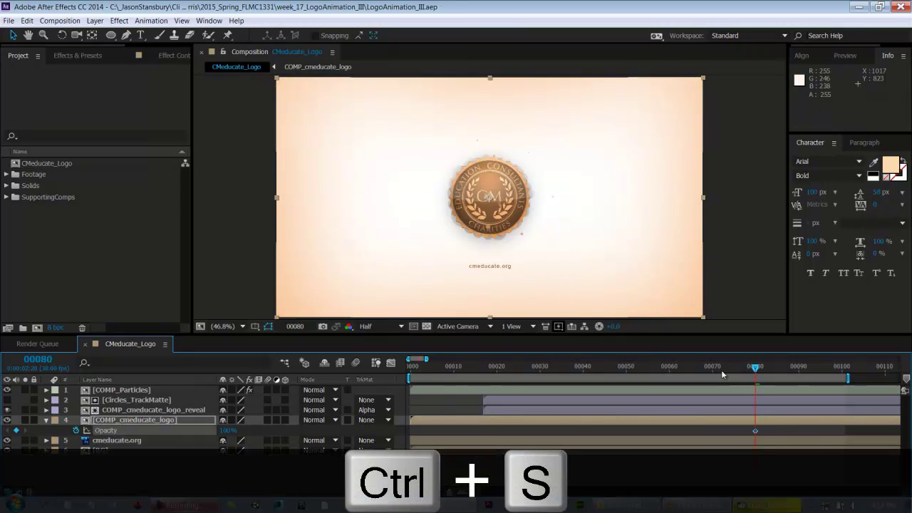
# Add a 0% Opacity keyframe to COMP_cmeducate_logo at frame 60 and save the project
pyautogui.click(668, 369)
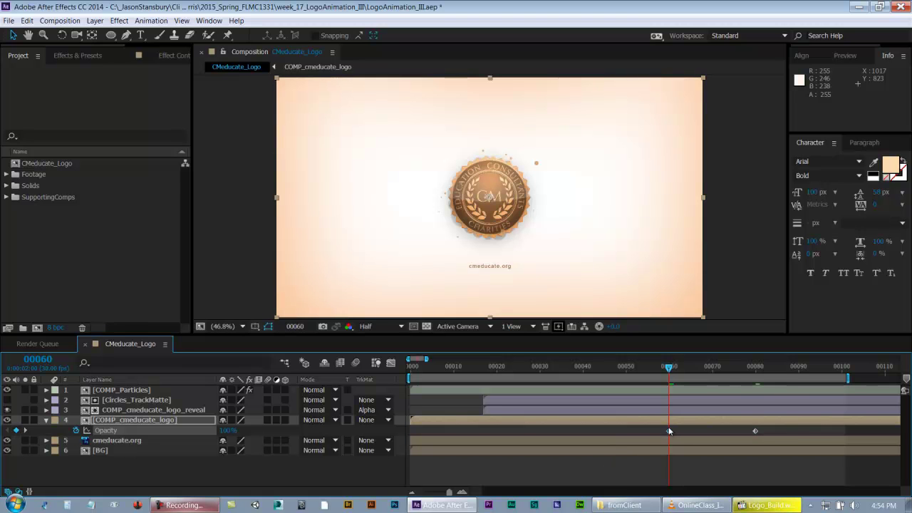
pyautogui.doubleClick(669, 430)
pyautogui.press('Return')
pyautogui.hotkey('ctrl', 's')
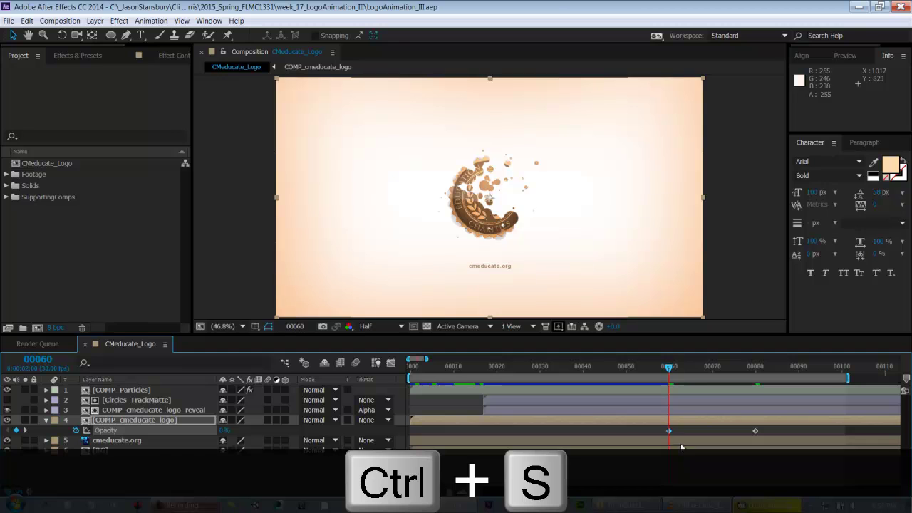
# Preview the logo fade-in in the maximized composition viewer and inspect the blend at frame 73
pyautogui.press('`')
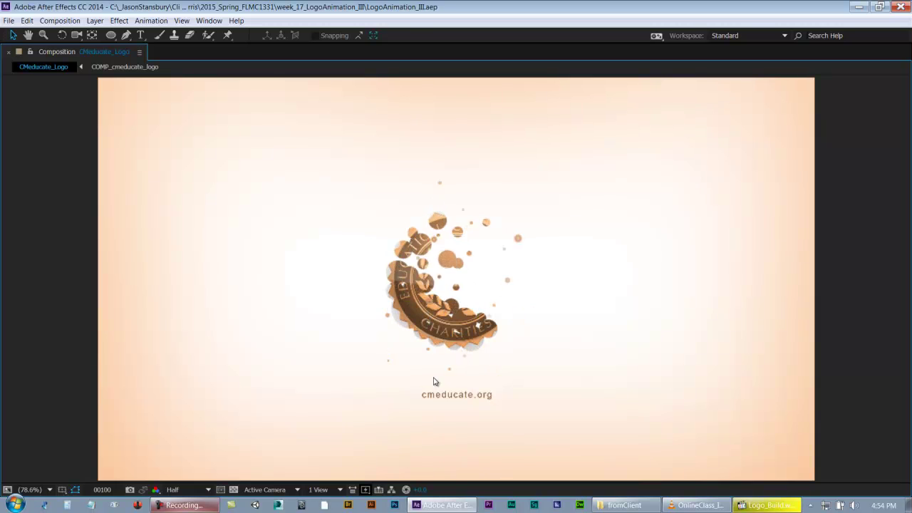
pyautogui.click(417, 303)
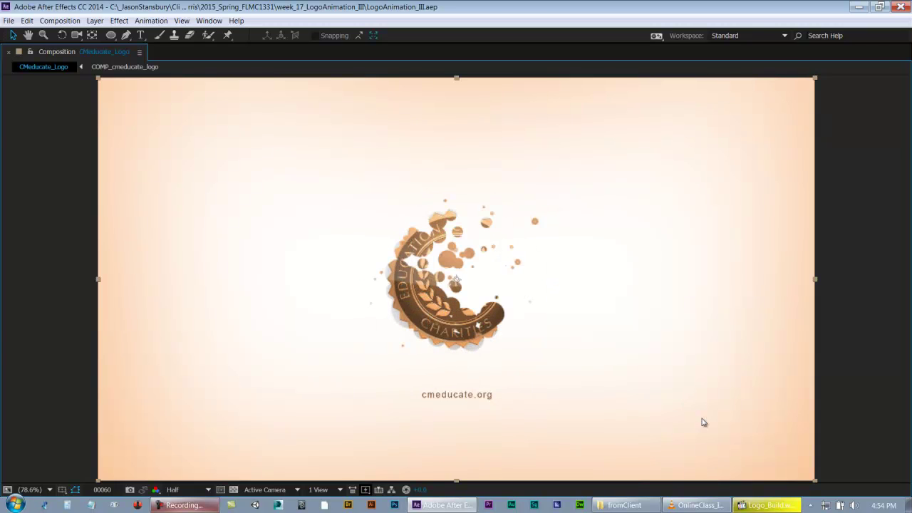
pyautogui.press('`')
pyautogui.click(723, 368)
pyautogui.press('`')
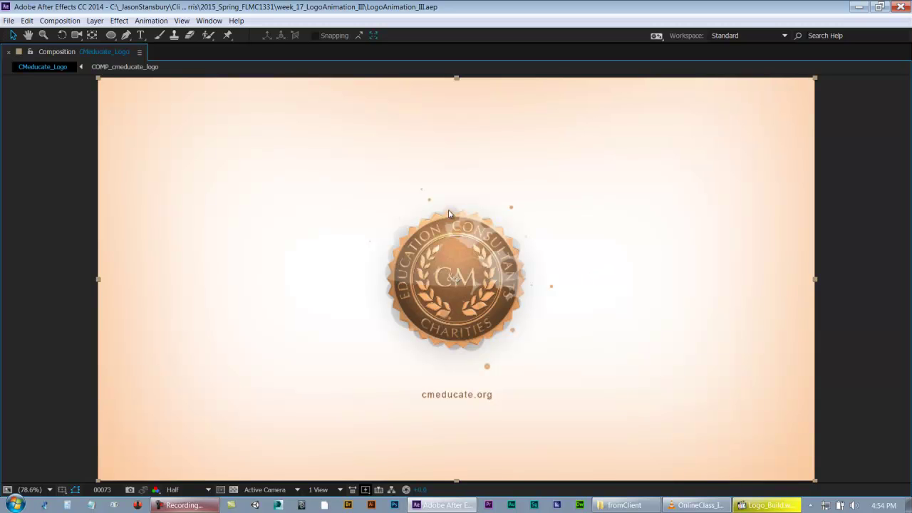
pyautogui.press('`')
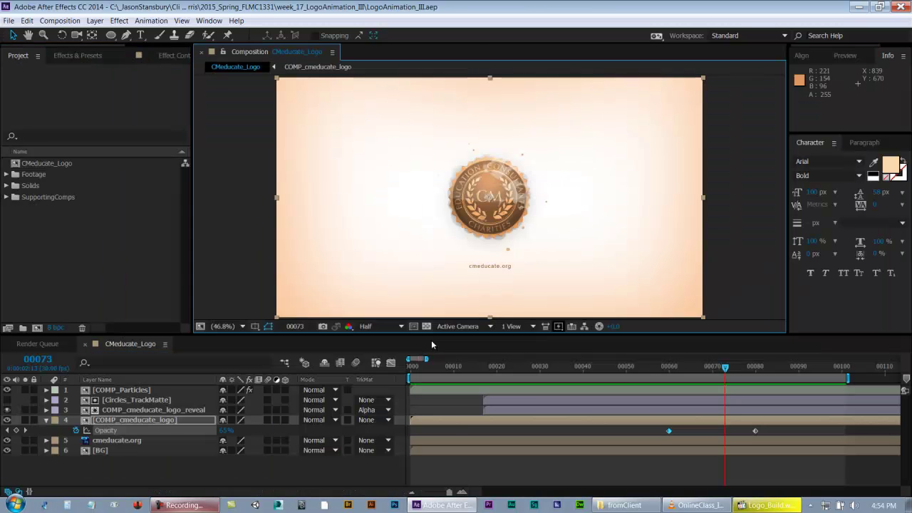
# Hide the Shadow layer inside the COMP_cmeducate_logo precomp, return to the CMeducate_Logo composition, and save the project
pyautogui.doubleClick(146, 410)
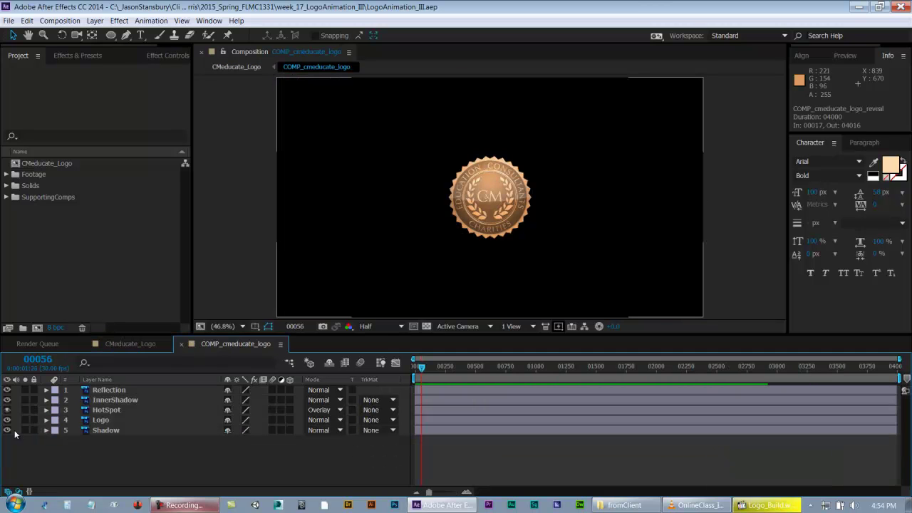
pyautogui.click(127, 343)
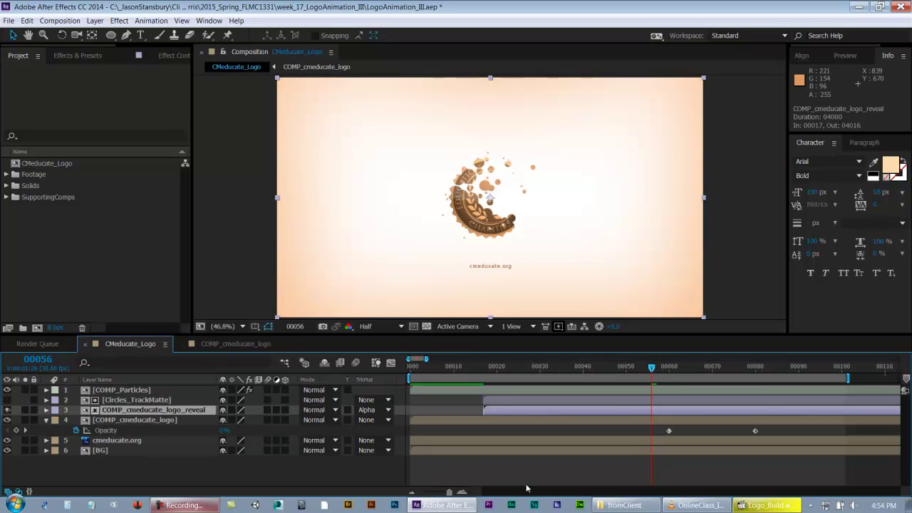
pyautogui.click(537, 480)
pyautogui.hotkey('ctrl', 's')
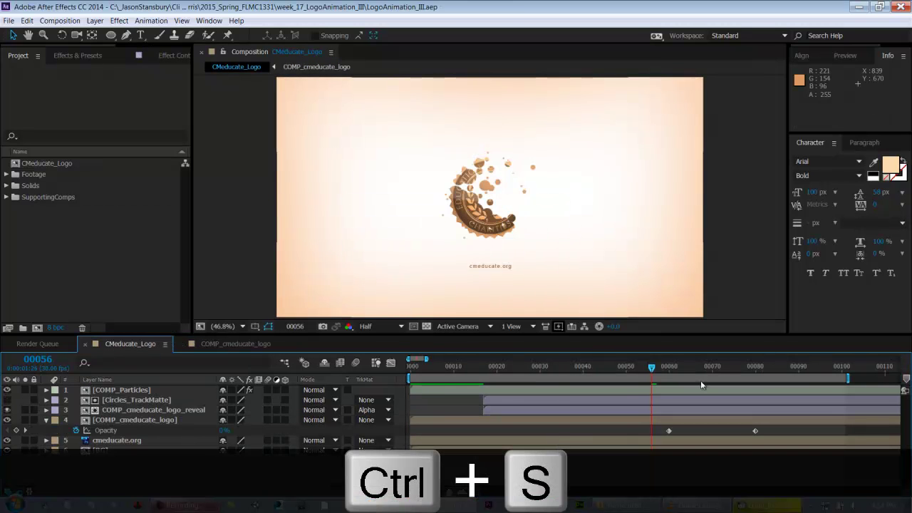
# Preview the logo reveal in the maximized composition viewer, then inspect the blend at frame 71 at 100% magnification
pyautogui.press('`')
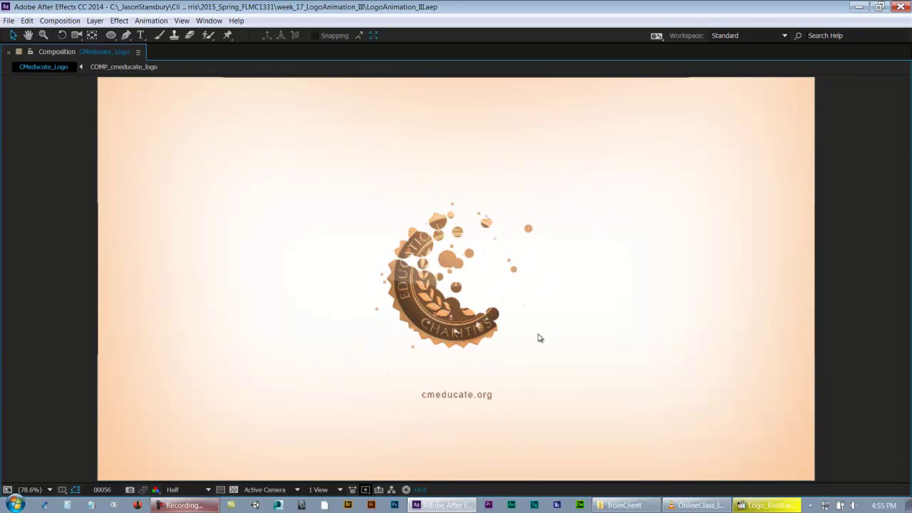
pyautogui.press('`')
pyautogui.hotkey('ctrl', 's')
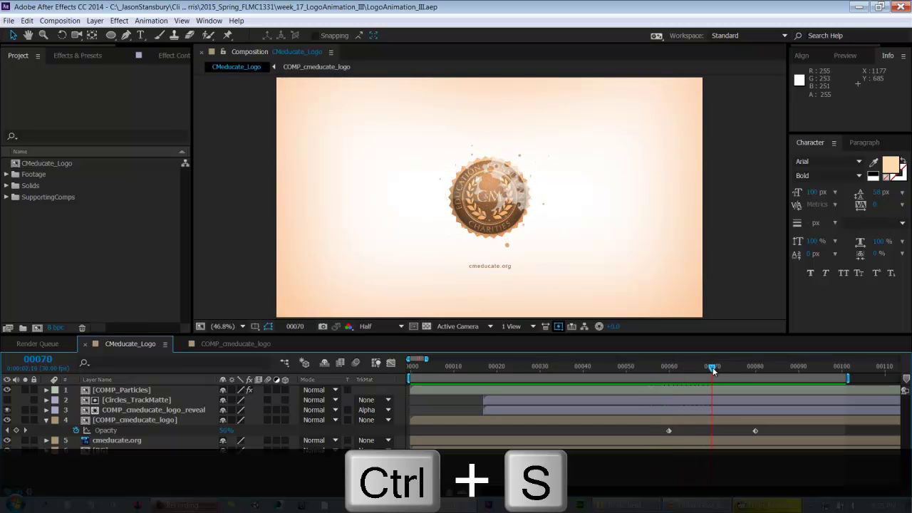
pyautogui.click(717, 368)
pyautogui.press('.')
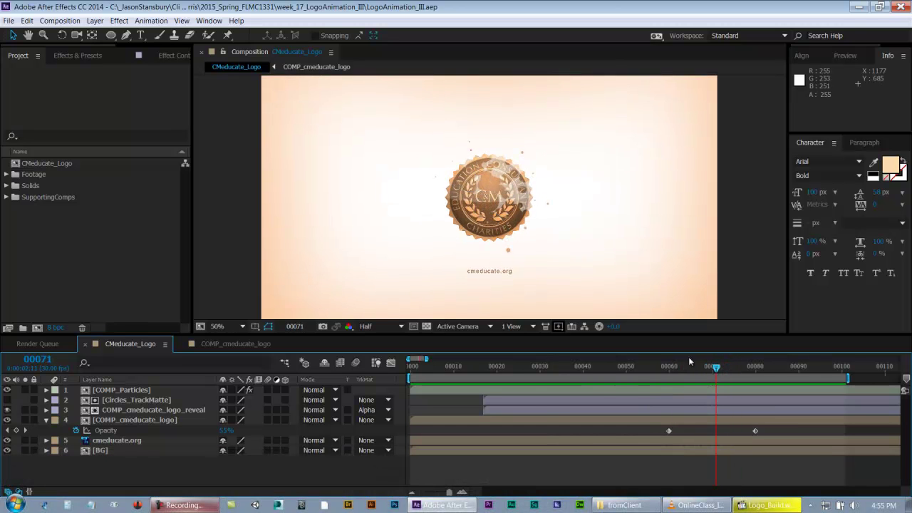
pyautogui.press('.')
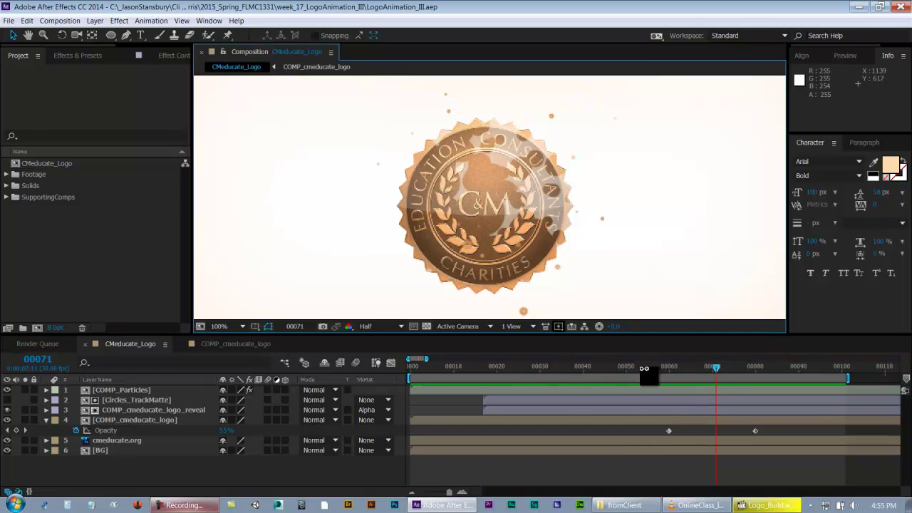
# Scrub through the fade-in up to frame 83 and replay the full animation in RAM to check the transition up close
pyautogui.click(600, 368)
pyautogui.moveTo(606, 375); pyautogui.dragTo(768, 379)
pyautogui.hotkey('ctrl', 's')
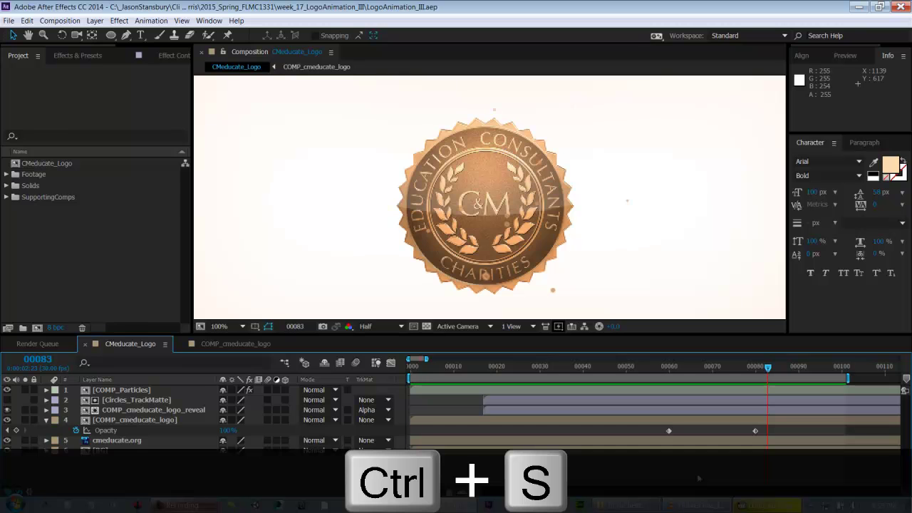
pyautogui.press('space')
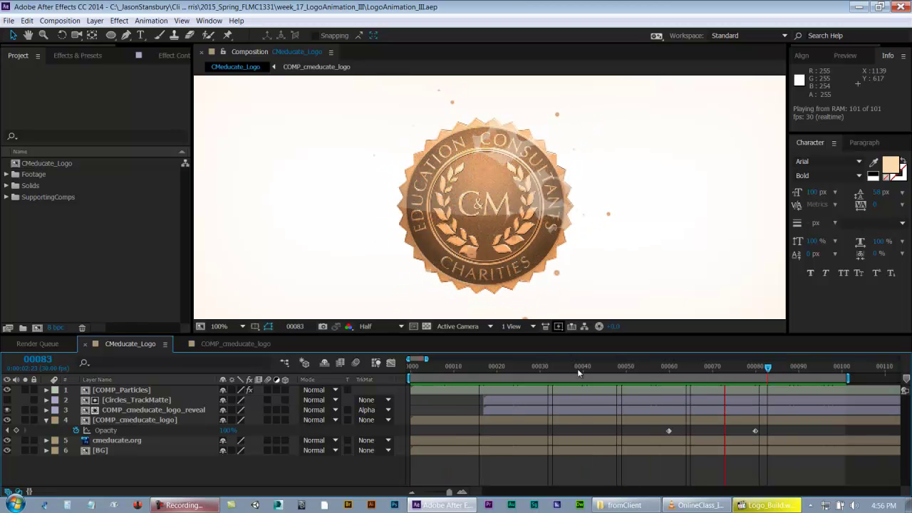
pyautogui.hotkey('ctrl', 's')
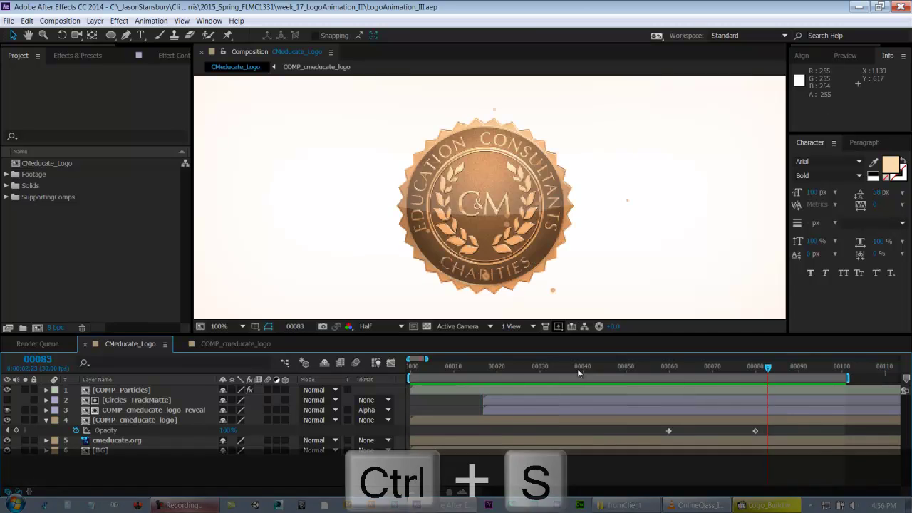
pyautogui.click(510, 368)
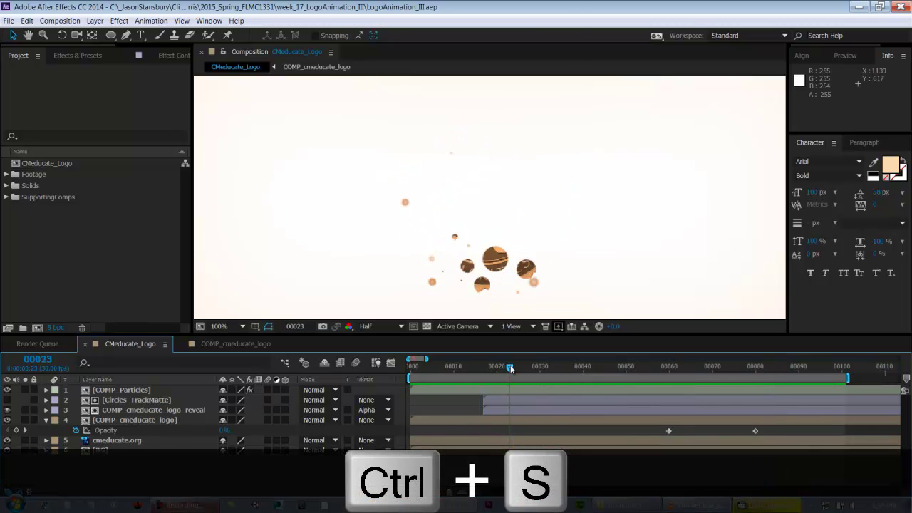
pyautogui.press('space')
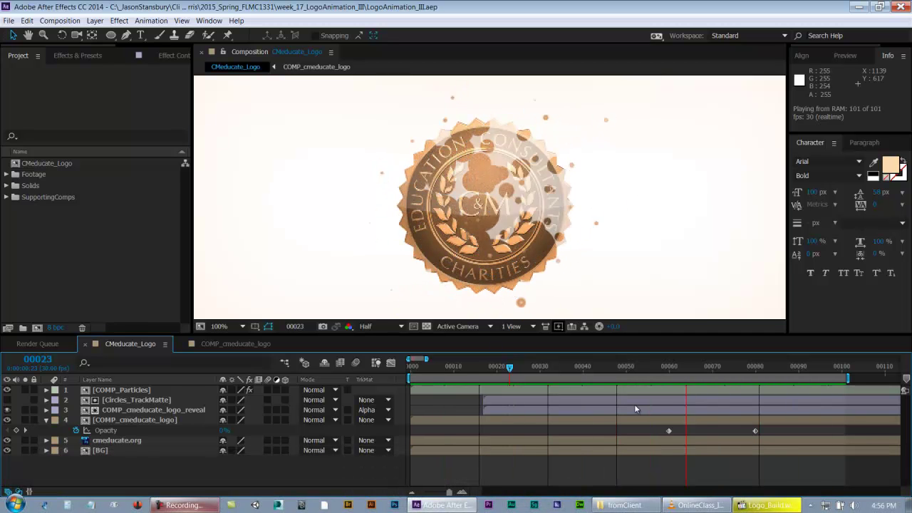
pyautogui.hotkey('ctrl', 's')
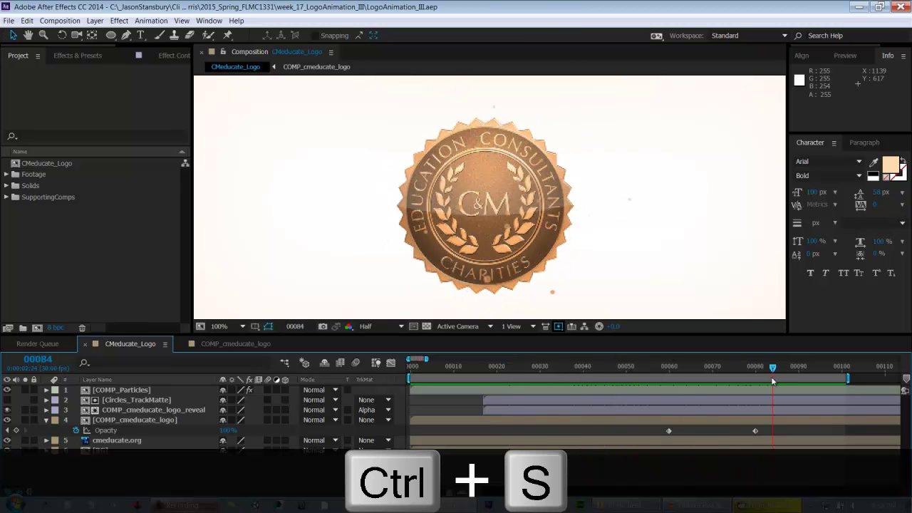
pyautogui.moveTo(579, 385); pyautogui.dragTo(489, 405)
pyautogui.press('KP_0')
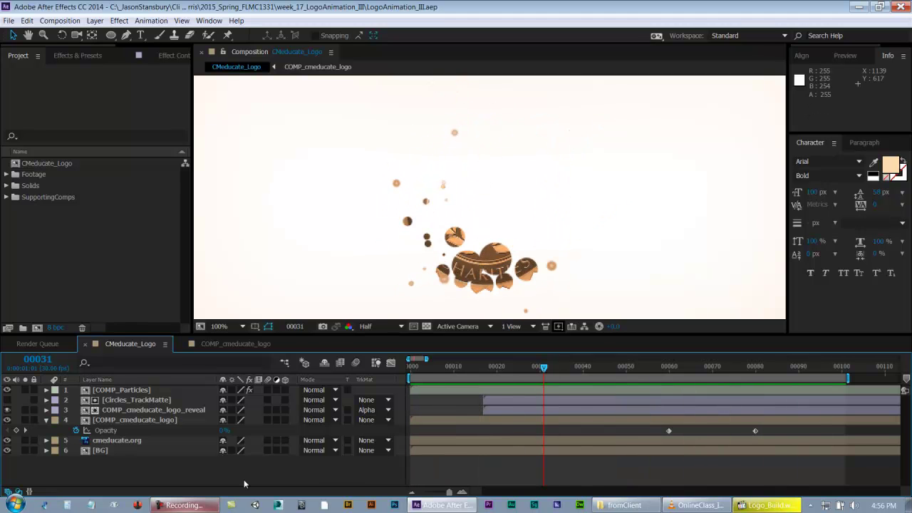
# Collapse the COMP_cmeducate_logo layer's properties and show the Parent column in the timeline
pyautogui.click(46, 420)
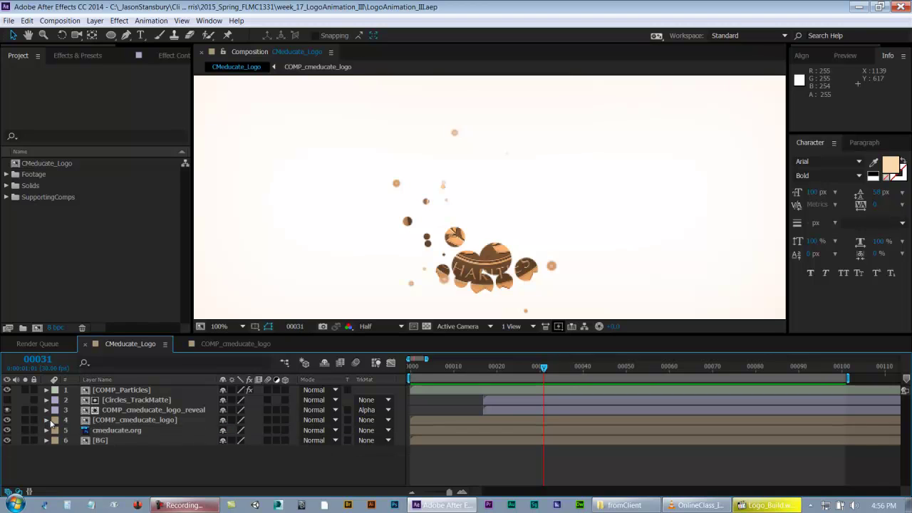
pyautogui.click(153, 410)
pyautogui.click(160, 420)
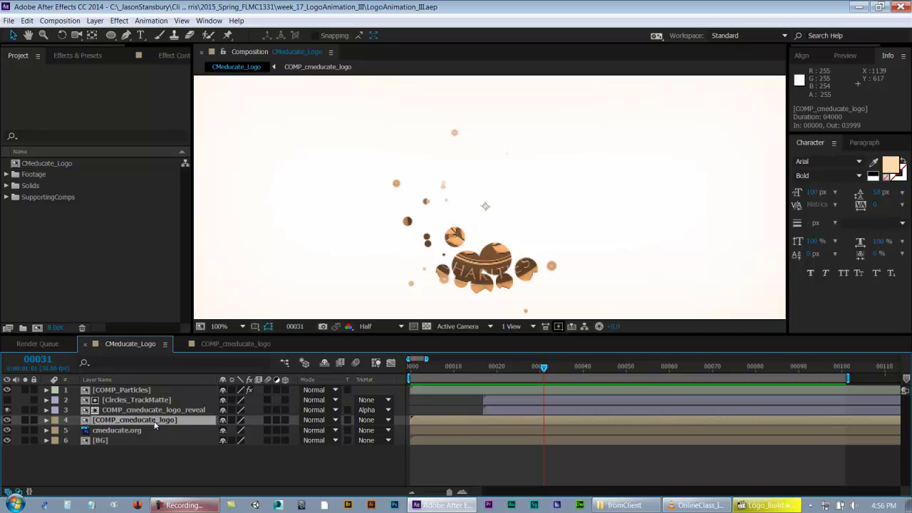
pyautogui.click(160, 412)
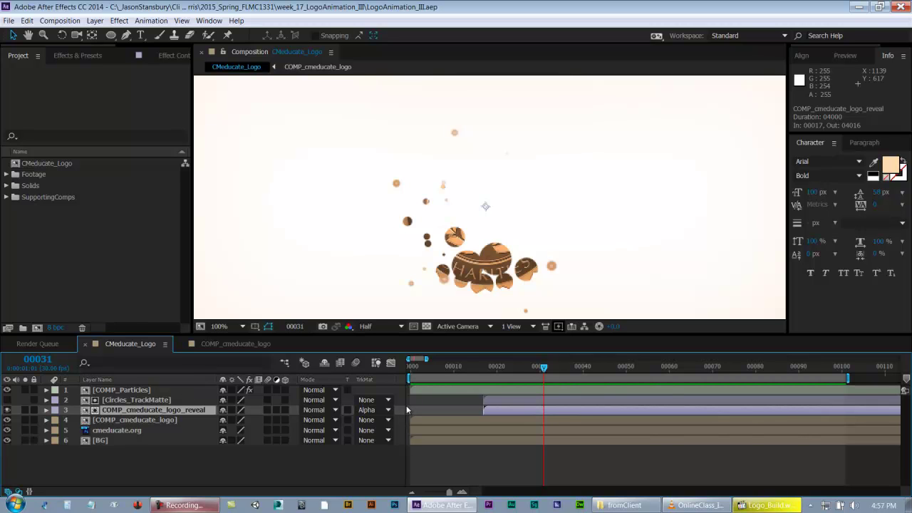
pyautogui.rightClick(195, 379)
pyautogui.moveTo(233, 414)
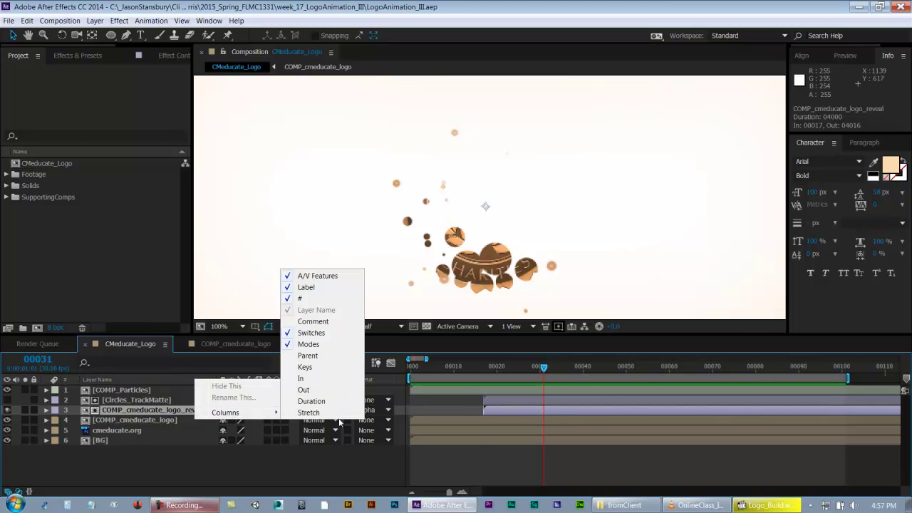
pyautogui.click(340, 357)
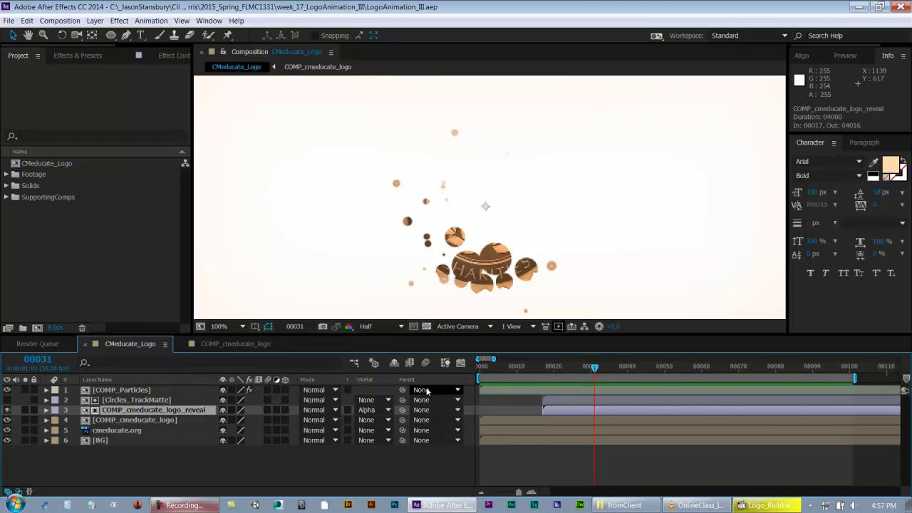
# Parent the COMP_cmeducate_logo_reveal layer to COMP_cmeducate_logo
pyautogui.click(163, 421)
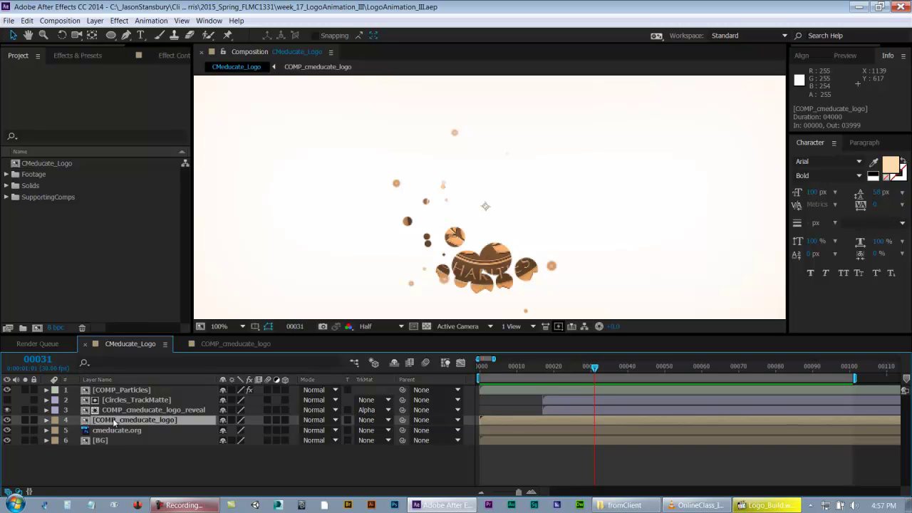
pyautogui.click(185, 411)
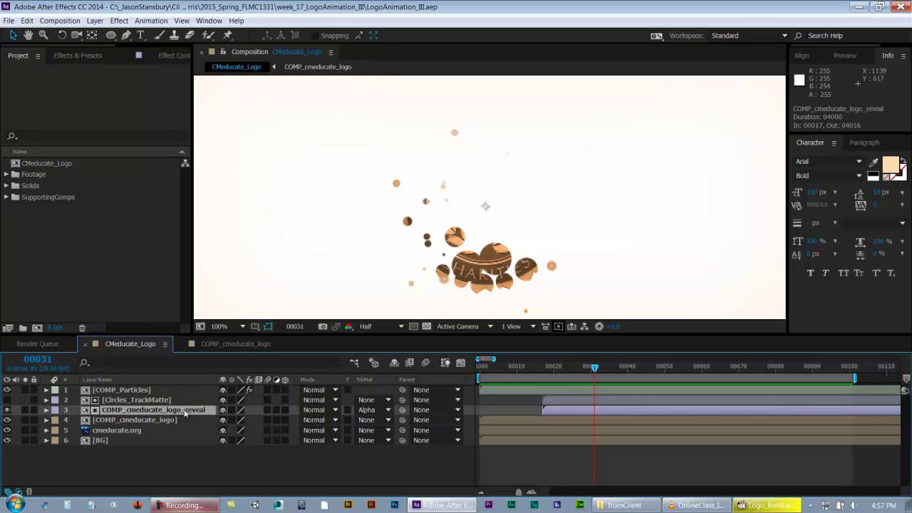
pyautogui.moveTo(404, 411); pyautogui.dragTo(145, 420)
pyautogui.click(145, 420)
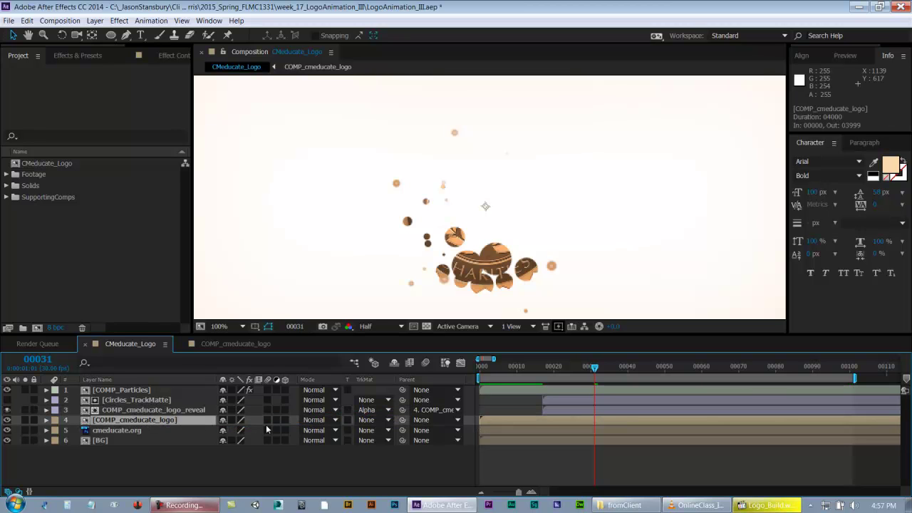
# Check COMP_cmeducate_logo's Opacity keyframes from frame 98, save the project, and review the blend back at frame 71
pyautogui.moveTo(613, 370); pyautogui.dragTo(835, 368)
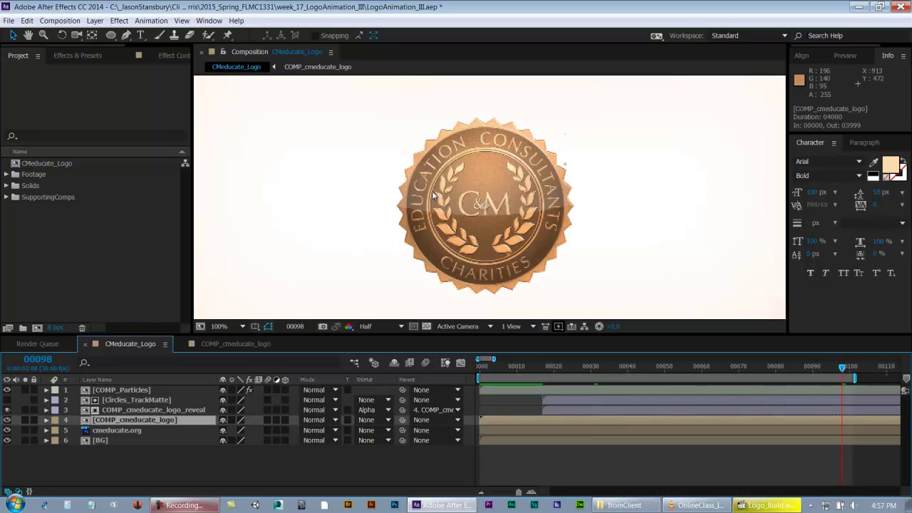
pyautogui.press('t')
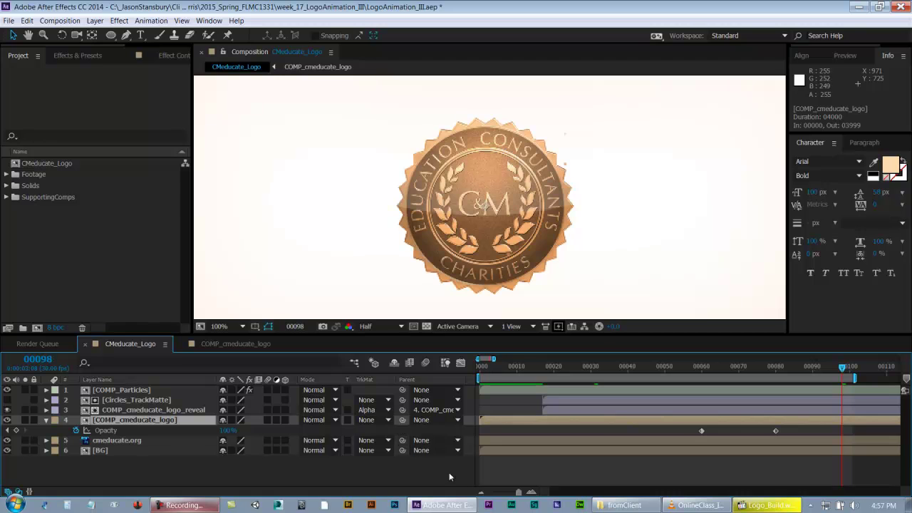
pyautogui.press('t')
pyautogui.hotkey('ctrl', 's')
pyautogui.click(582, 472)
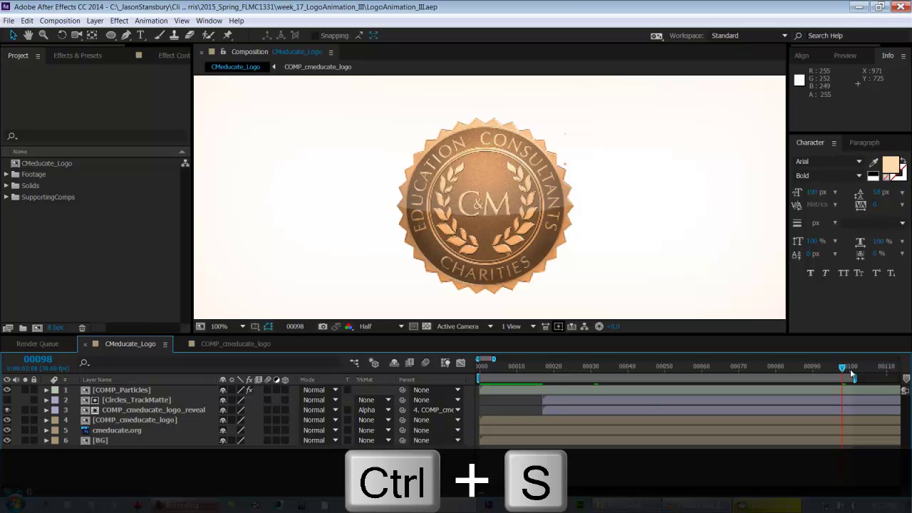
pyautogui.moveTo(838, 366); pyautogui.dragTo(827, 368)
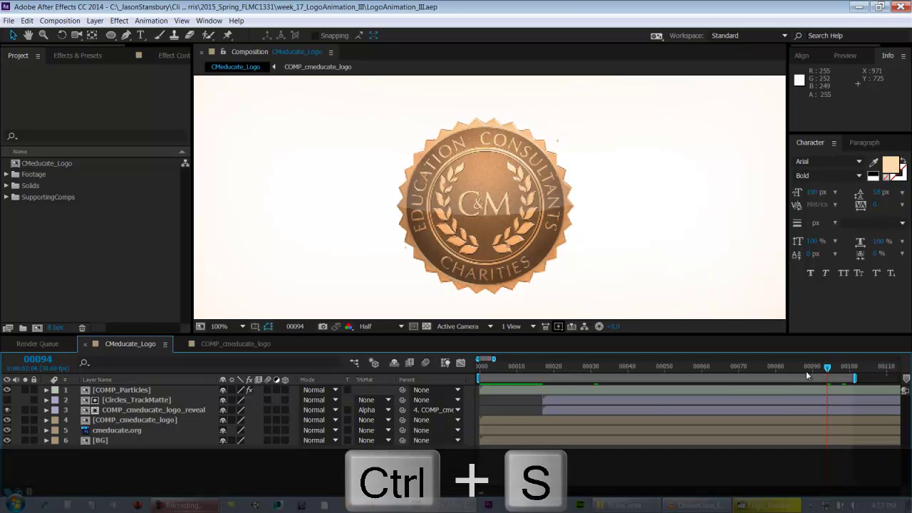
pyautogui.click(744, 367)
pyautogui.hotkey('ctrl', 's')
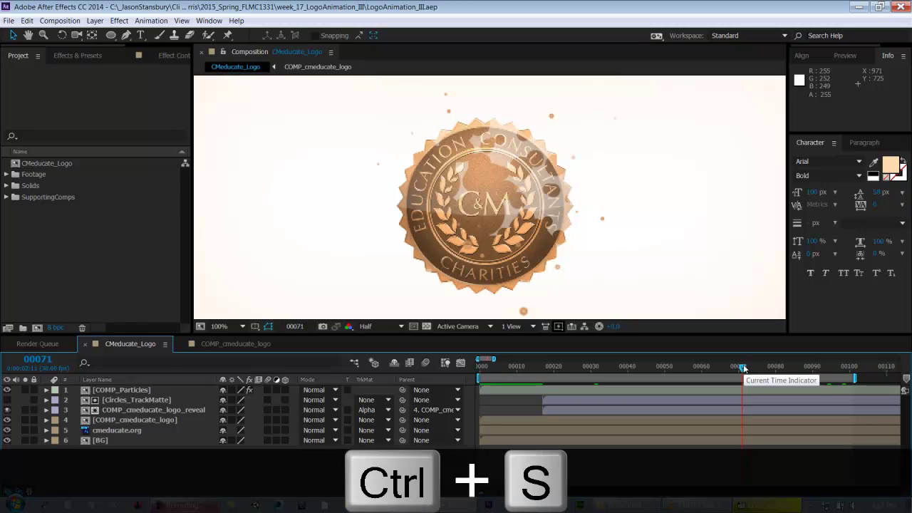
# Add 100% Scale keyframes to COMP_cmeducate_logo at frames 17 and 80, and save the project
pyautogui.click(160, 420)
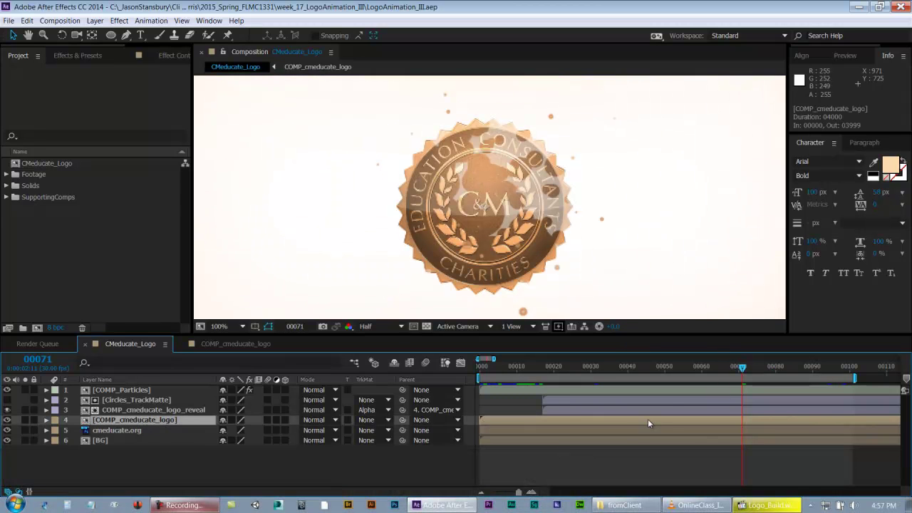
pyautogui.moveTo(743, 367); pyautogui.dragTo(542, 410)
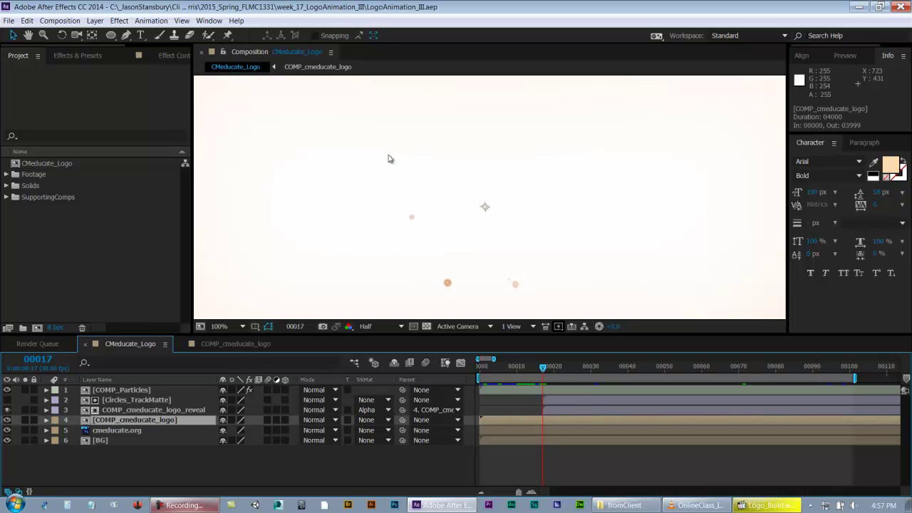
pyautogui.press('s')
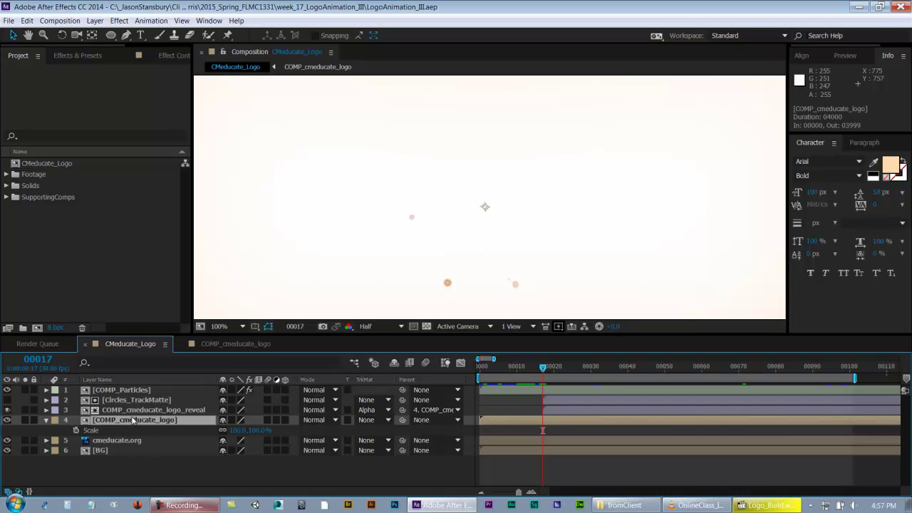
pyautogui.click(77, 430)
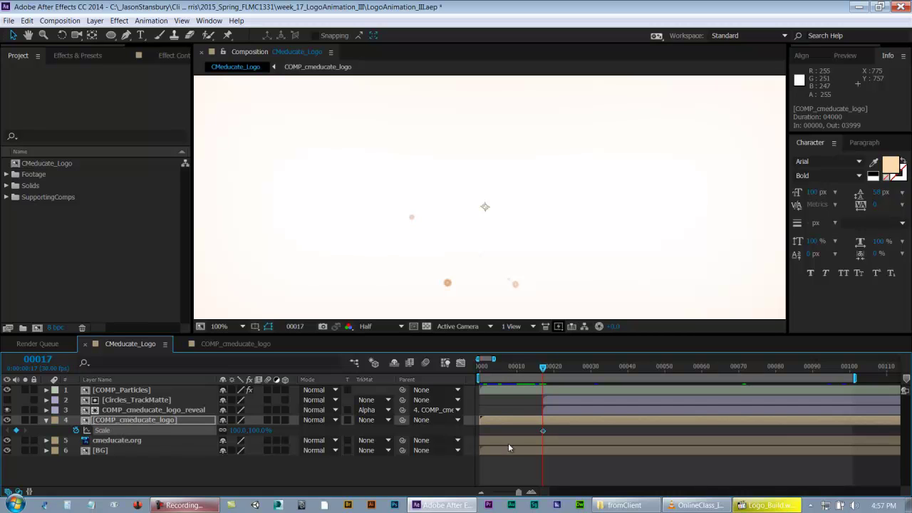
pyautogui.moveTo(556, 371); pyautogui.dragTo(775, 372)
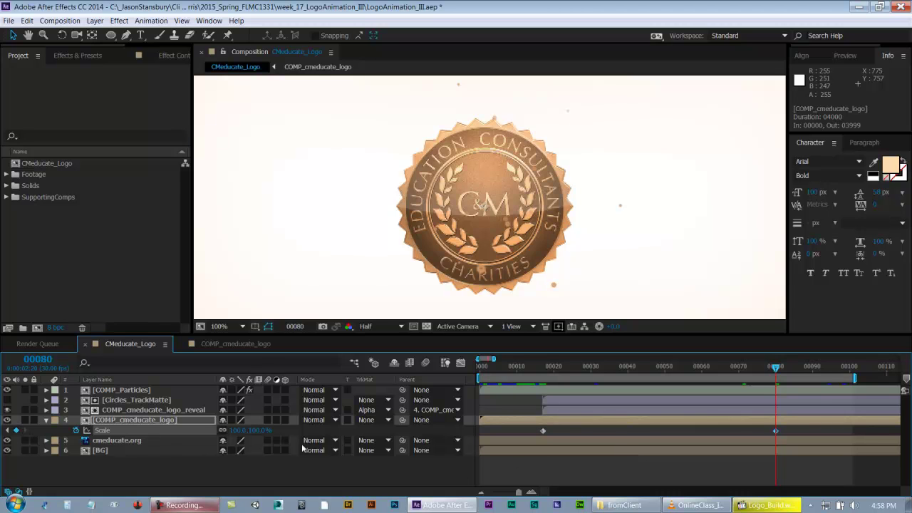
pyautogui.hotkey('ctrl', 's')
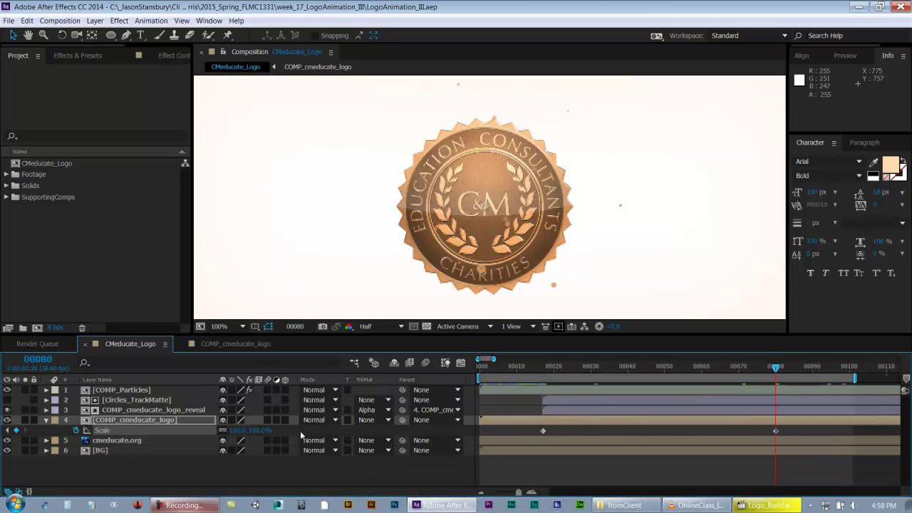
# Set COMP_cmeducate_logo's Scale keyframe at frame 17 to 80%
pyautogui.moveTo(662, 368); pyautogui.dragTo(544, 373)
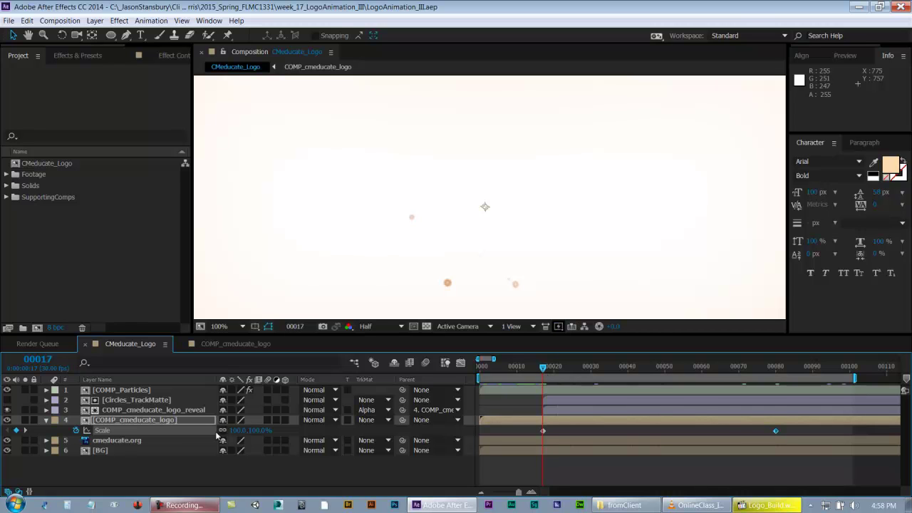
pyautogui.click(238, 431)
pyautogui.write('80')
pyautogui.press('Return')
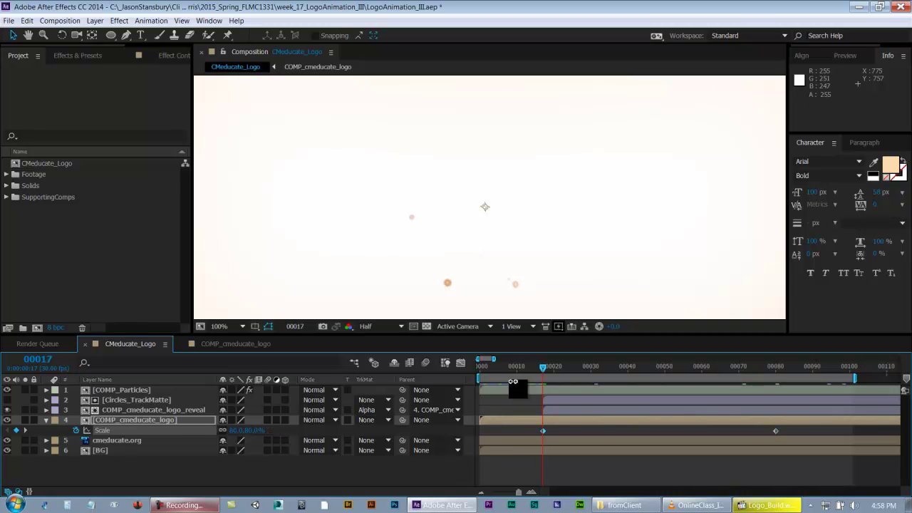
# Preview the COMP_cmeducate_logo scale-up animation in an enlarged composition view and save the project
pyautogui.moveTo(543, 368); pyautogui.dragTo(772, 384)
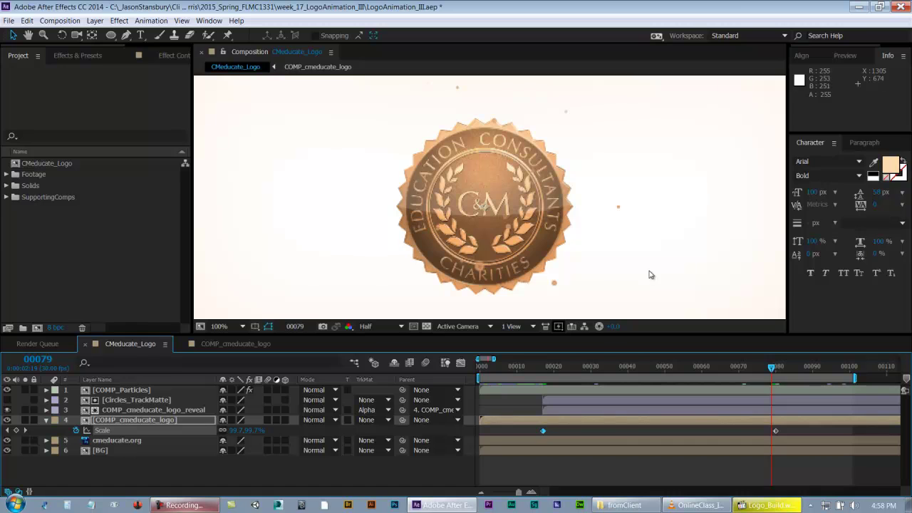
pyautogui.press('`')
pyautogui.press('space')
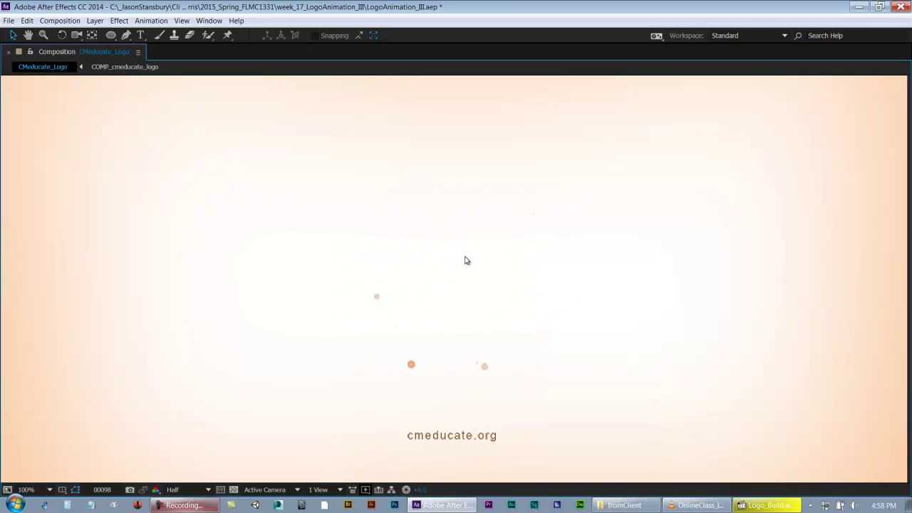
pyautogui.press('`')
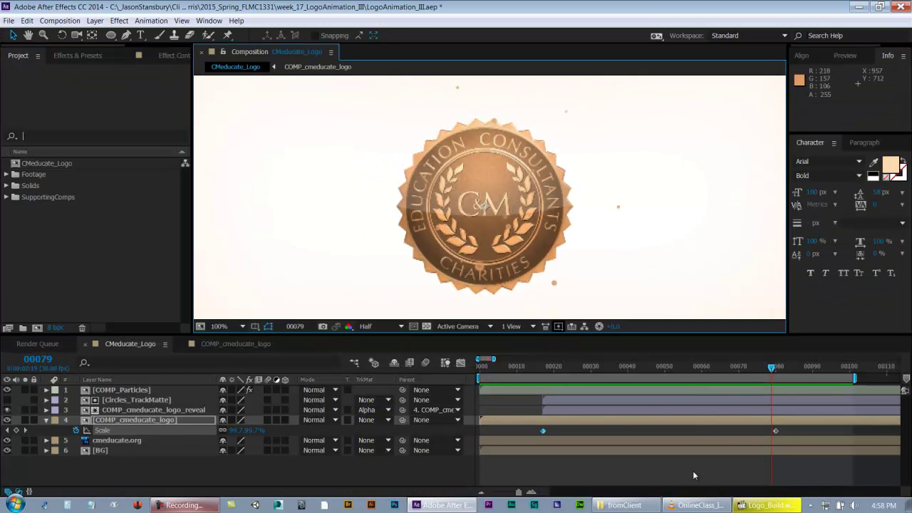
pyautogui.click(763, 431)
pyautogui.hotkey('ctrl', 's')
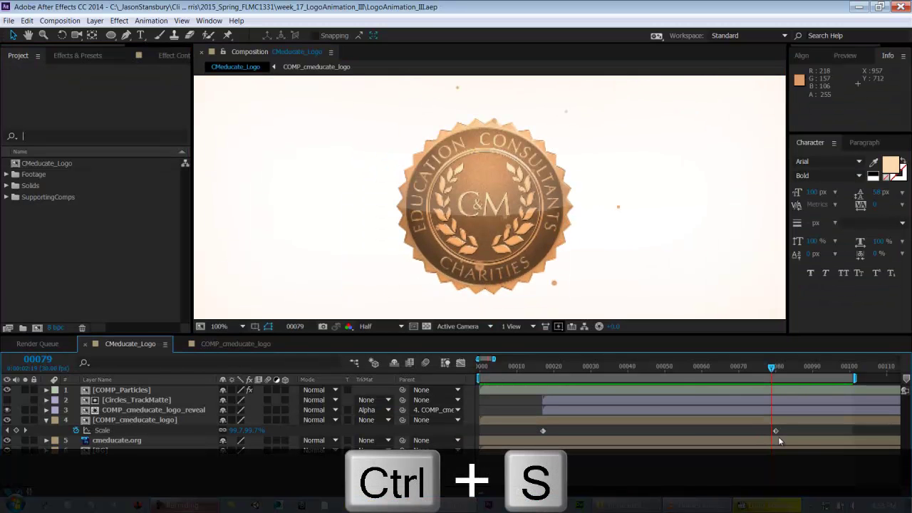
# Apply Easy Ease In to COMP_cmeducate_logo's Scale keyframe at frame 80
pyautogui.click(775, 431)
pyautogui.rightClick(775, 431)
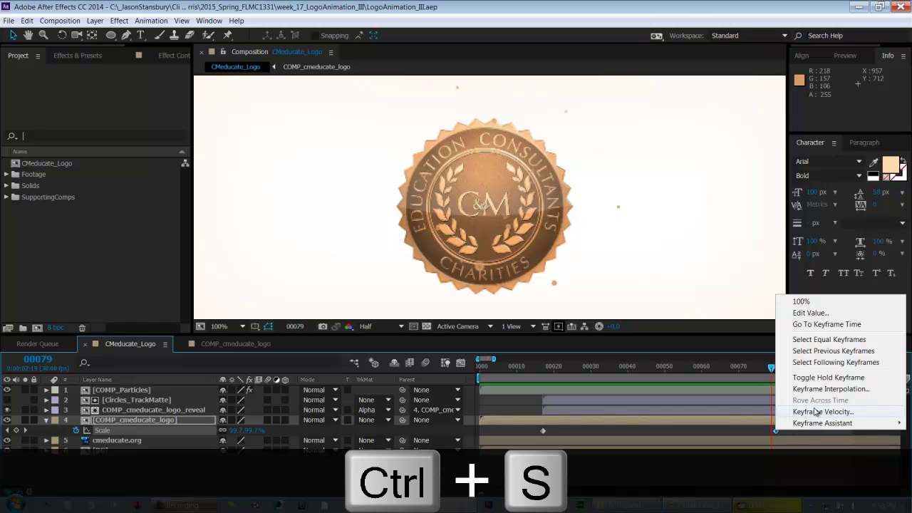
pyautogui.moveTo(819, 423)
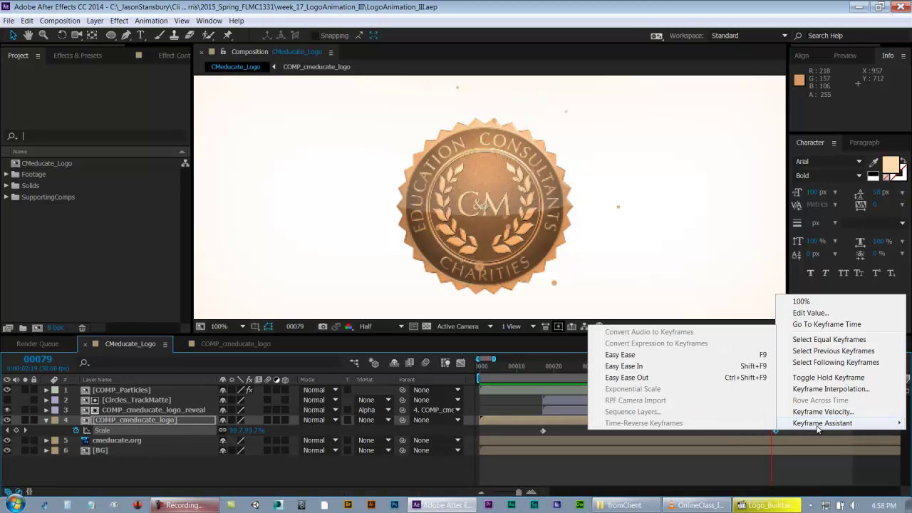
pyautogui.click(654, 366)
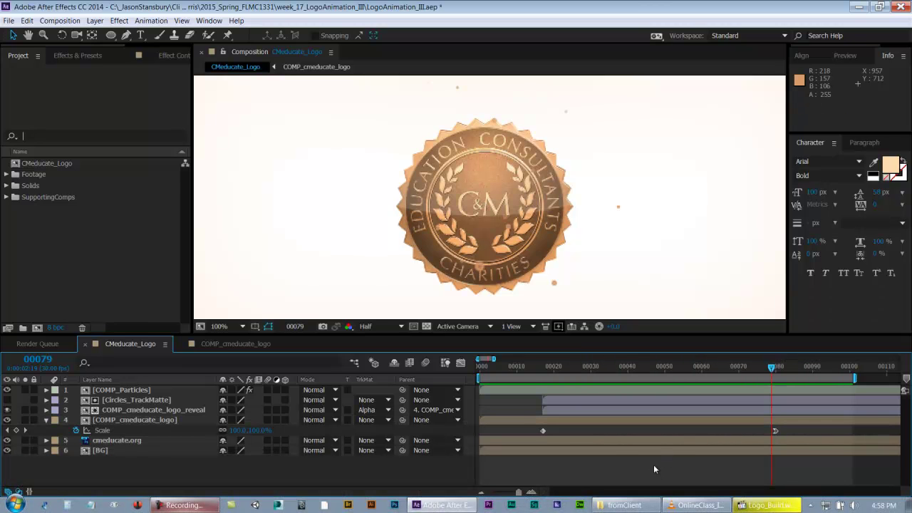
# Save the project and play back the eased scale animation in an enlarged composition view
pyautogui.press('`')
pyautogui.hotkey('ctrl', 's')
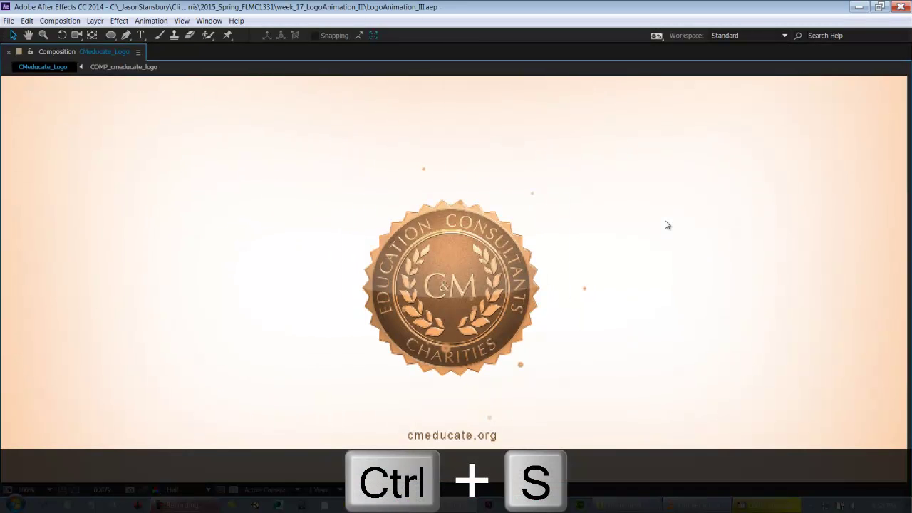
pyautogui.press('space')
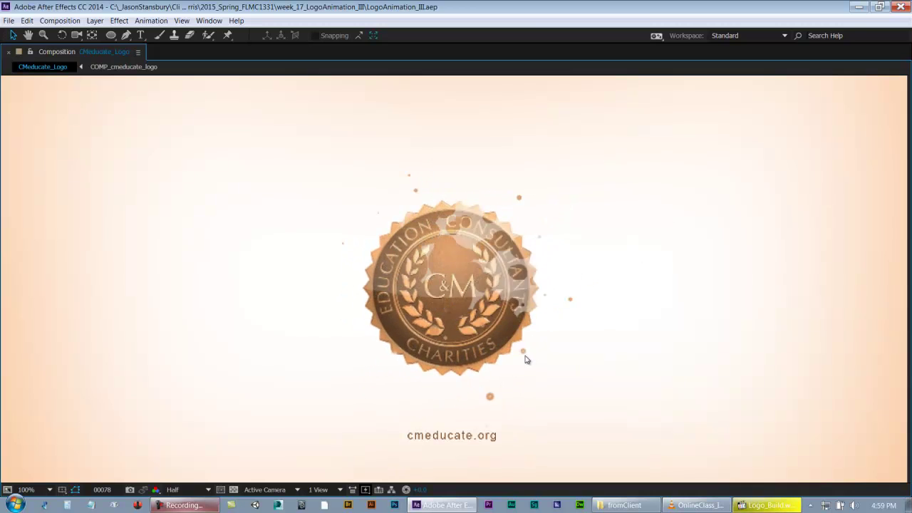
pyautogui.press('`')
pyautogui.hotkey('ctrl', 's')
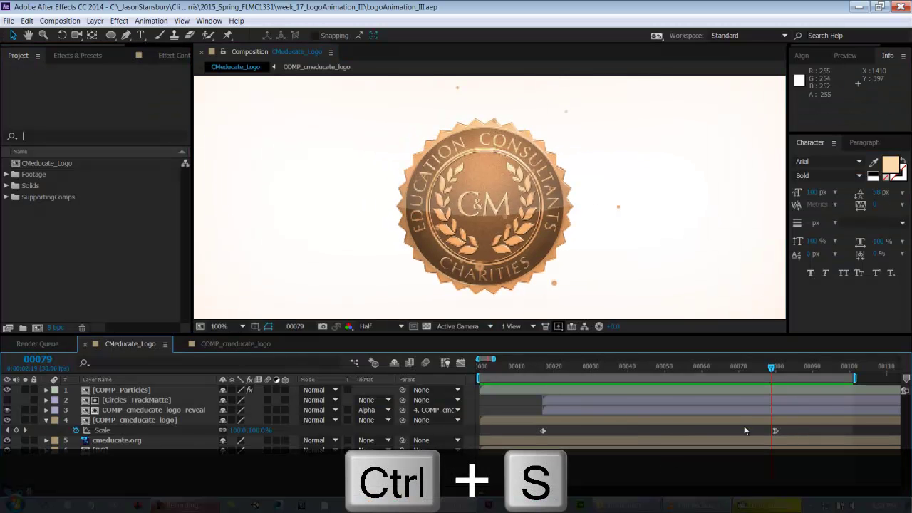
# In the value graph, extend the incoming handle of the frame 80 Scale keyframe back to about frame 17, and save
pyautogui.click(775, 430)
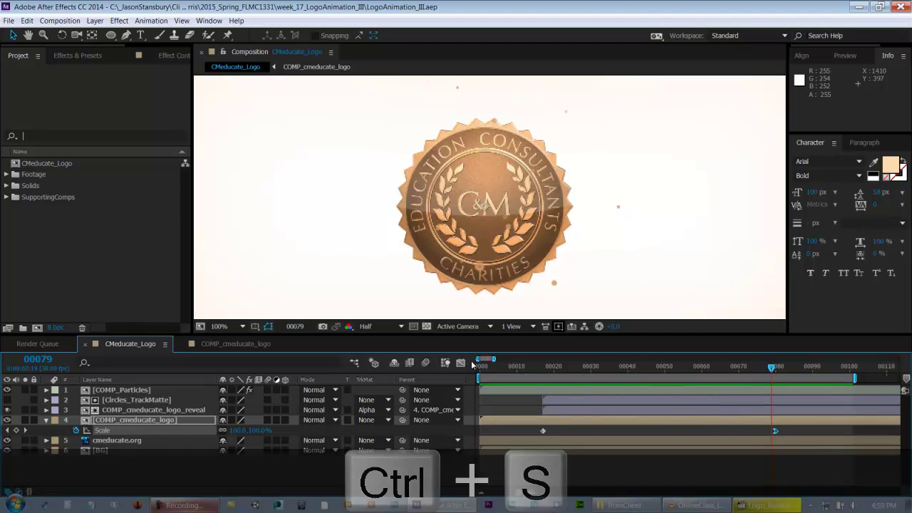
pyautogui.click(461, 364)
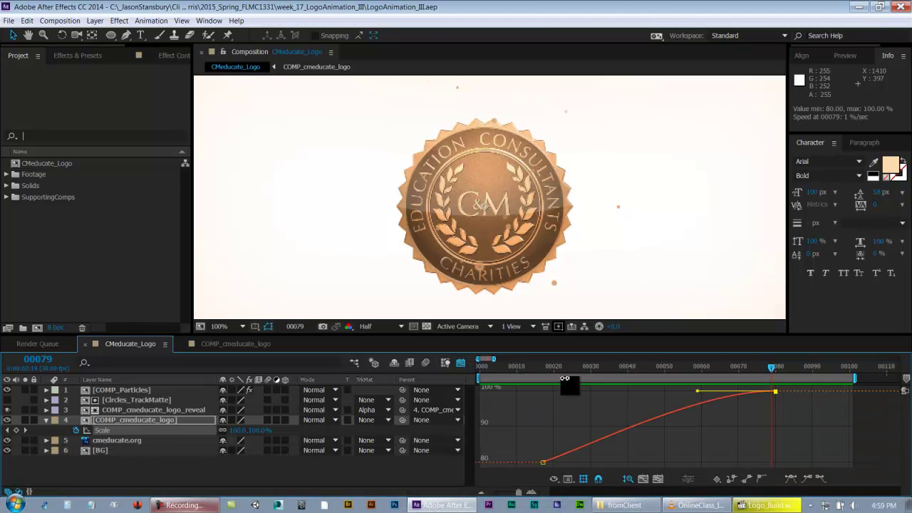
pyautogui.click(568, 478)
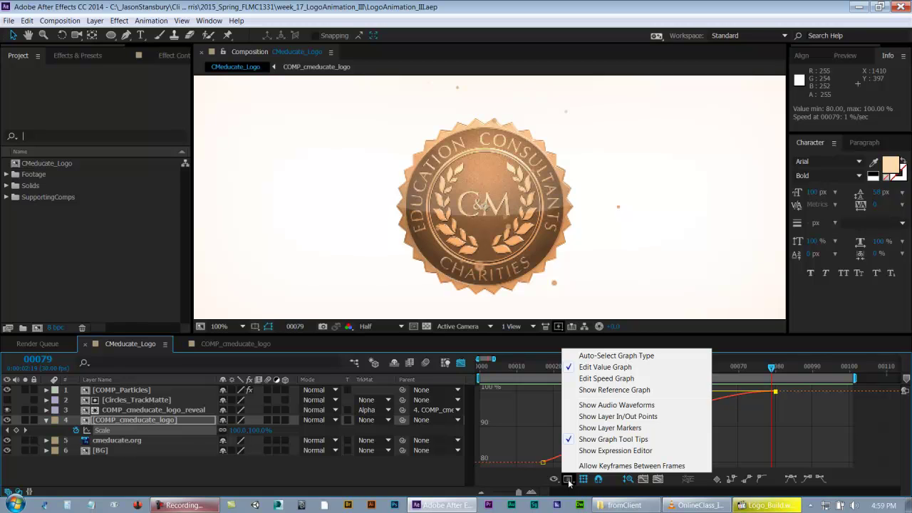
pyautogui.click(528, 431)
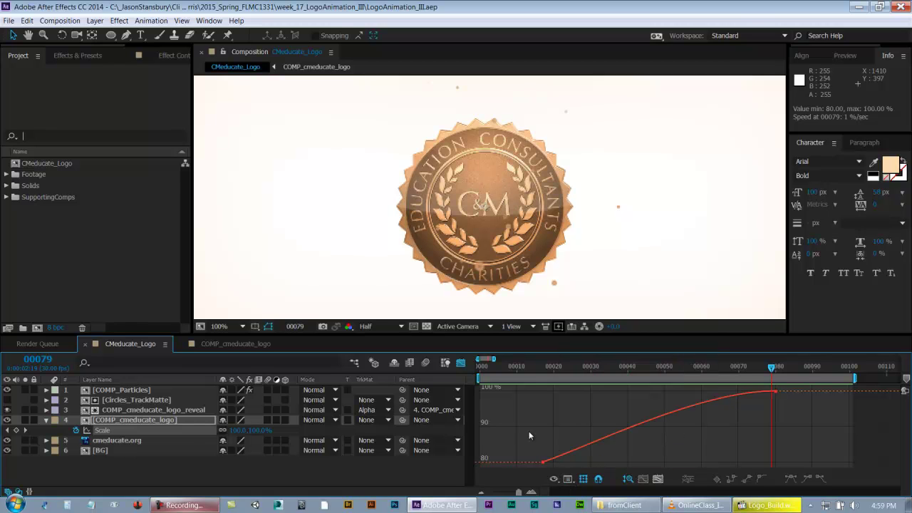
pyautogui.click(773, 391)
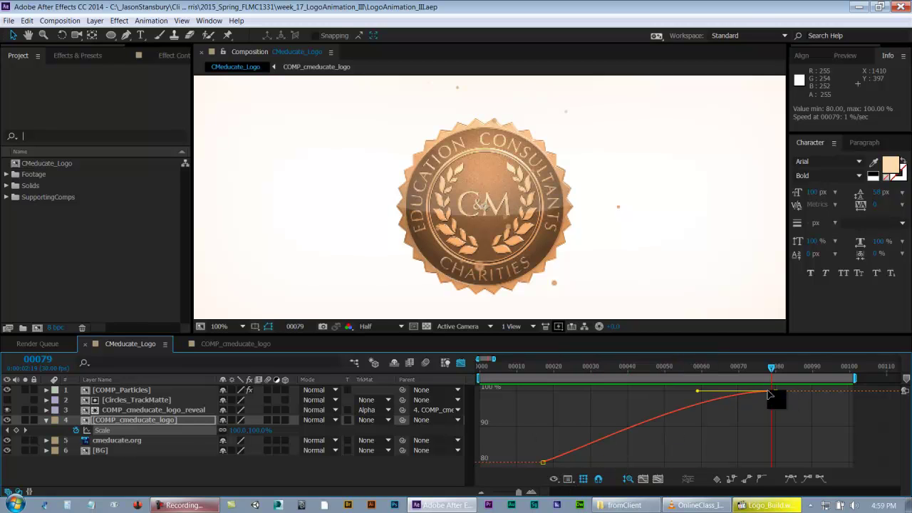
pyautogui.moveTo(698, 394); pyautogui.dragTo(542, 392)
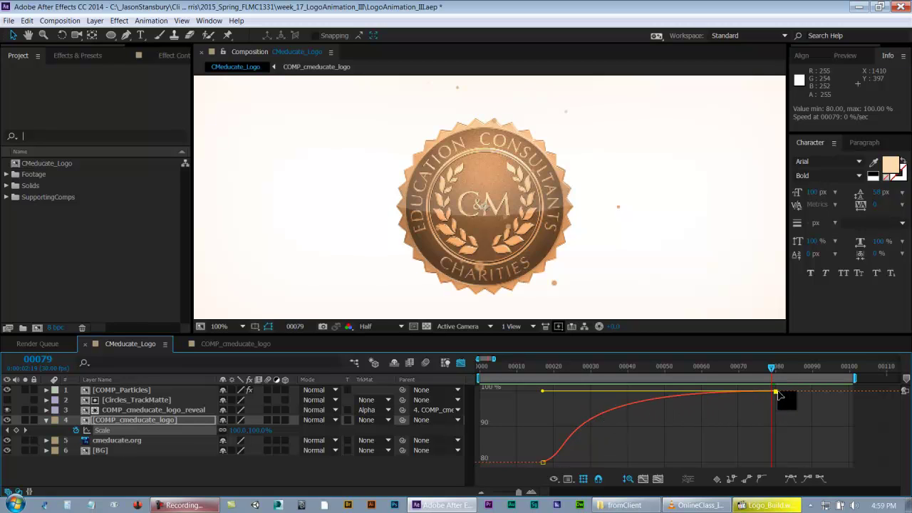
pyautogui.click(461, 362)
pyautogui.hotkey('ctrl', 's')
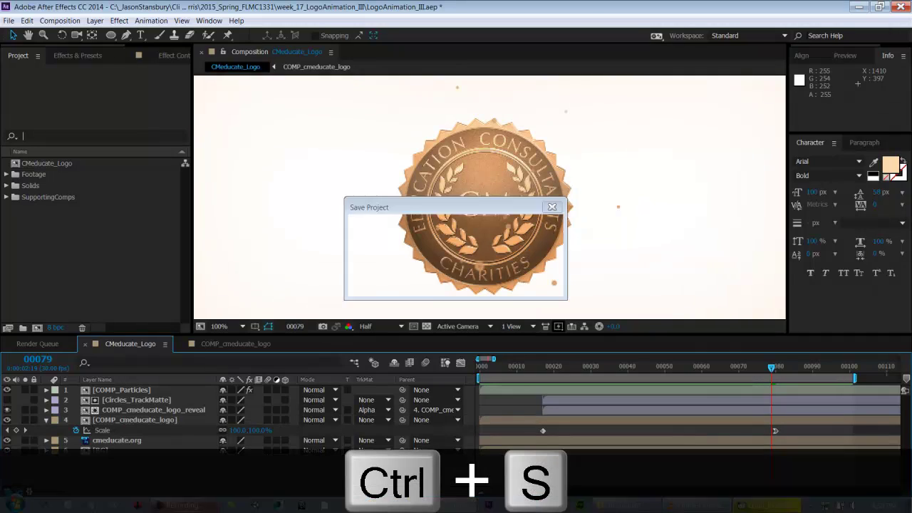
# Play back the reshaped scale-up curve in an enlarged composition view and save the project
pyautogui.press('`')
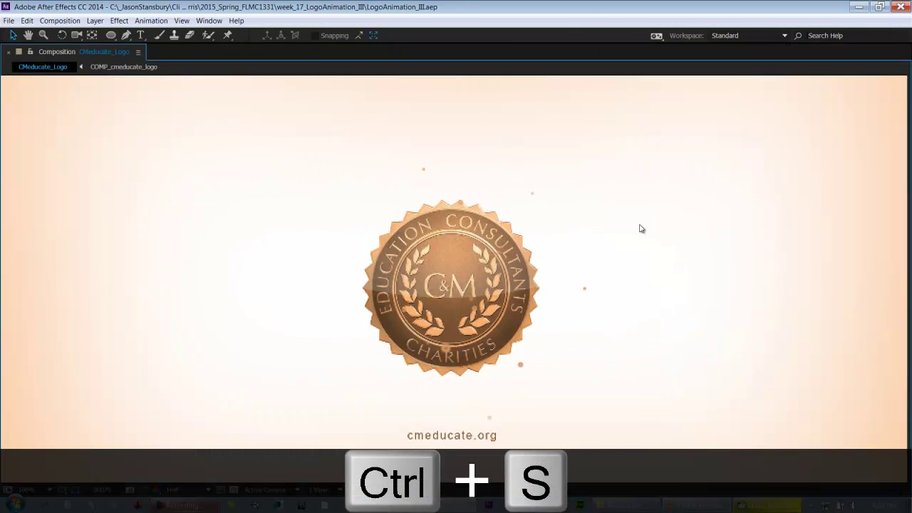
pyautogui.press('space')
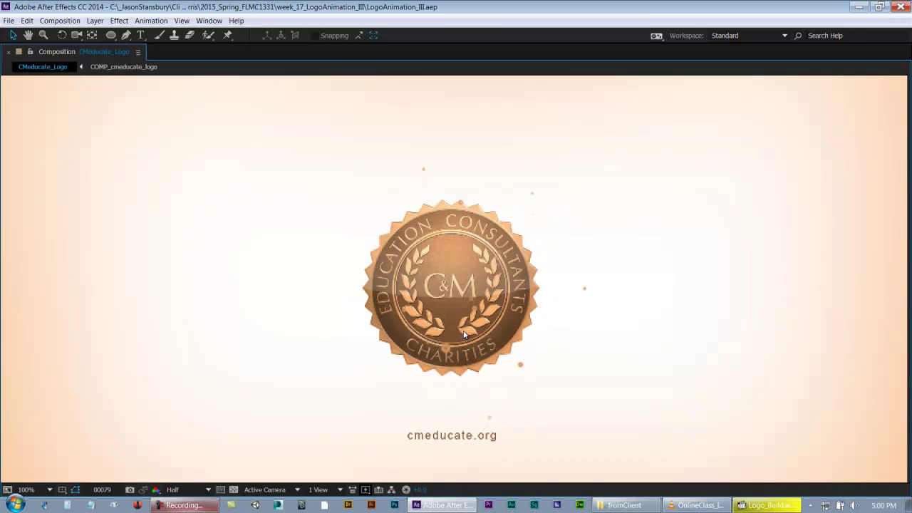
pyautogui.press('`')
pyautogui.hotkey('ctrl', 's')
# Scrub the start of the circle reveal to frame 24 and set the preview resolution to Full
pyautogui.moveTo(528, 366); pyautogui.dragTo(561, 367)
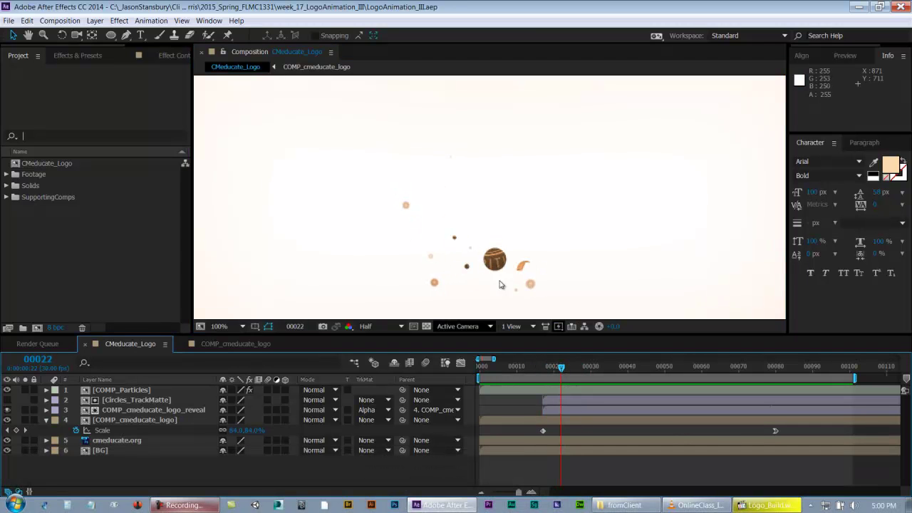
pyautogui.click(550, 369)
pyautogui.moveTo(551, 368); pyautogui.dragTo(568, 368)
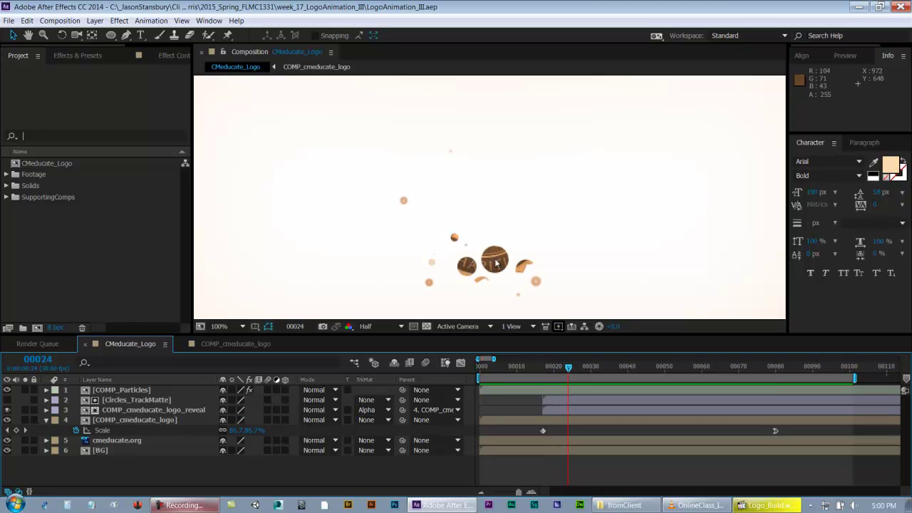
pyautogui.click(364, 326)
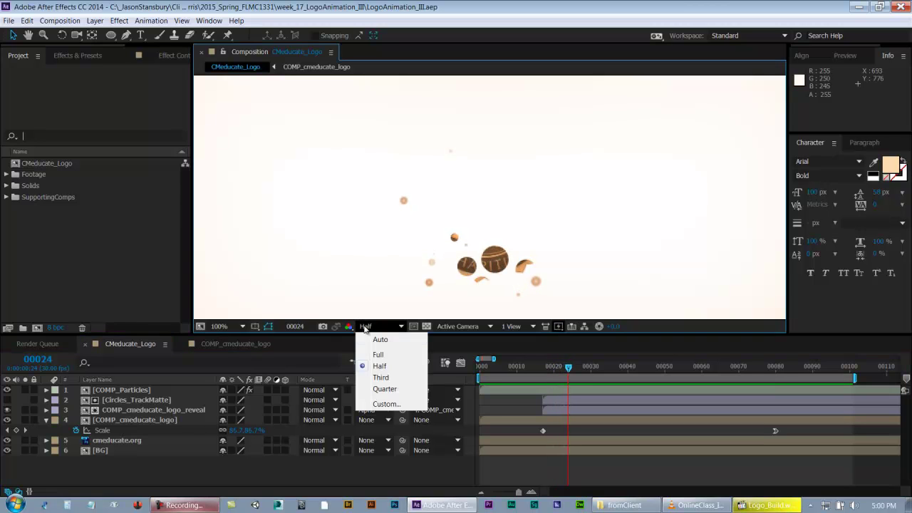
pyautogui.click(377, 354)
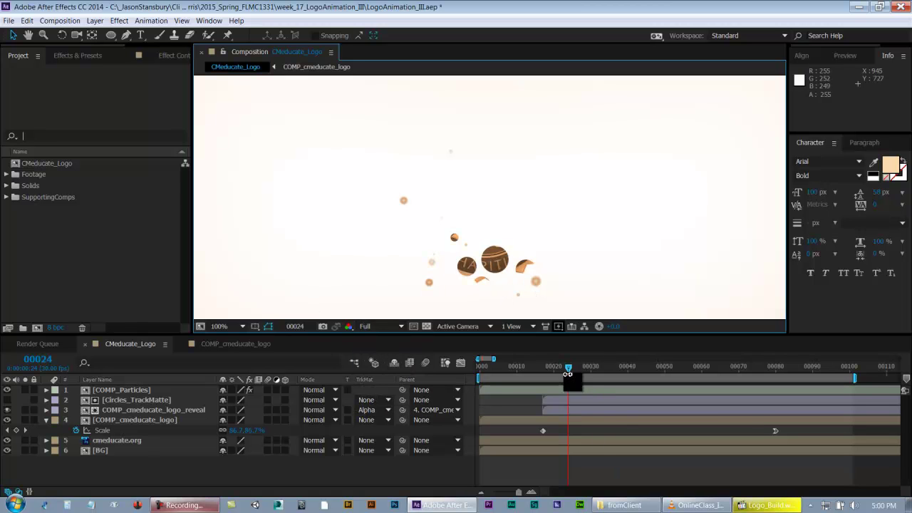
# Inspect the circle reveal from frame 19 to 24, collapse COMP_cmeducate_logo's properties, and save the project
pyautogui.moveTo(569, 372); pyautogui.dragTo(591, 367)
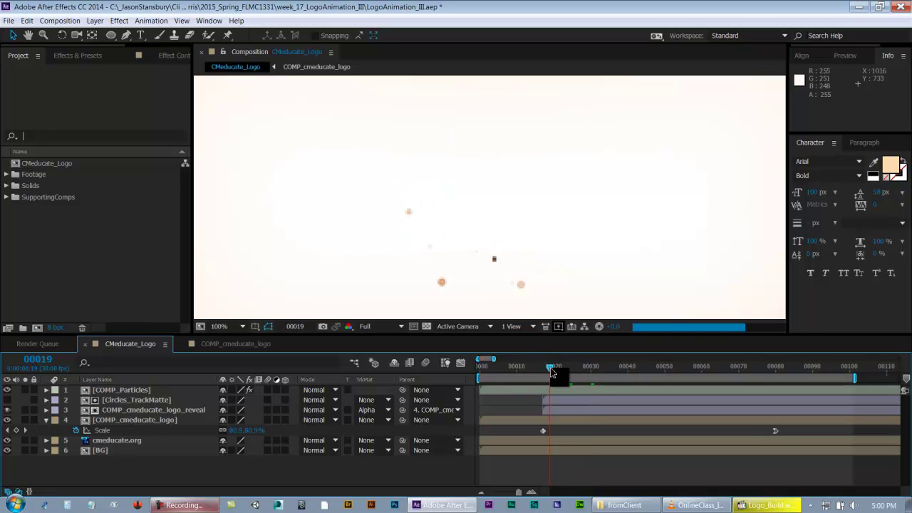
pyautogui.moveTo(551, 371); pyautogui.dragTo(562, 368)
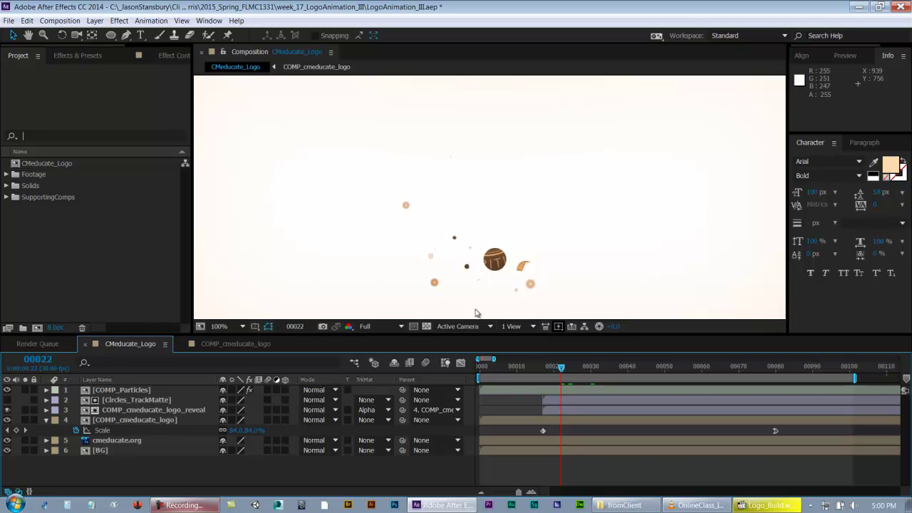
pyautogui.moveTo(563, 369); pyautogui.dragTo(567, 365)
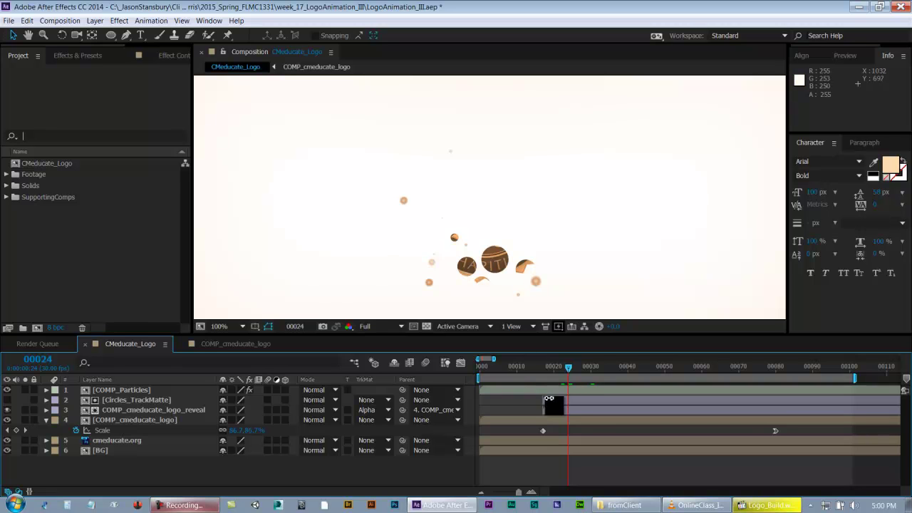
pyautogui.moveTo(567, 369)
pyautogui.mouseDown()
pyautogui.moveTo(554, 368)
pyautogui.moveTo(587, 368)
pyautogui.moveTo(568, 367)
pyautogui.mouseUp()
pyautogui.click(46, 420)
pyautogui.hotkey('ctrl', 's')
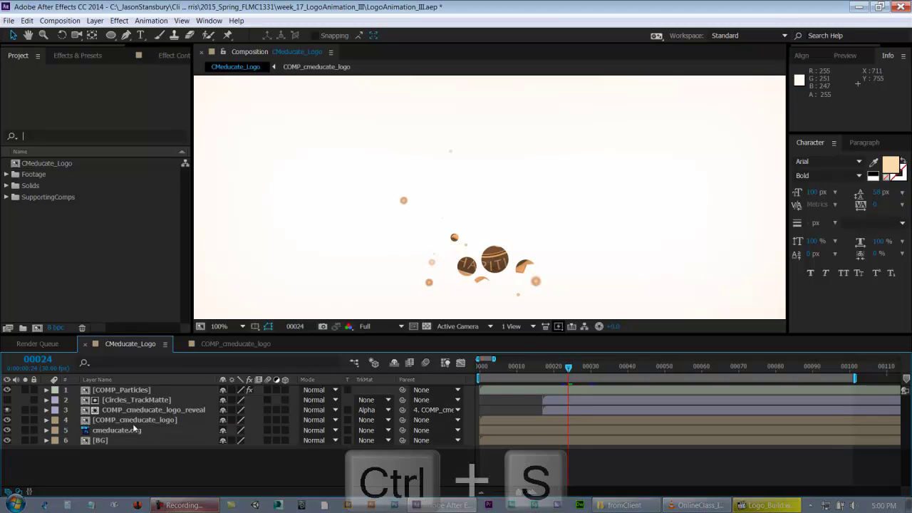
# Compare the Circles_TrackMatte and COMP_cmeducate_logo_reveal layers, briefly toggling the matte's visibility on and off
pyautogui.click(126, 411)
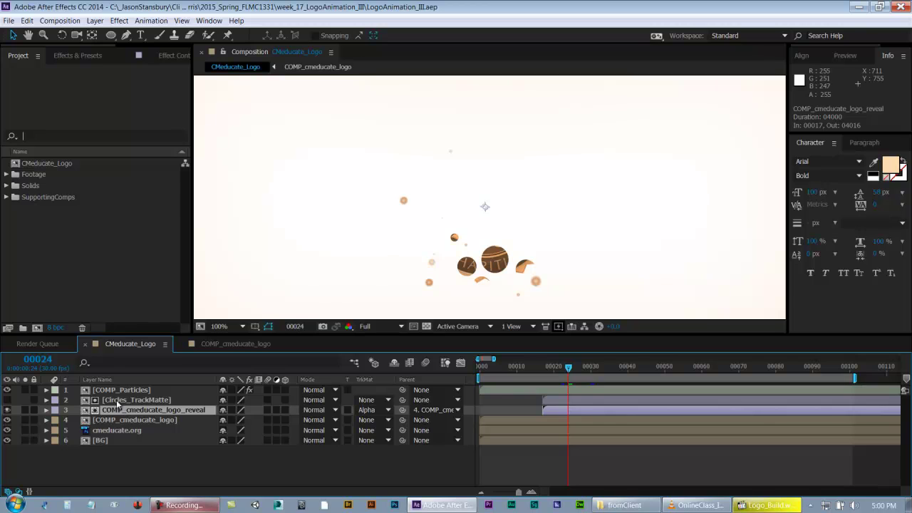
pyautogui.click(121, 401)
pyautogui.click(124, 412)
pyautogui.click(124, 401)
pyautogui.click(124, 411)
pyautogui.click(137, 401)
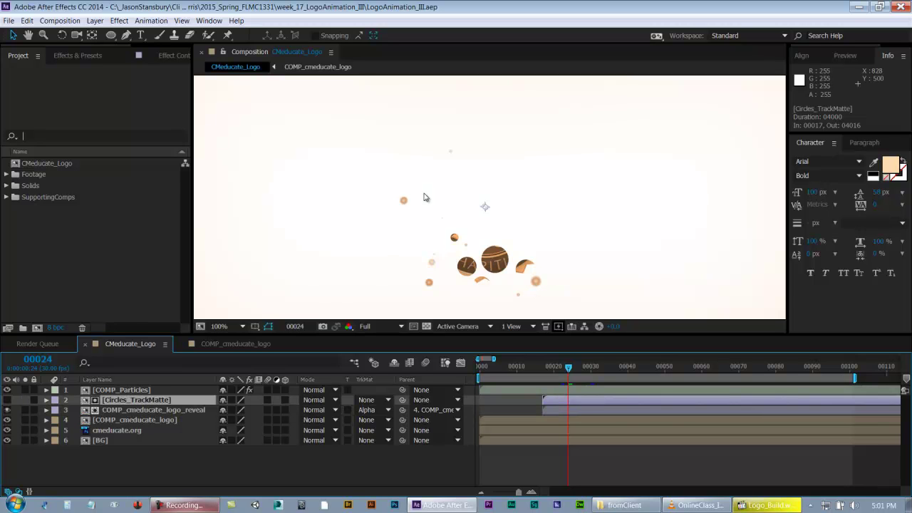
pyautogui.click(8, 400)
pyautogui.click(8, 400)
# Search the effects for "blur" with COMP_cmeducate_logo_reveal selected, and clear the search and layer selection
pyautogui.click(160, 411)
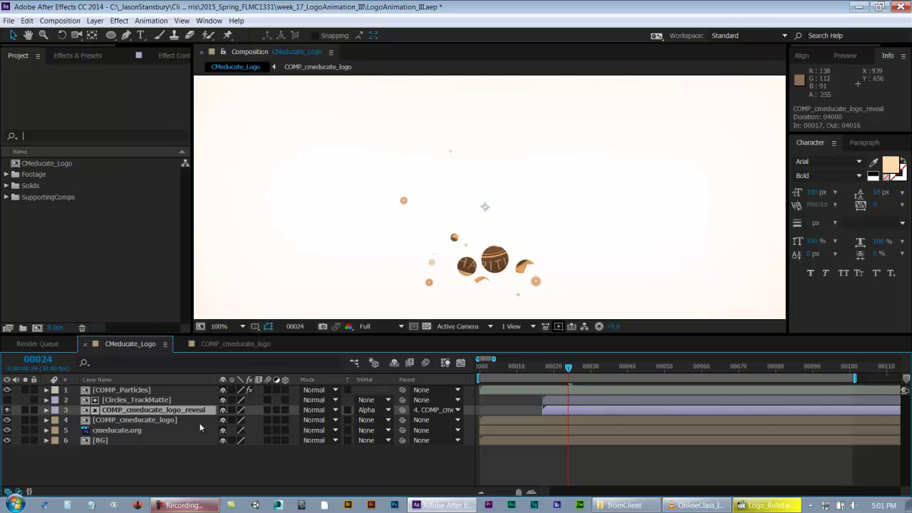
pyautogui.click(74, 55)
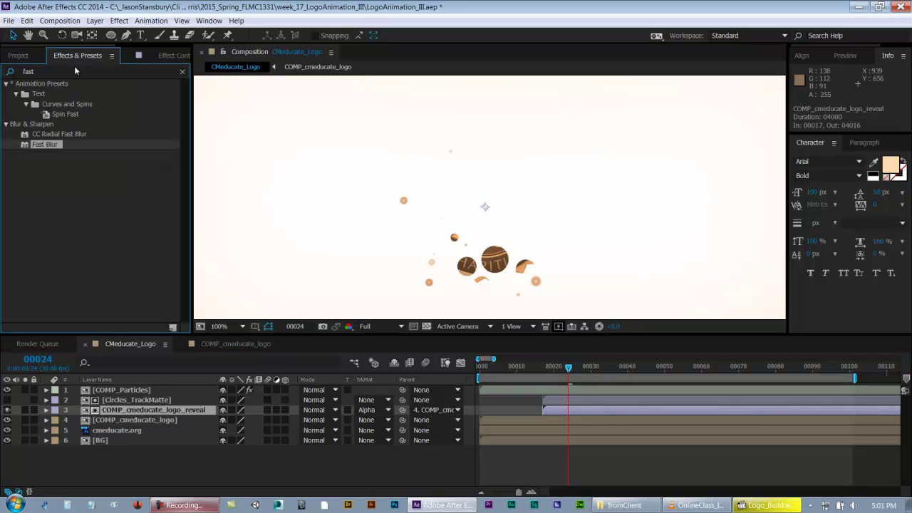
pyautogui.click(183, 71)
pyautogui.click(29, 70)
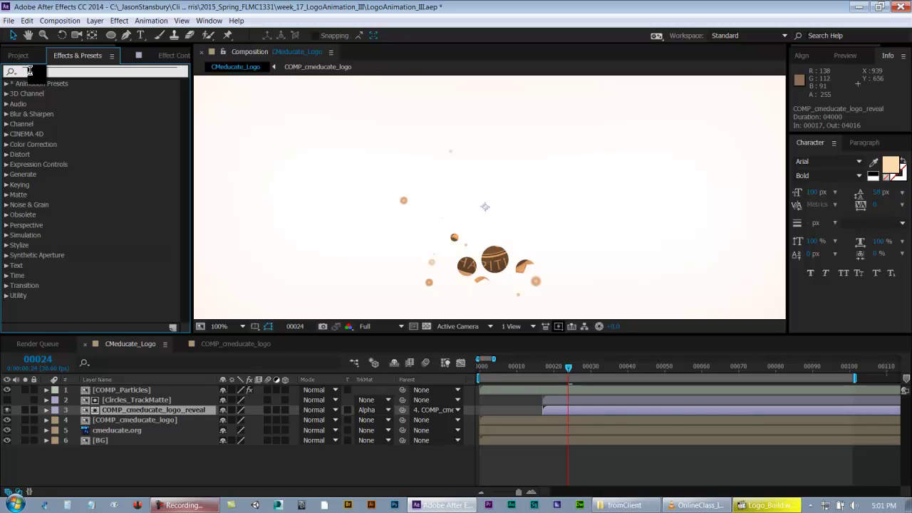
pyautogui.write('blur')
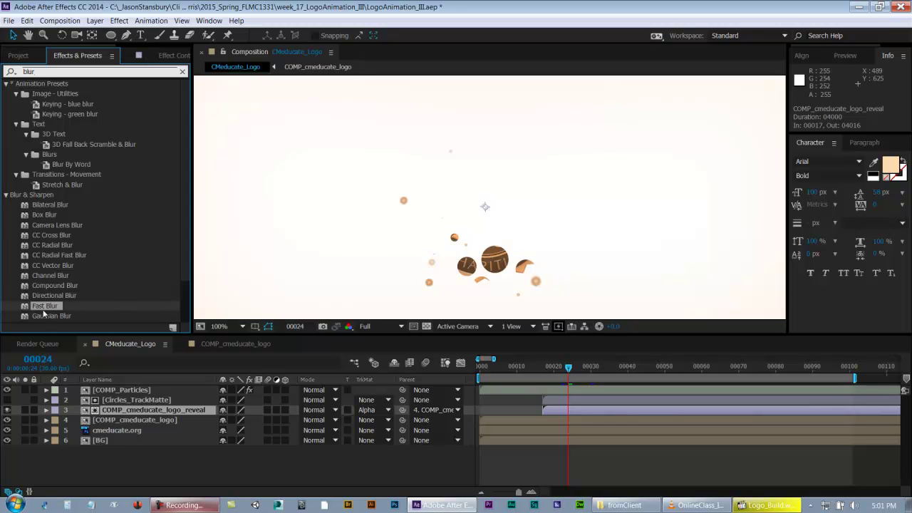
pyautogui.click(183, 73)
pyautogui.click(124, 462)
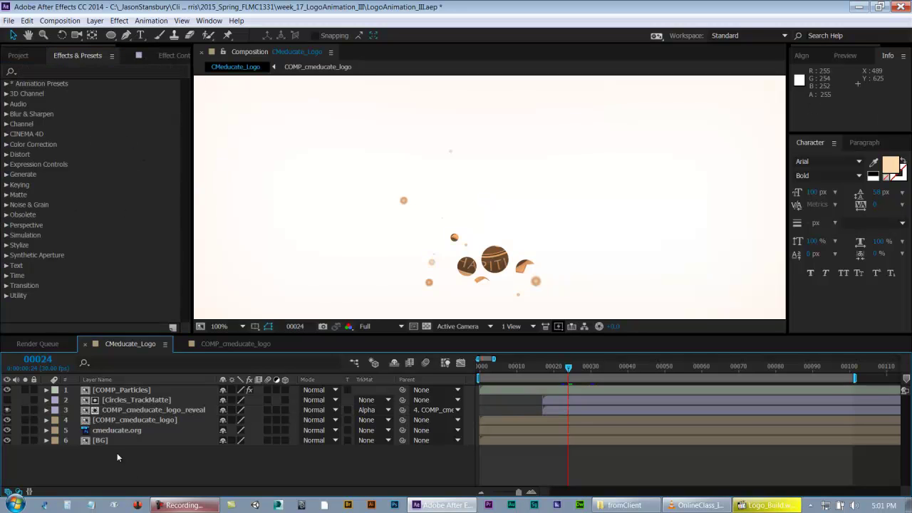
# Apply the Fast Blur effect to the COMP_cmeducate_logo_reveal layer and save the project
pyautogui.rightClick(122, 412)
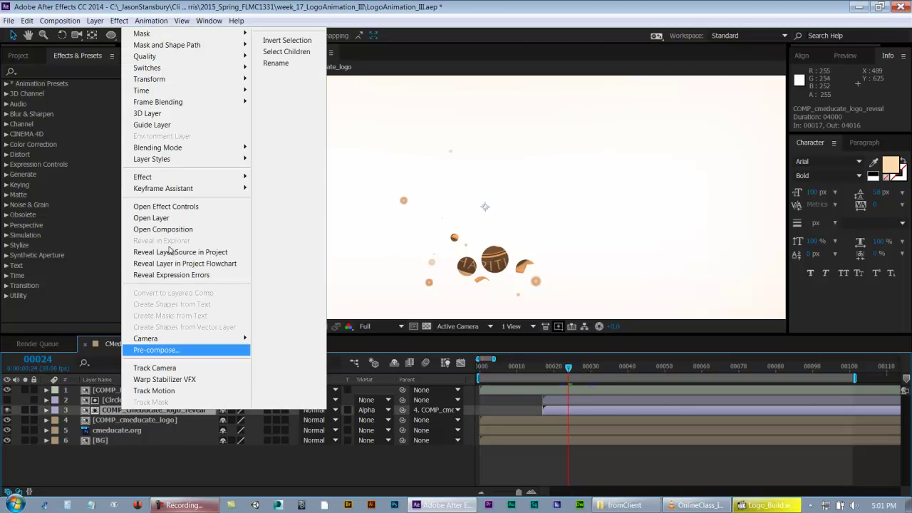
pyautogui.moveTo(183, 184)
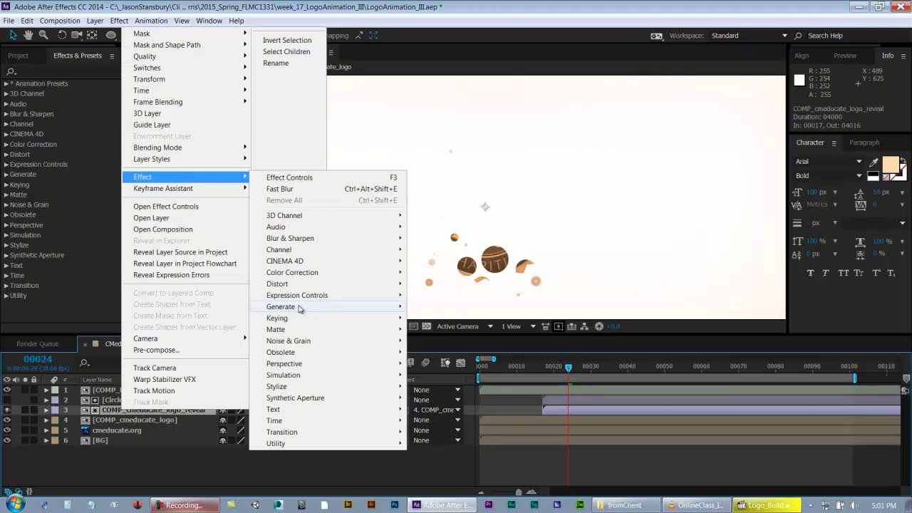
pyautogui.moveTo(299, 305)
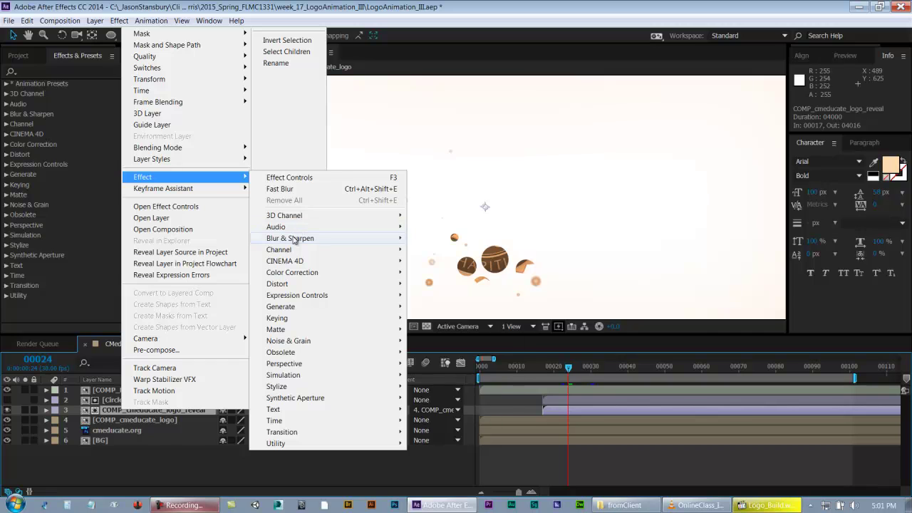
pyautogui.moveTo(298, 240)
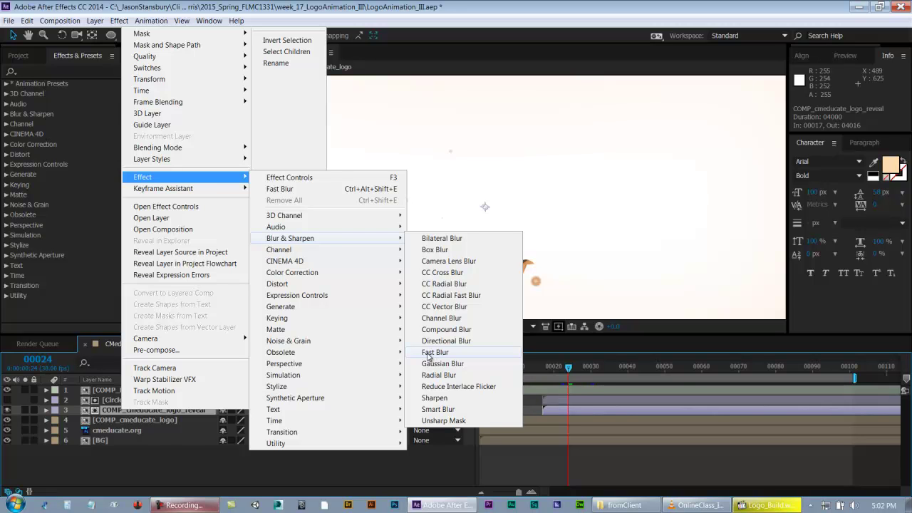
pyautogui.click(429, 353)
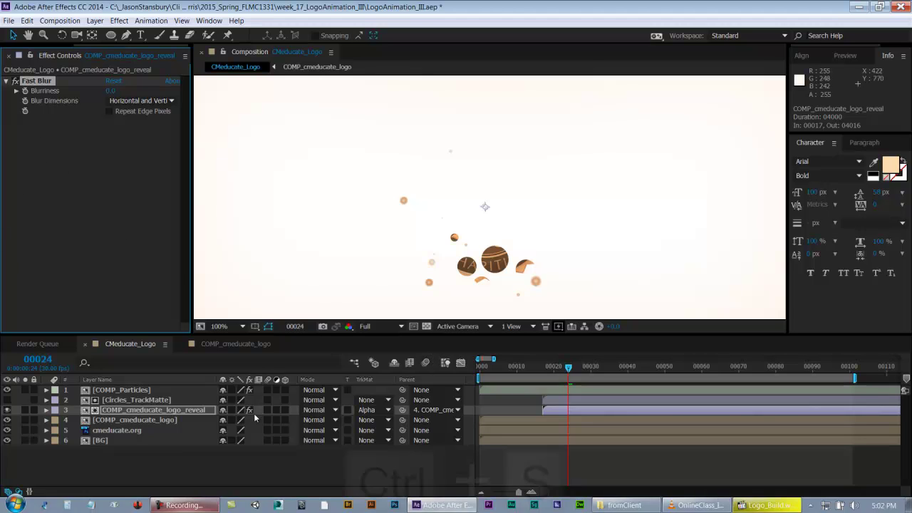
pyautogui.hotkey('ctrl', 's')
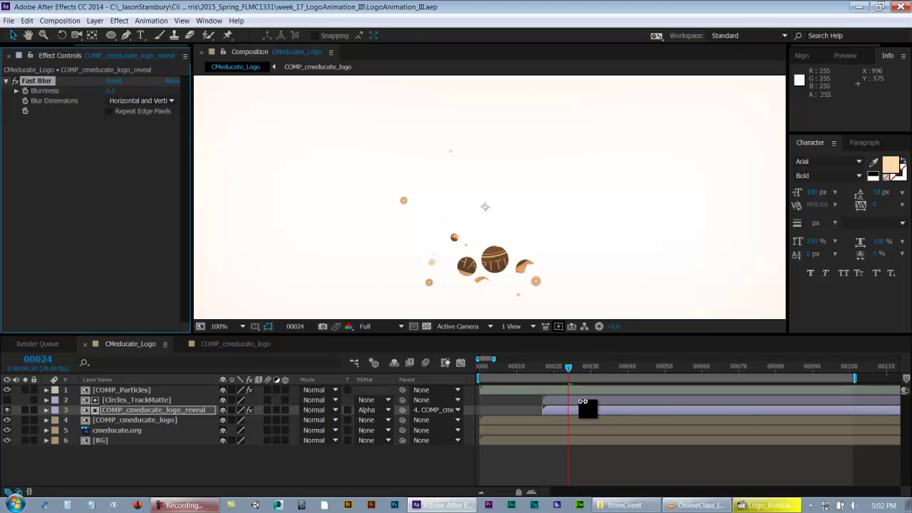
# Set a Blurriness keyframe of 0 at frame 80 on COMP_cmeducate_logo_reveal and show the layer's keyframed properties
pyautogui.moveTo(568, 368); pyautogui.dragTo(602, 371)
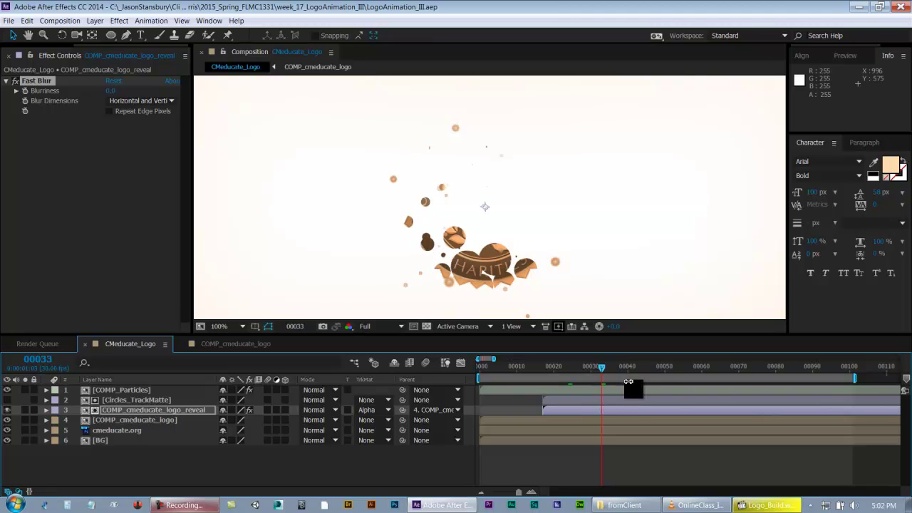
pyautogui.moveTo(625, 364); pyautogui.dragTo(691, 365)
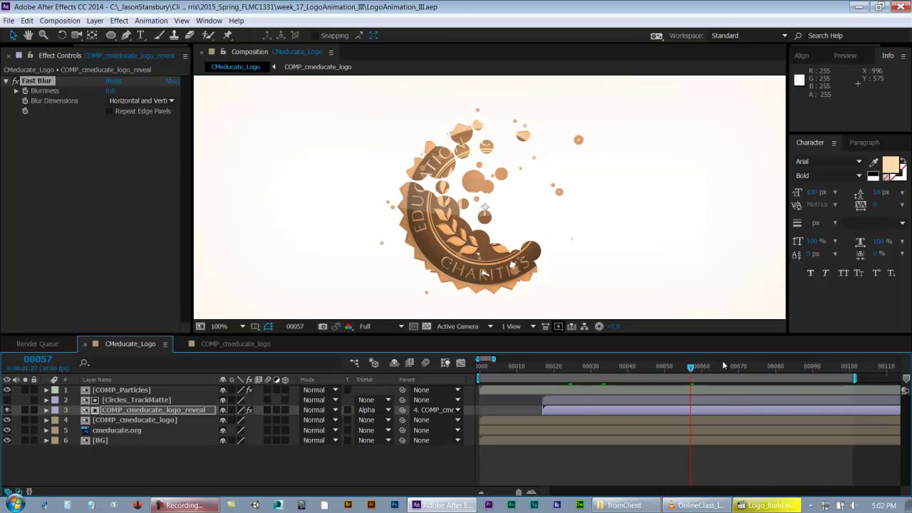
pyautogui.click(774, 367)
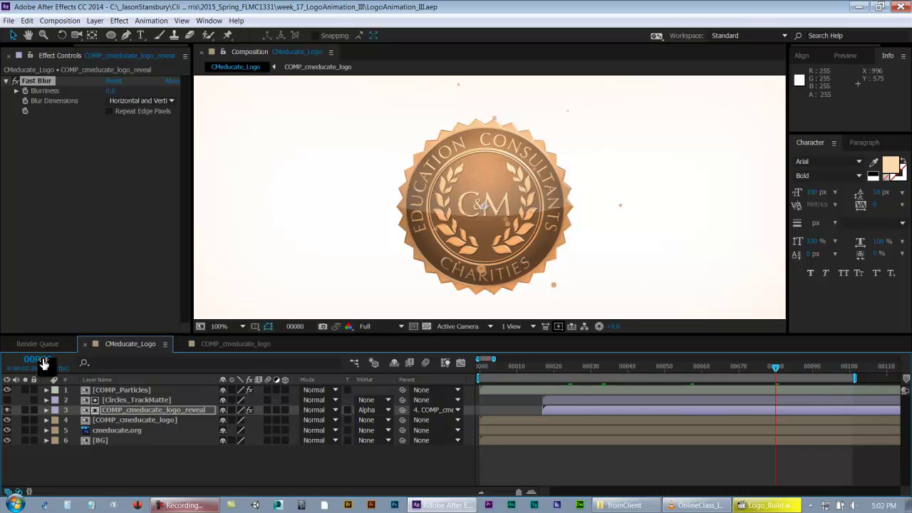
pyautogui.click(25, 91)
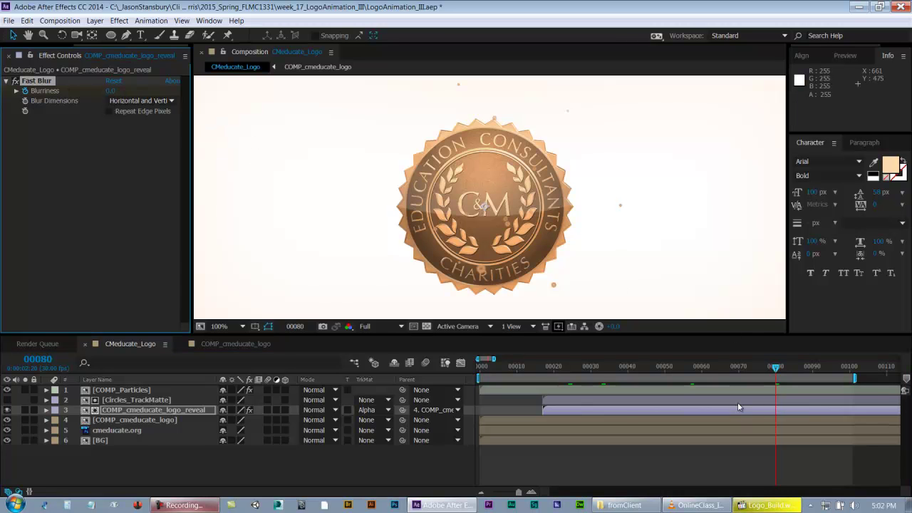
pyautogui.press('u')
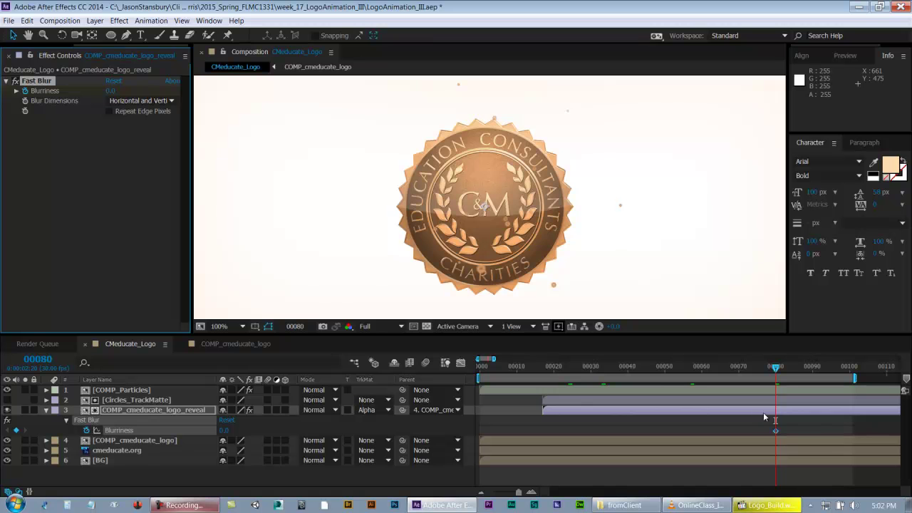
# Add a Blurriness keyframe at frame 30 on the reveal layer, trying 25 and 15 before settling on 10, and save the project
pyautogui.moveTo(772, 369); pyautogui.dragTo(590, 377)
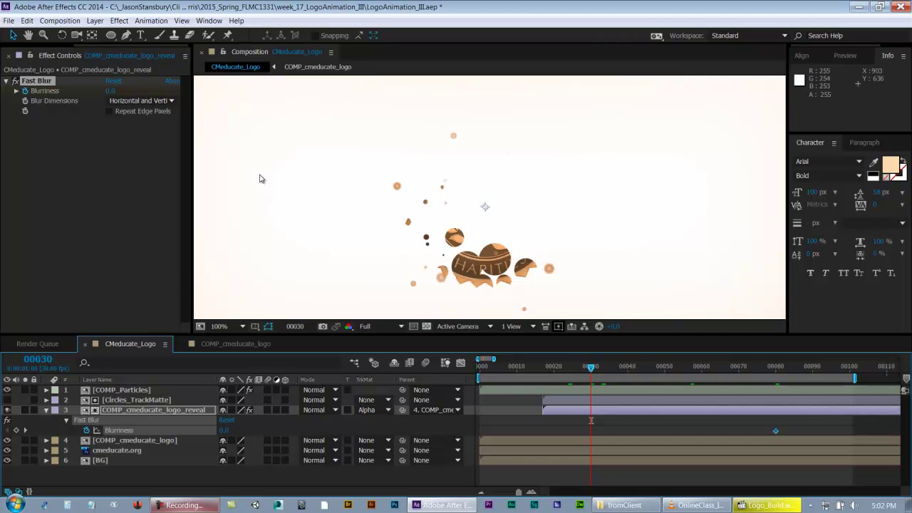
pyautogui.click(112, 91)
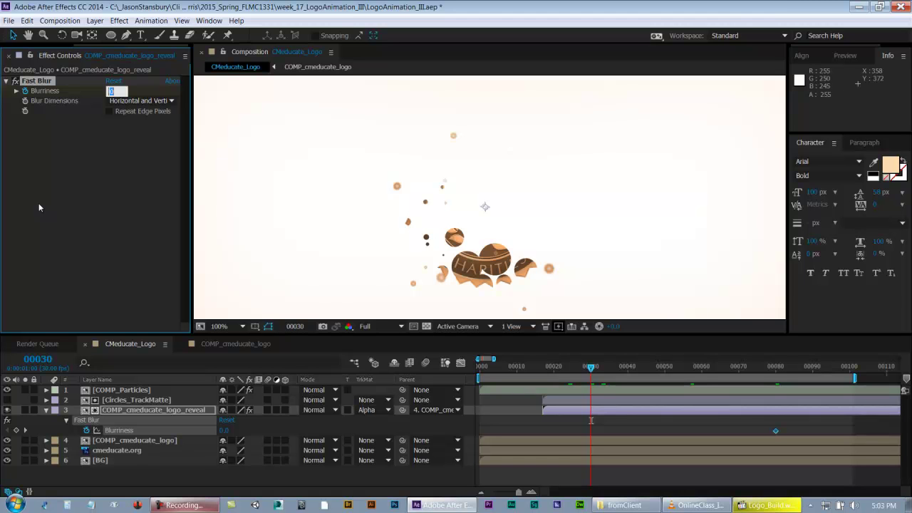
pyautogui.press('Return')
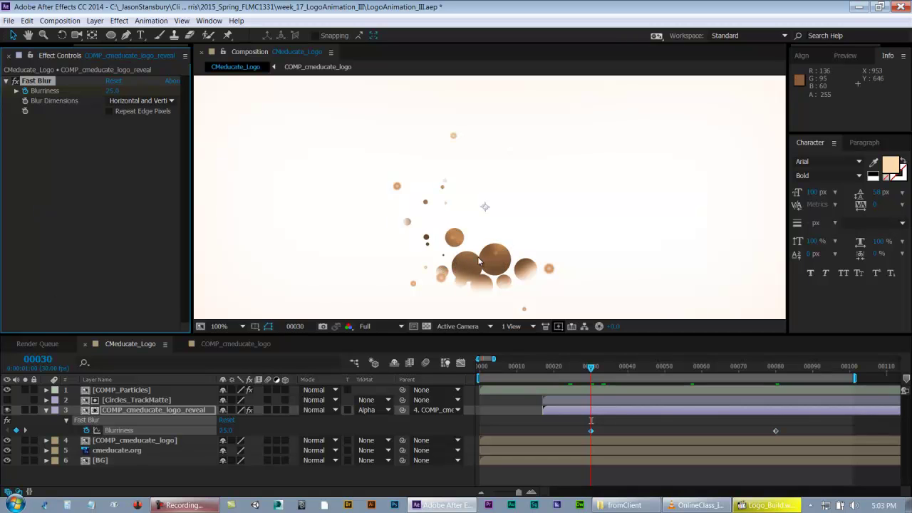
pyautogui.click(114, 90)
pyautogui.write('15')
pyautogui.press('Return')
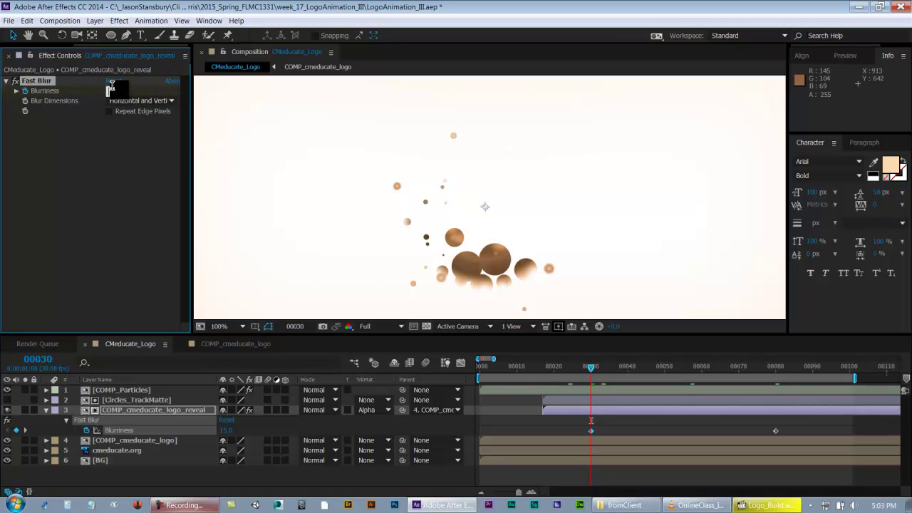
pyautogui.click(527, 465)
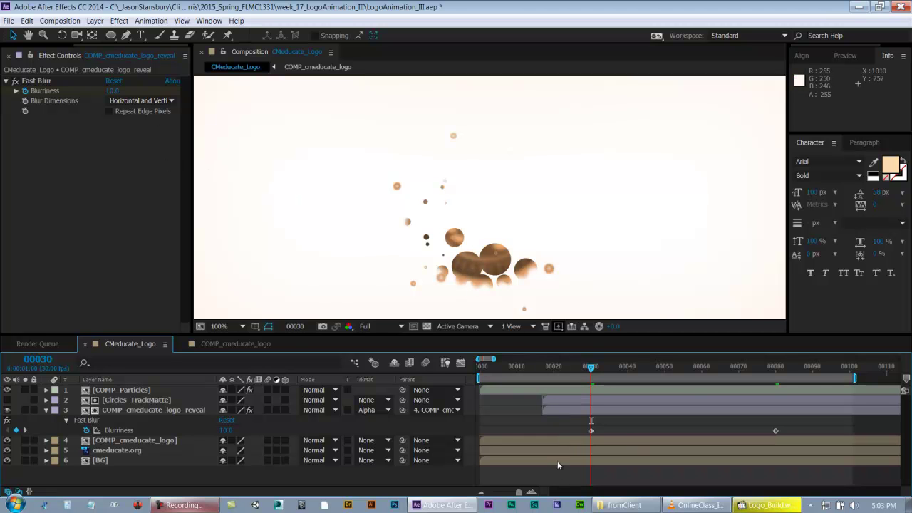
pyautogui.hotkey('ctrl', 's')
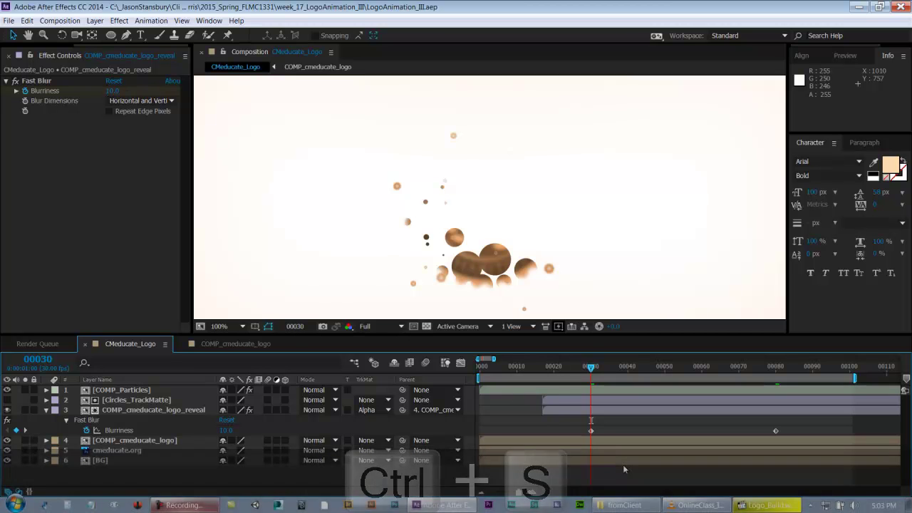
# Preview the blurred logo reveal, scrub to frame 43, and collapse COMP_cmeducate_logo_reveal's properties
pyautogui.press('space')
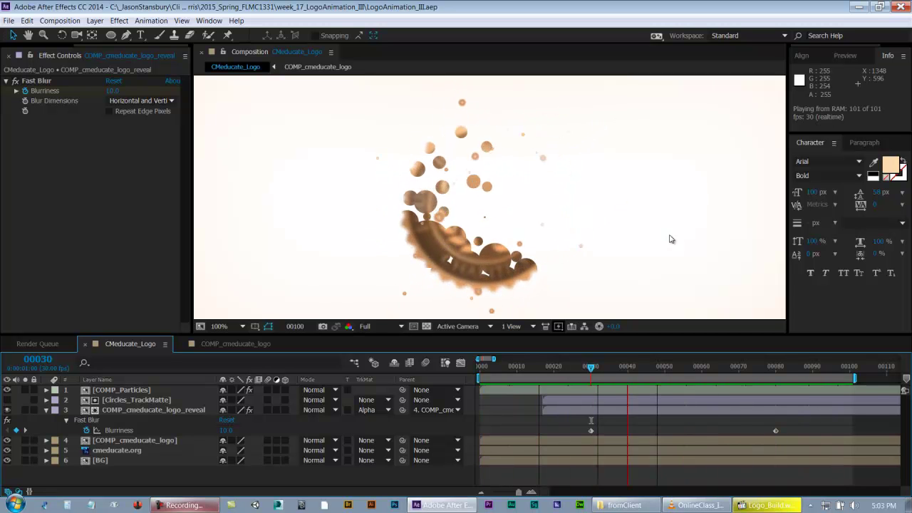
pyautogui.hotkey('ctrl', 's')
pyautogui.moveTo(574, 368); pyautogui.dragTo(637, 379)
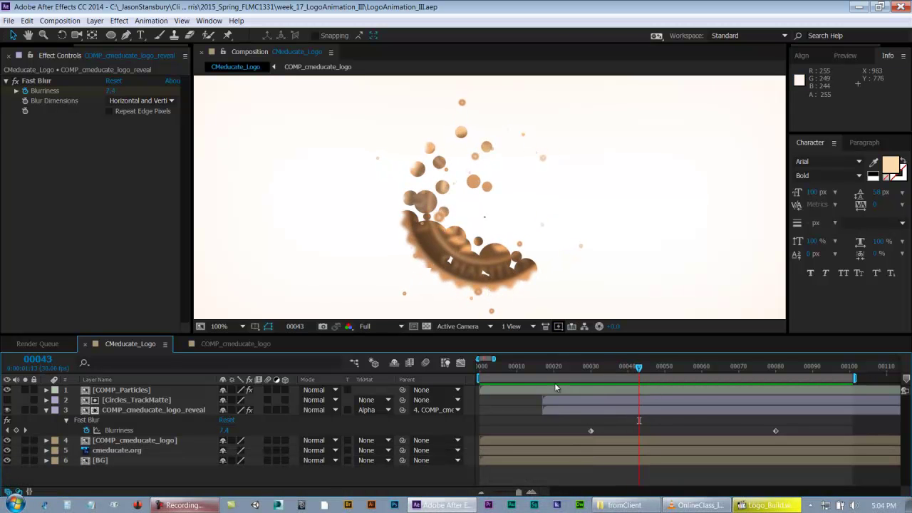
pyautogui.click(158, 416)
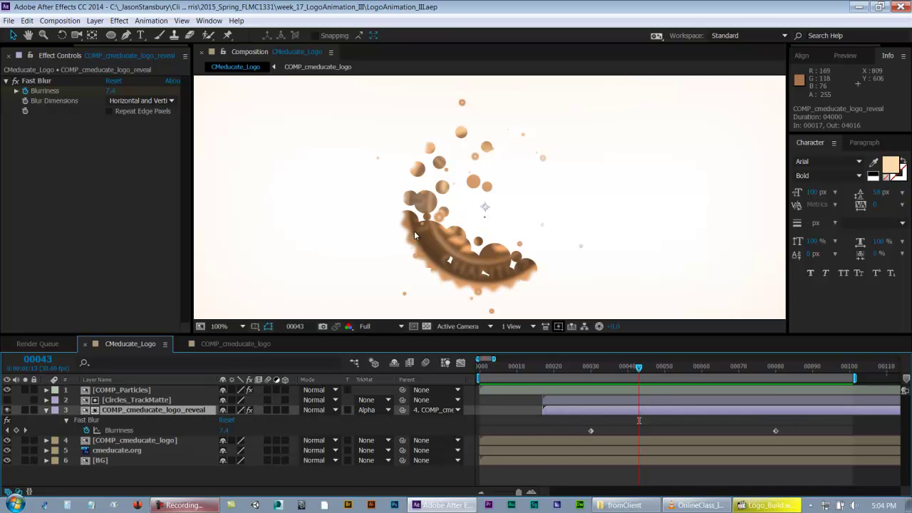
pyautogui.click(46, 411)
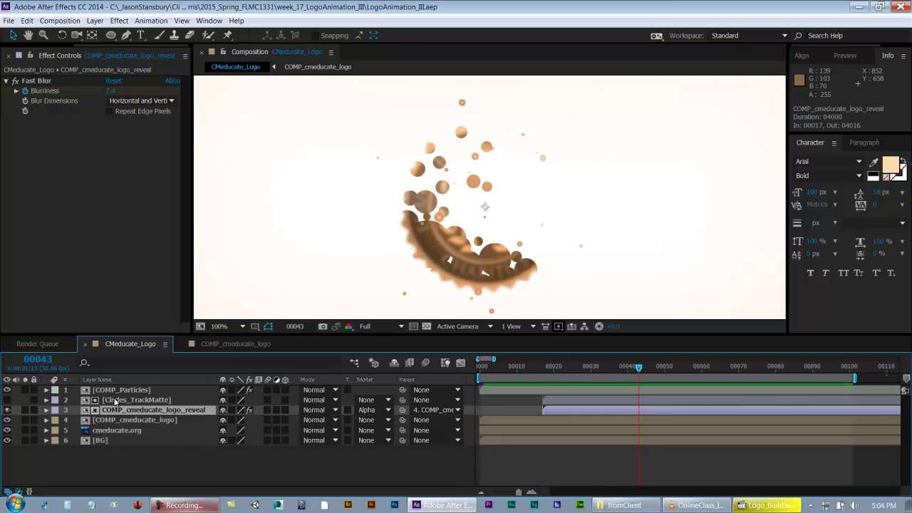
# Select the Circles_TrackMatte layer and briefly toggle its visibility to examine the matte circles
pyautogui.click(114, 399)
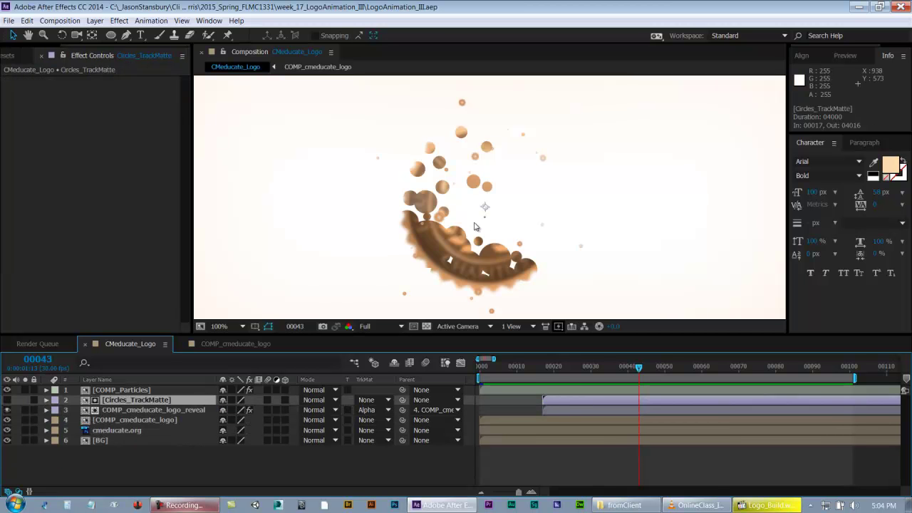
pyautogui.click(8, 400)
pyautogui.click(8, 400)
# Scrub the reveal back and forth to examine the circle edges, park at frame 20, and save the project
pyautogui.moveTo(608, 367)
pyautogui.mouseDown()
pyautogui.moveTo(549, 375)
pyautogui.moveTo(692, 381)
pyautogui.moveTo(513, 377)
pyautogui.moveTo(604, 378)
pyautogui.mouseUp()
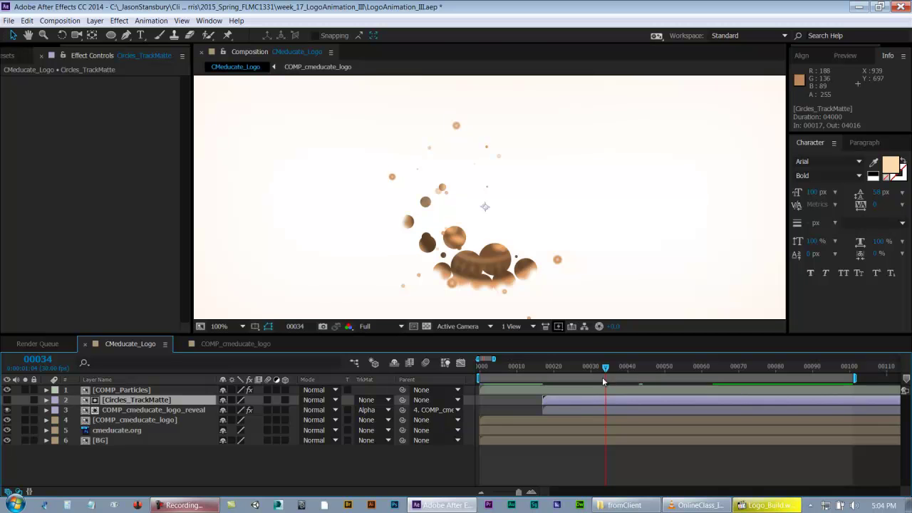
pyautogui.moveTo(585, 369); pyautogui.dragTo(743, 363)
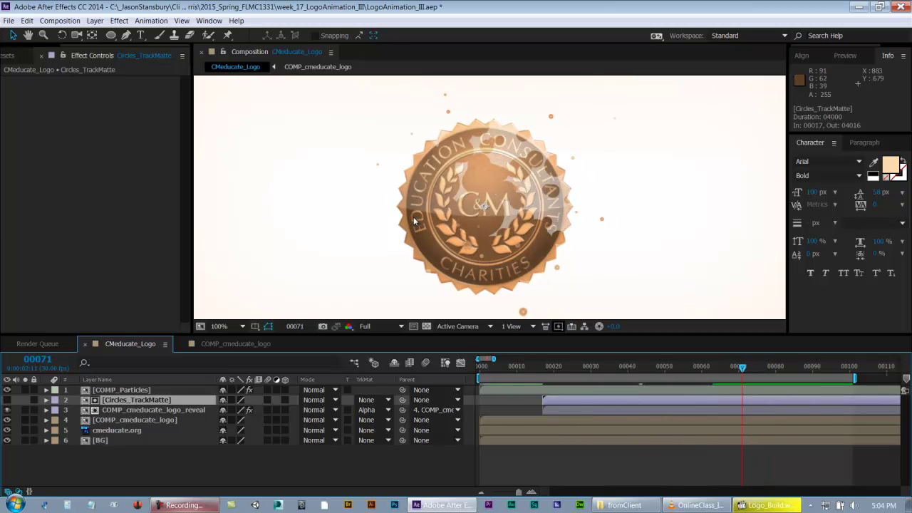
pyautogui.moveTo(562, 366); pyautogui.dragTo(739, 366)
pyautogui.moveTo(756, 369); pyautogui.dragTo(567, 369)
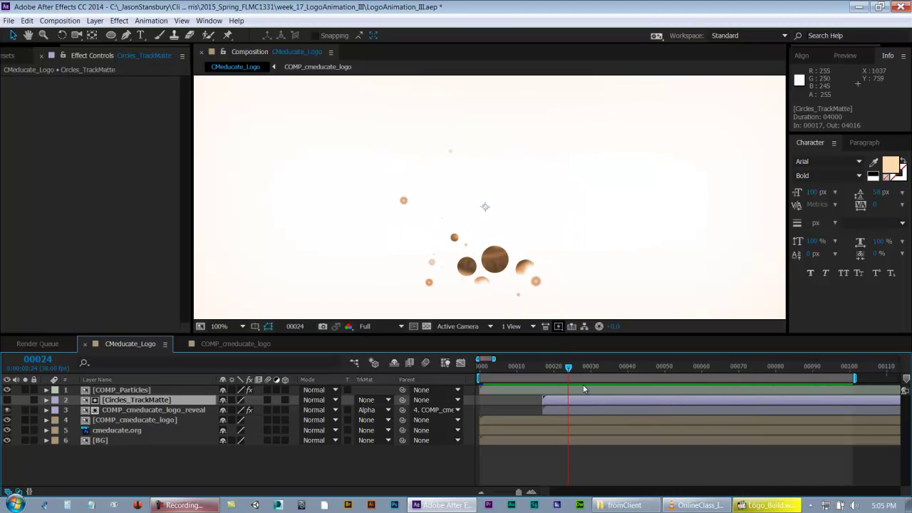
pyautogui.moveTo(570, 369); pyautogui.dragTo(554, 378)
pyautogui.hotkey('ctrl', 's')
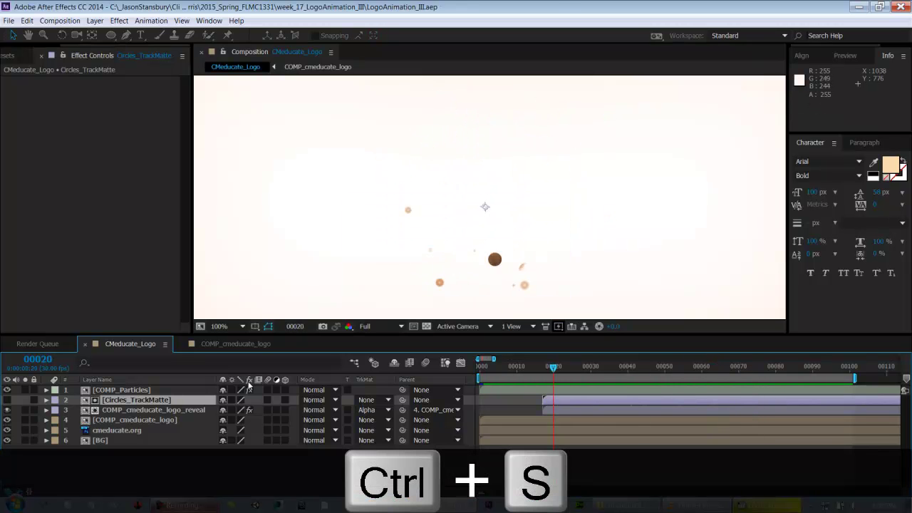
# Apply the Fast Blur effect to the Circles_TrackMatte layer
pyautogui.rightClick(153, 403)
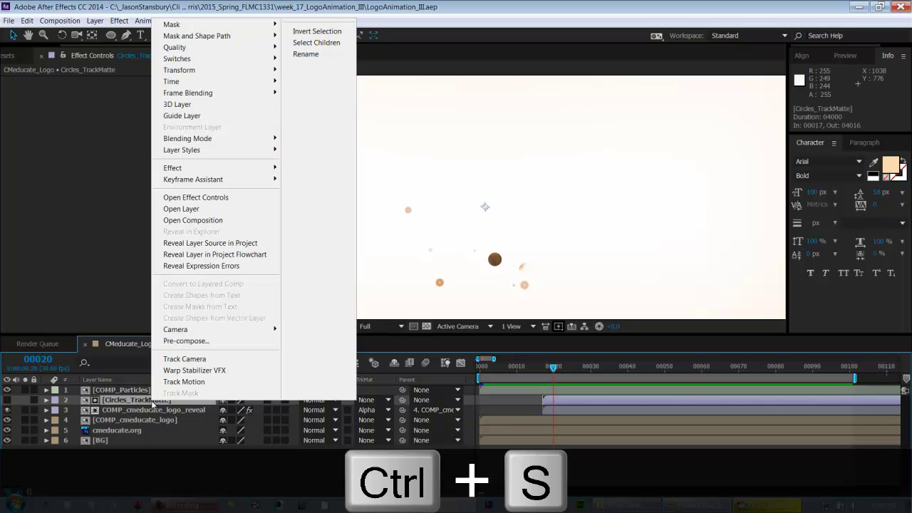
pyautogui.moveTo(230, 170)
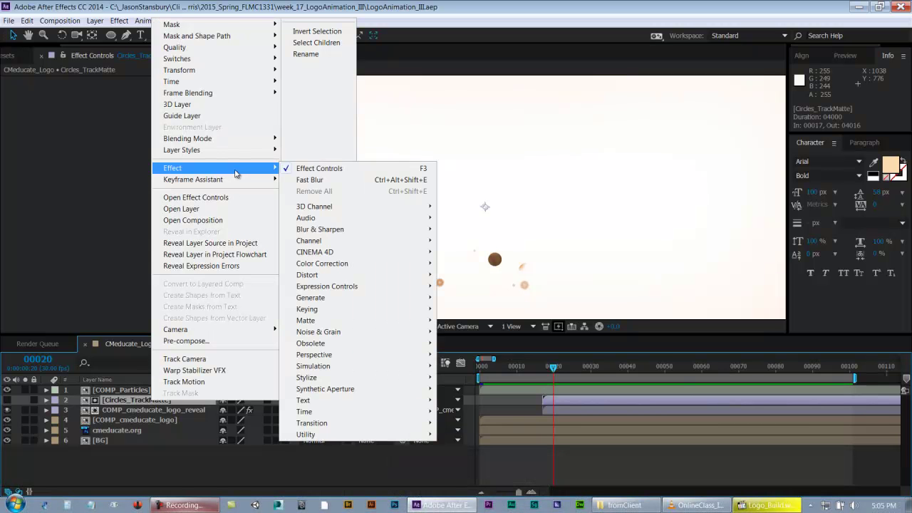
pyautogui.moveTo(362, 229)
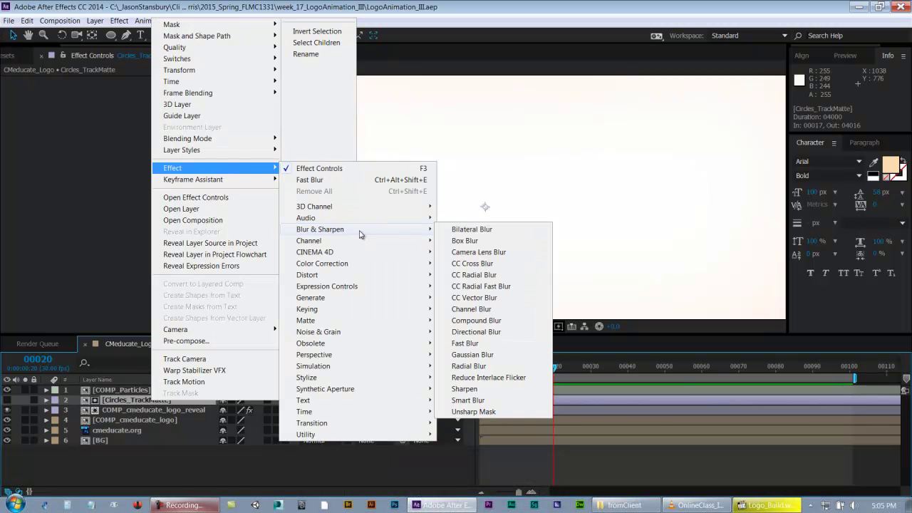
pyautogui.click(487, 344)
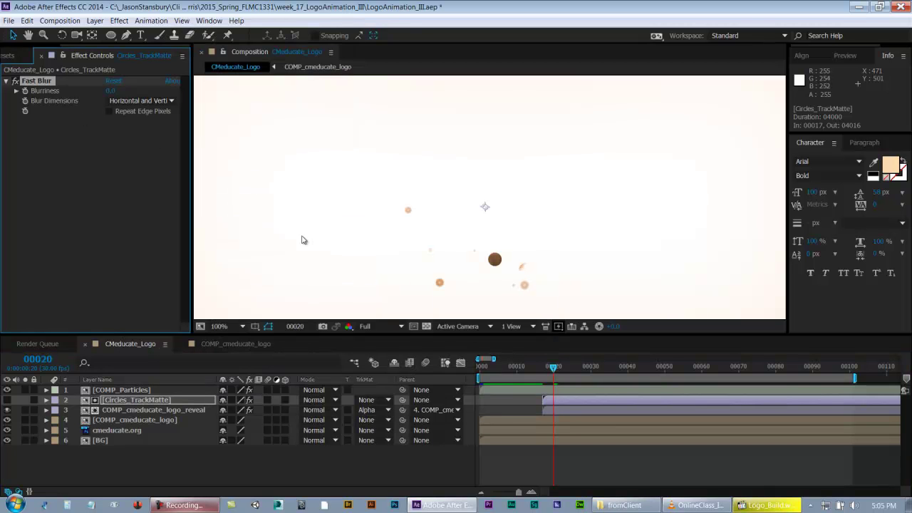
# Keyframe the Circles_TrackMatte layer's Blurriness from 0 at frame 17 to 10 at frame 80
pyautogui.moveTo(553, 369); pyautogui.dragTo(543, 372)
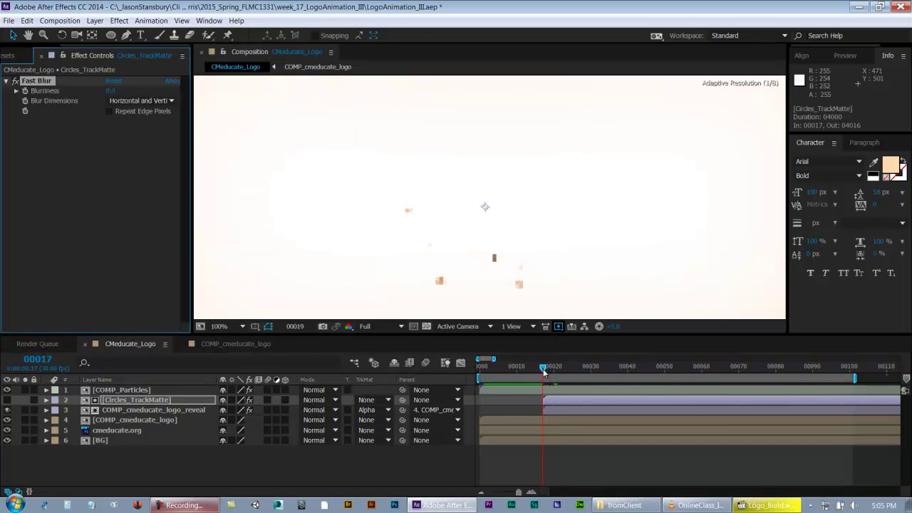
pyautogui.click(25, 90)
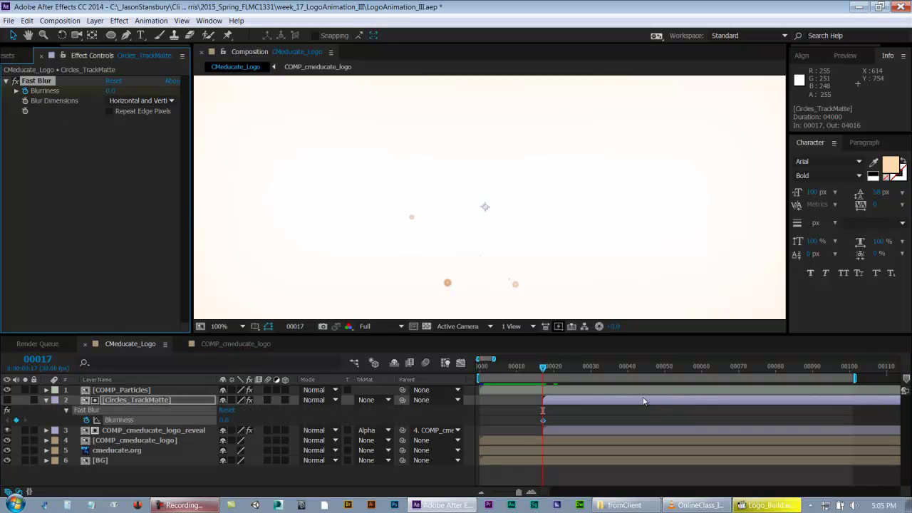
pyautogui.moveTo(544, 371); pyautogui.dragTo(779, 390)
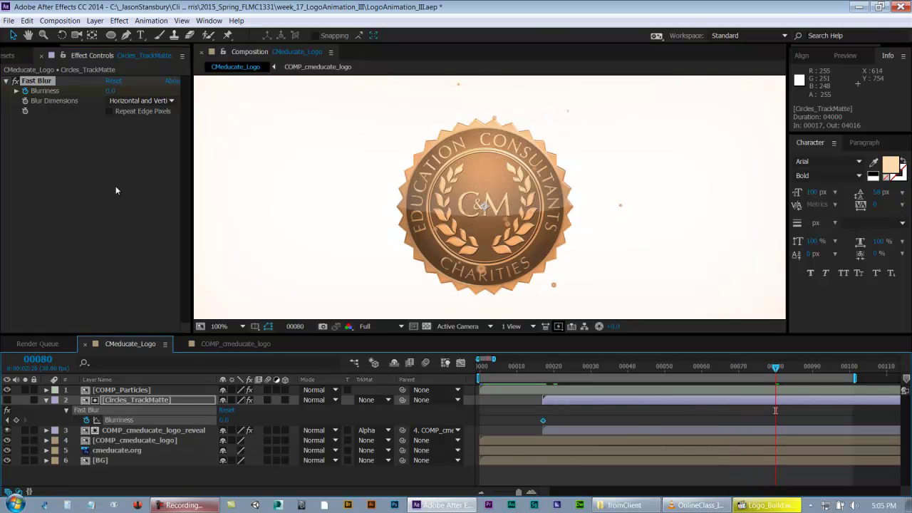
pyautogui.click(113, 92)
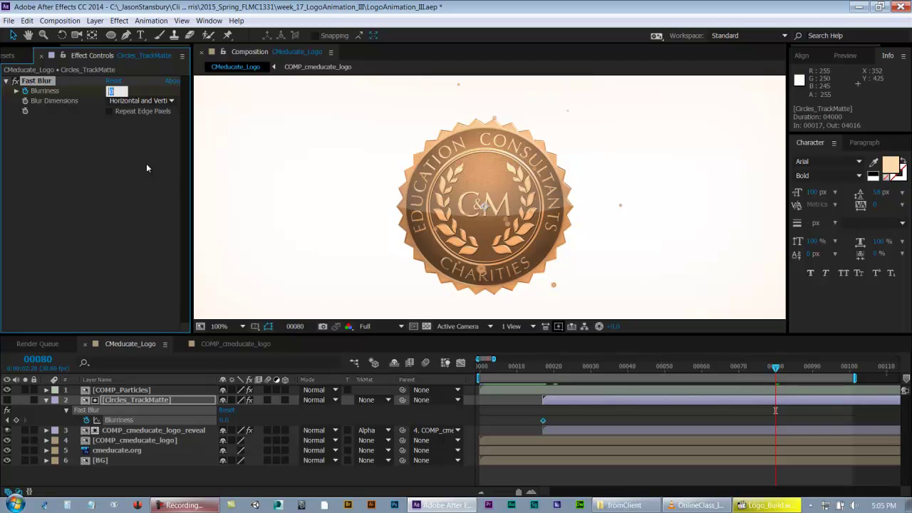
pyautogui.write('10')
pyautogui.press('Return')
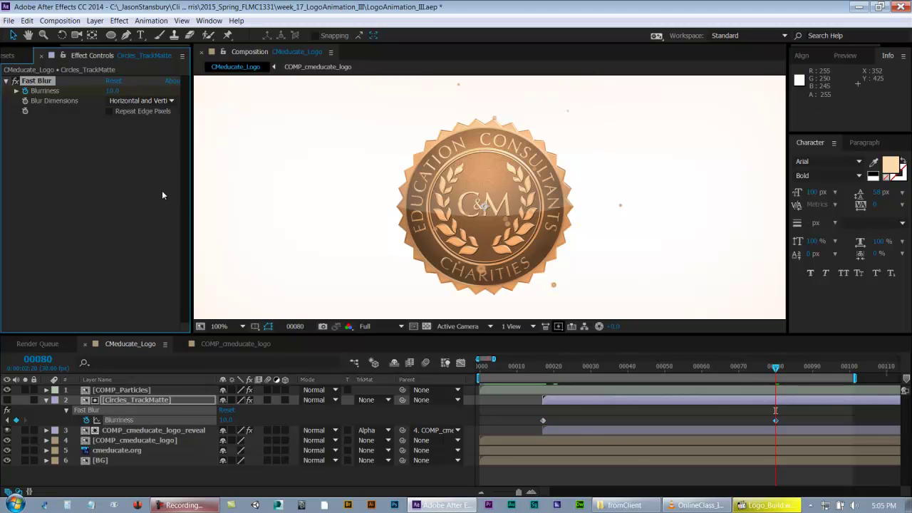
# Save the project and step through the reveal from frame 20 to 78 to examine the blurred circle edges
pyautogui.hotkey('ctrl', 's')
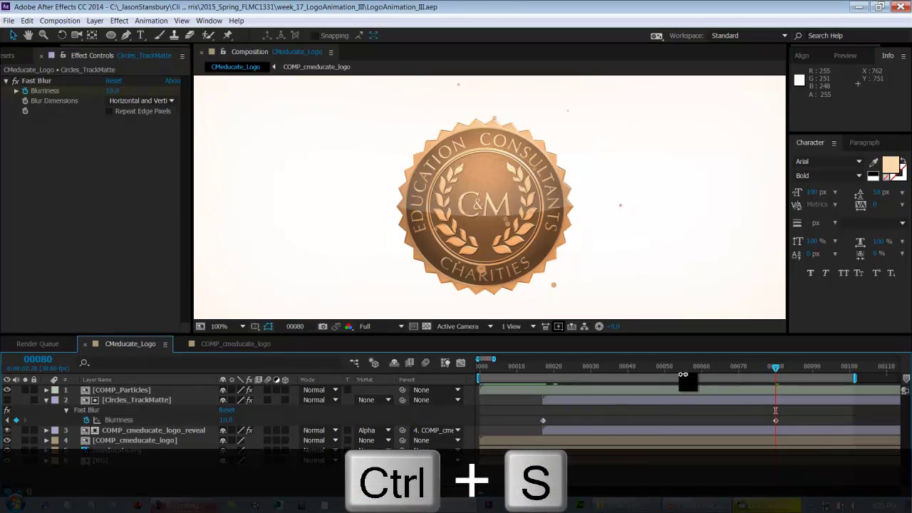
pyautogui.click(554, 368)
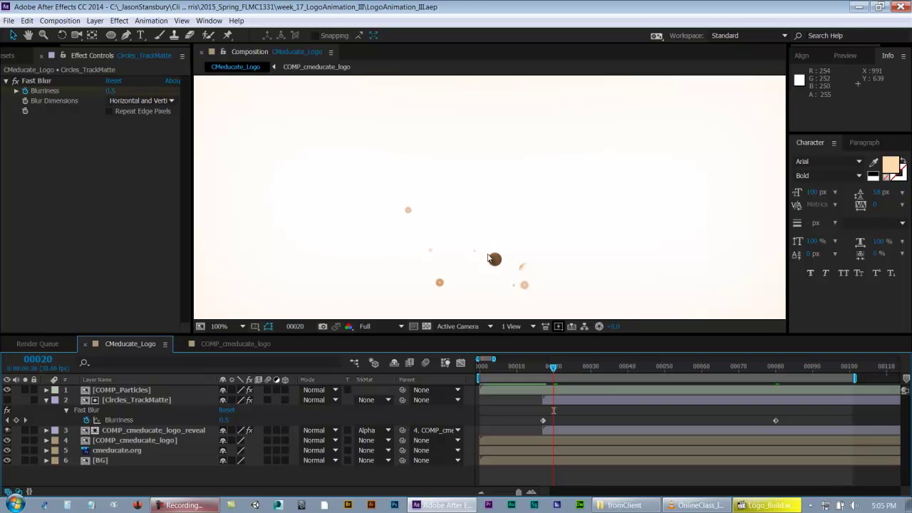
pyautogui.moveTo(561, 371); pyautogui.dragTo(583, 369)
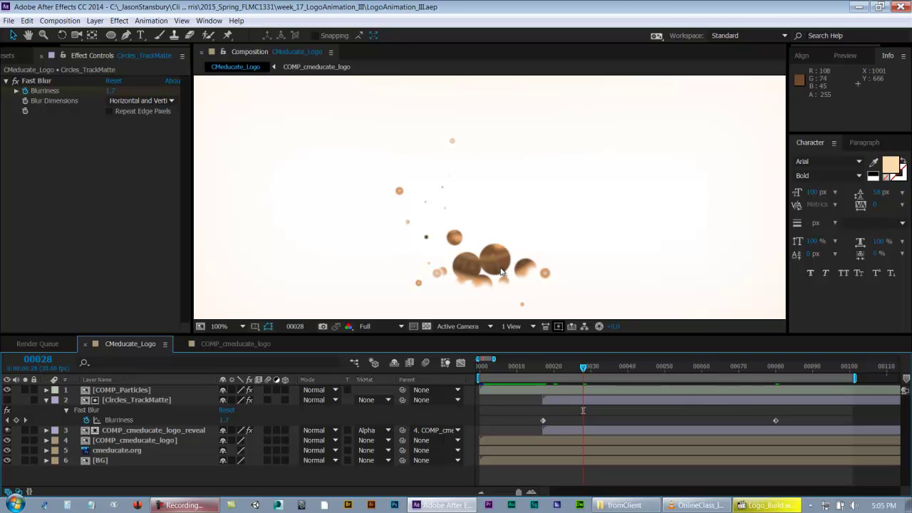
pyautogui.moveTo(587, 371); pyautogui.dragTo(598, 370)
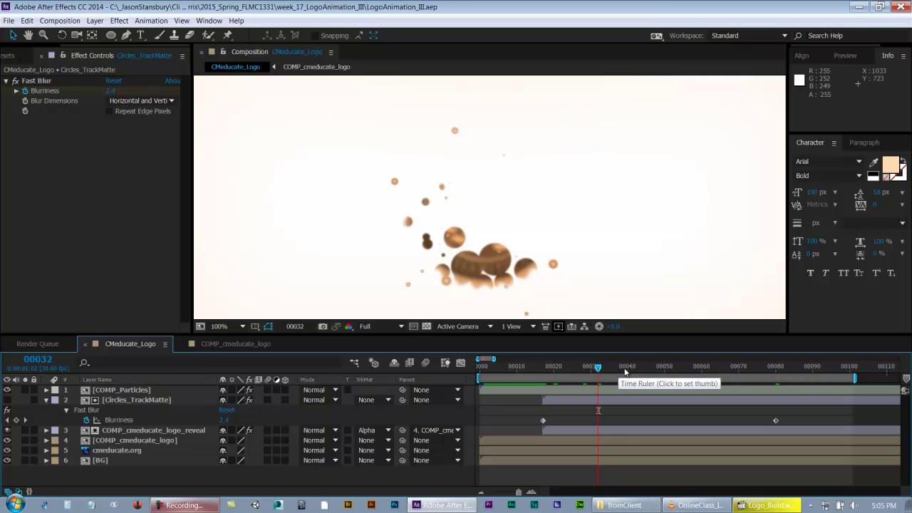
pyautogui.click(625, 370)
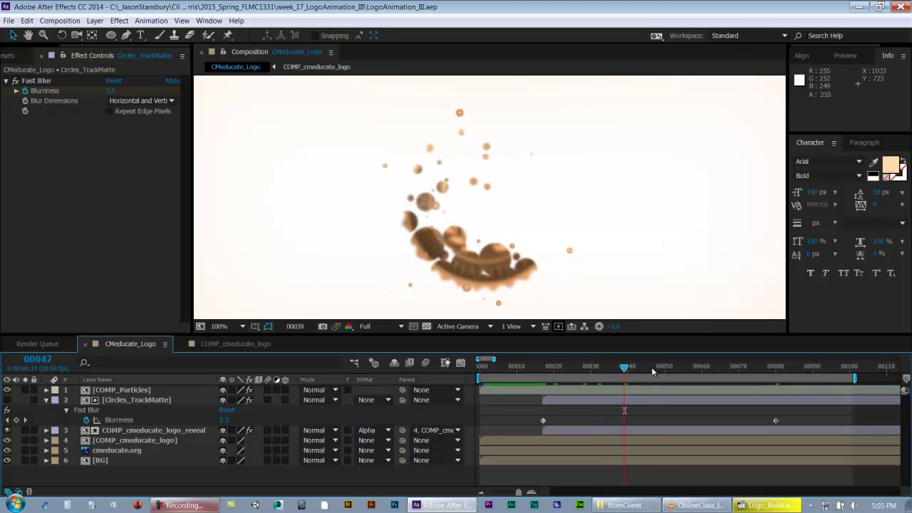
pyautogui.click(653, 371)
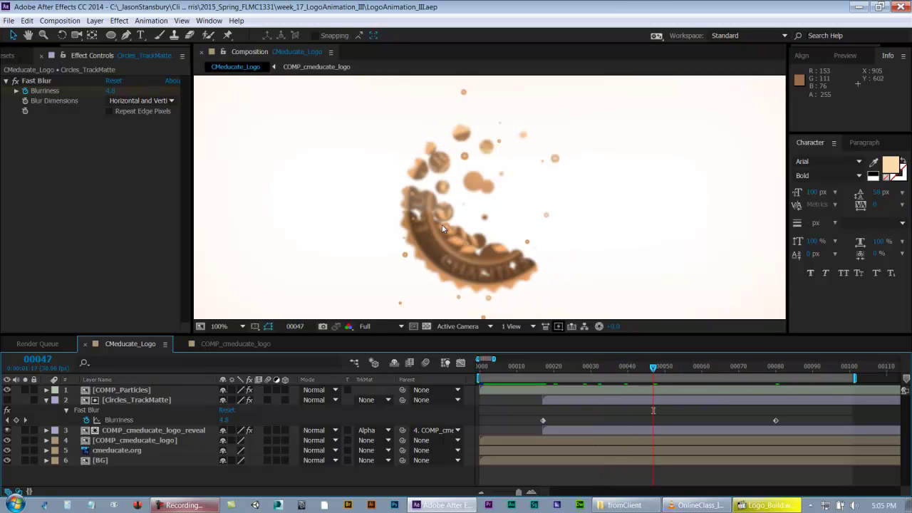
pyautogui.click(668, 370)
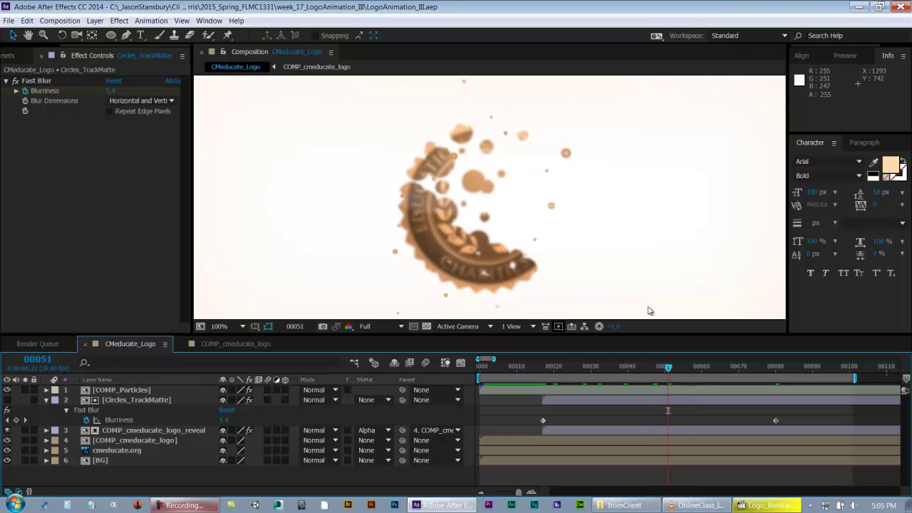
pyautogui.moveTo(683, 369); pyautogui.dragTo(743, 375)
pyautogui.click(752, 375)
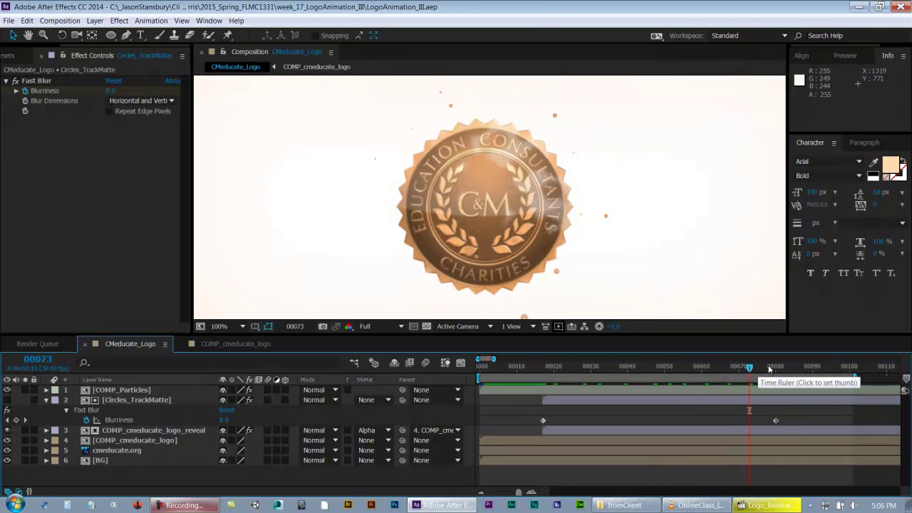
pyautogui.click(769, 368)
# Save the project and play a RAM preview of the logo reveal in the maximized composition view
pyautogui.hotkey('ctrl', 's')
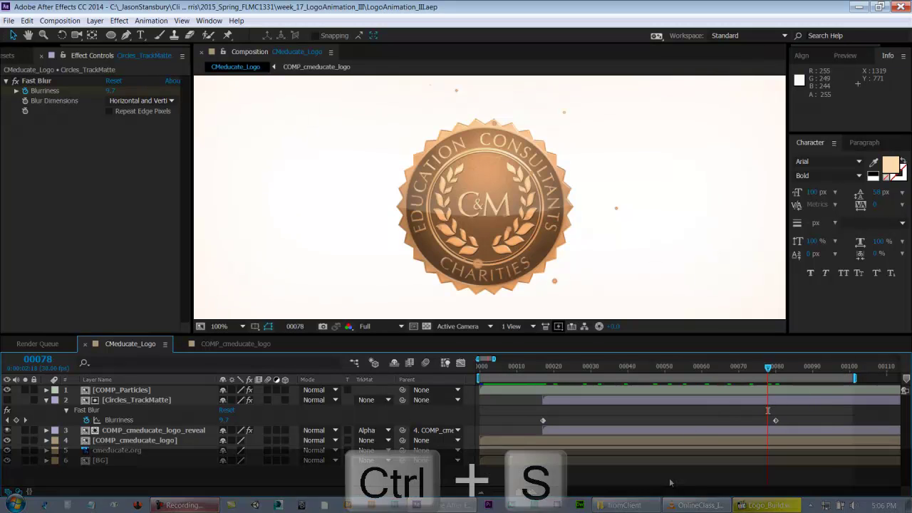
pyautogui.press('`')
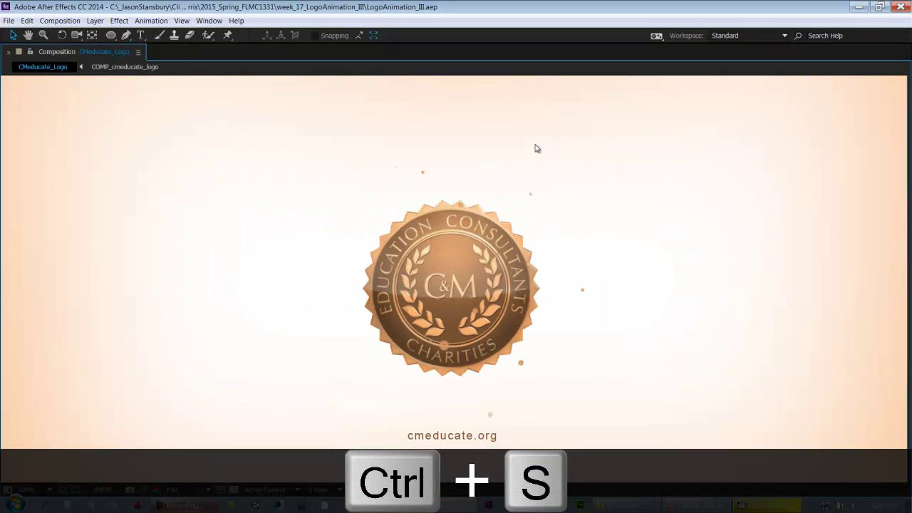
pyautogui.press('KP_0')
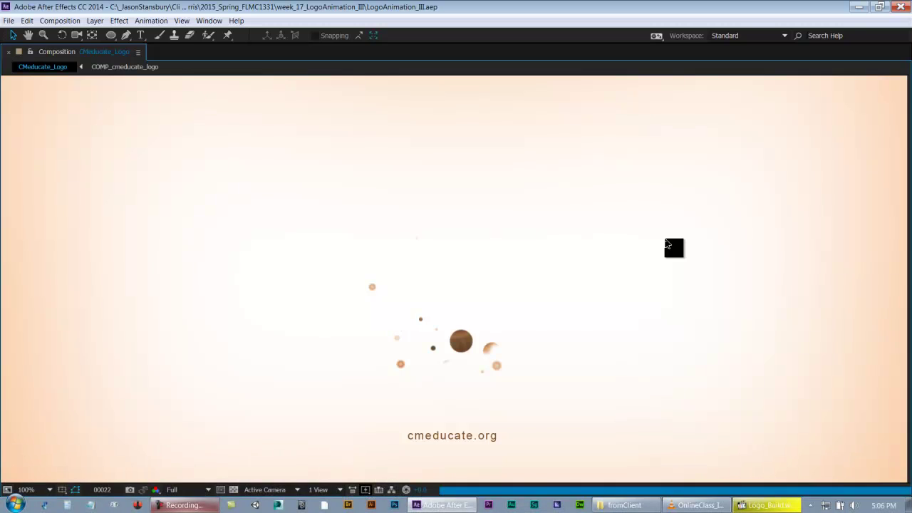
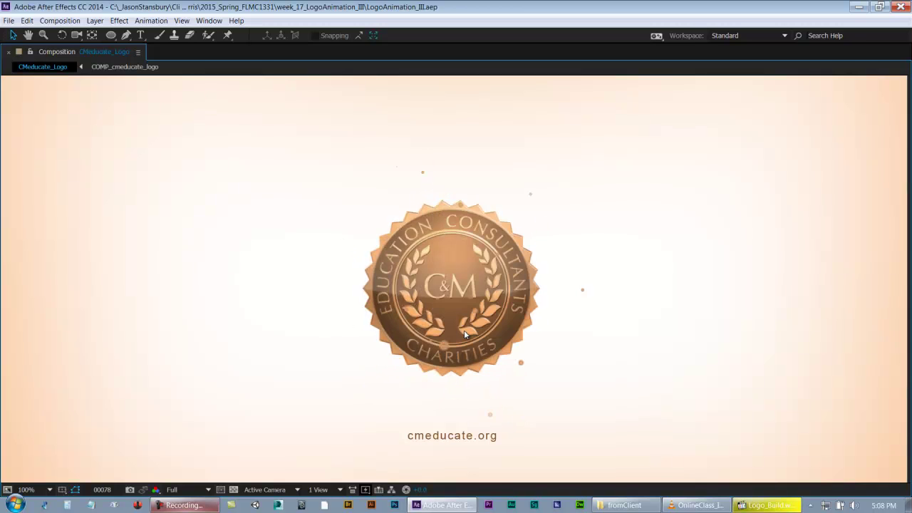
pyautogui.press('`')
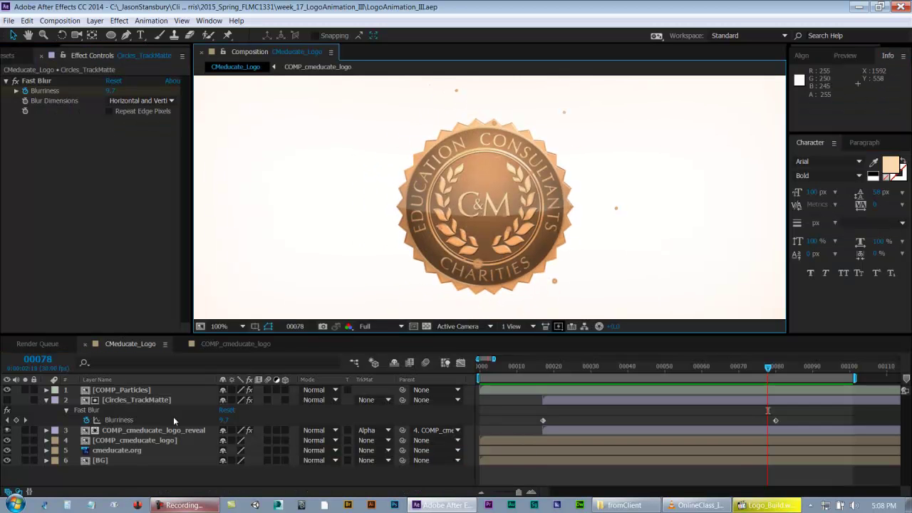
# Collapse the Circles_TrackMatte layer's properties, save the project, and close the COMP_cmeducate_logo timeline
pyautogui.click(46, 399)
pyautogui.hotkey('ctrl', 's')
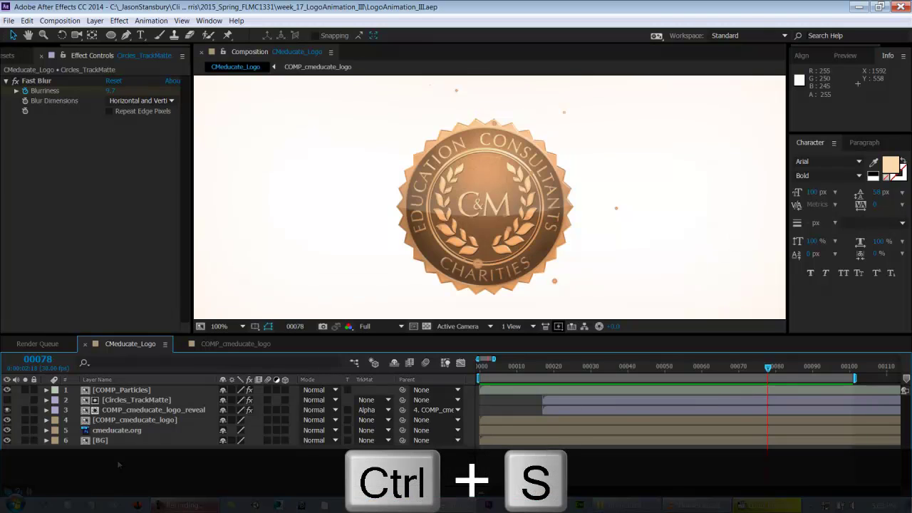
pyautogui.click(227, 347)
pyautogui.hotkey('ctrl', 'w')
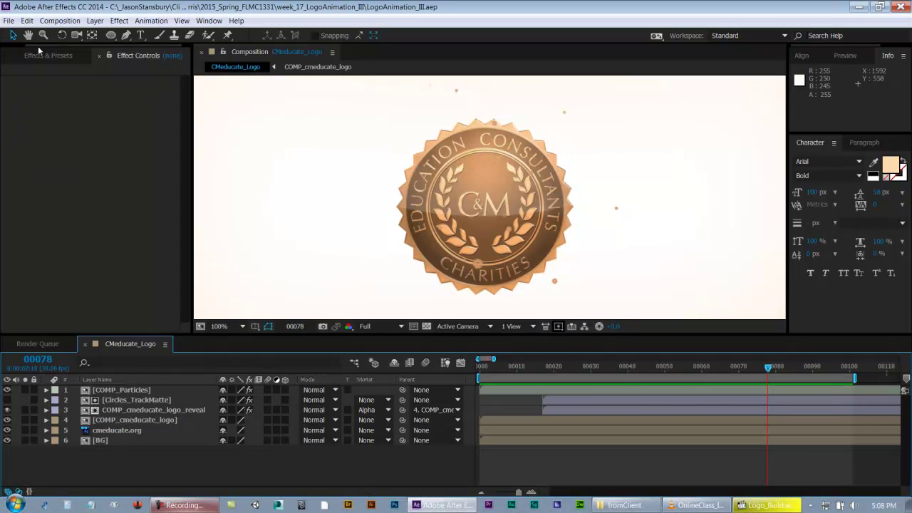
# Open the circle comp from the SupportingComps folder, examine its Circle effect and shape against the safe-area guides, and close it
pyautogui.hotkey('ctrl', '0')
pyautogui.click(7, 198)
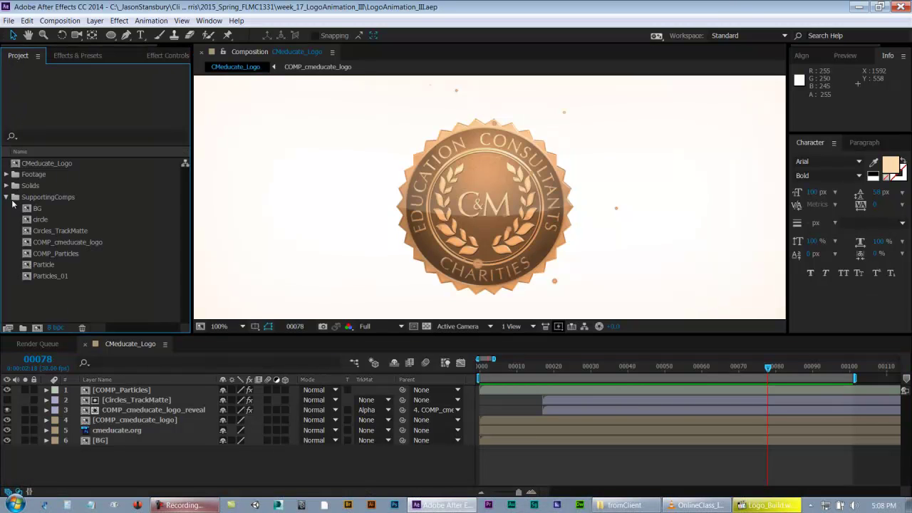
pyautogui.click(37, 221)
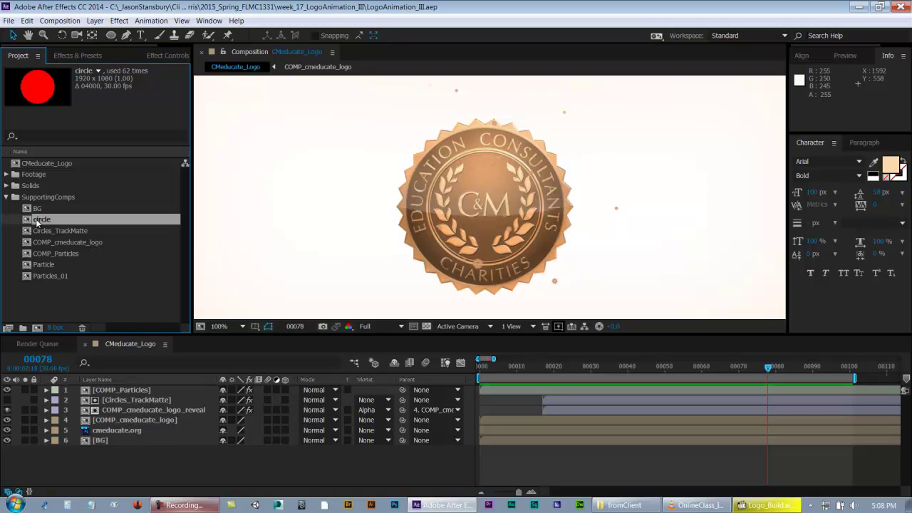
pyautogui.doubleClick(37, 221)
pyautogui.click(158, 390)
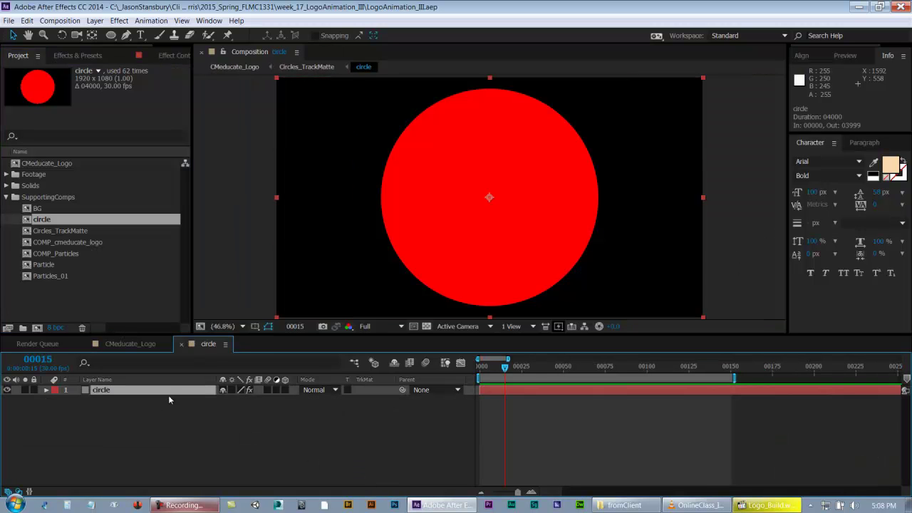
pyautogui.press("'")
pyautogui.press('e')
pyautogui.click(168, 400)
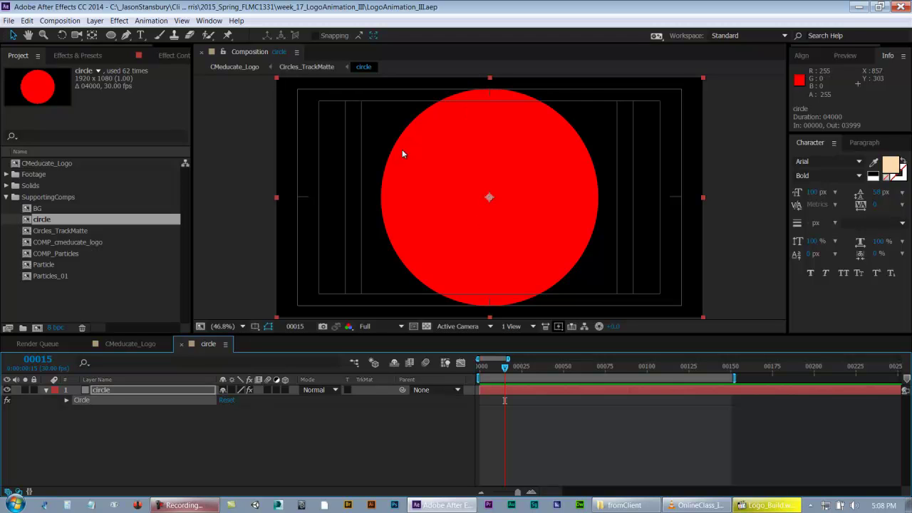
pyautogui.click(188, 444)
pyautogui.hotkey('ctrl', 'w')
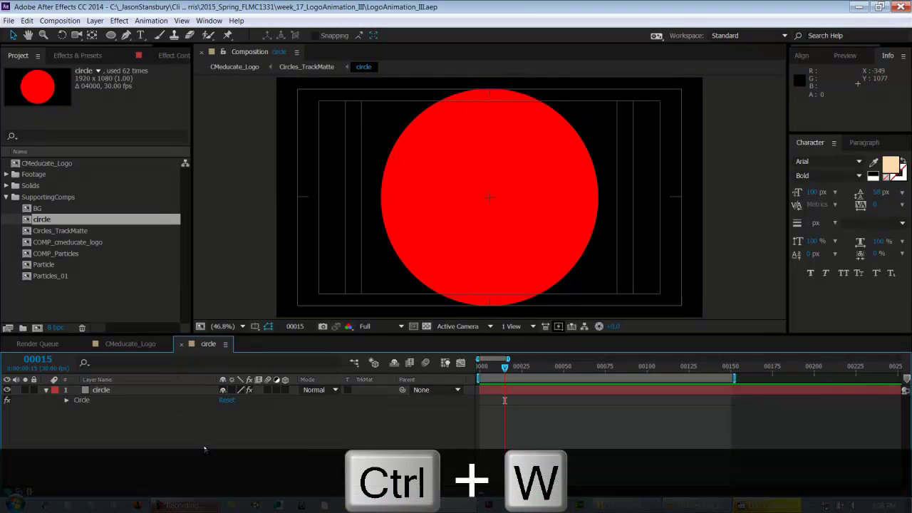
# Add the circle comp as the top layer of CMeducate_Logo and hide it to reveal the logo underneath
pyautogui.moveTo(39, 221); pyautogui.dragTo(87, 390)
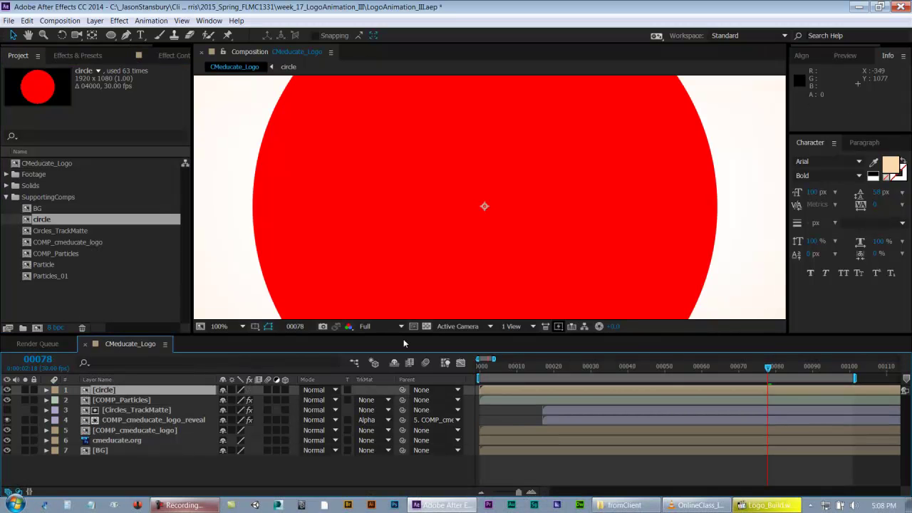
pyautogui.click(7, 390)
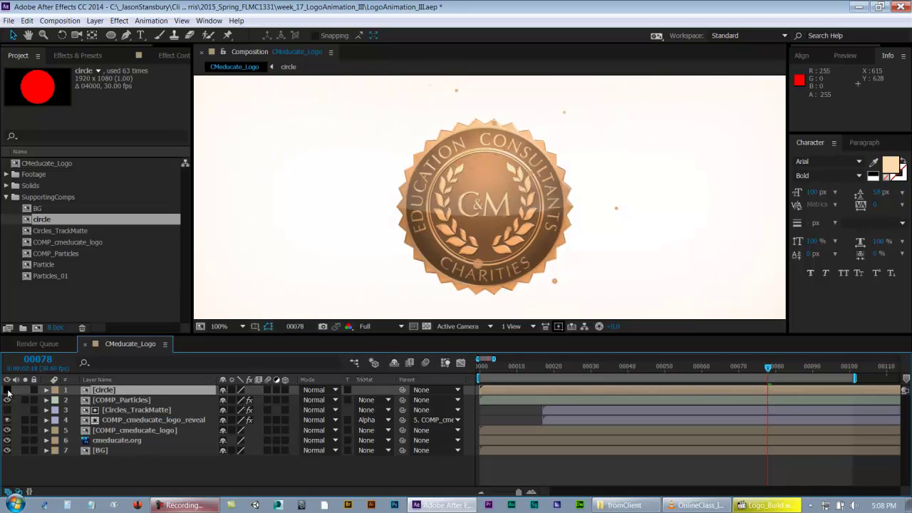
pyautogui.click(109, 393)
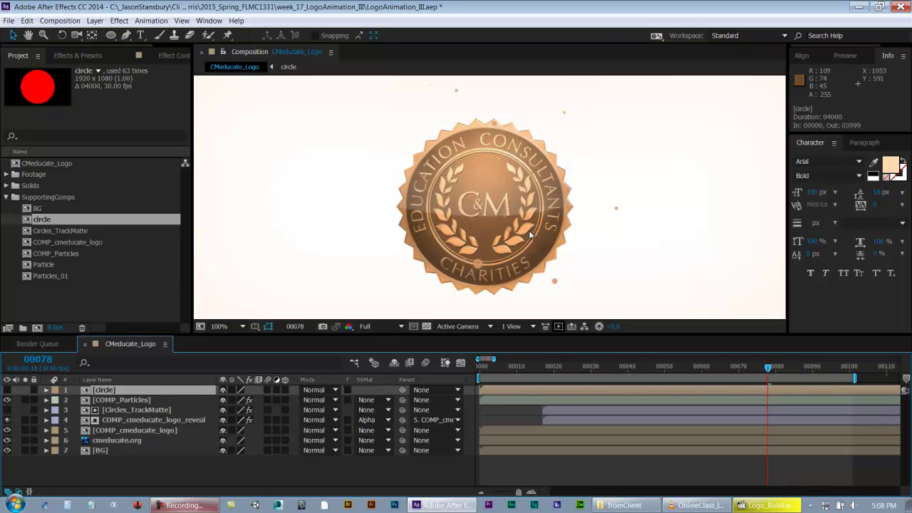
pyautogui.scroll(1, 529, 230)
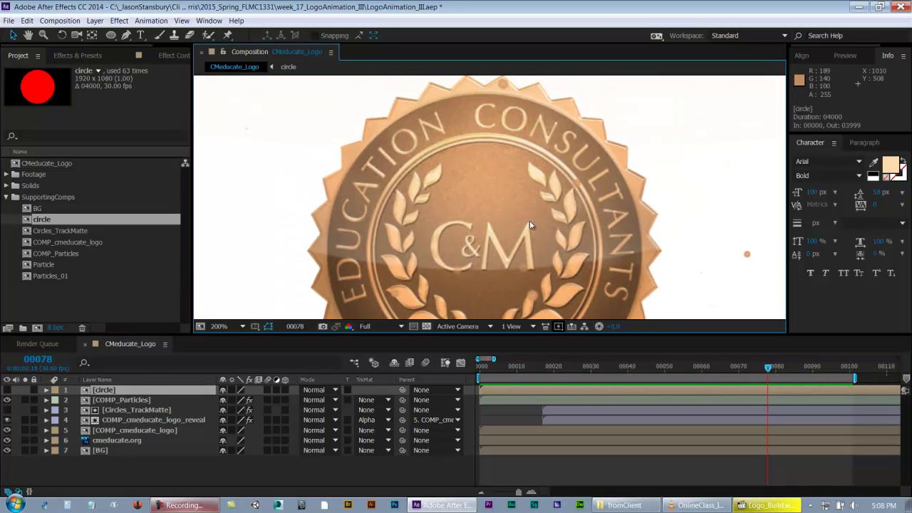
# Show the Character settings and sample the light tan highlight of the seal's right-hand laurel leaves as the text fill color
pyautogui.click(5, 197)
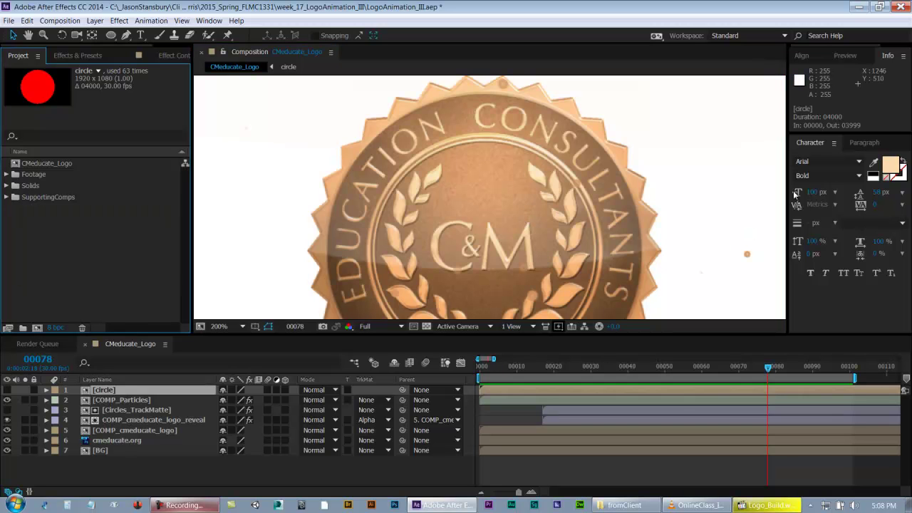
pyautogui.click(209, 21)
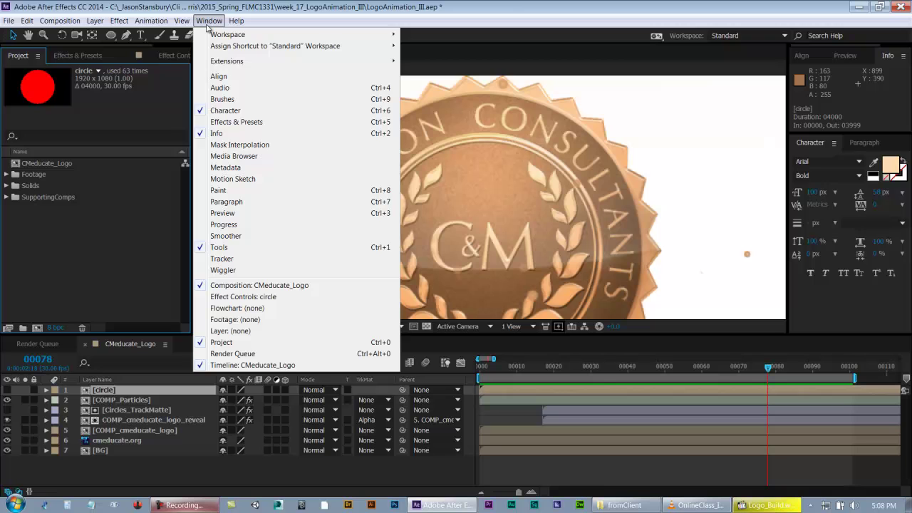
pyautogui.click(229, 111)
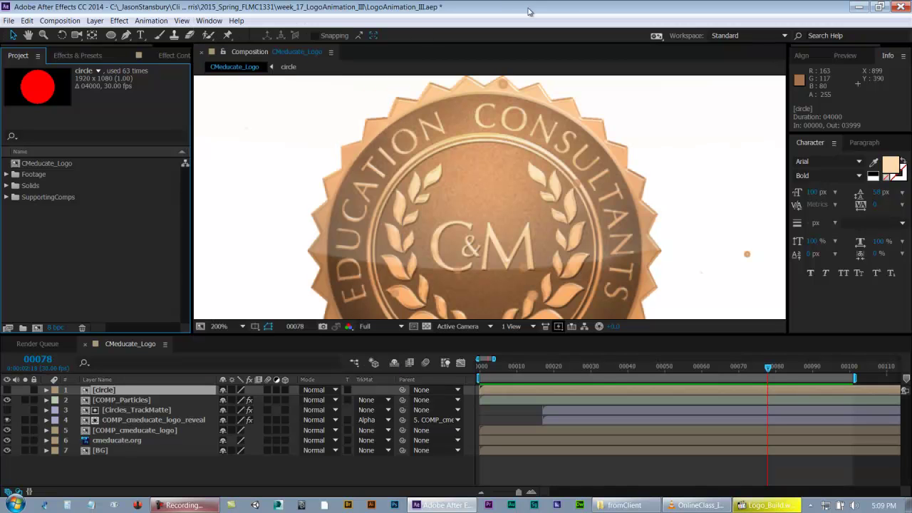
pyautogui.click(875, 166)
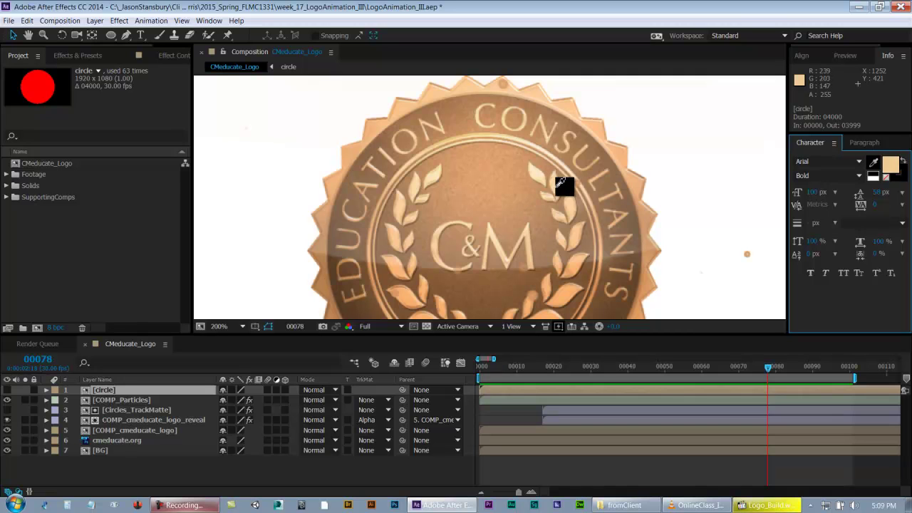
pyautogui.click(556, 184)
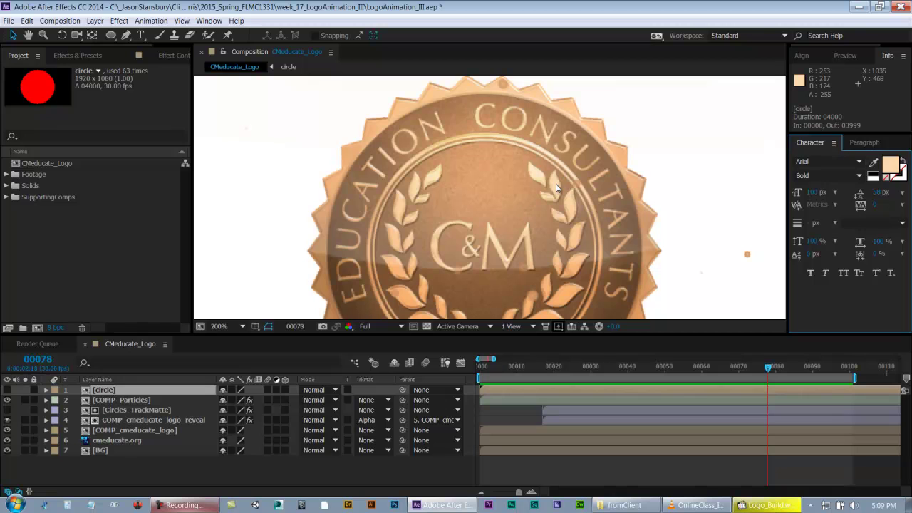
# Copy the hex code FDD9AE of the sampled text fill color
pyautogui.click(889, 166)
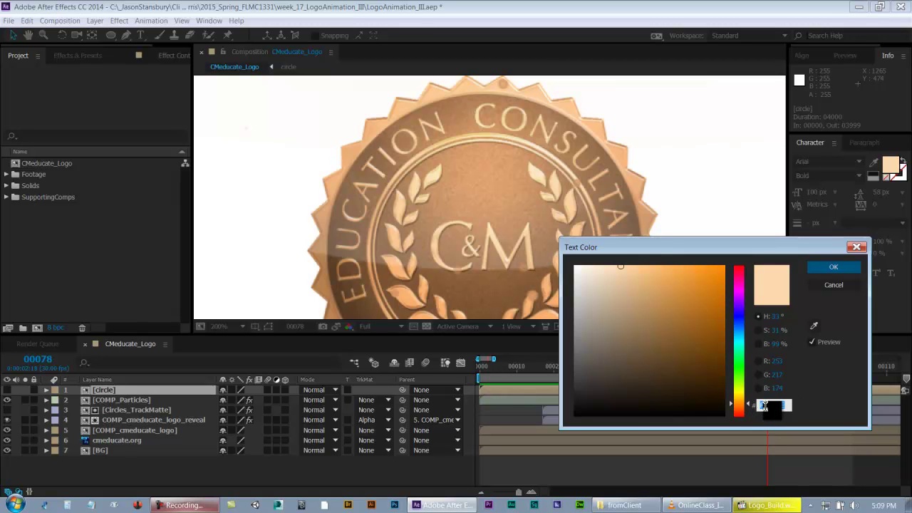
pyautogui.hotkey('ctrl', 'c')
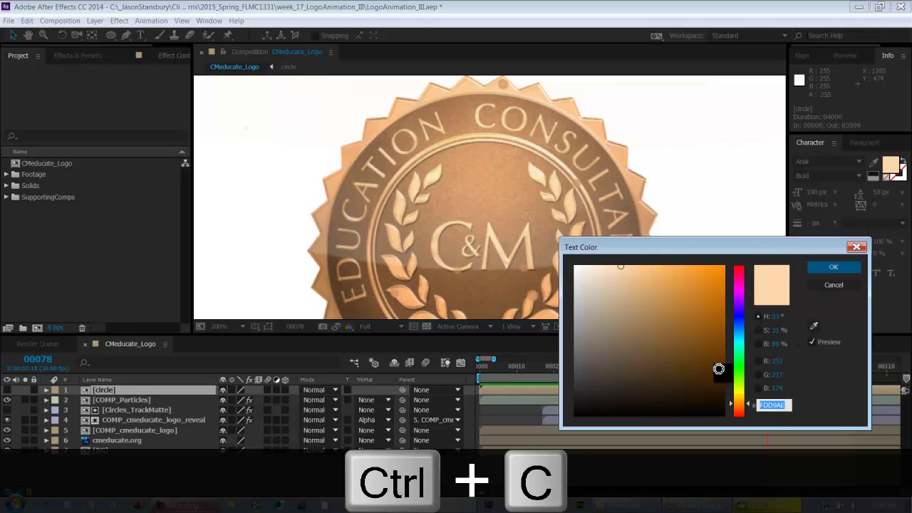
pyautogui.click(838, 270)
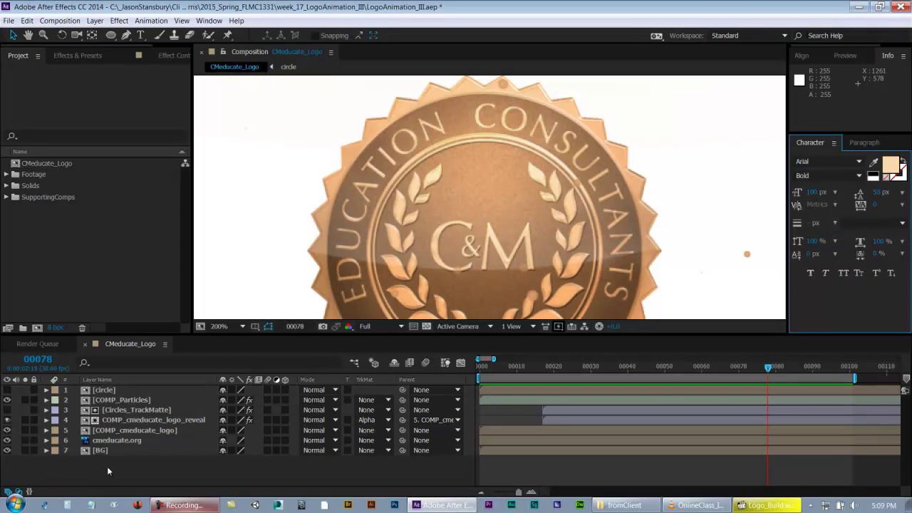
# Open the circle composition and duplicate the Circle effect on its circle layer
pyautogui.doubleClick(104, 390)
pyautogui.click(76, 399)
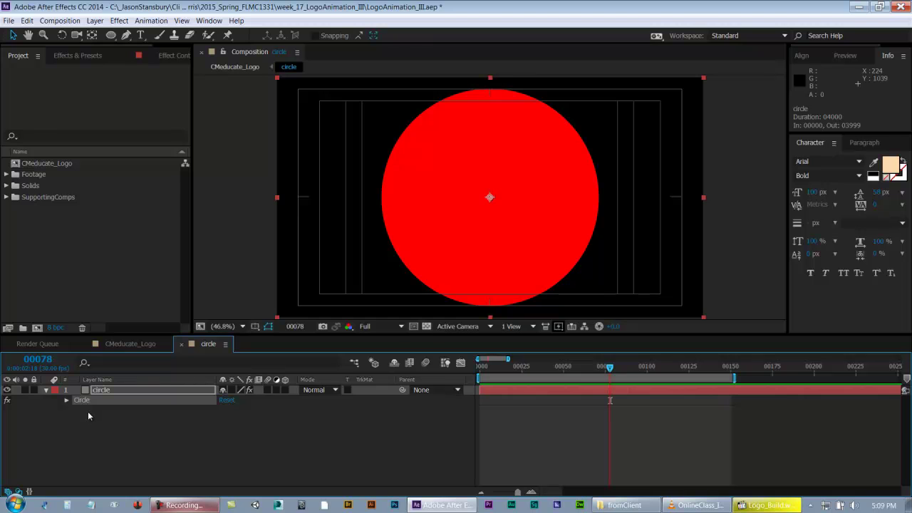
pyautogui.click(81, 401)
pyautogui.hotkey('ctrl', 'd')
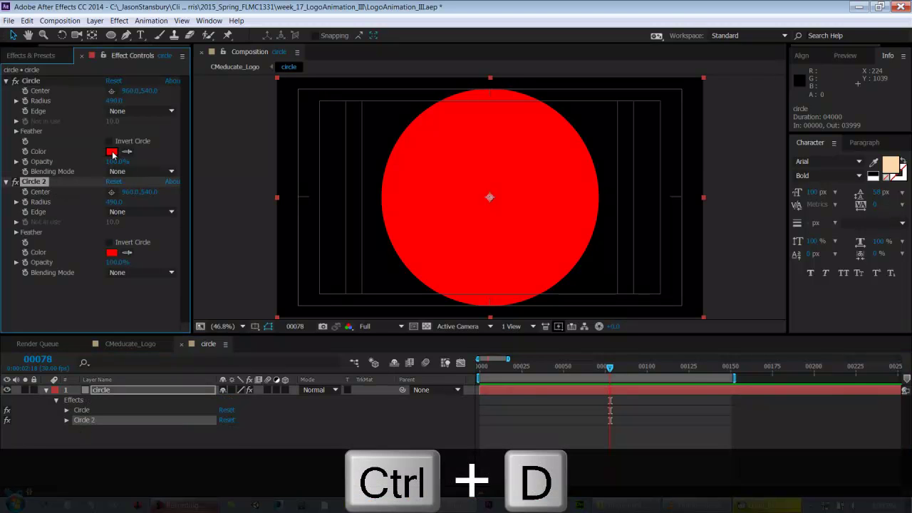
# Set the first Circle effect's color to the copied FDD9AE and collapse both Circle effects
pyautogui.click(111, 152)
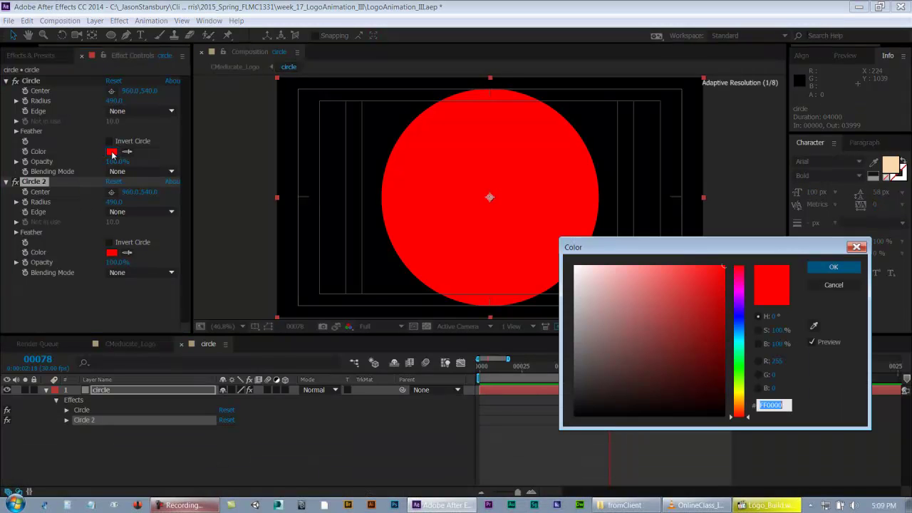
pyautogui.hotkey('ctrl', 'v')
pyautogui.click(833, 266)
pyautogui.click(6, 80)
pyautogui.click(6, 91)
# Toggle the Circle 2 effect off and on to compare the tan and red circles
pyautogui.click(14, 91)
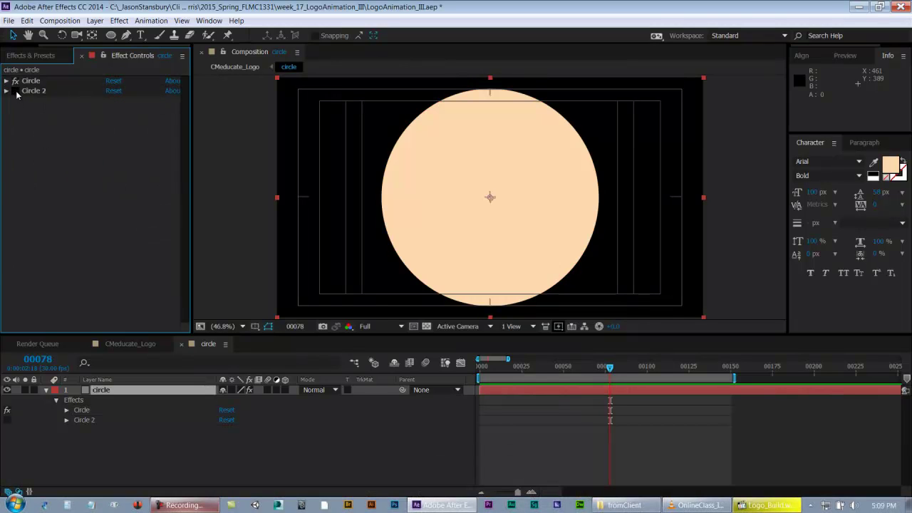
pyautogui.click(15, 91)
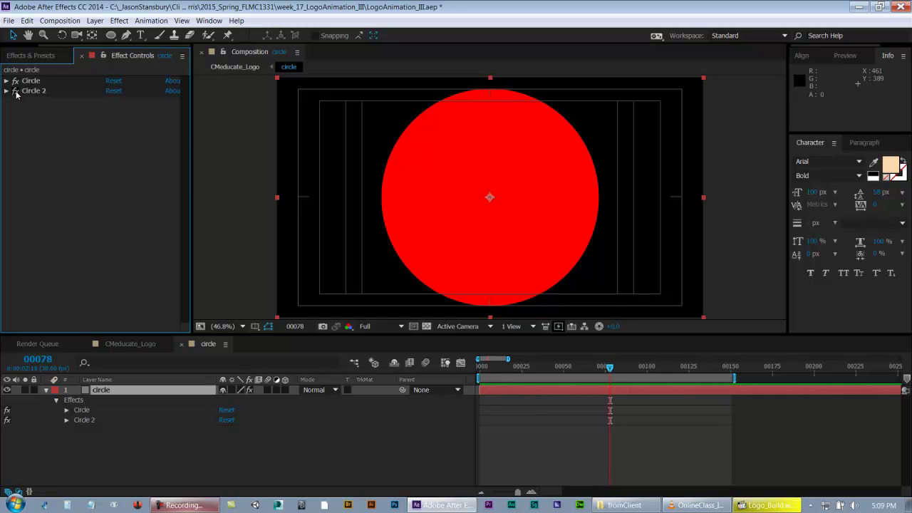
pyautogui.click(15, 91)
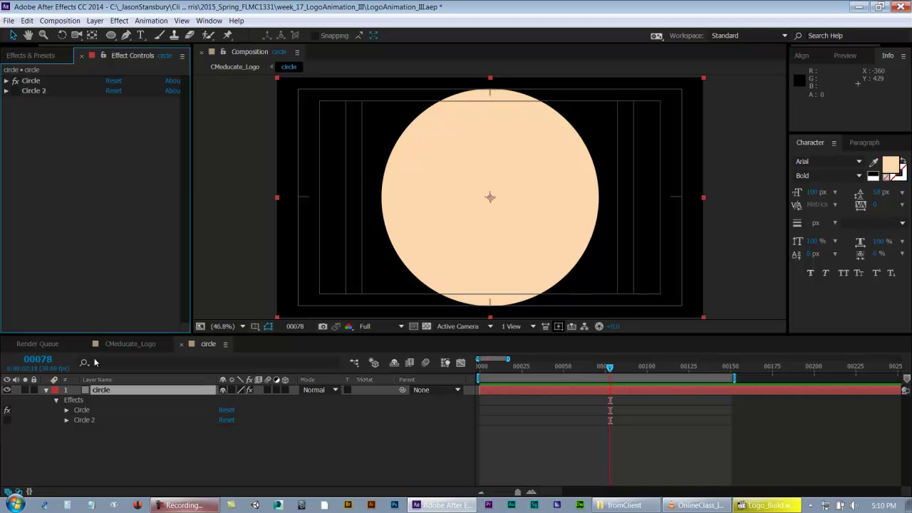
pyautogui.click(15, 91)
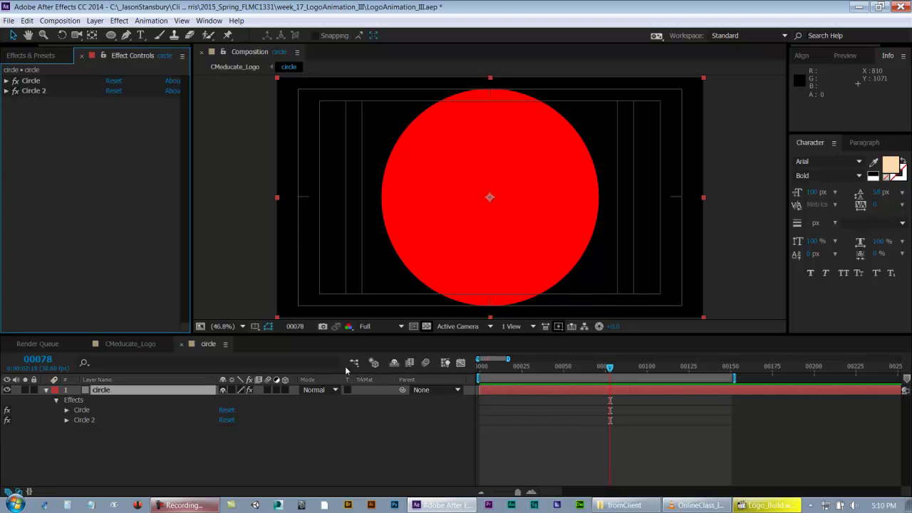
# Return to the CMeducate_Logo composition, unhide the circle layer and rename it Bling, saving the project
pyautogui.hotkey('ctrl', 'w')
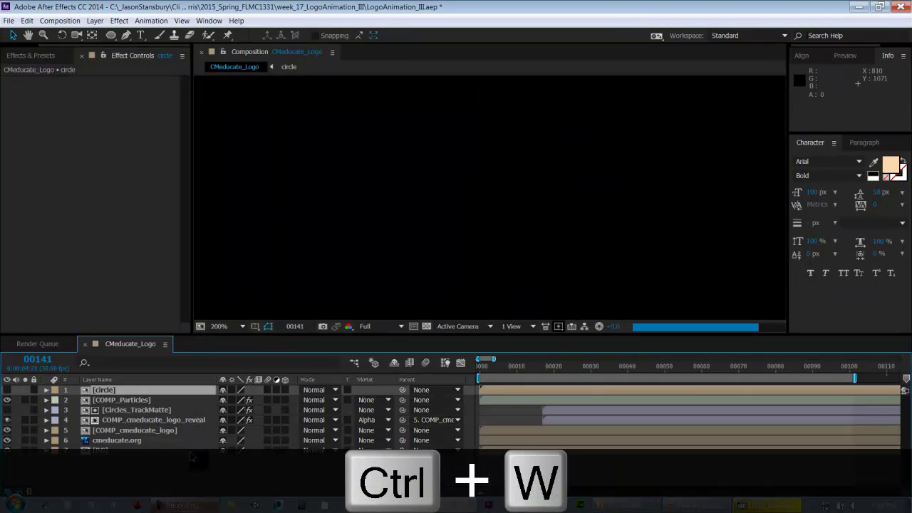
pyautogui.hotkey('ctrl', 's')
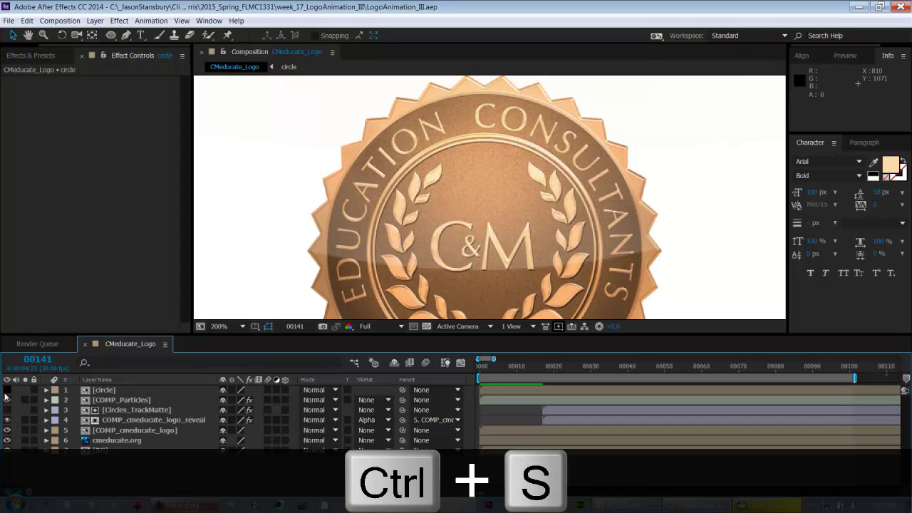
pyautogui.click(7, 389)
pyautogui.click(107, 390)
pyautogui.press('Return')
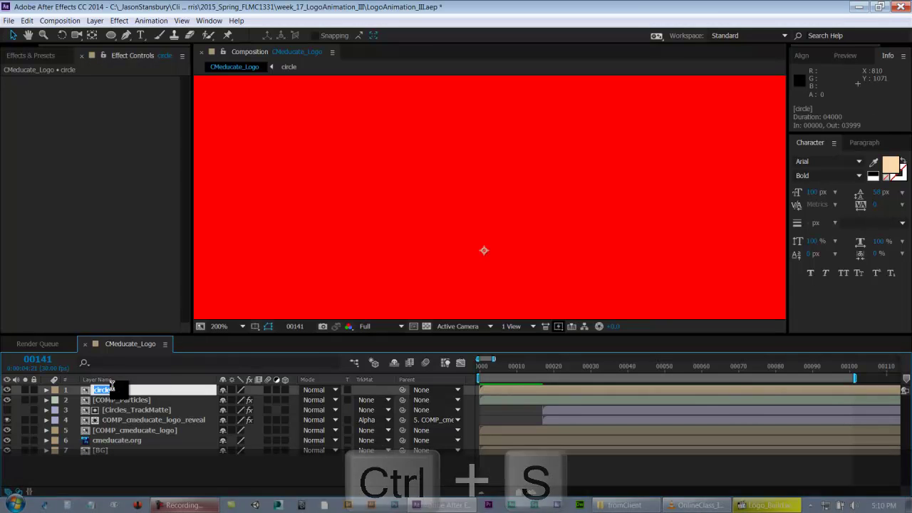
pyautogui.write('Bl')
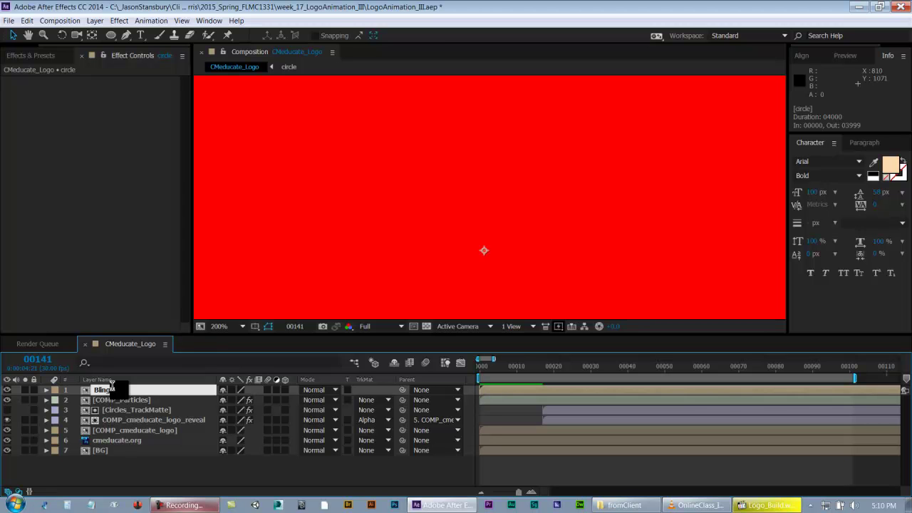
pyautogui.write('ing')
pyautogui.press('Return')
pyautogui.click(167, 472)
pyautogui.hotkey('ctrl', 's')
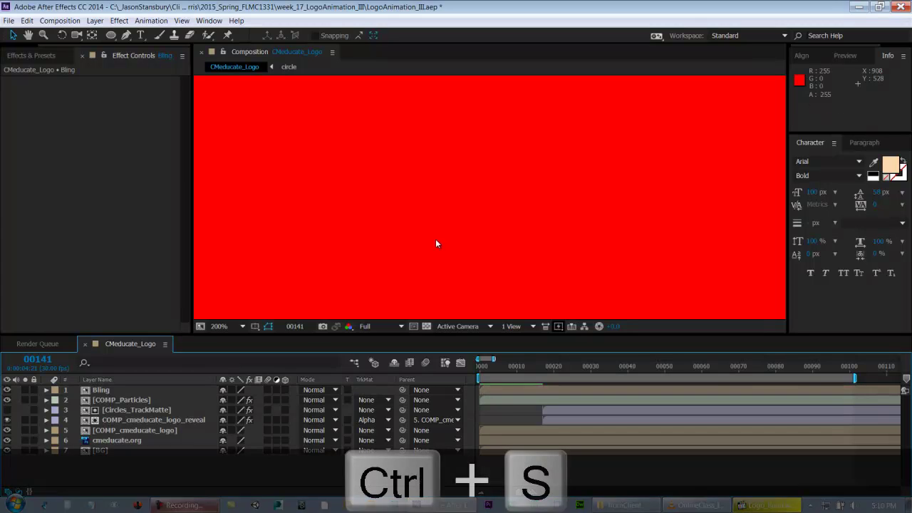
# Scale the Bling layer down to 14% in the full composition
pyautogui.scroll(-2, 442, 257)
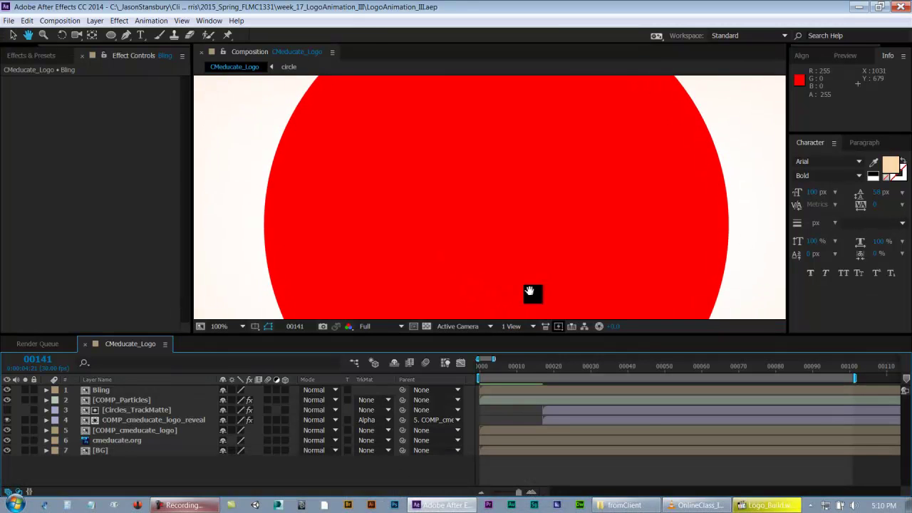
pyautogui.scroll(-1, 530, 295)
pyautogui.scroll(-1, 498, 294)
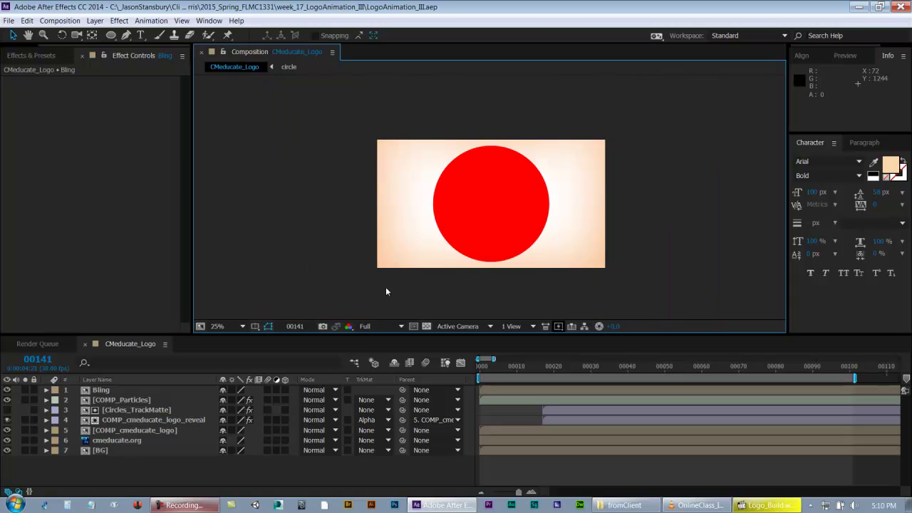
pyautogui.click(117, 389)
pyautogui.press('s')
pyautogui.moveTo(242, 400); pyautogui.dragTo(191, 401)
# Move the Bling circle over the bottom of the seal and undo the trial move toward the seal's right side
pyautogui.scroll(2, 562, 245)
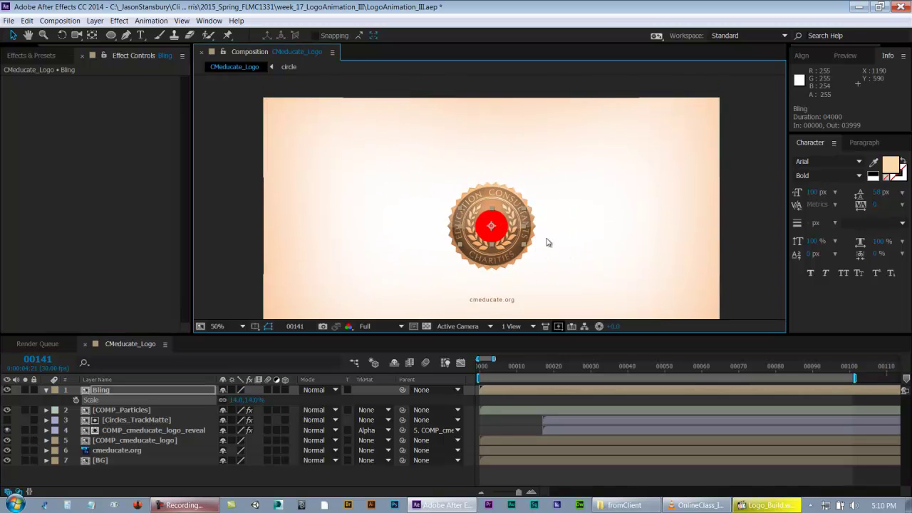
pyautogui.scroll(2, 541, 244)
pyautogui.moveTo(499, 236); pyautogui.dragTo(575, 255)
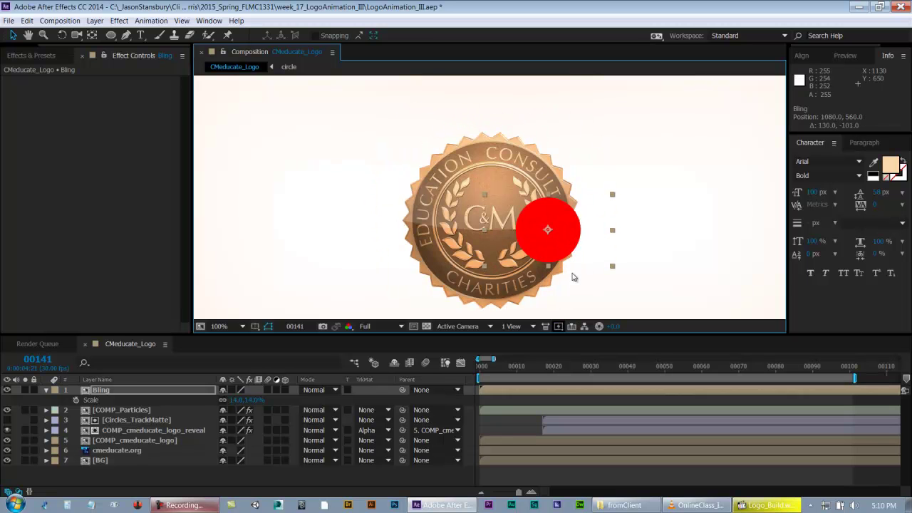
pyautogui.hotkey('ctrl', 'z')
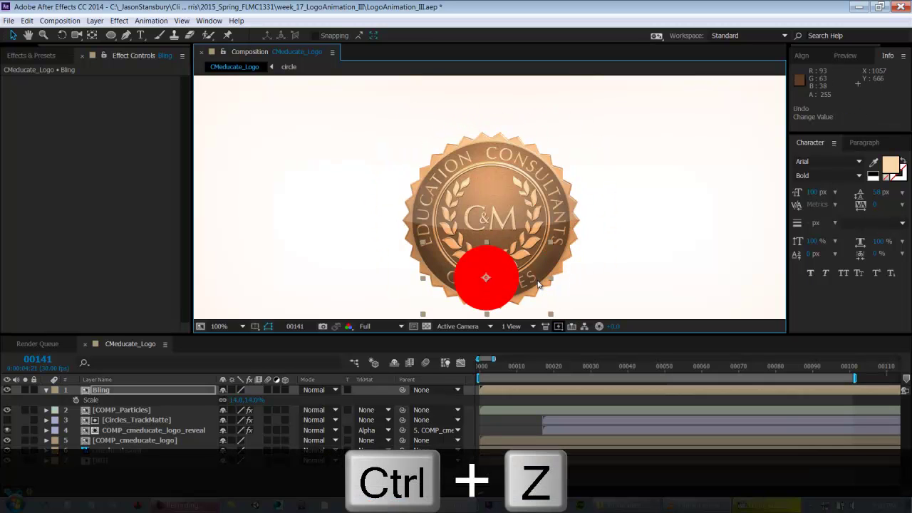
# Scrub through the logo reveal to frame 45 and save the project
pyautogui.moveTo(525, 371); pyautogui.dragTo(565, 372)
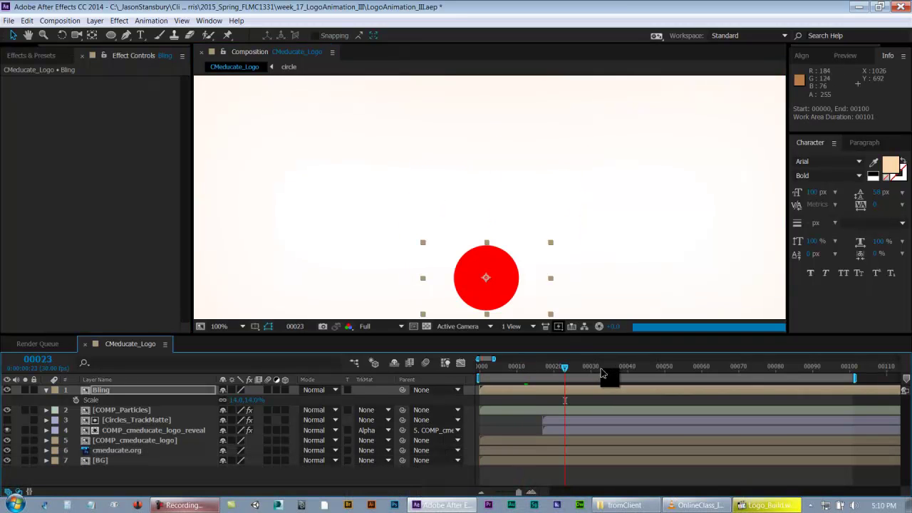
pyautogui.click(606, 370)
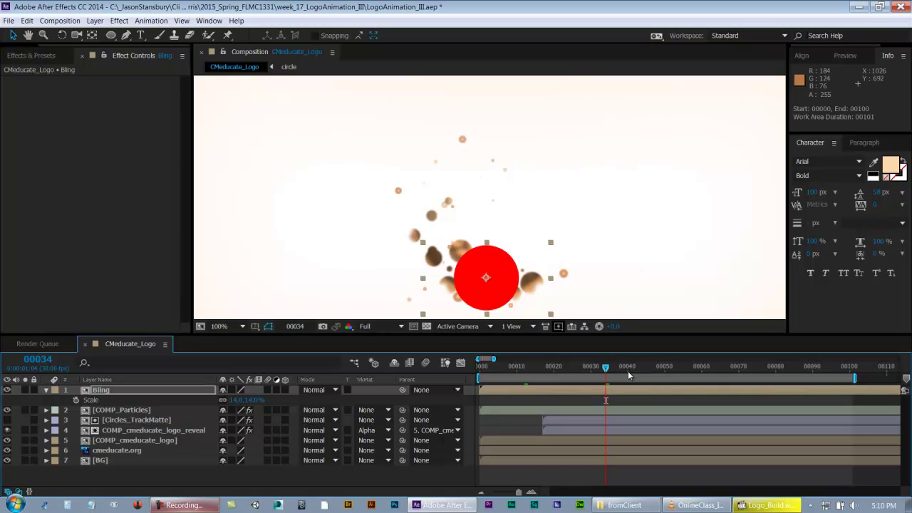
pyautogui.click(645, 371)
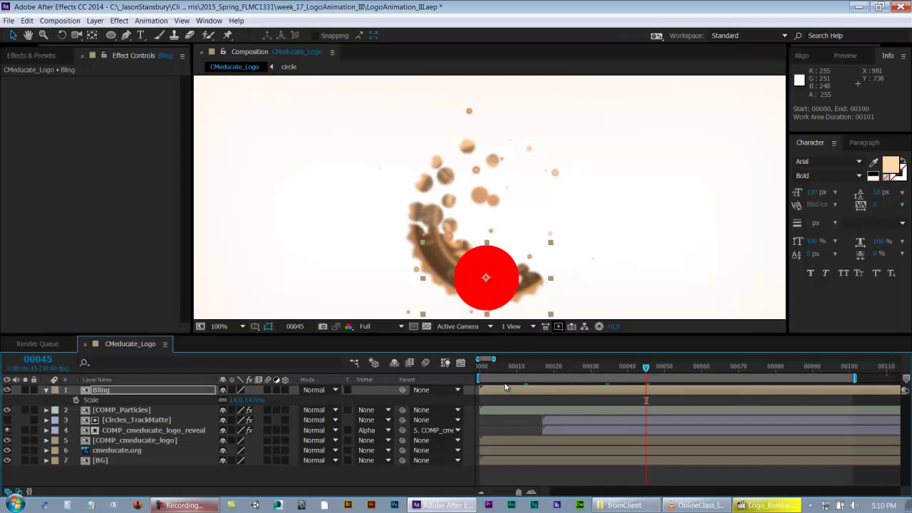
pyautogui.hotkey('ctrl', 's')
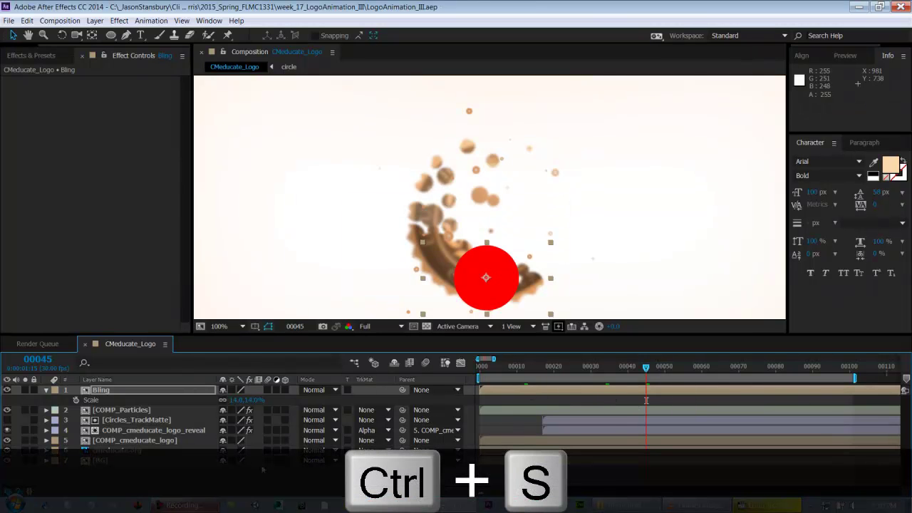
# Set the Bling layer's scale to 15%
pyautogui.click(236, 401)
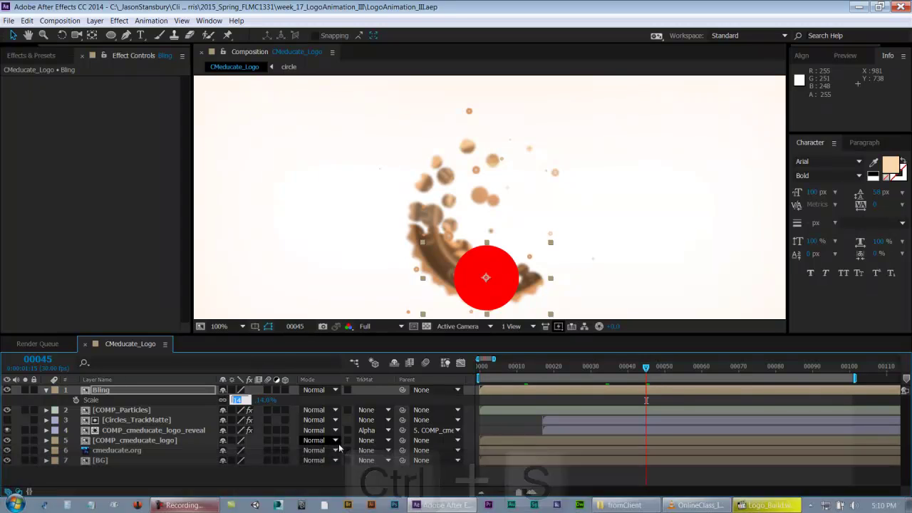
pyautogui.write('15')
pyautogui.press('Return')
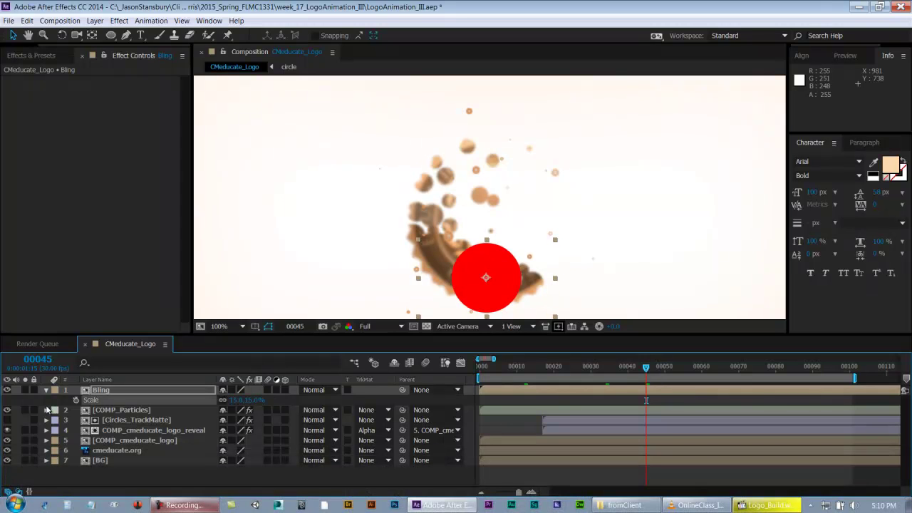
# Apply a Fast Blur effect to the Bling layer with a blurriness of 150
pyautogui.rightClick(114, 391)
pyautogui.moveTo(197, 157)
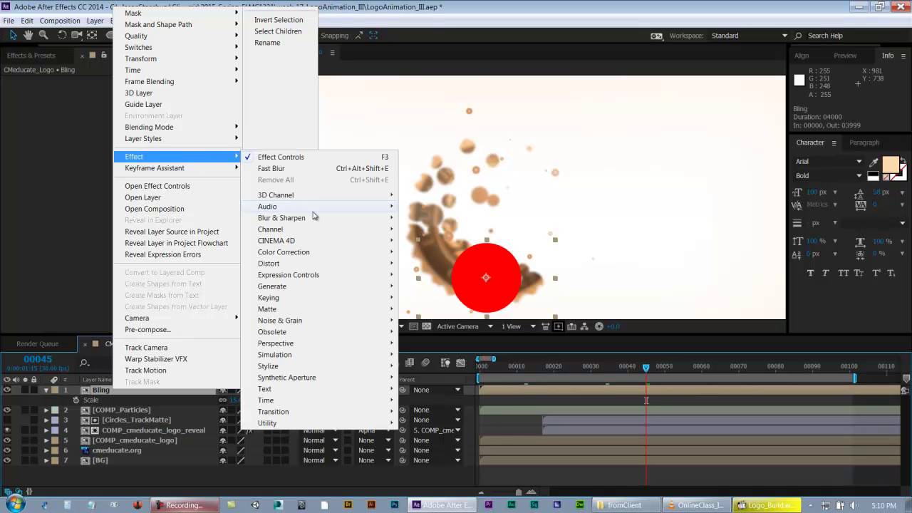
pyautogui.moveTo(311, 219)
pyautogui.click(444, 332)
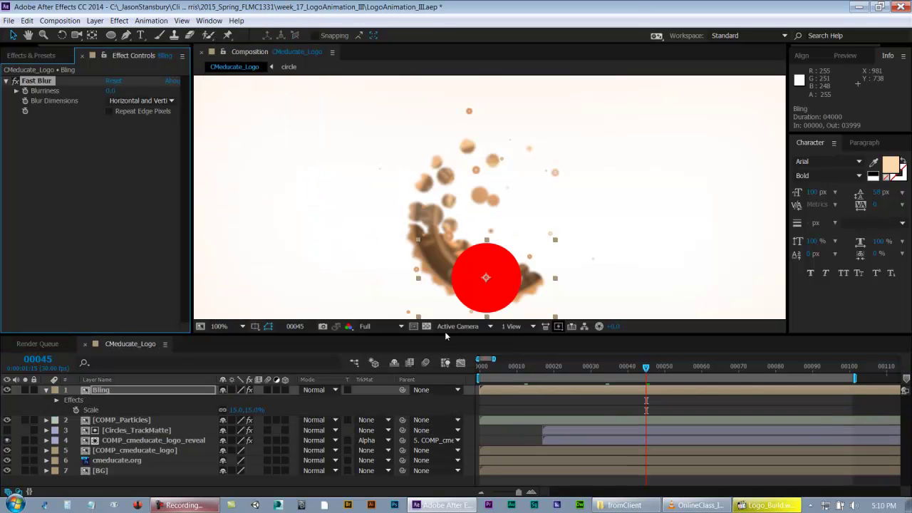
pyautogui.moveTo(114, 91); pyautogui.dragTo(163, 90)
pyautogui.click(112, 91)
pyautogui.write('150')
pyautogui.press('Return')
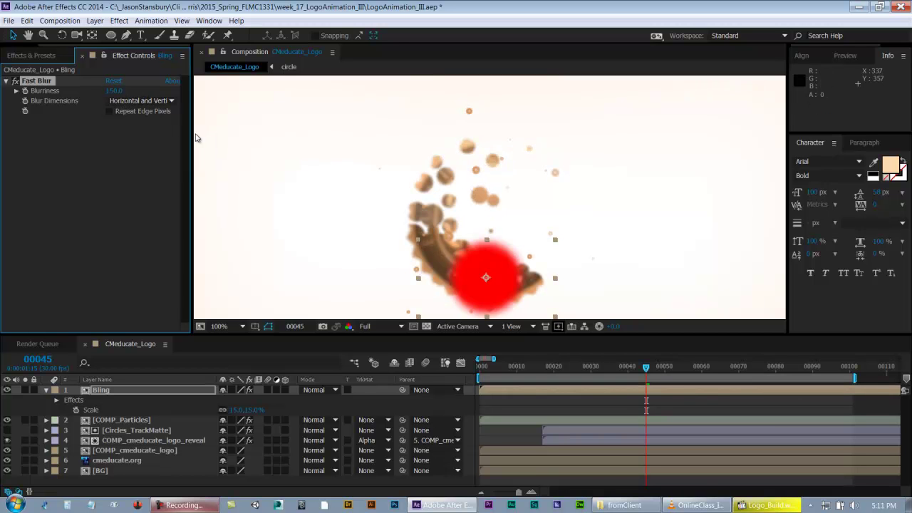
pyautogui.click(41, 404)
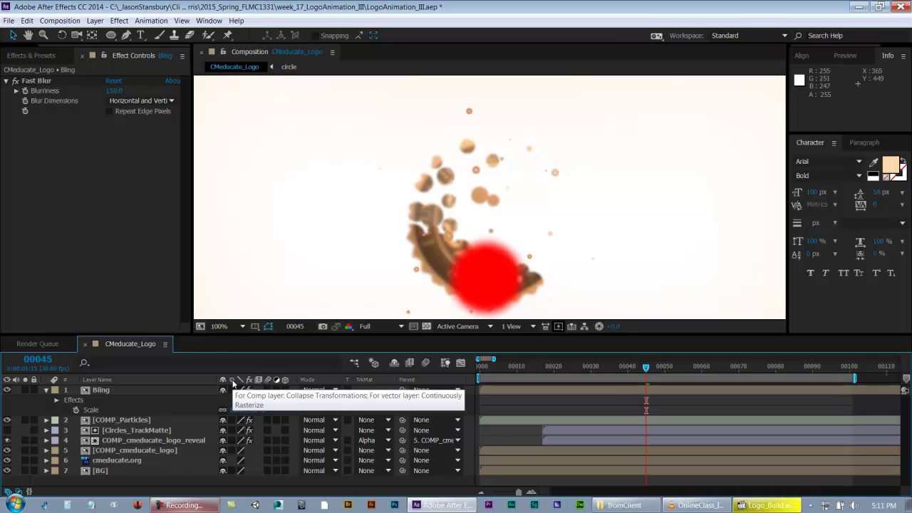
# Turn on Collapse Transformations for the Bling layer, reduce its Fast Blur blurriness to 29, and check the source circle composition
pyautogui.click(232, 390)
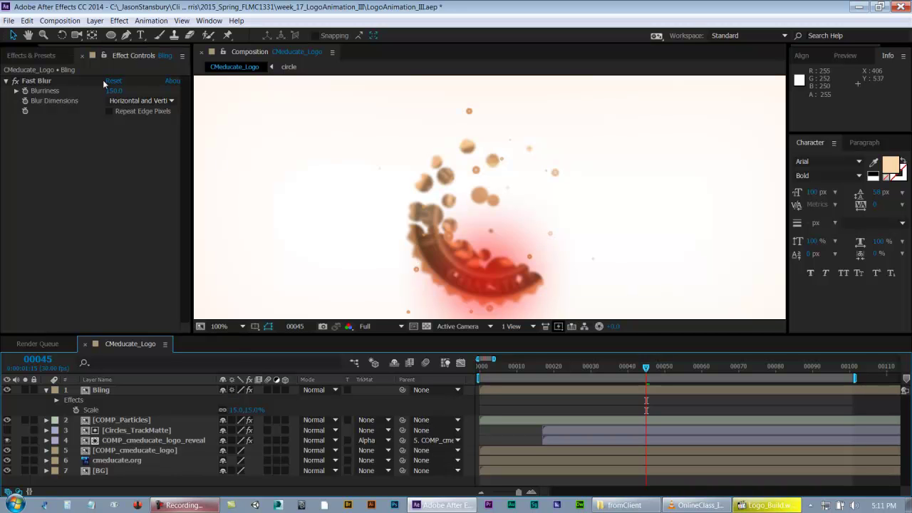
pyautogui.moveTo(114, 91); pyautogui.dragTo(29, 90)
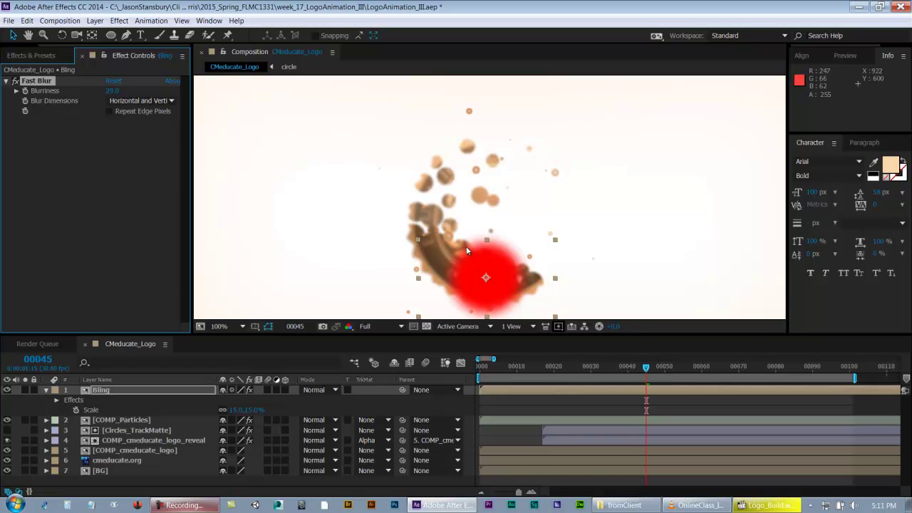
pyautogui.doubleClick(134, 390)
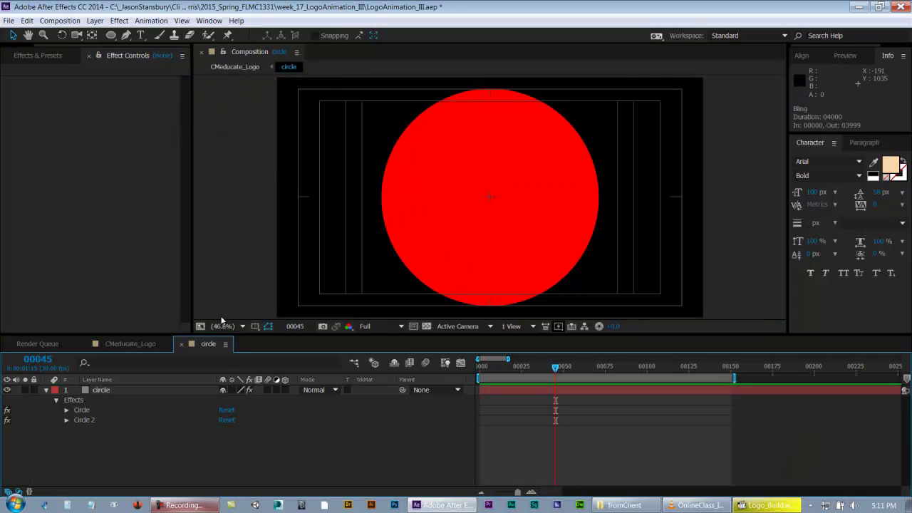
pyautogui.click(182, 344)
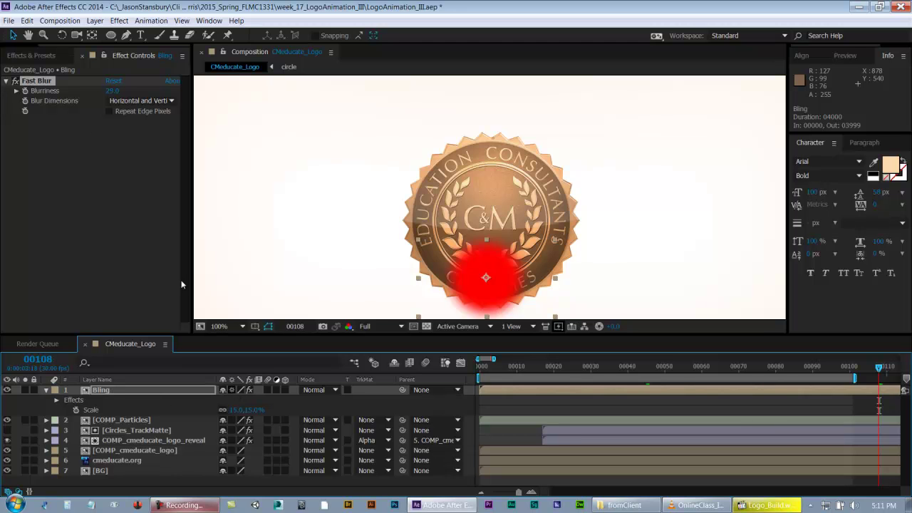
# Compare Fast Blur blurriness values of 0, 56 and 155 on the Bling circle over the finished seal at frame 108
pyautogui.moveTo(121, 90); pyautogui.dragTo(33, 91)
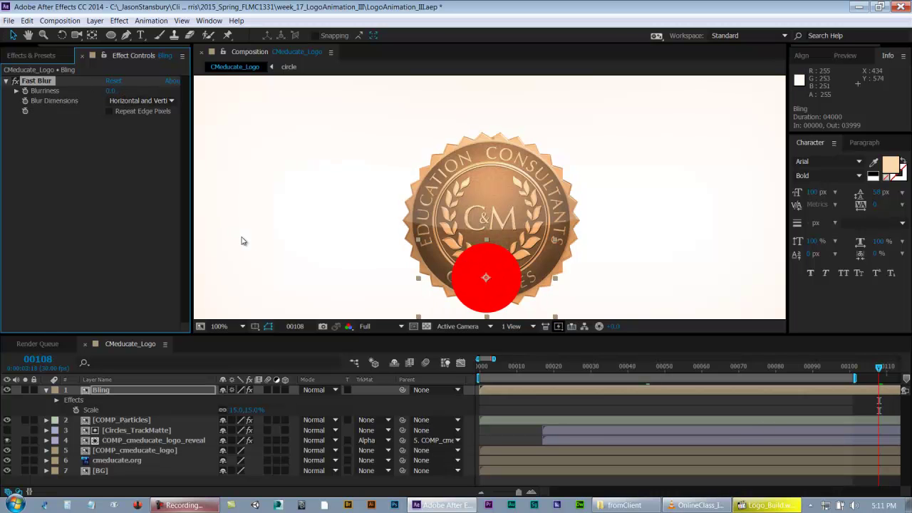
pyautogui.scroll(1, 451, 230)
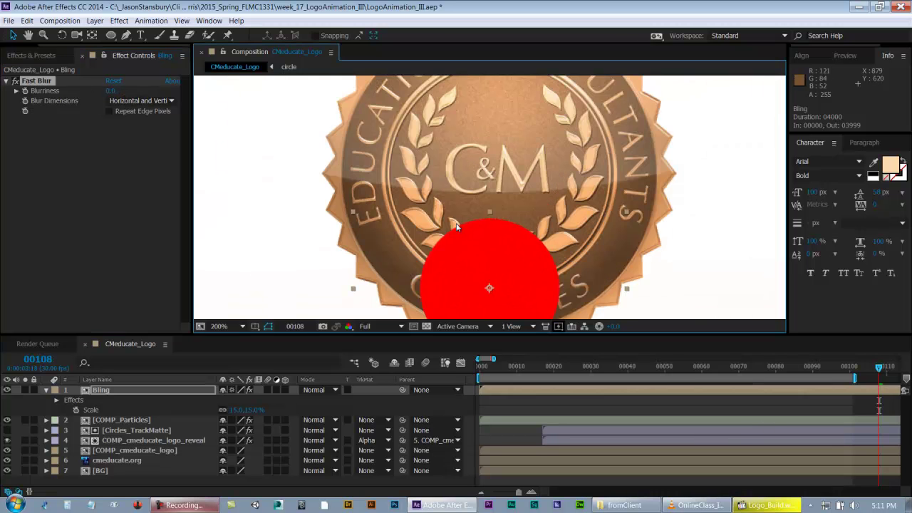
pyautogui.moveTo(505, 218); pyautogui.dragTo(510, 149)
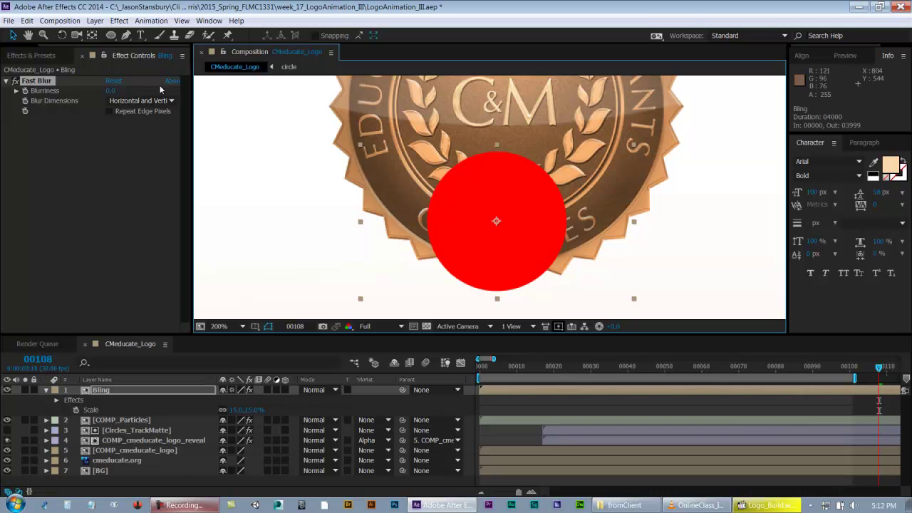
pyautogui.moveTo(112, 91); pyautogui.dragTo(144, 89)
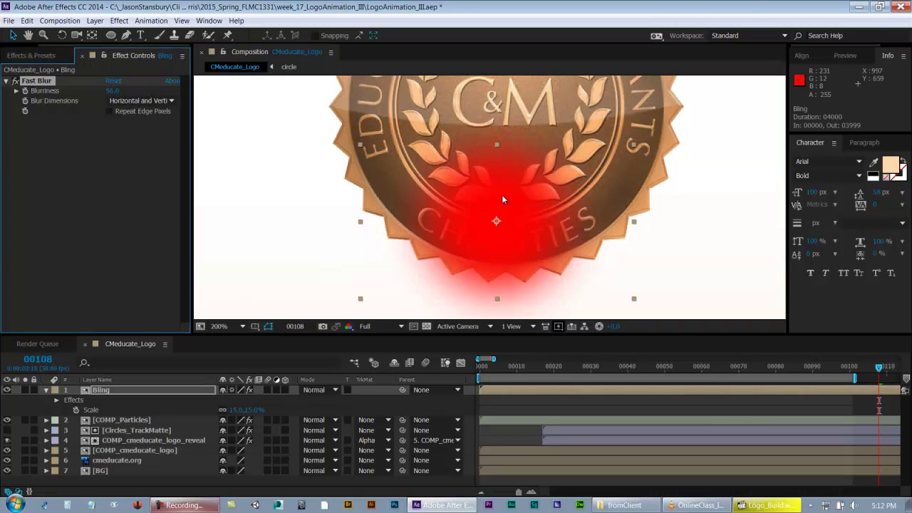
pyautogui.moveTo(112, 91); pyautogui.dragTo(166, 92)
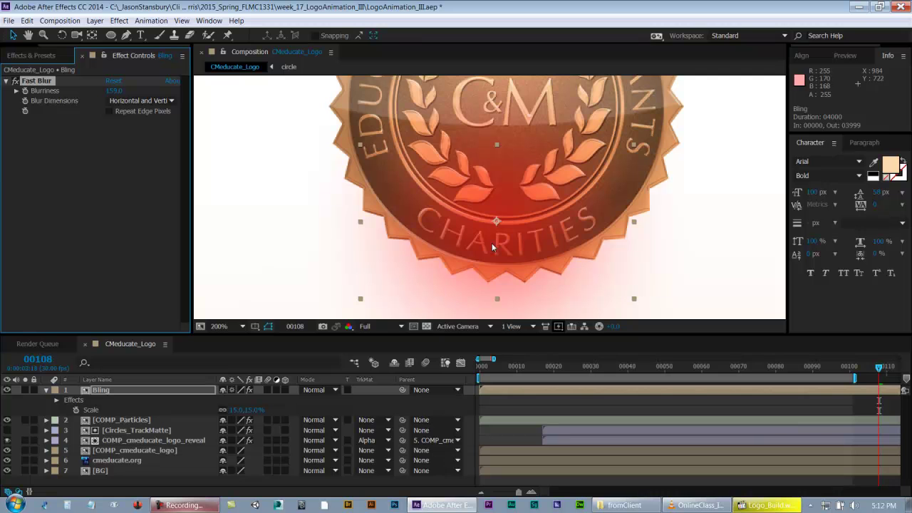
pyautogui.moveTo(111, 92)
pyautogui.mouseDown()
pyautogui.moveTo(61, 92)
pyautogui.moveTo(122, 94)
pyautogui.mouseUp()
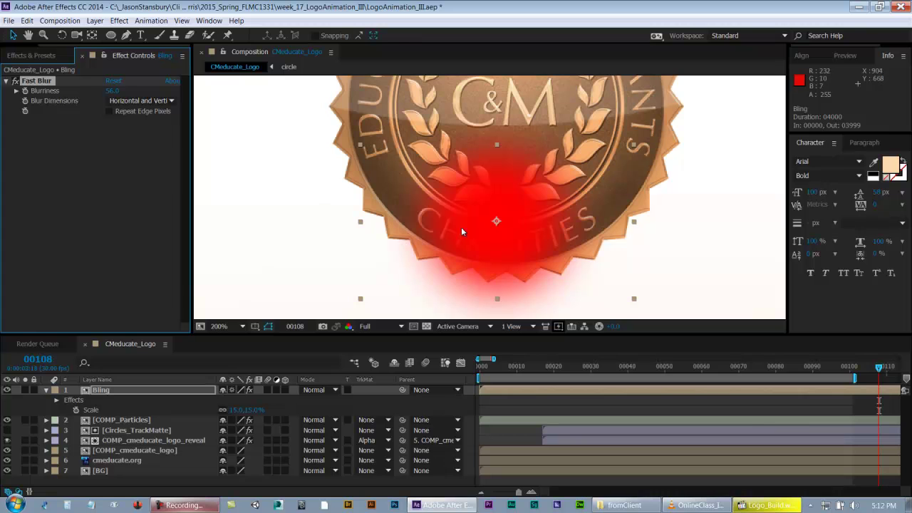
# Set the Bling layer's Fast Blur blurriness to 50 and save the project
pyautogui.moveTo(108, 91); pyautogui.dragTo(113, 91)
pyautogui.click(112, 91)
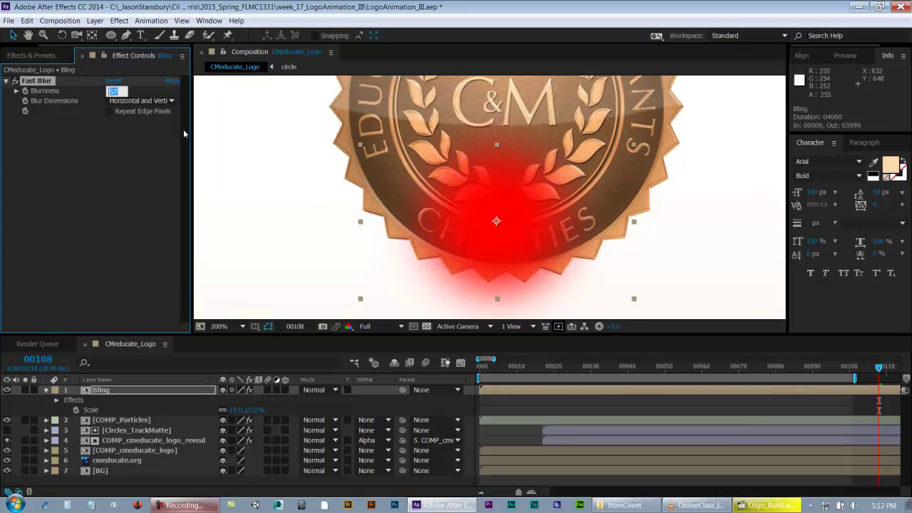
pyautogui.write('50')
pyautogui.press('Return')
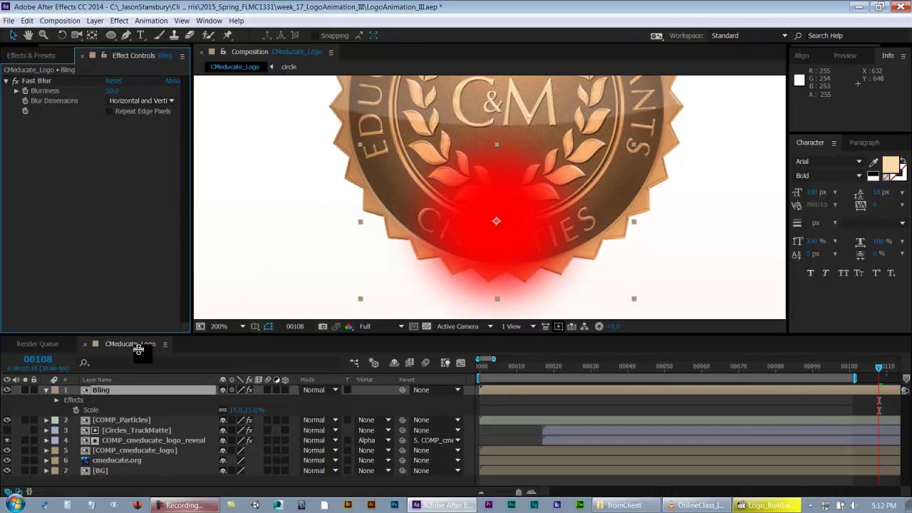
pyautogui.hotkey('ctrl', 's')
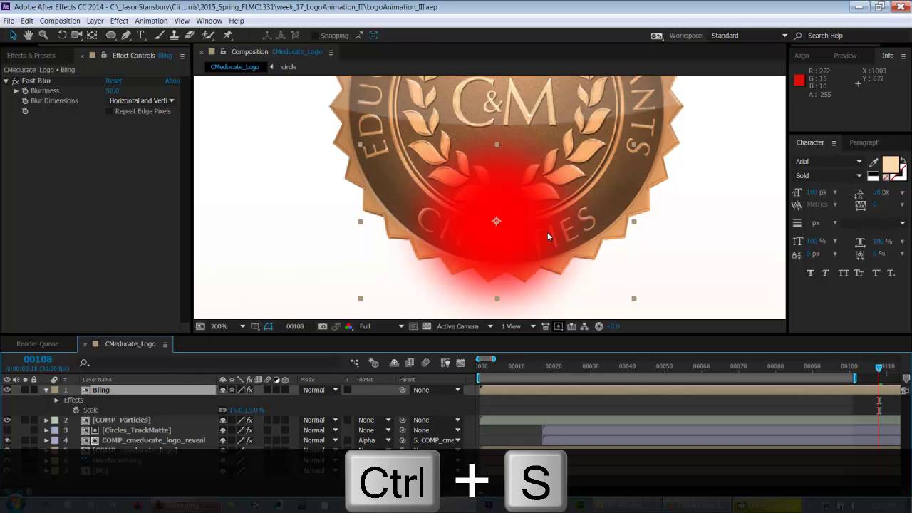
# Reposition the Bling circle over the bottom of the seal at 950, 658 and save the project
pyautogui.press(',')
pyautogui.scroll(3, 515, 220)
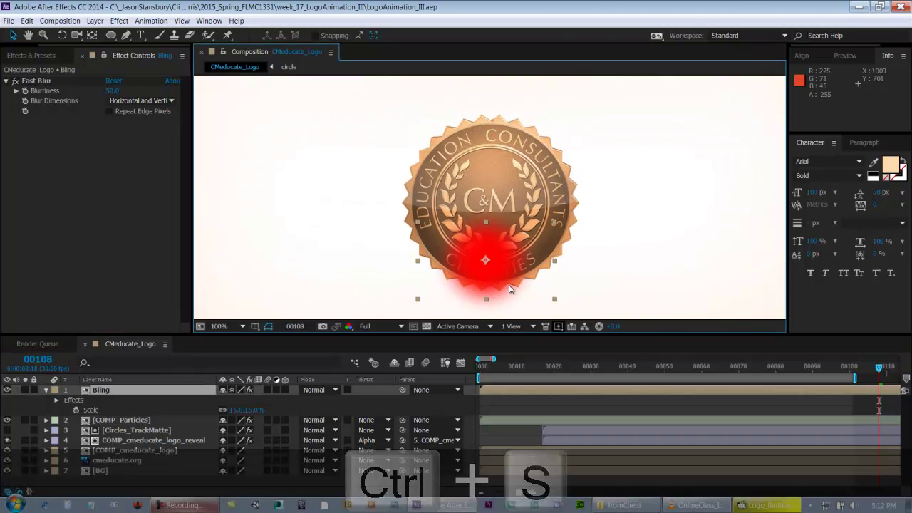
pyautogui.scroll(-2, 498, 267)
pyautogui.moveTo(488, 241); pyautogui.dragTo(486, 231)
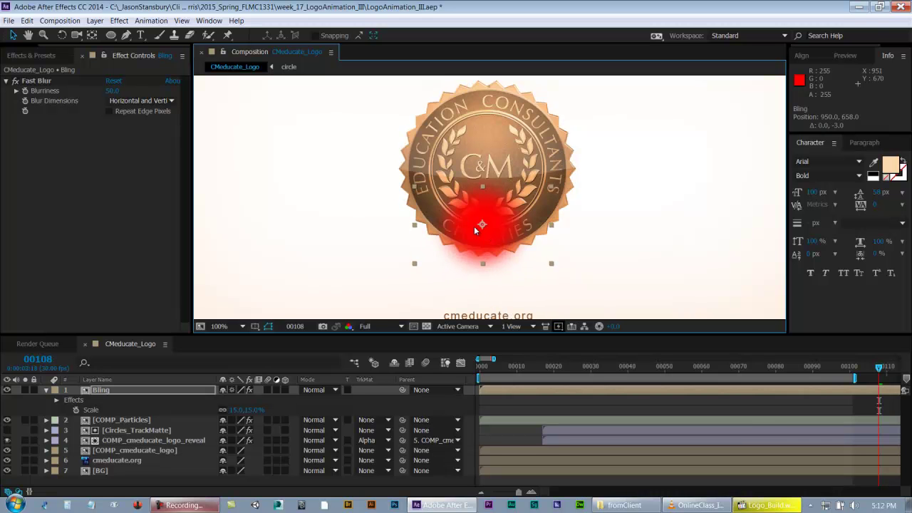
pyautogui.hotkey('ctrl', 's')
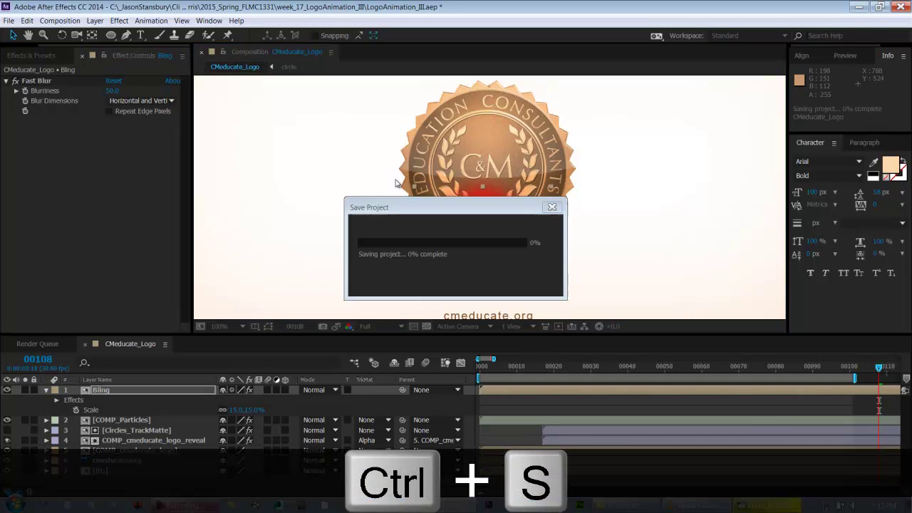
# Set the first Position keyframe of the Bling layer at frame 100 and save the project
pyautogui.click(94, 391)
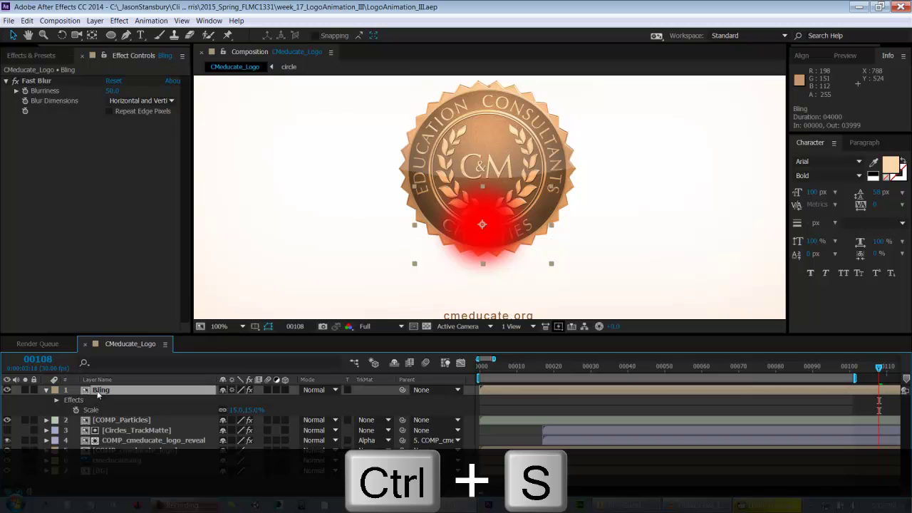
pyautogui.press('p')
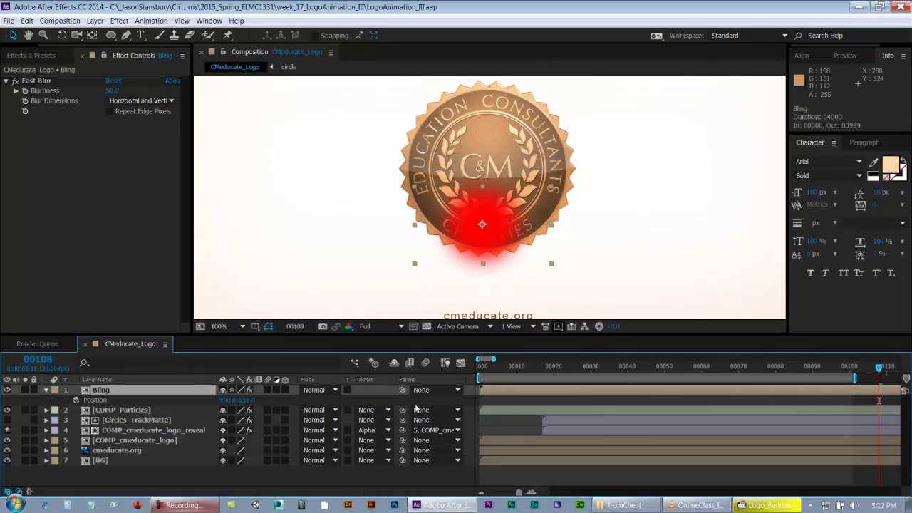
pyautogui.press('Home')
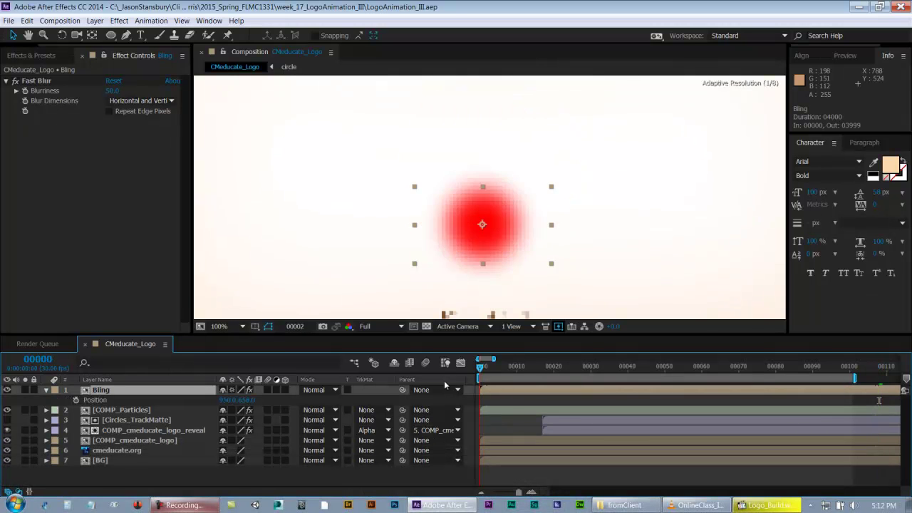
pyautogui.hotkey('ctrl', 's')
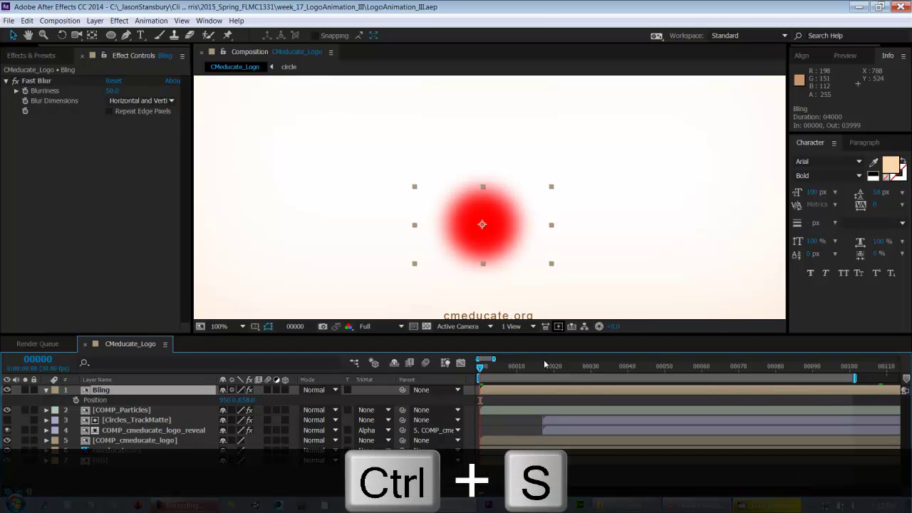
pyautogui.moveTo(544, 364); pyautogui.dragTo(737, 378)
pyautogui.moveTo(737, 411); pyautogui.dragTo(586, 419)
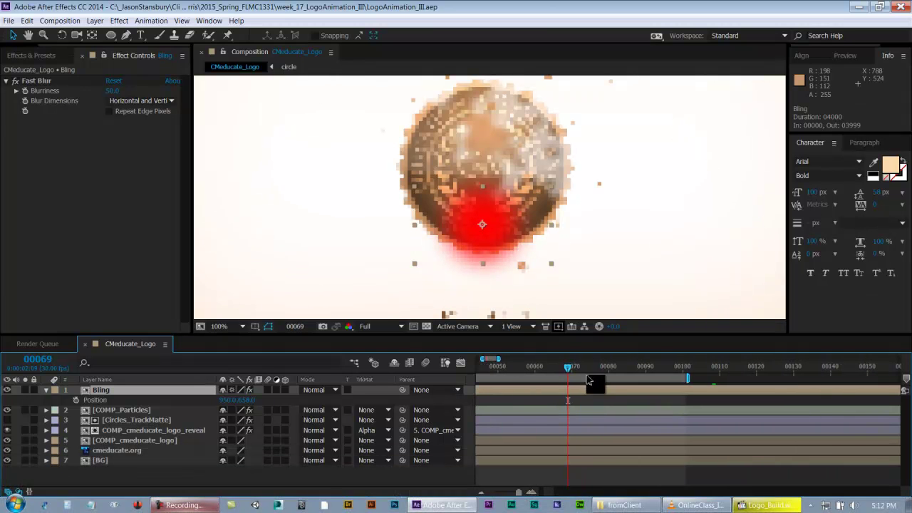
pyautogui.click(683, 366)
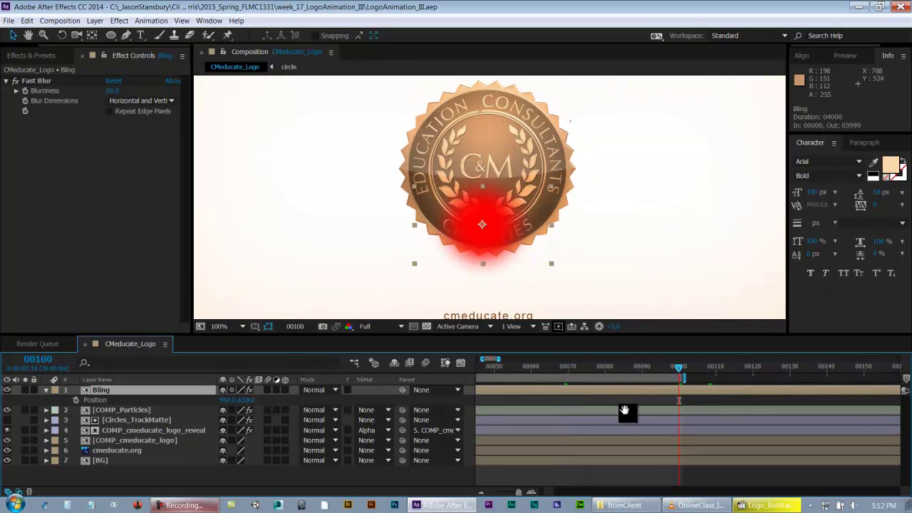
pyautogui.moveTo(627, 413); pyautogui.dragTo(511, 397)
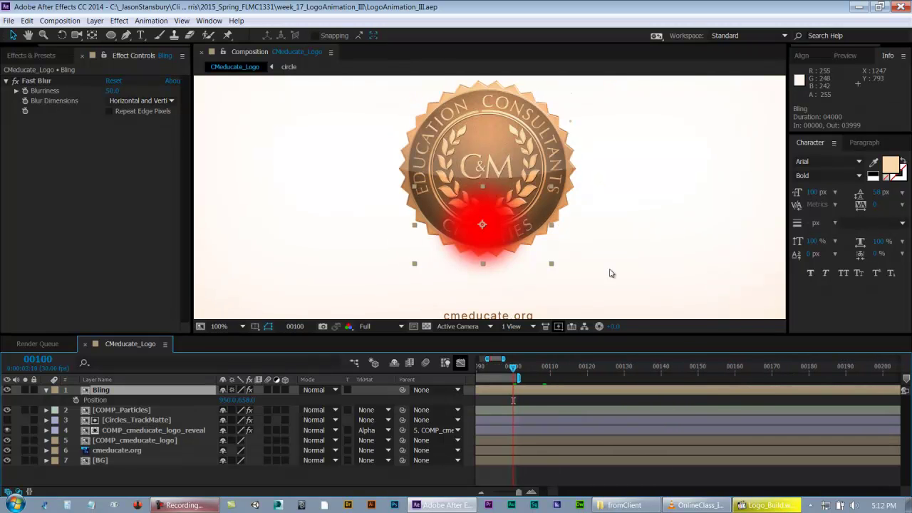
pyautogui.hotkey('ctrl', 's')
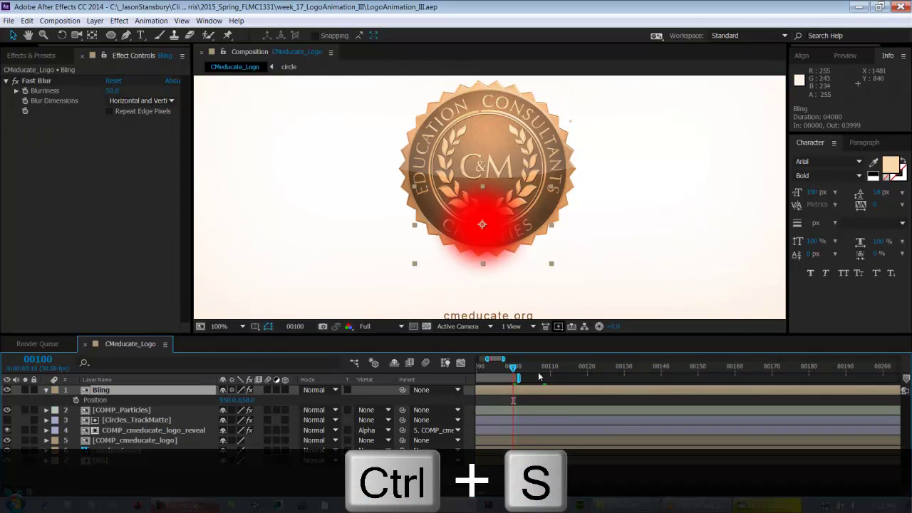
pyautogui.click(76, 400)
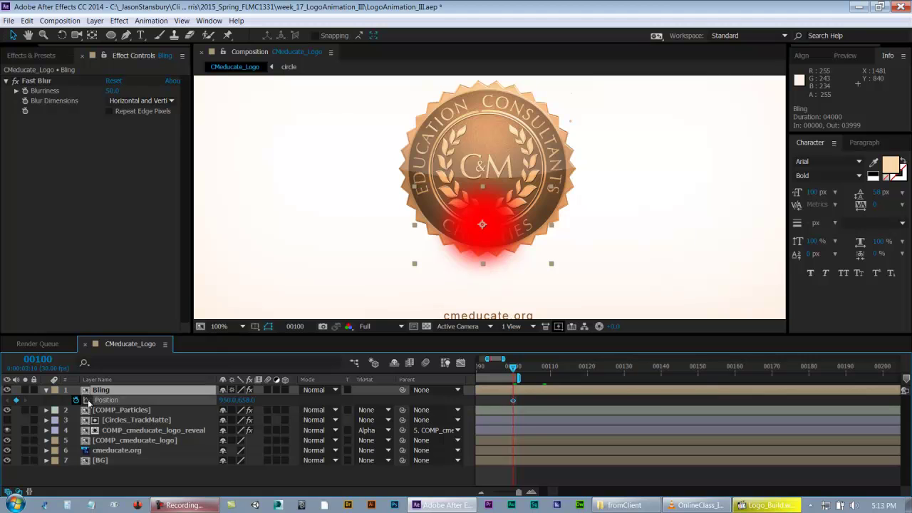
pyautogui.hotkey('ctrl', 's')
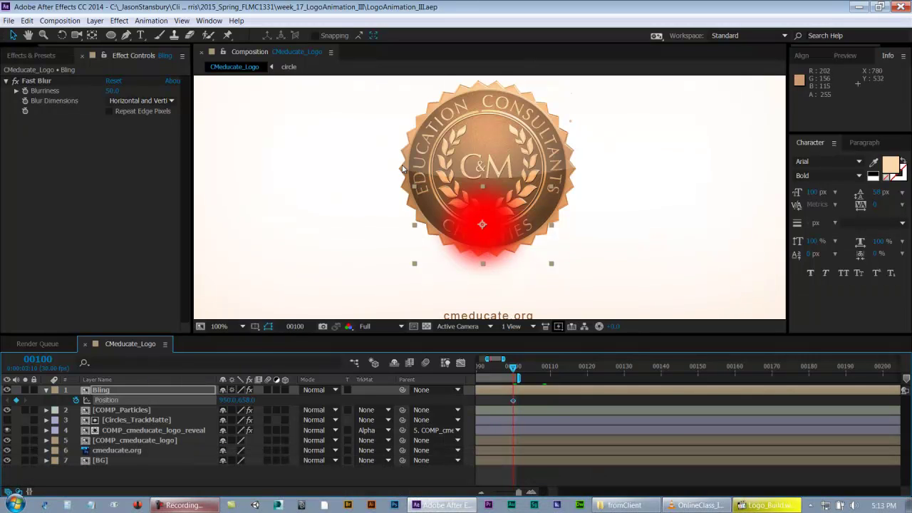
pyautogui.click(110, 35)
pyautogui.moveTo(239, 141); pyautogui.dragTo(348, 250)
pyautogui.press('v')
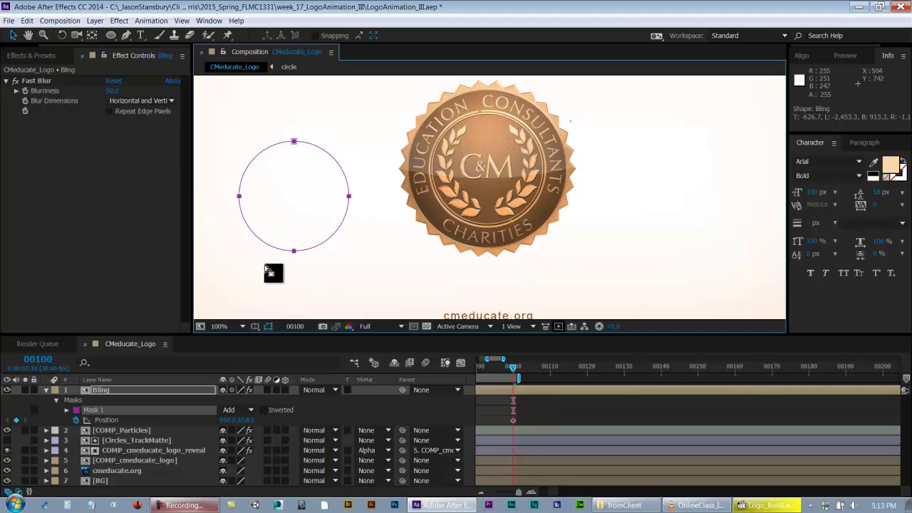
pyautogui.click(116, 261)
pyautogui.click(99, 409)
pyautogui.press('Delete')
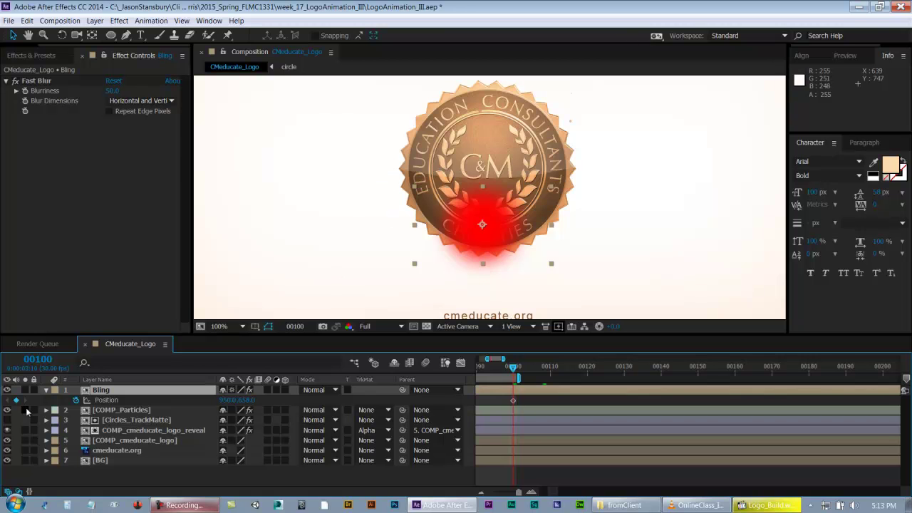
pyautogui.hotkey('ctrl', 's')
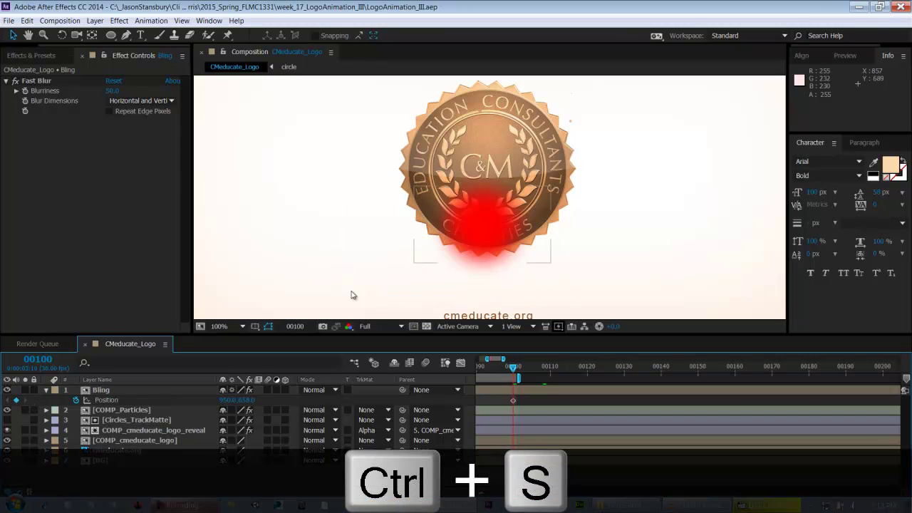
# Keyframe the Bling circle at the seal's left edge at frame 110 and at its top, 953, 430, at frame 120
pyautogui.click(103, 392)
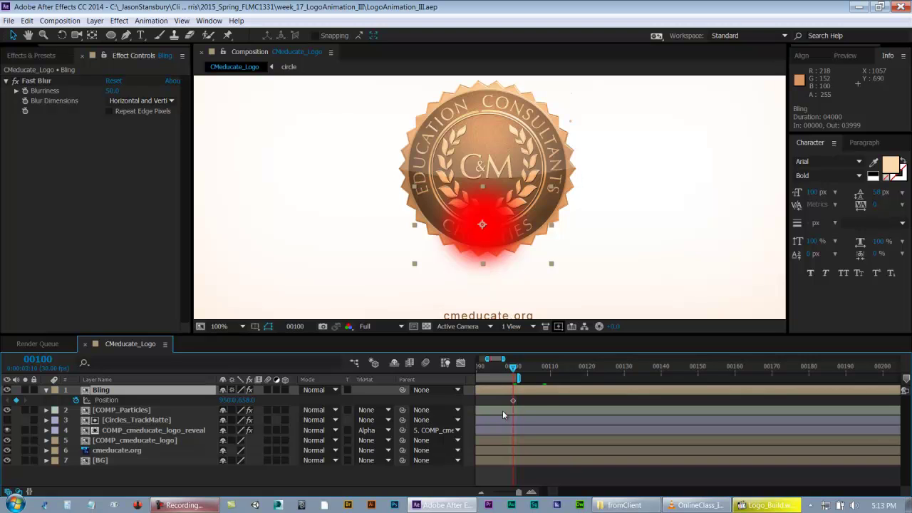
pyautogui.click(550, 377)
pyautogui.moveTo(490, 245); pyautogui.dragTo(417, 190)
pyautogui.click(587, 371)
pyautogui.moveTo(410, 184); pyautogui.dragTo(488, 184)
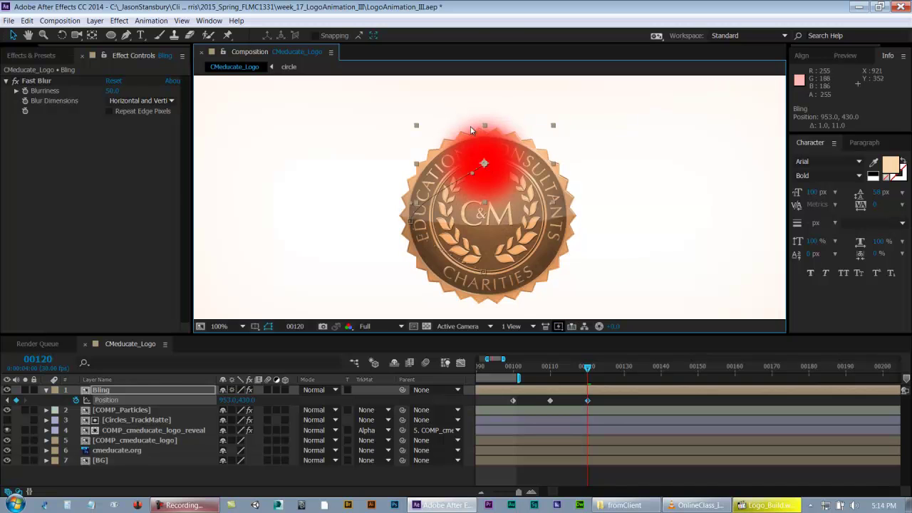
# Move the Bling circle inward to 851, 551 at frame 110 and nudge it slightly upward at frame 100
pyautogui.click(549, 366)
pyautogui.moveTo(412, 237); pyautogui.dragTo(437, 238)
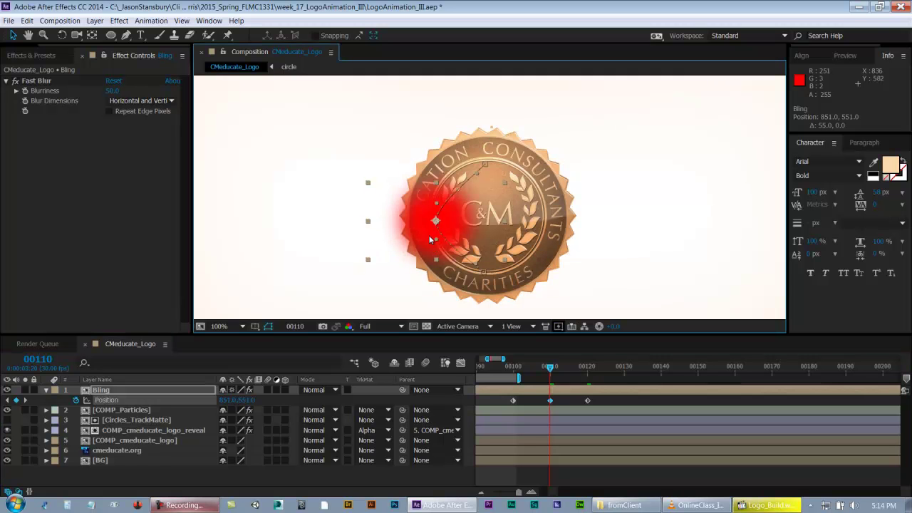
pyautogui.click(517, 376)
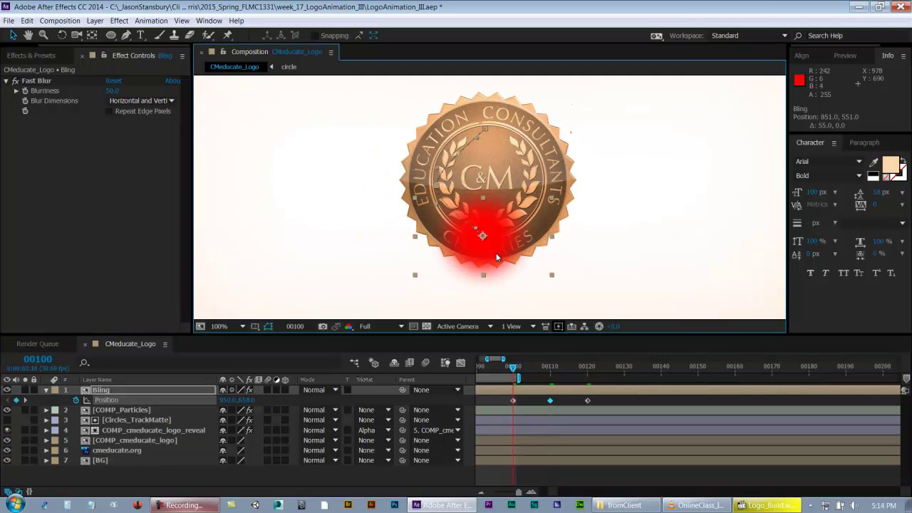
pyautogui.moveTo(497, 259); pyautogui.dragTo(496, 252)
# Keyframe the Bling circle on the seal's right side at 1062, 540 at frame 130, and advance to frame 140
pyautogui.moveTo(586, 370); pyautogui.dragTo(624, 372)
pyautogui.moveTo(485, 127); pyautogui.dragTo(548, 188)
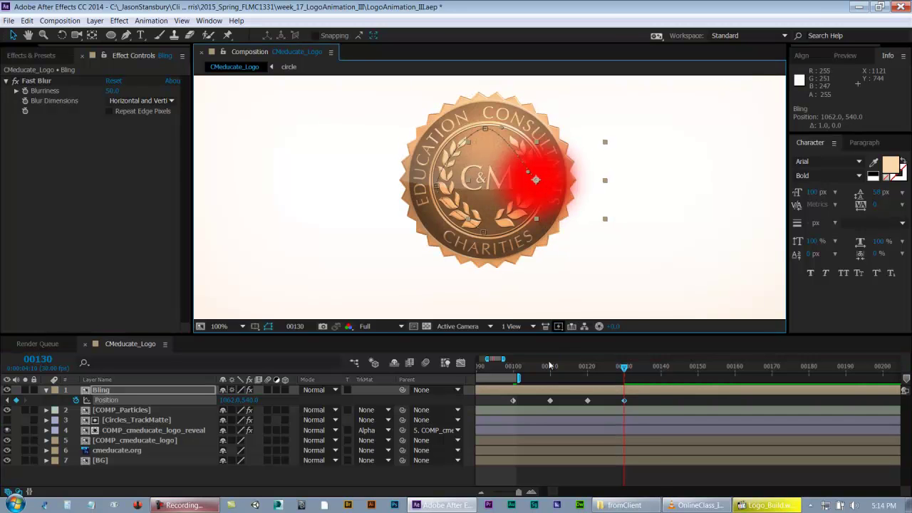
pyautogui.click(661, 372)
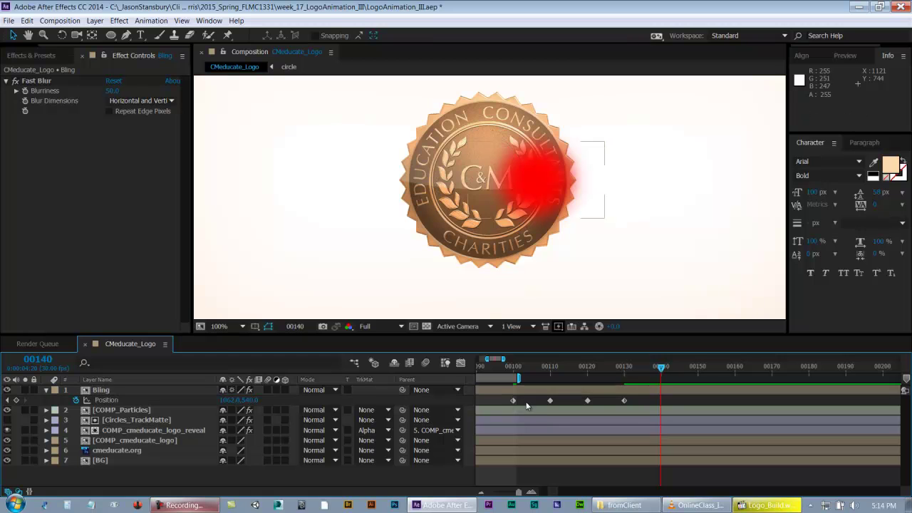
# Copy the Bling layer's first Position keyframe to frame 140 to close the orbit
pyautogui.click(511, 400)
pyautogui.hotkey('ctrl', 'c')
pyautogui.hotkey('ctrl', 'v')
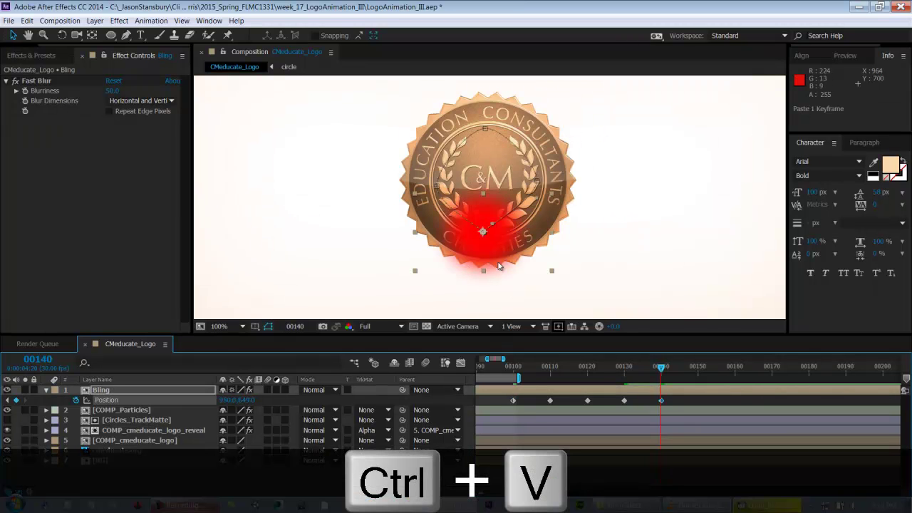
# Try Linear spatial interpolation on all five Bling Position keyframes
pyautogui.click(573, 404)
pyautogui.moveTo(690, 397); pyautogui.dragTo(510, 403)
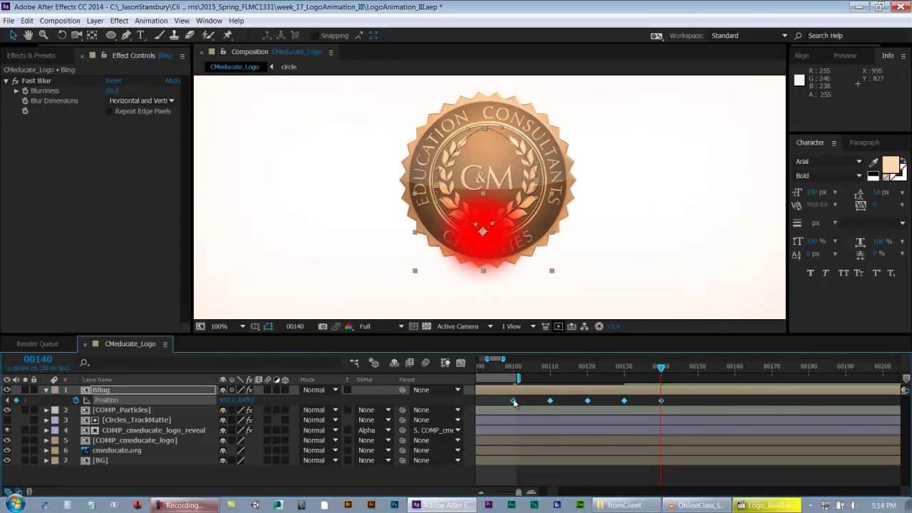
pyautogui.rightClick(513, 403)
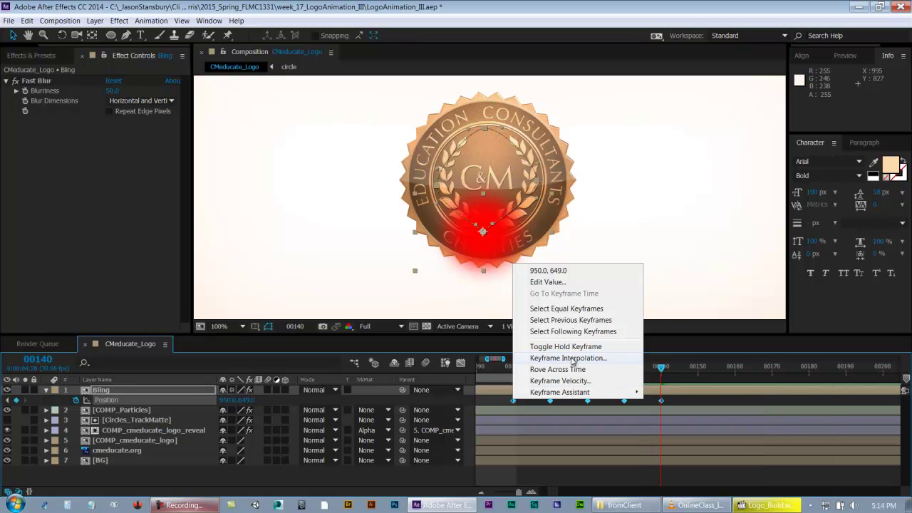
pyautogui.click(567, 357)
pyautogui.click(193, 205)
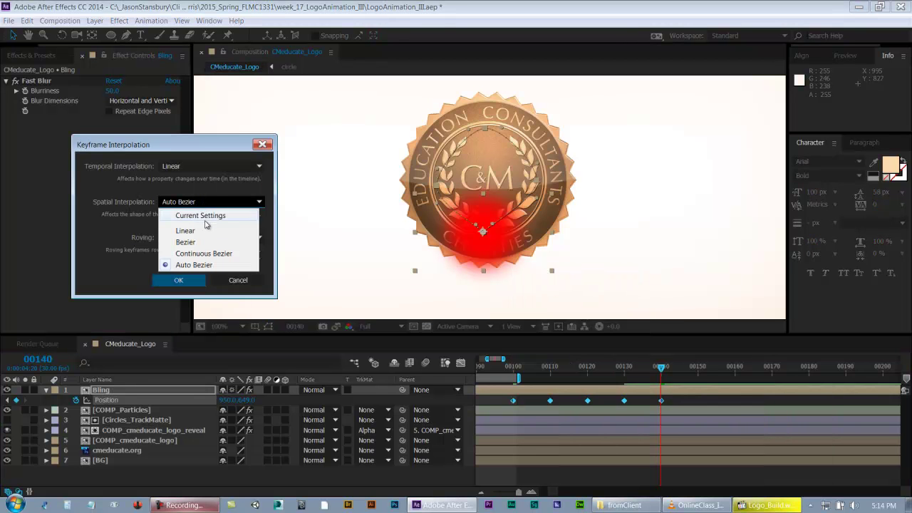
pyautogui.click(205, 231)
pyautogui.click(183, 279)
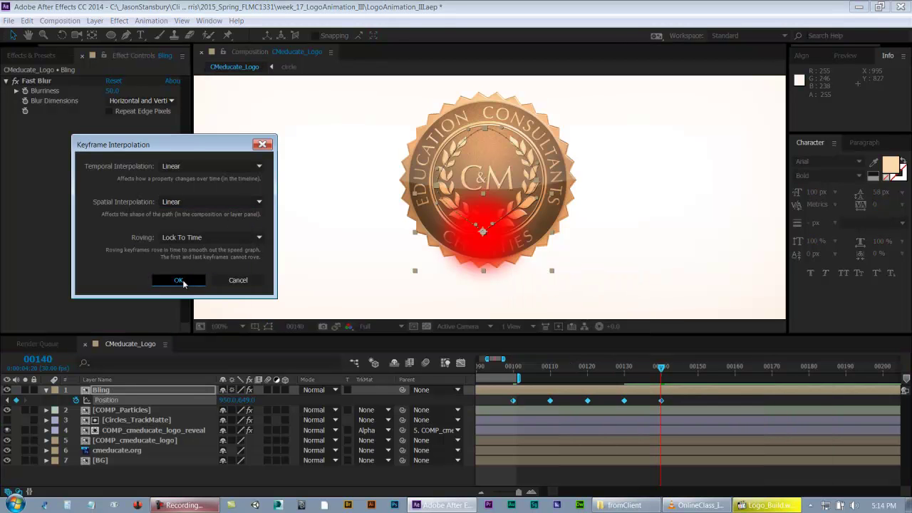
# Set the spatial interpolation of all selected Bling Position keyframes to Continuous Bezier
pyautogui.rightClick(513, 401)
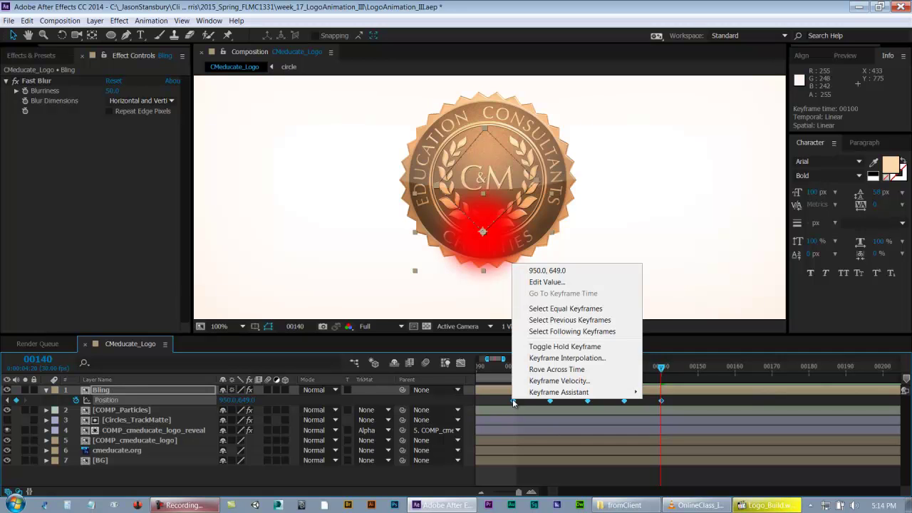
pyautogui.click(564, 357)
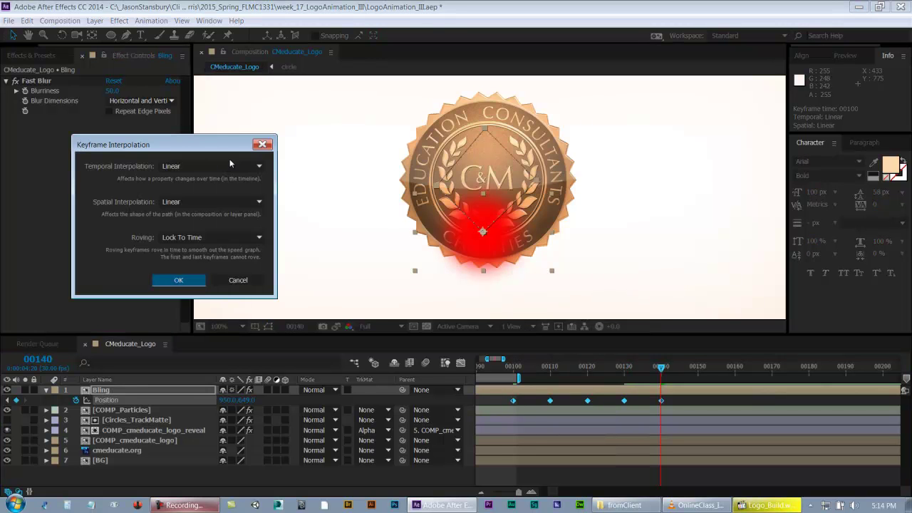
pyautogui.click(193, 202)
pyautogui.click(195, 255)
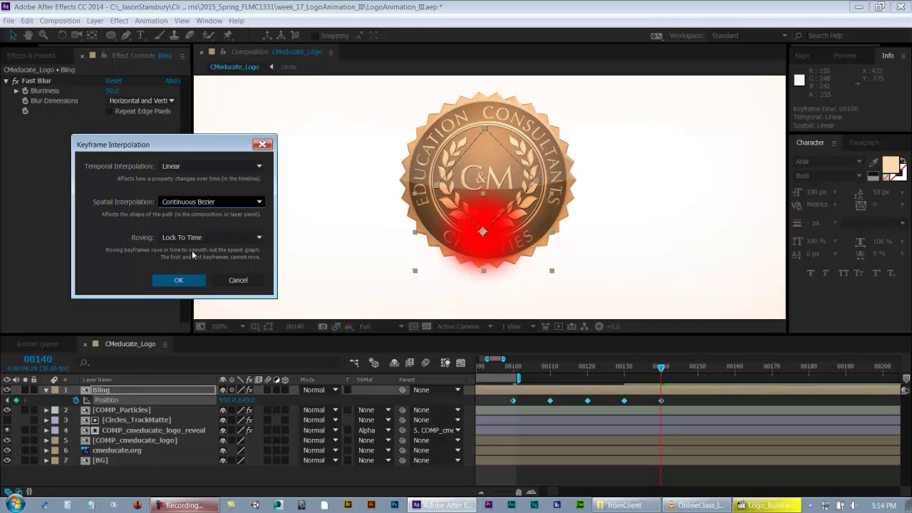
pyautogui.click(179, 281)
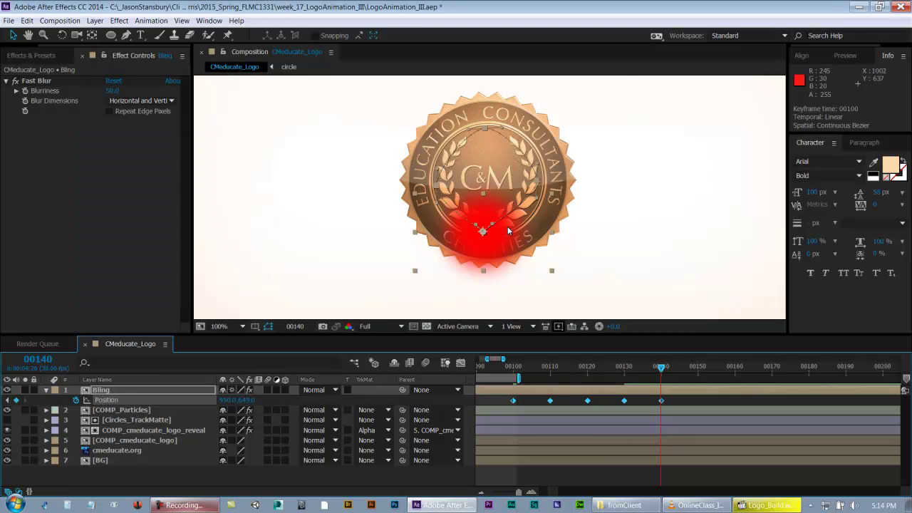
# Reshape the Bezier handles at the lowest and highest points of the Bling motion path toward a round orbit
pyautogui.press('.')
pyautogui.moveTo(517, 201); pyautogui.dragTo(534, 225)
pyautogui.press('`')
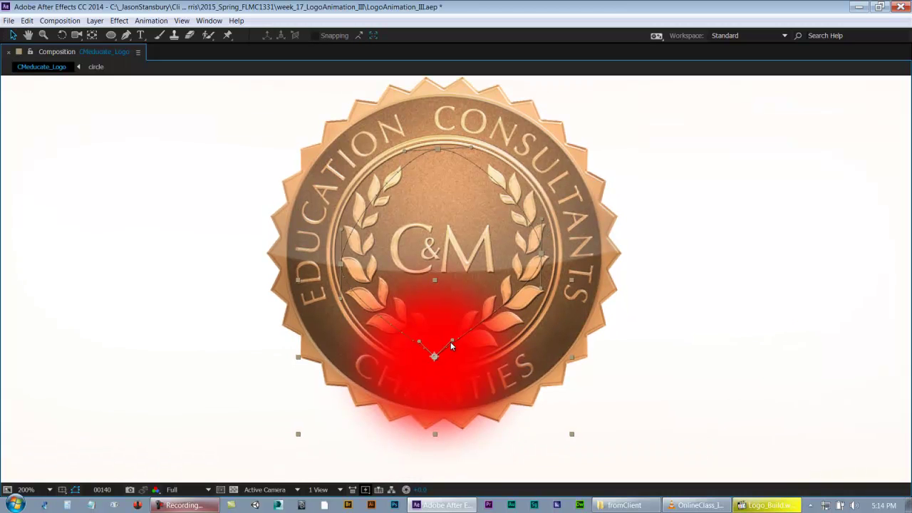
pyautogui.moveTo(452, 339); pyautogui.dragTo(410, 357)
pyautogui.moveTo(404, 154); pyautogui.dragTo(378, 152)
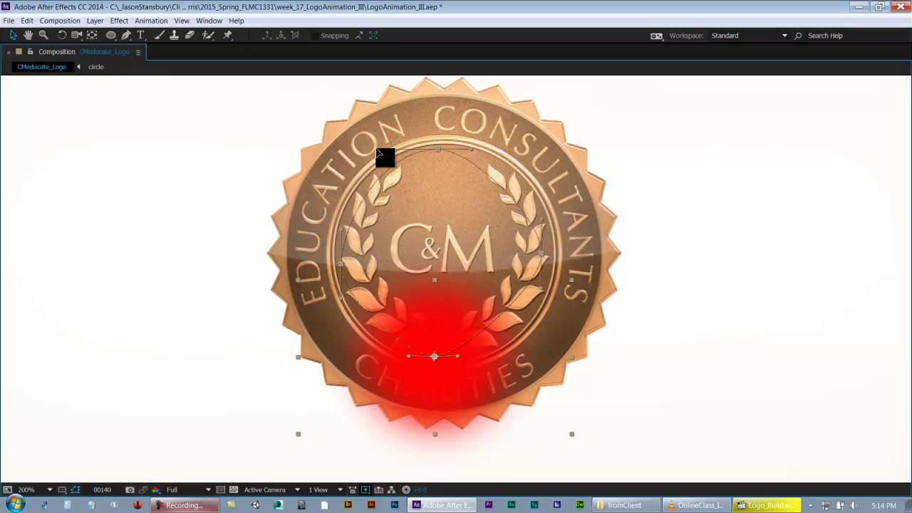
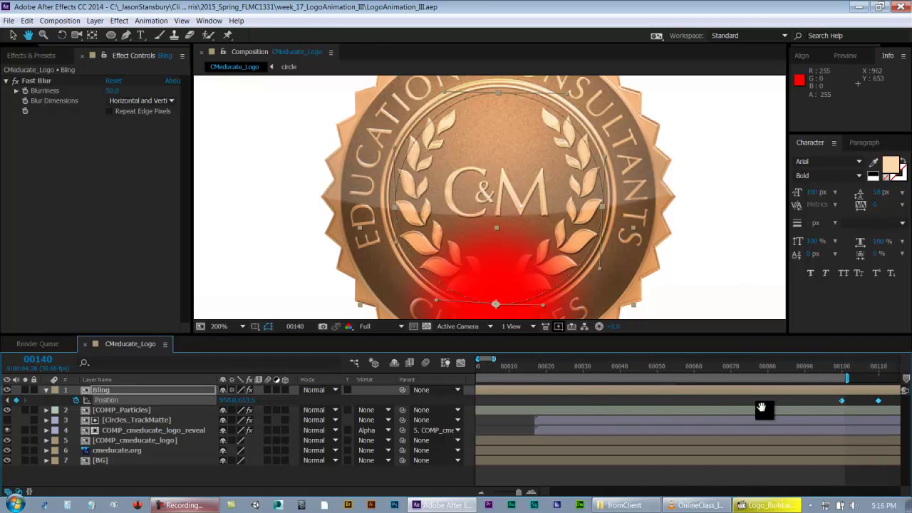
# Examine the seal reveal's timing between about frames 29 and 49, hiding the Bling layer temporarily
pyautogui.moveTo(570, 368); pyautogui.dragTo(655, 368)
pyautogui.press('-')
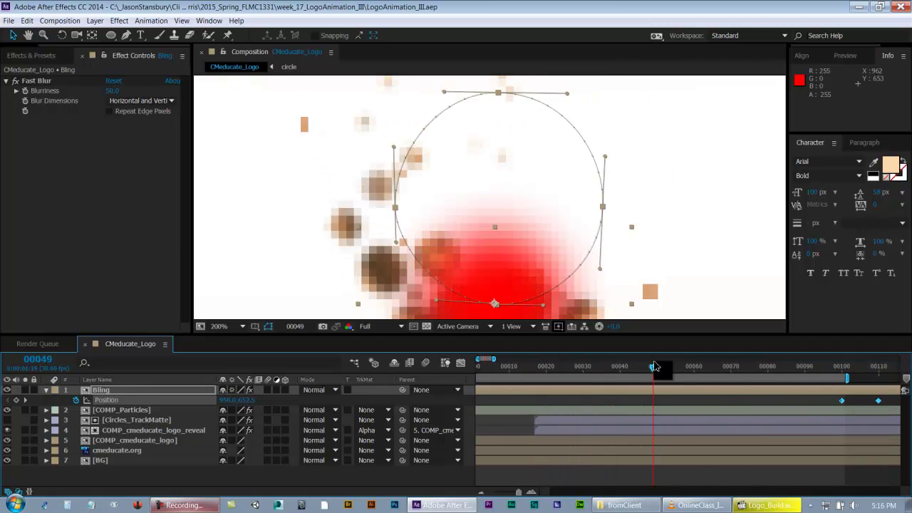
pyautogui.press(',')
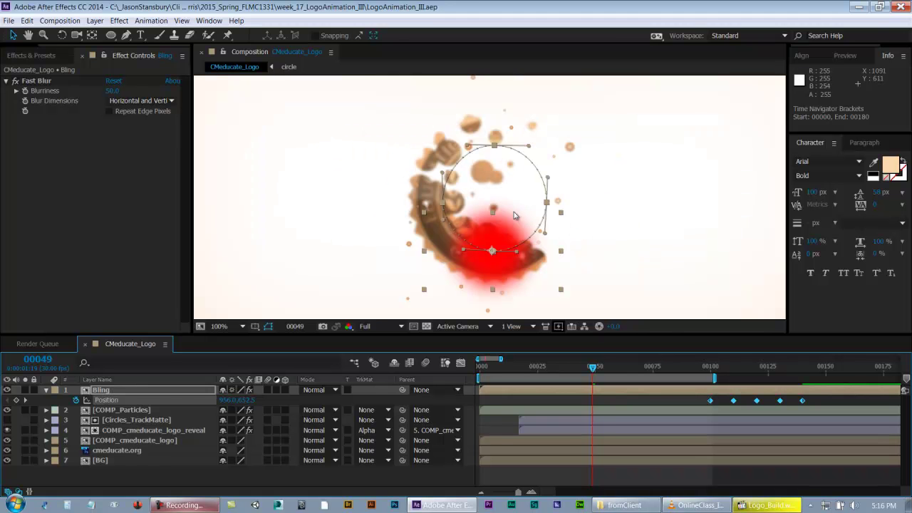
pyautogui.moveTo(591, 369); pyautogui.dragTo(547, 386)
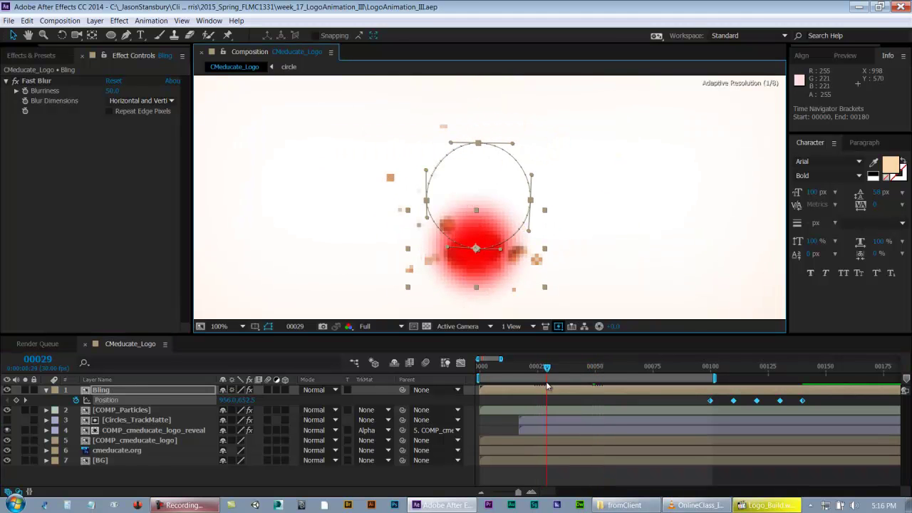
pyautogui.click(7, 389)
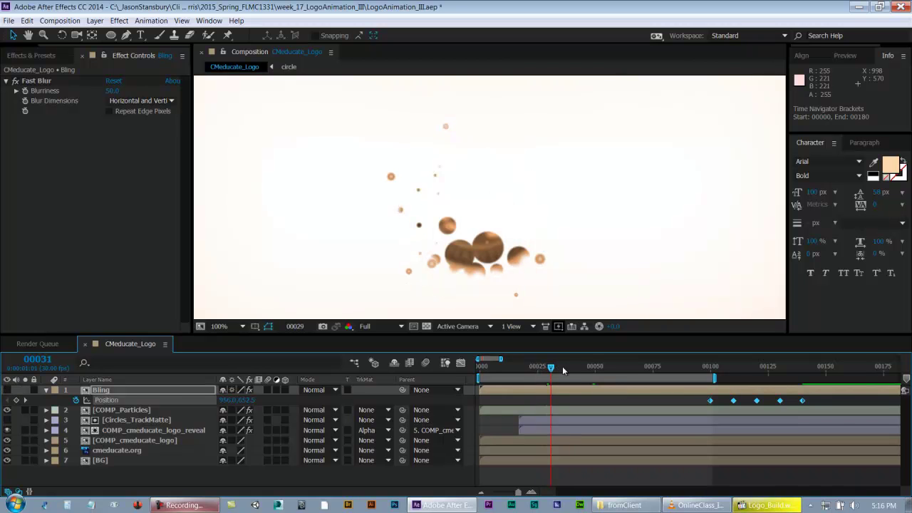
pyautogui.moveTo(555, 371); pyautogui.dragTo(589, 369)
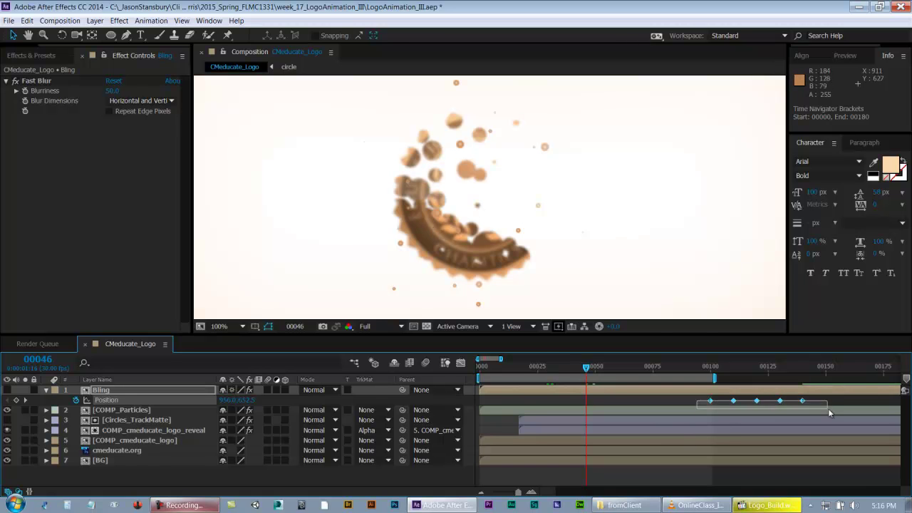
pyautogui.click(6, 391)
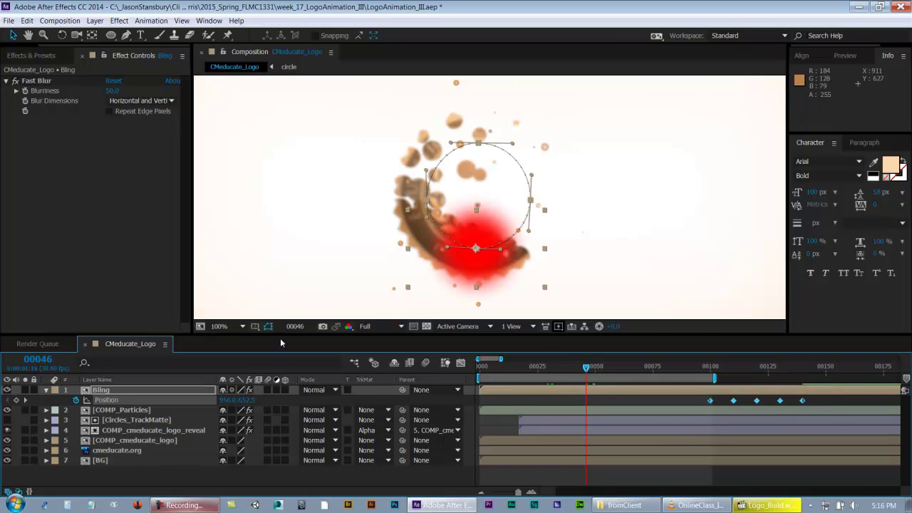
# Shift all Bling Position keyframes earlier so the orbit starts at frame 38, following the seal reveal
pyautogui.moveTo(710, 403); pyautogui.dragTo(555, 412)
pyautogui.moveTo(532, 367); pyautogui.dragTo(636, 369)
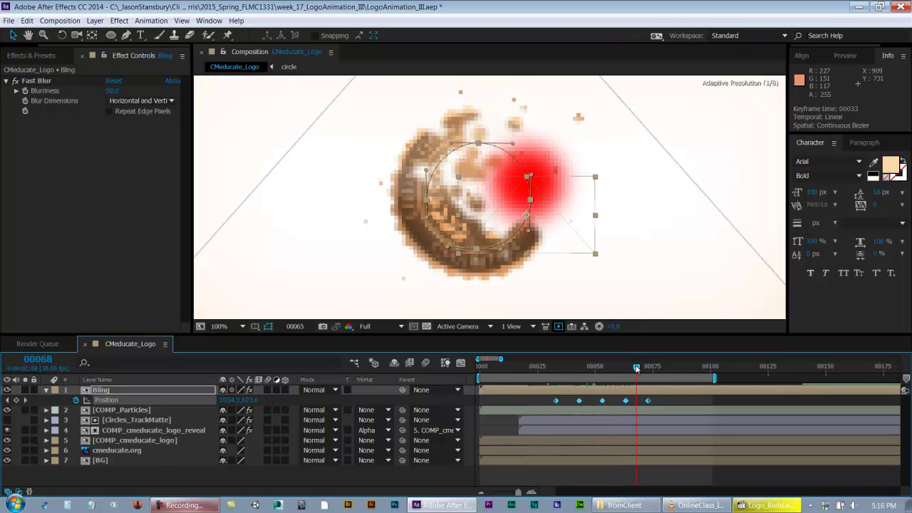
pyautogui.moveTo(555, 401); pyautogui.dragTo(566, 401)
pyautogui.moveTo(529, 368); pyautogui.dragTo(591, 367)
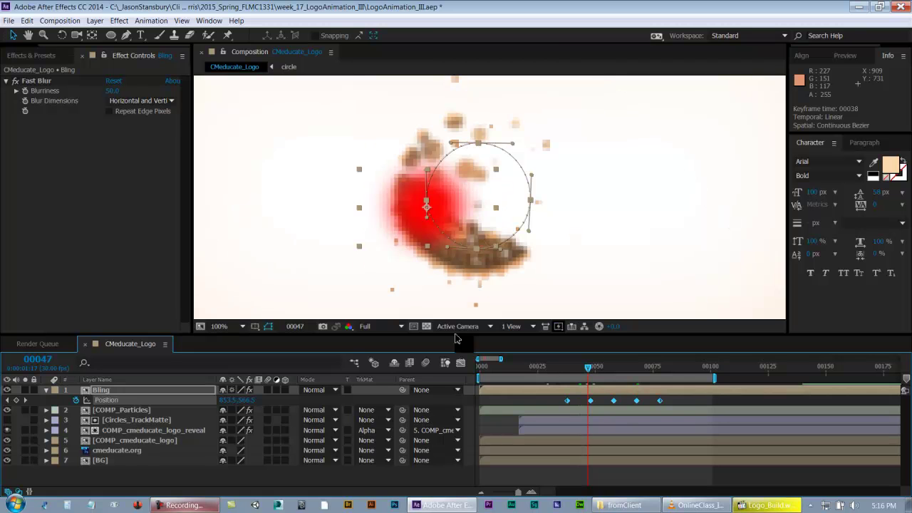
# Set the composition's preview resolution to Half, preview the orbit against the reveal, and save the project
pyautogui.click(367, 325)
pyautogui.click(379, 368)
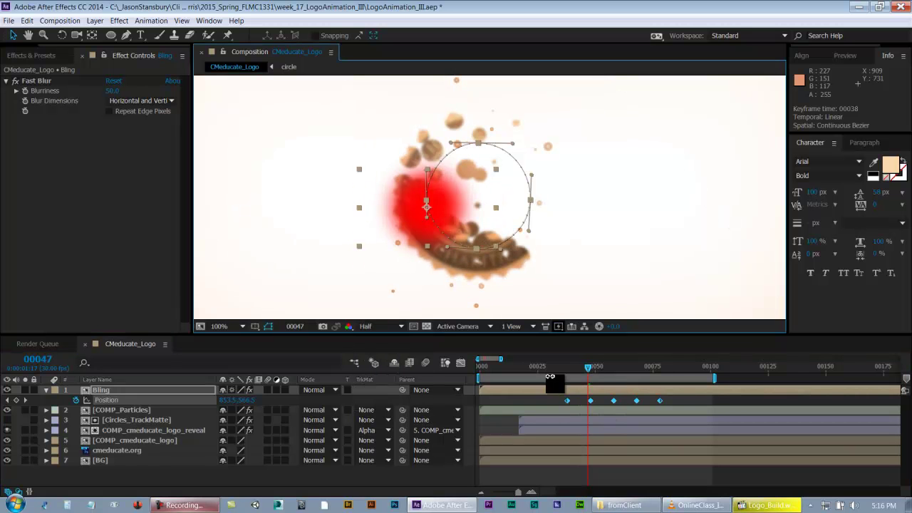
pyautogui.moveTo(562, 367); pyautogui.dragTo(602, 371)
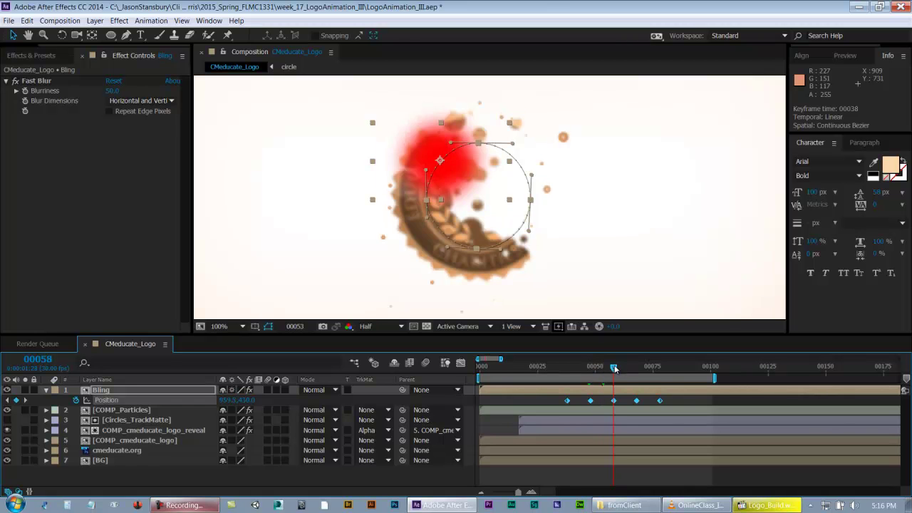
pyautogui.click(630, 367)
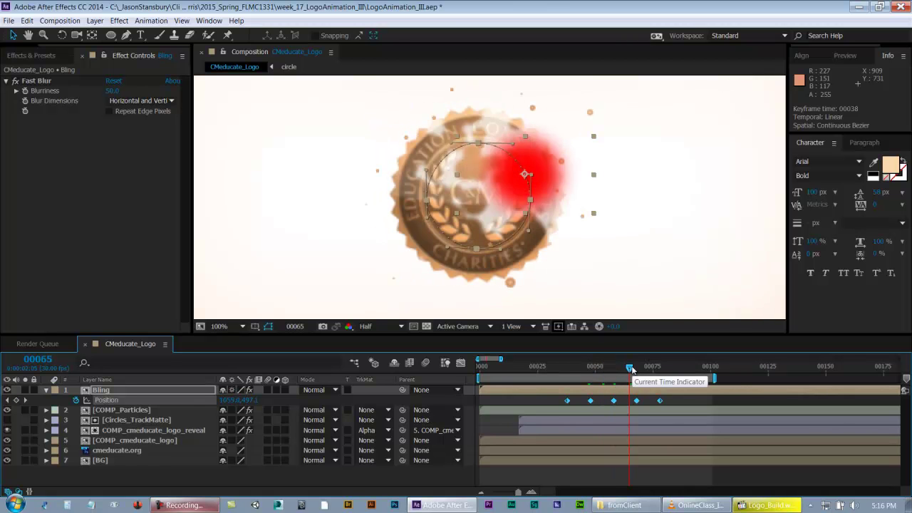
pyautogui.moveTo(631, 368); pyautogui.dragTo(649, 370)
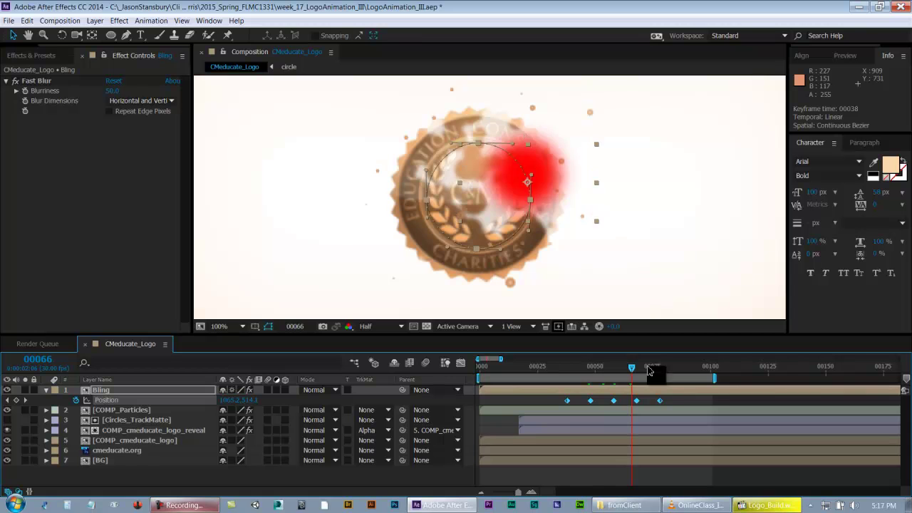
pyautogui.press('KP_0')
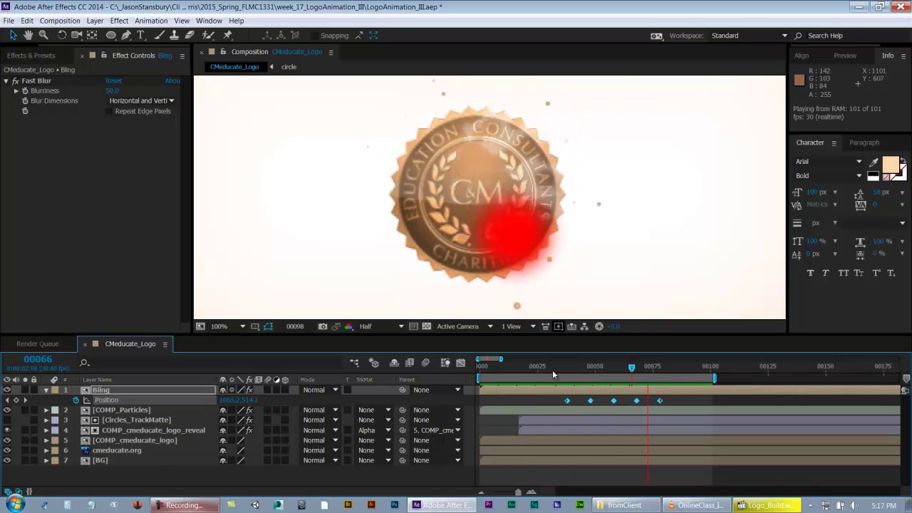
pyautogui.hotkey('ctrl', 's')
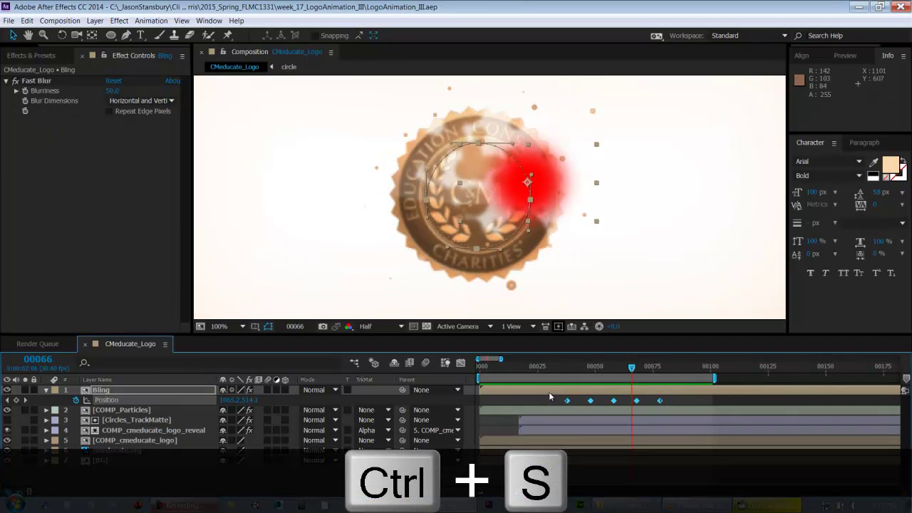
# Add a 100% Opacity keyframe to the Bling layer at frame 38 and copy it to frame 48
pyautogui.moveTo(596, 372); pyautogui.dragTo(614, 369)
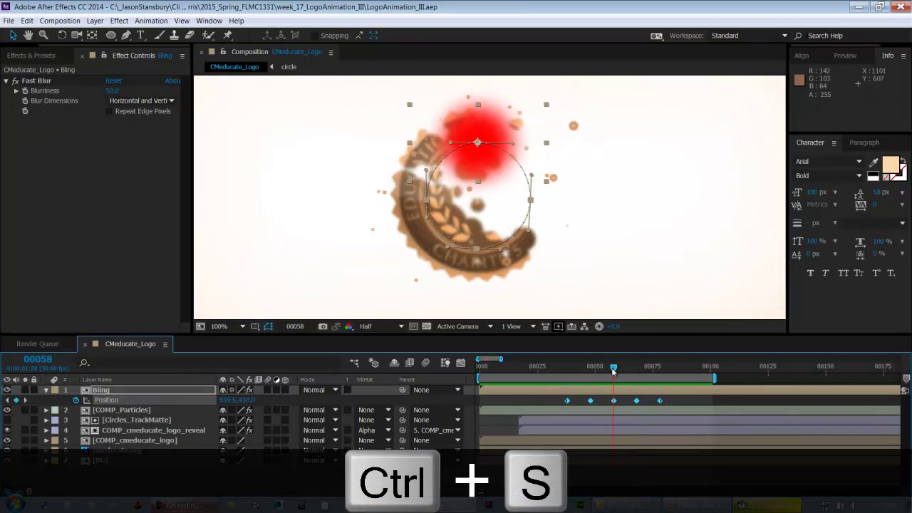
pyautogui.click(567, 373)
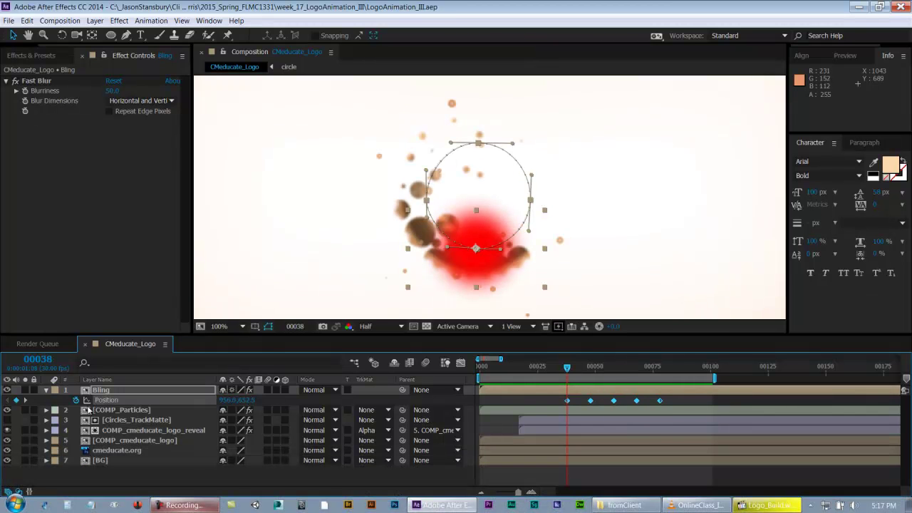
pyautogui.click(66, 399)
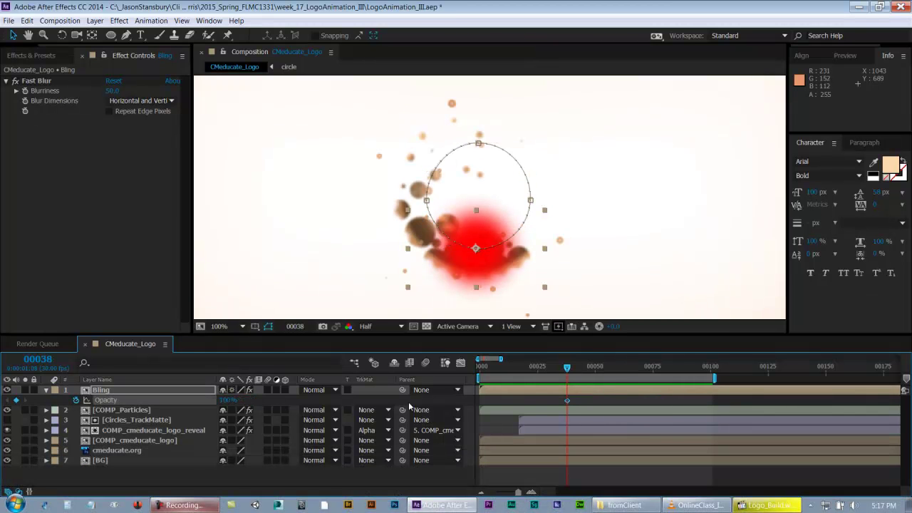
pyautogui.hotkey('alt', 'shift', 't')
pyautogui.click(589, 371)
pyautogui.hotkey('ctrl', 'c')
pyautogui.hotkey('ctrl', 'v')
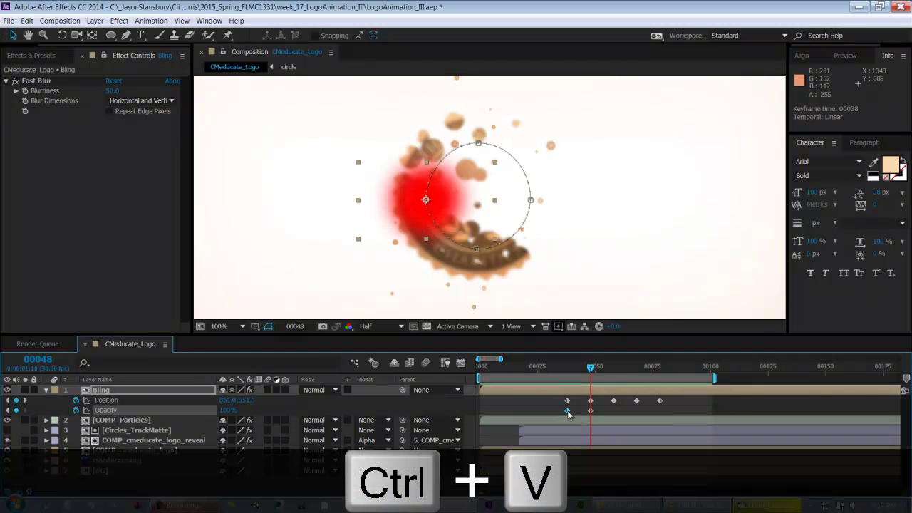
# Set the frame 38 Opacity keyframe to 0% and copy the 100% keyframe from frame 48 to frame 68
pyautogui.doubleClick(567, 411)
pyautogui.press('Return')
pyautogui.click(636, 367)
pyautogui.click(590, 411)
pyautogui.hotkey('ctrl', 'c')
pyautogui.hotkey('ctrl', 'v')
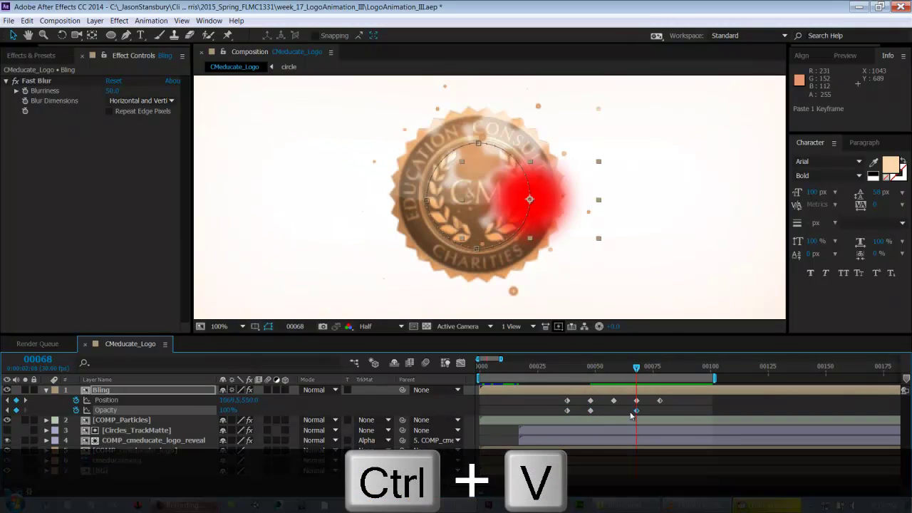
# Copy the Bling layer's 0% Opacity keyframe to frame 78 and save the project
pyautogui.click(658, 369)
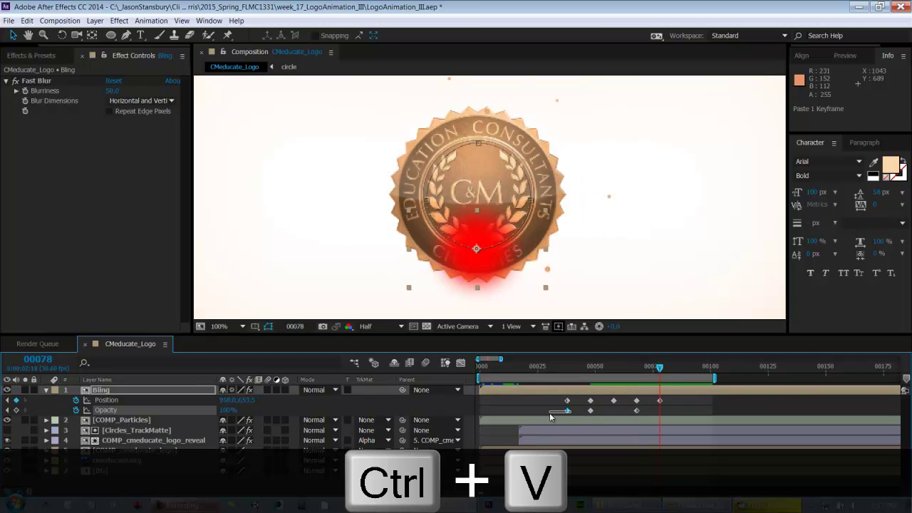
pyautogui.doubleClick(567, 411)
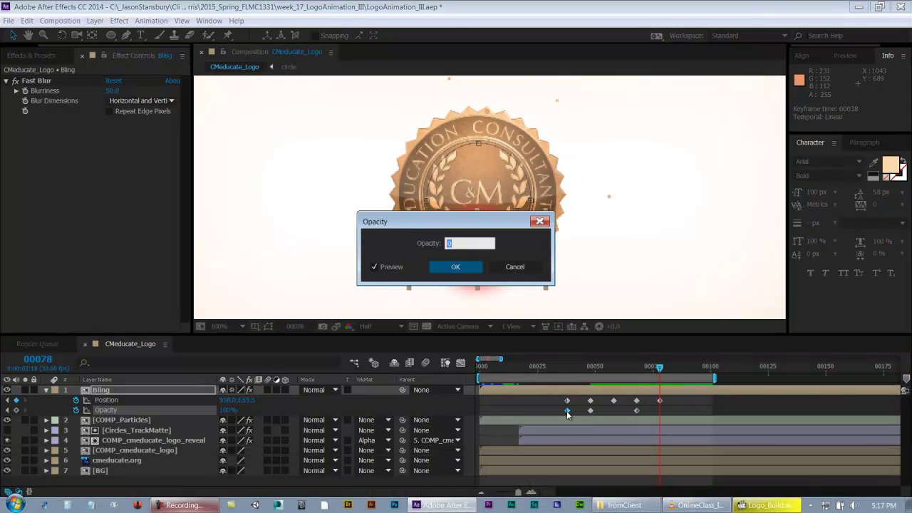
pyautogui.press('Return')
pyautogui.hotkey('ctrl', 'c')
pyautogui.hotkey('ctrl', 'v')
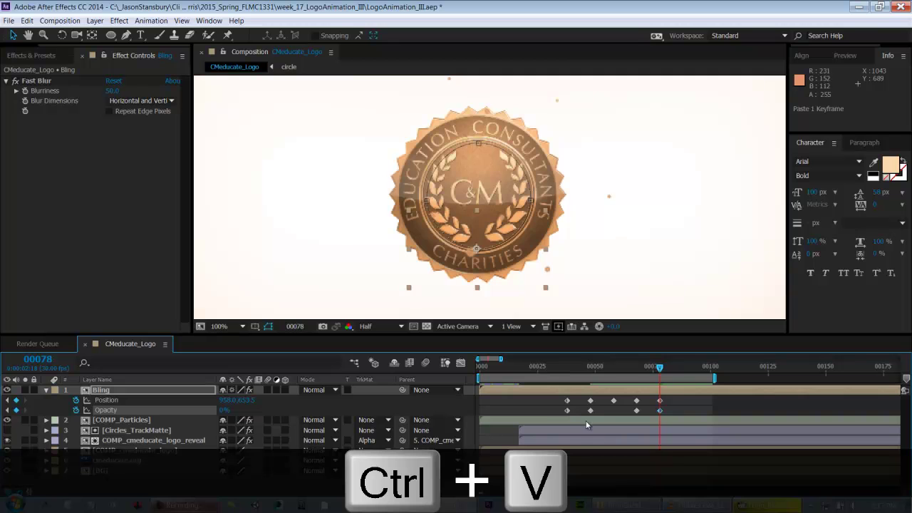
pyautogui.hotkey('ctrl', 's')
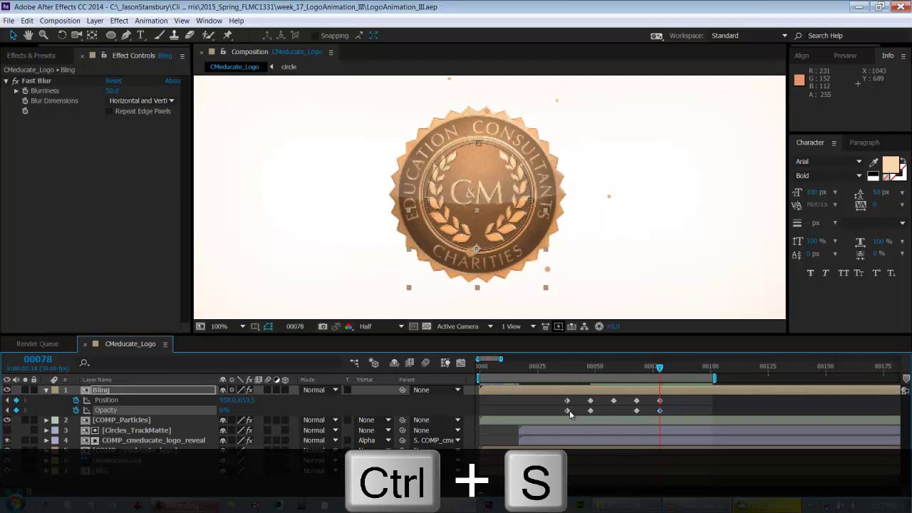
# Preview the Bling layer's fading orbit against the logo reveal and save the project
pyautogui.moveTo(568, 365); pyautogui.dragTo(576, 362)
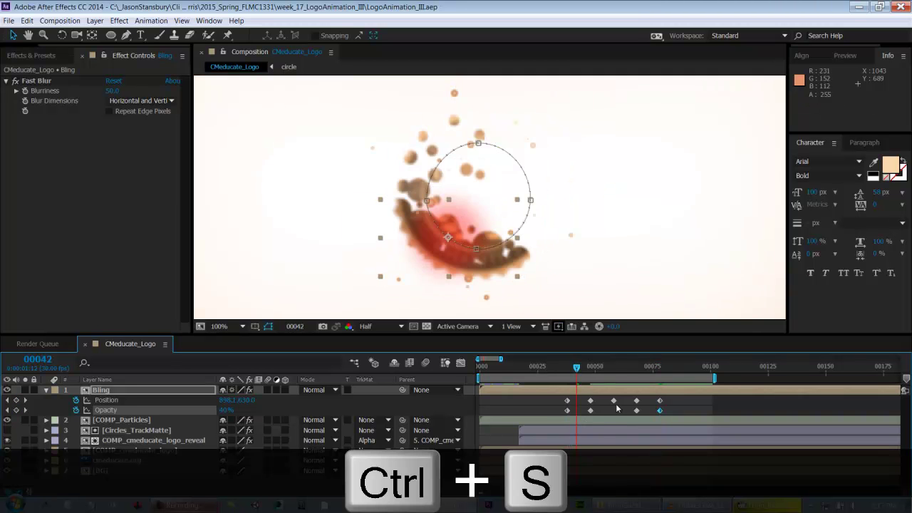
pyautogui.press('KP_0')
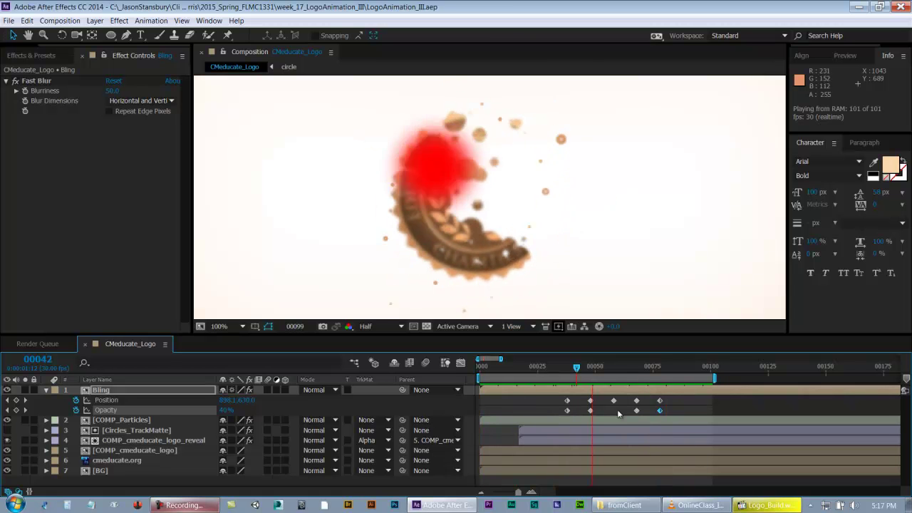
pyautogui.moveTo(551, 371); pyautogui.dragTo(643, 371)
pyautogui.hotkey('ctrl', 's')
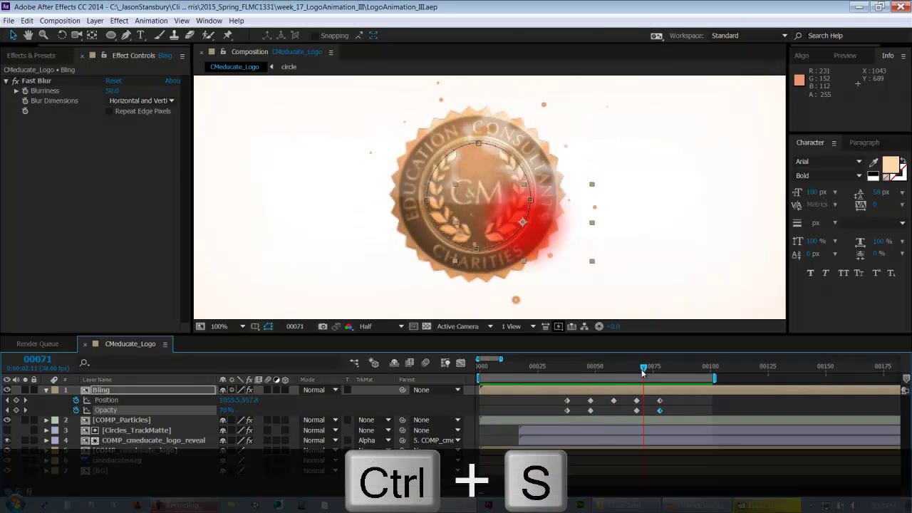
pyautogui.press('space')
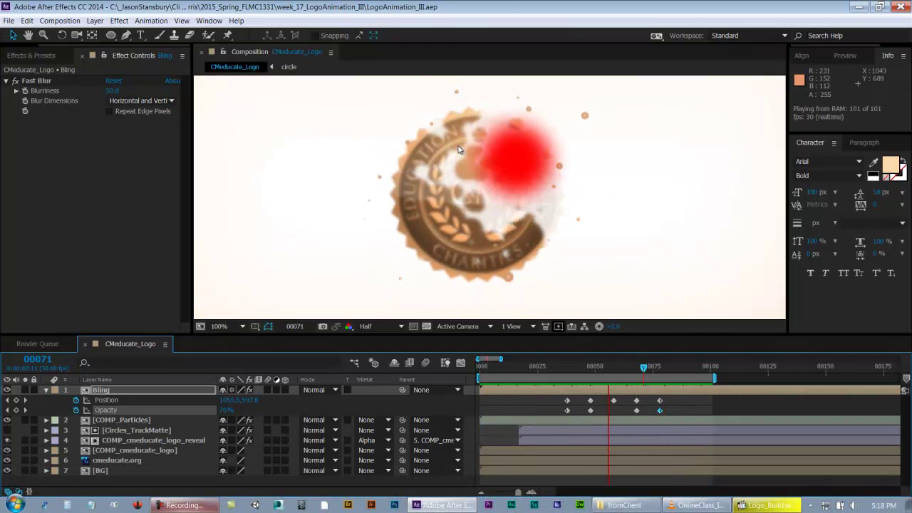
pyautogui.moveTo(560, 364); pyautogui.dragTo(517, 374)
pyautogui.hotkey('ctrl', 's')
# Stretch all of the Bling layer's Position and Opacity keyframes proportionally so the first pair starts at frame 25
pyautogui.moveTo(515, 369); pyautogui.dragTo(541, 375)
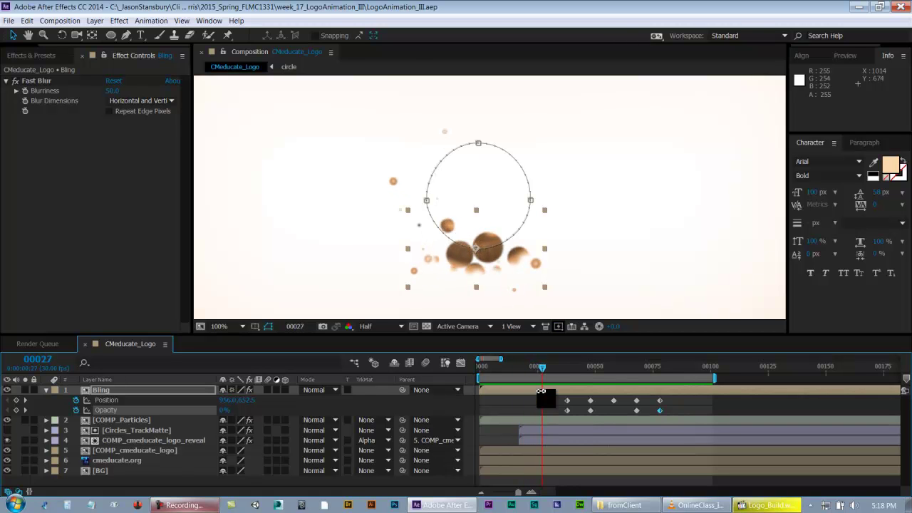
pyautogui.moveTo(541, 373); pyautogui.dragTo(539, 374)
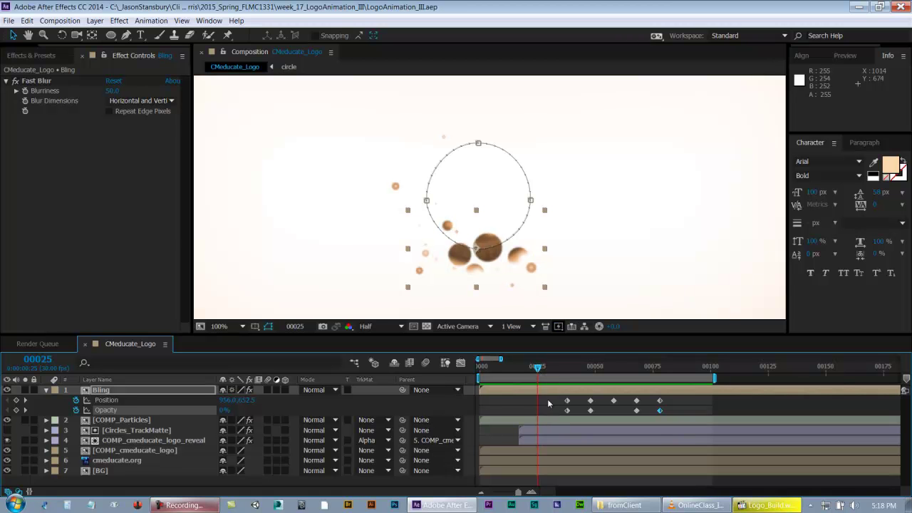
pyautogui.hotkey('ctrl', 's')
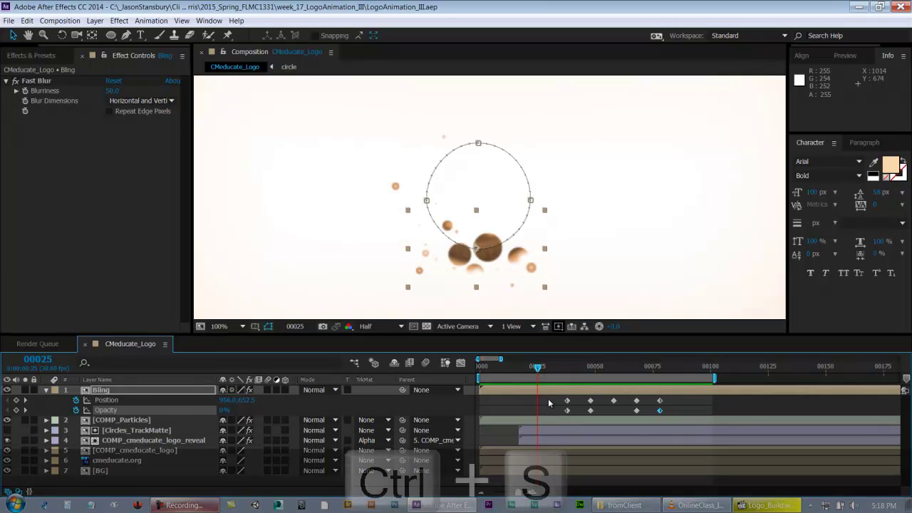
pyautogui.moveTo(547, 396); pyautogui.dragTo(675, 417)
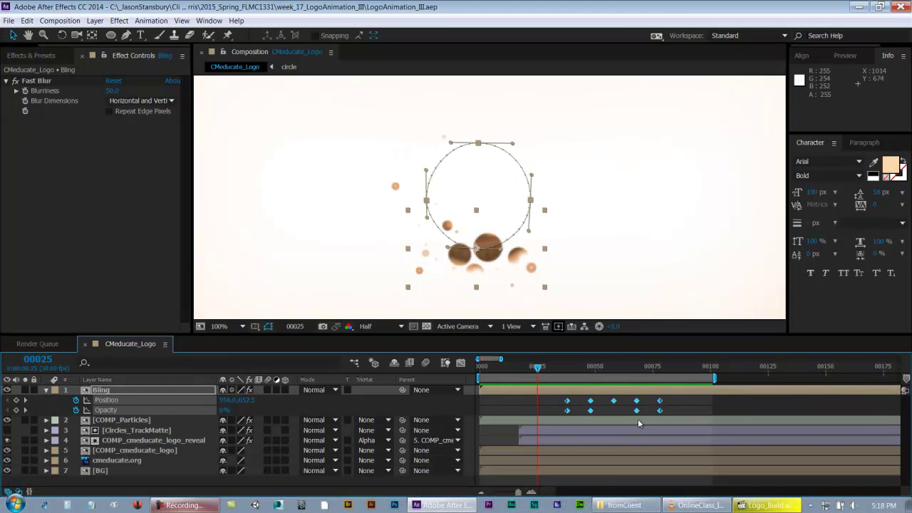
pyautogui.moveTo(553, 400); pyautogui.dragTo(669, 416)
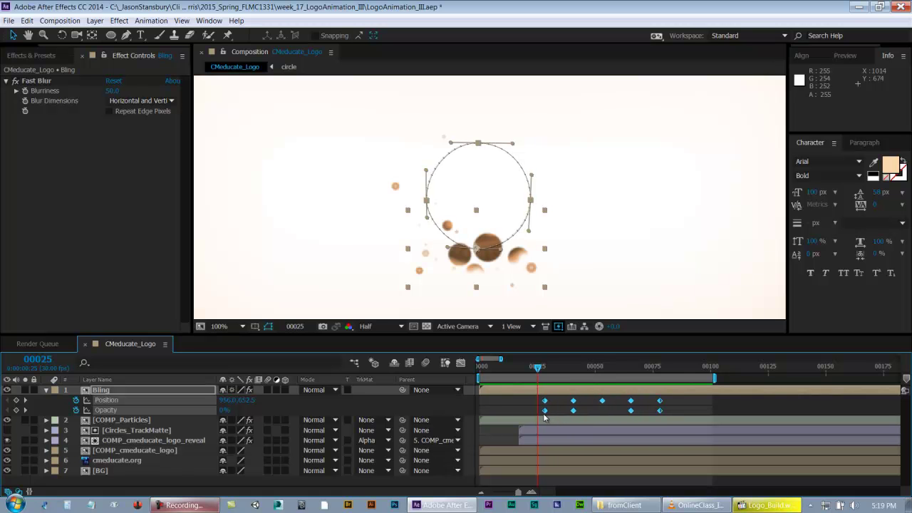
pyautogui.moveTo(546, 410); pyautogui.dragTo(538, 410)
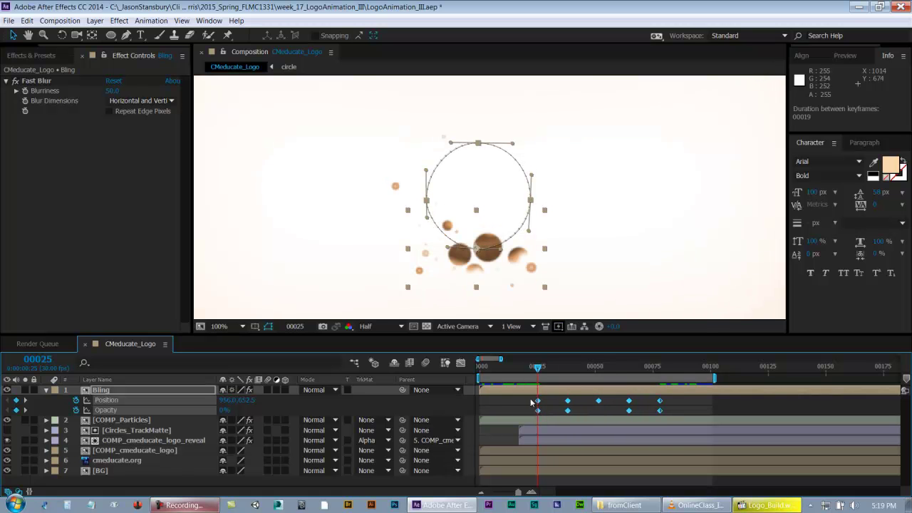
# Stretch the Bling layer's Position and Opacity keyframes so the last pair ends at frame 84, and save the project
pyautogui.moveTo(538, 368); pyautogui.dragTo(560, 368)
pyautogui.moveTo(631, 367)
pyautogui.mouseDown()
pyautogui.moveTo(666, 368)
pyautogui.moveTo(651, 367)
pyautogui.moveTo(667, 372)
pyautogui.moveTo(658, 403)
pyautogui.moveTo(530, 419)
pyautogui.mouseUp()
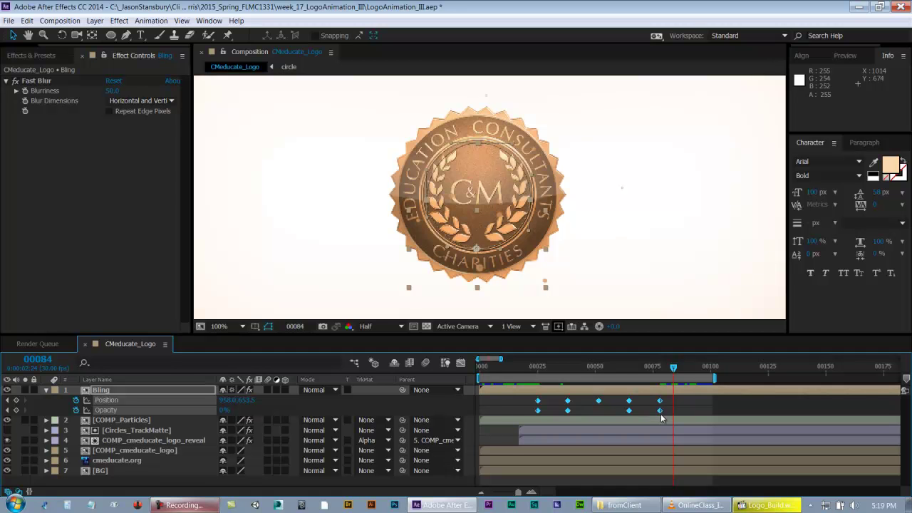
pyautogui.moveTo(676, 417); pyautogui.dragTo(703, 411)
pyautogui.moveTo(798, 410); pyautogui.dragTo(673, 410)
pyautogui.hotkey('ctrl', 's')
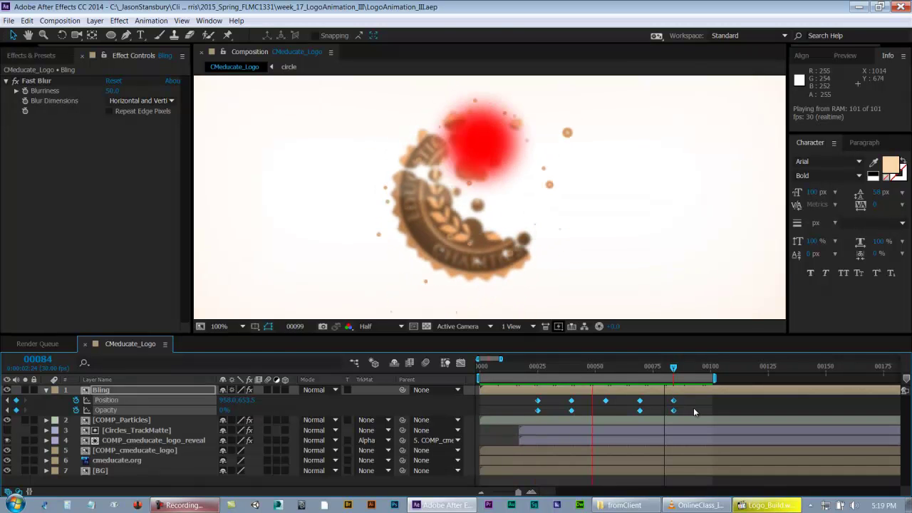
pyautogui.hotkey('ctrl', 's')
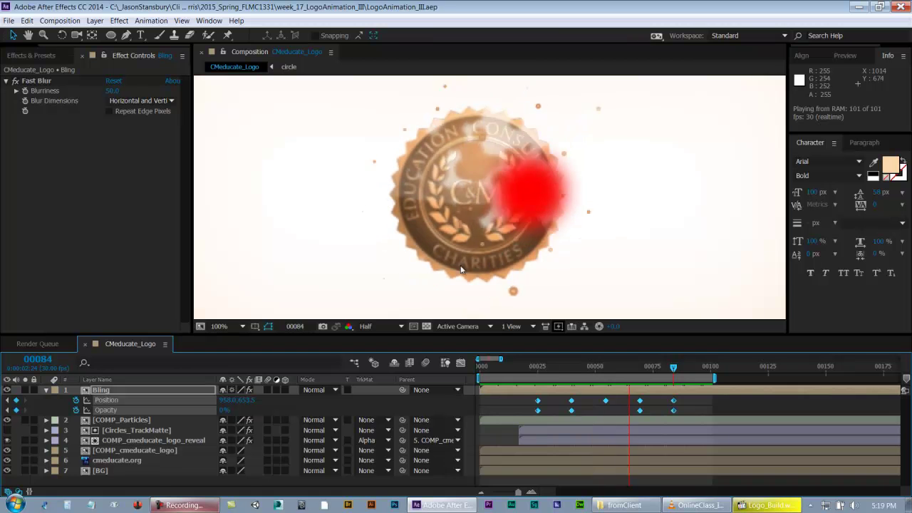
pyautogui.click(690, 413)
pyautogui.hotkey('ctrl', 's')
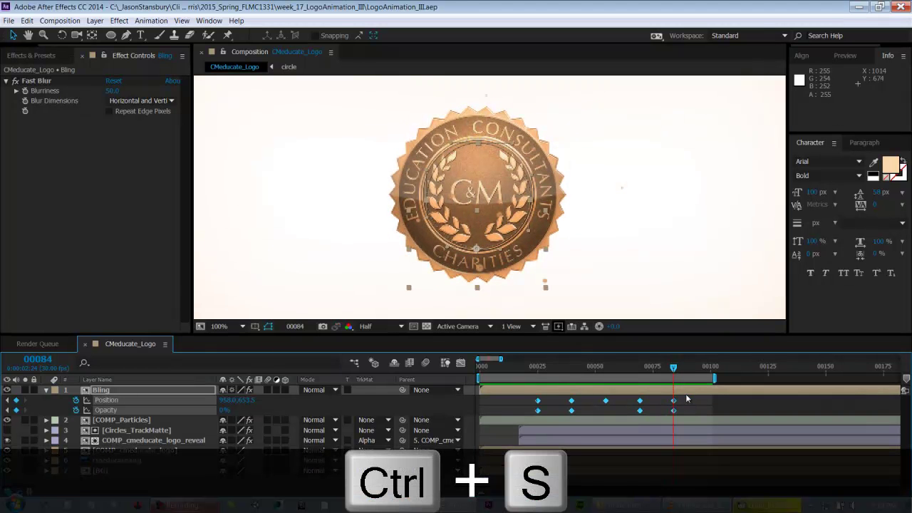
# Collapse the Bling layer's properties and move the current time to frame 57
pyautogui.click(46, 390)
pyautogui.click(99, 400)
pyautogui.click(101, 390)
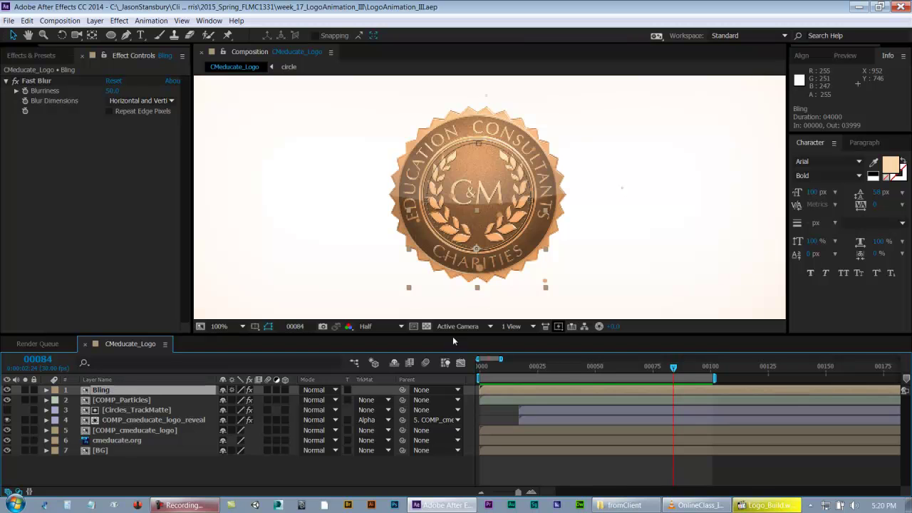
pyautogui.moveTo(511, 373); pyautogui.dragTo(611, 371)
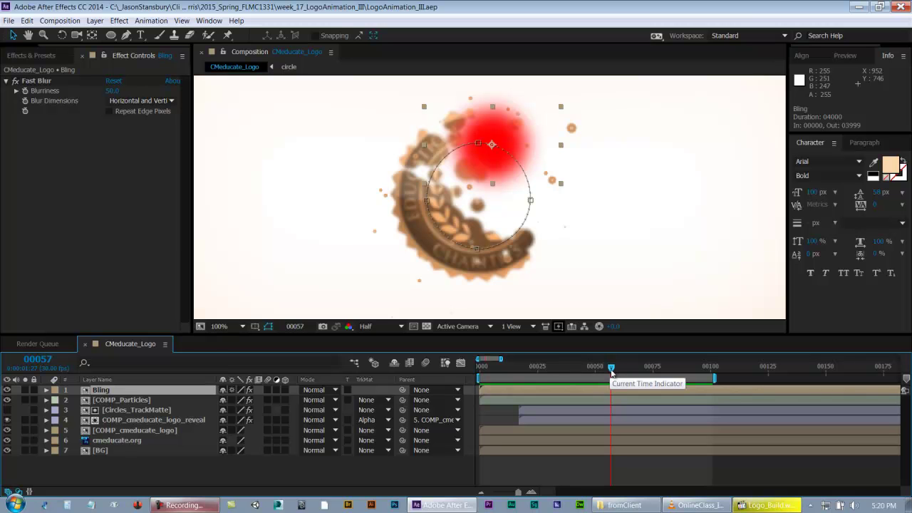
# Rename the Bling layer as Bling_01 and save the project
pyautogui.click(113, 405)
pyautogui.click(113, 391)
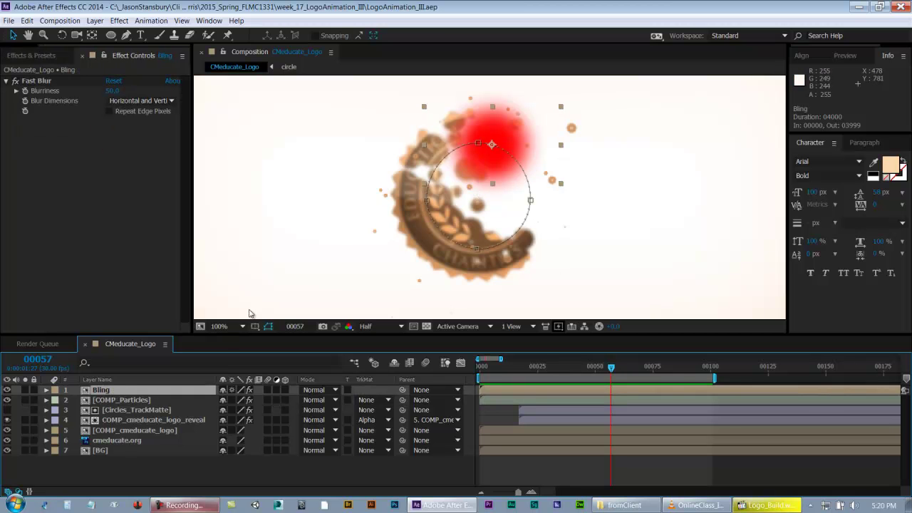
pyautogui.press('Return')
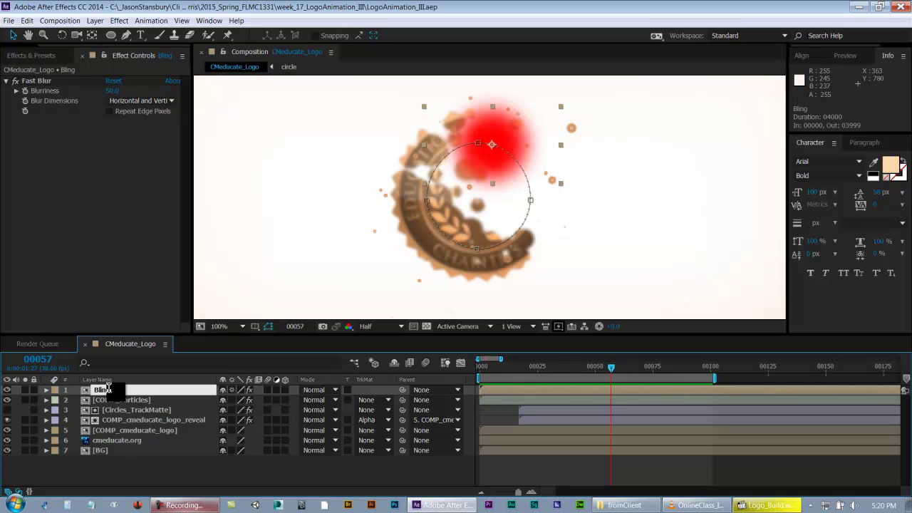
pyautogui.write('_v01')
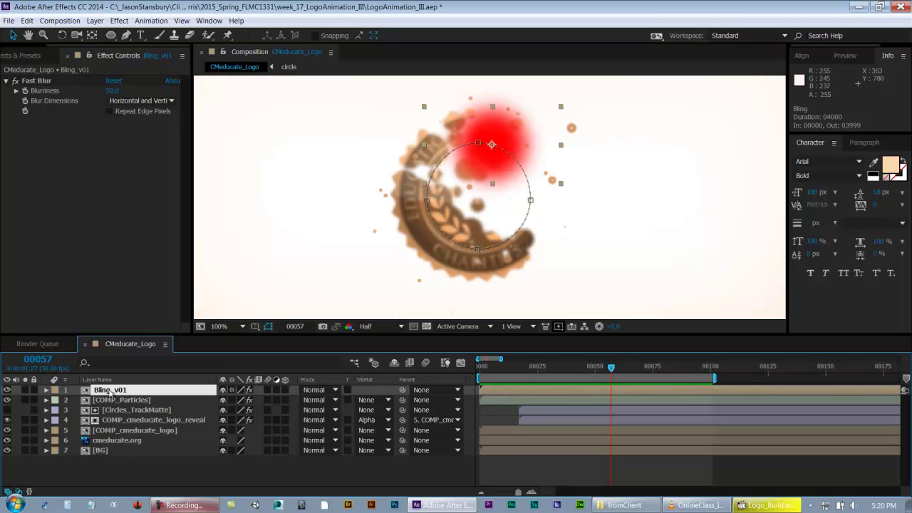
pyautogui.press('Return')
pyautogui.press('Return')
pyautogui.click(120, 393)
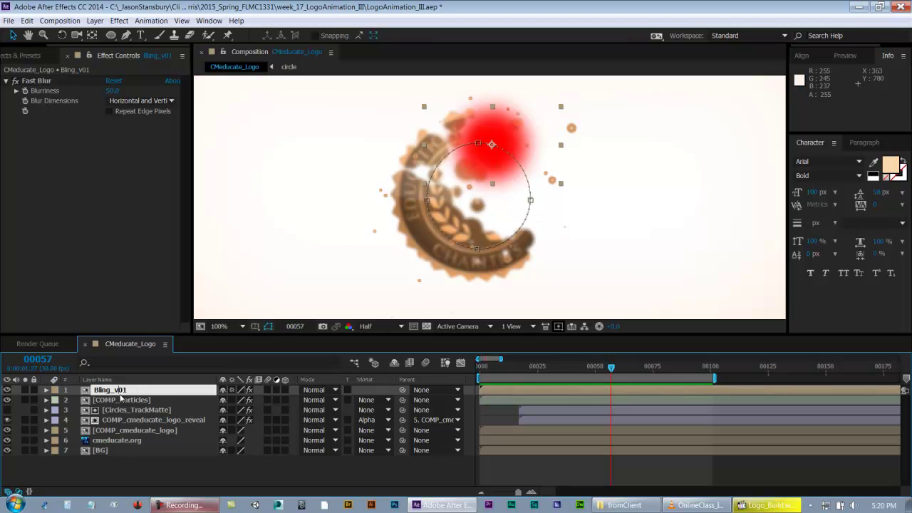
pyautogui.press('Return')
pyautogui.hotkey('ctrl', 's')
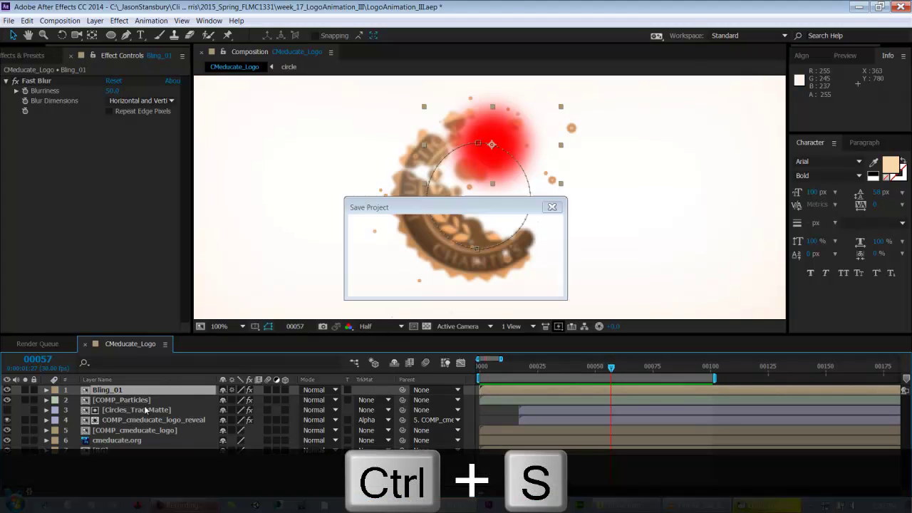
# Duplicate the Bling_01 layer and place the copy, Bling_02, directly below it in the layer stack
pyautogui.click(132, 401)
pyautogui.click(119, 394)
pyautogui.hotkey('ctrl', 'd')
pyautogui.moveTo(120, 399); pyautogui.dragTo(120, 403)
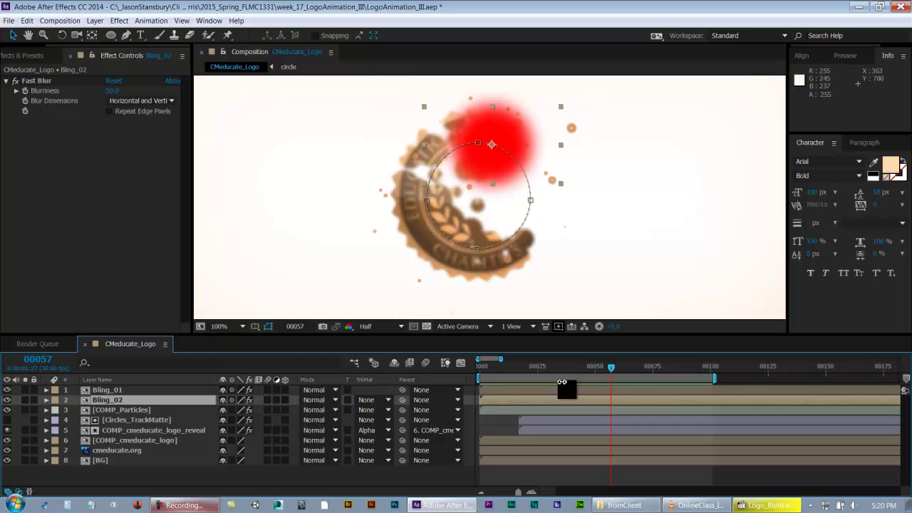
# Shift the Bling_02 layer to start at frame 9 so it trails Bling_01, and save the project
pyautogui.moveTo(523, 397); pyautogui.dragTo(549, 397)
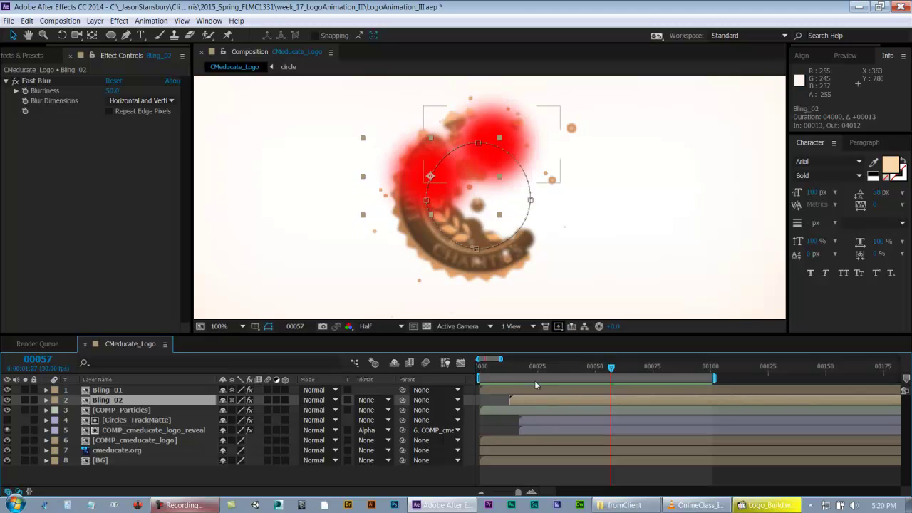
pyautogui.moveTo(517, 367); pyautogui.dragTo(604, 368)
pyautogui.moveTo(587, 403); pyautogui.dragTo(577, 403)
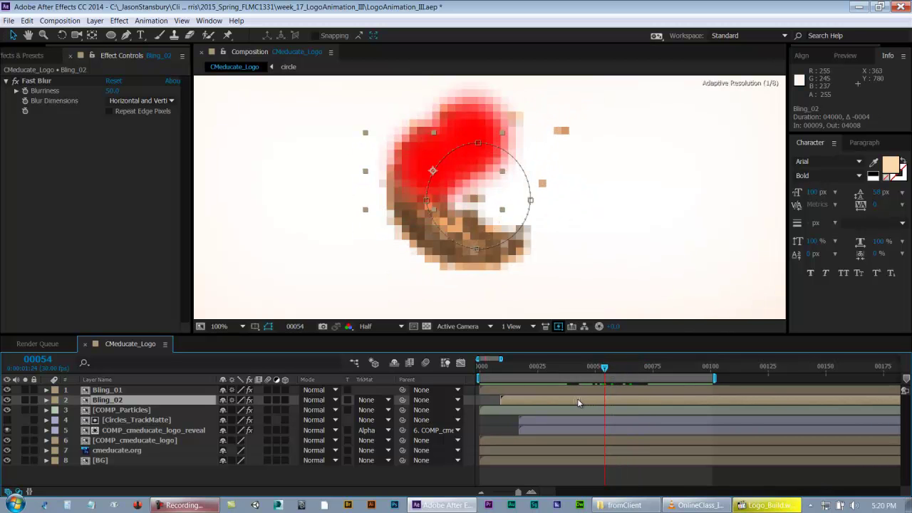
pyautogui.click(504, 369)
pyautogui.moveTo(504, 370); pyautogui.dragTo(606, 371)
pyautogui.hotkey('ctrl', 's')
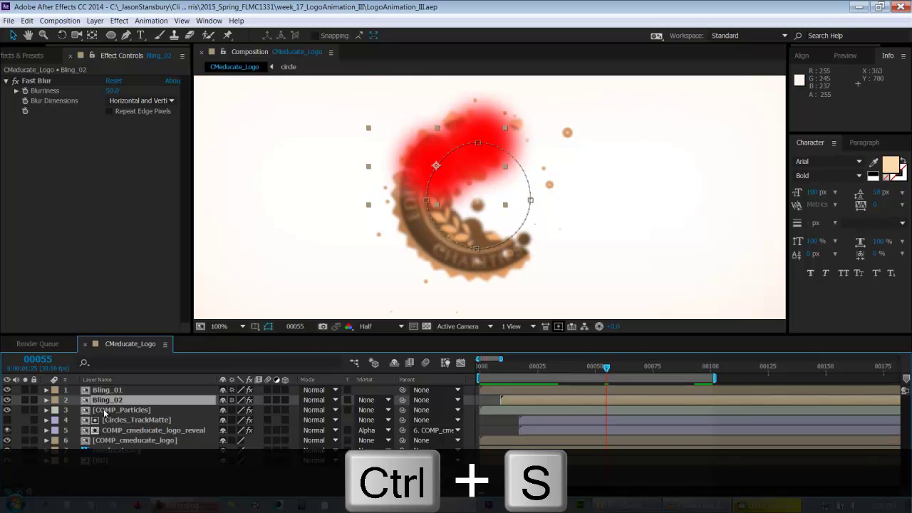
# Reveal the animated properties of Bling_01 and Bling_02 and enlarge the timeline to fit all layers
pyautogui.press('u')
pyautogui.click(567, 389)
pyautogui.press('u')
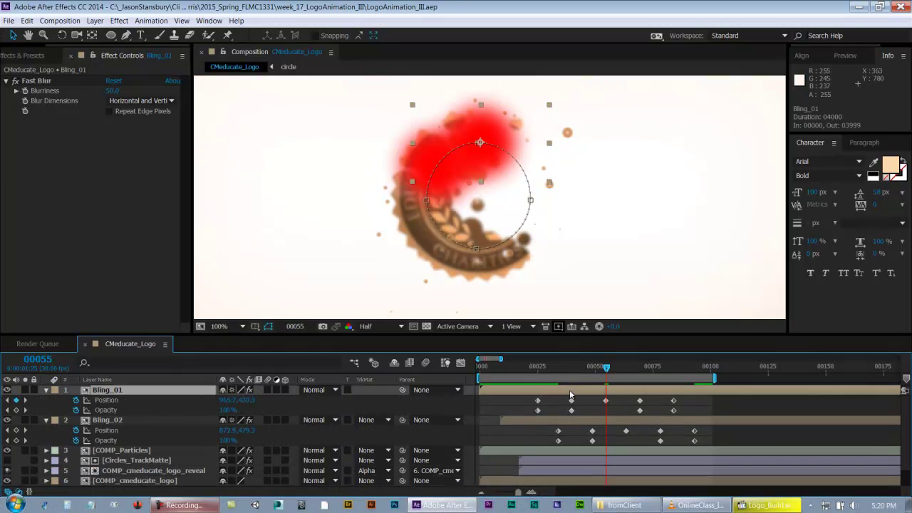
pyautogui.hotkey('ctrl', 's')
pyautogui.moveTo(580, 335); pyautogui.dragTo(580, 311)
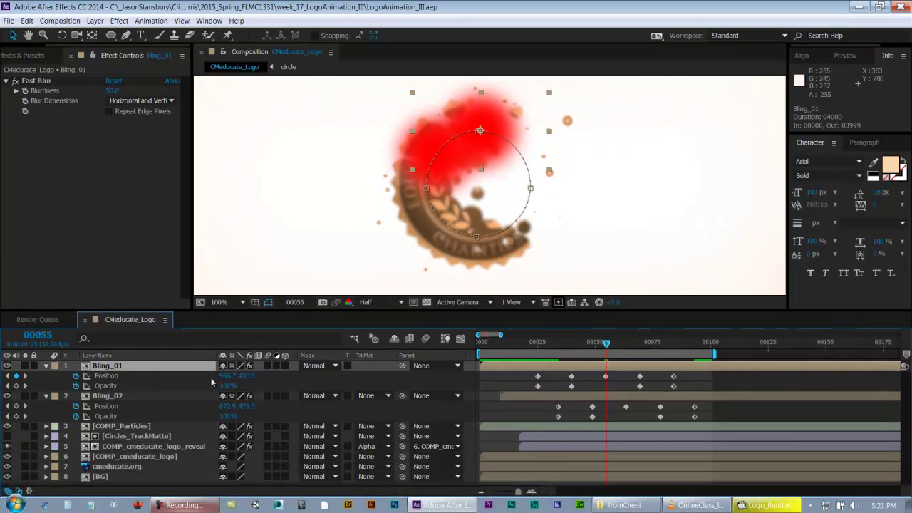
# Set Bling_01's Opacity keyframes at frames 40 and 69 to 30%
pyautogui.moveTo(602, 345)
pyautogui.mouseDown()
pyautogui.moveTo(581, 347)
pyautogui.moveTo(606, 346)
pyautogui.mouseUp()
pyautogui.moveTo(559, 390); pyautogui.dragTo(647, 390)
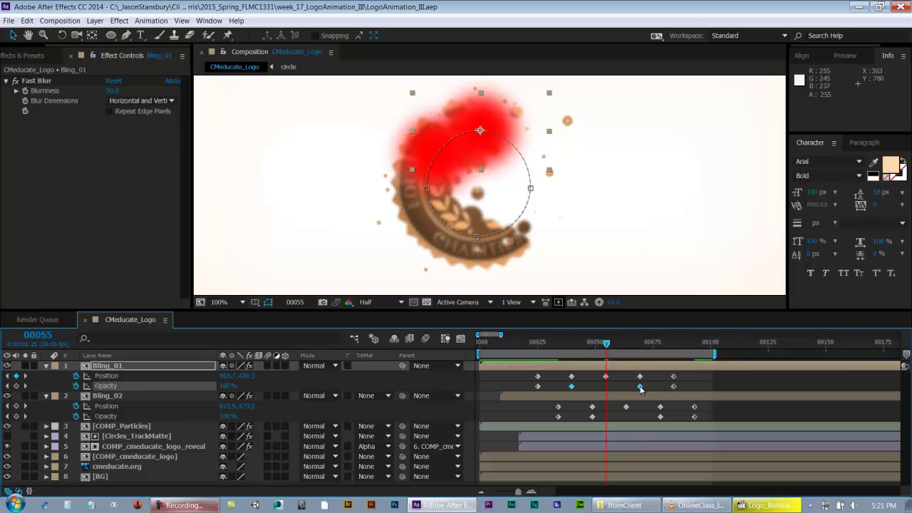
pyautogui.doubleClick(639, 387)
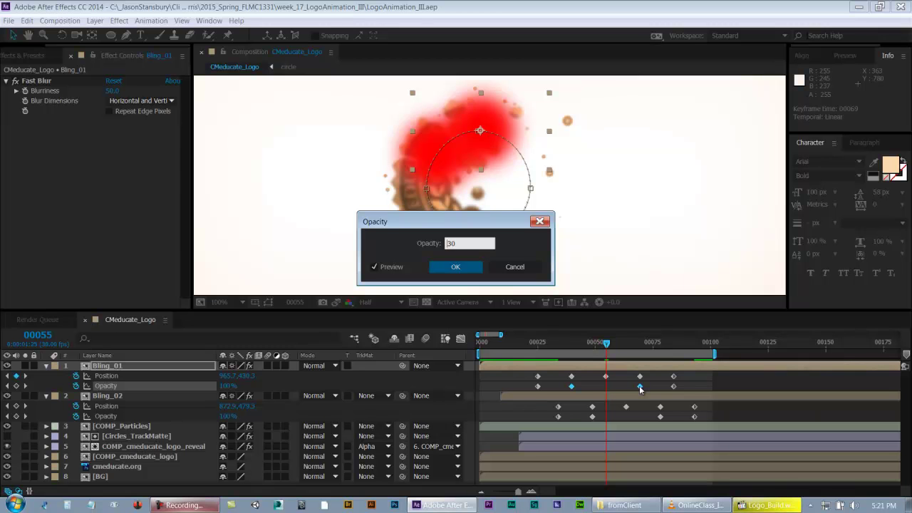
pyautogui.press('Return')
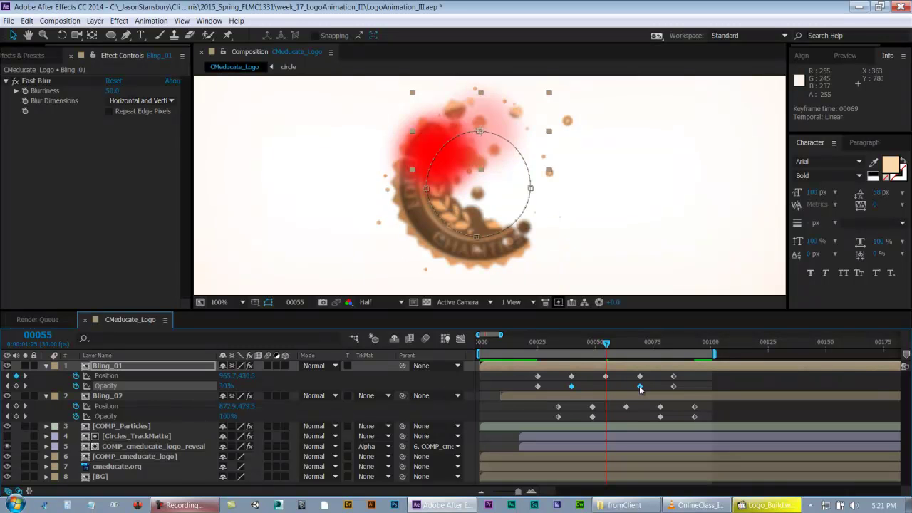
# Set Bling_02's Opacity keyframes at frames 49 and 78 to 30% and save the project
pyautogui.click(592, 416)
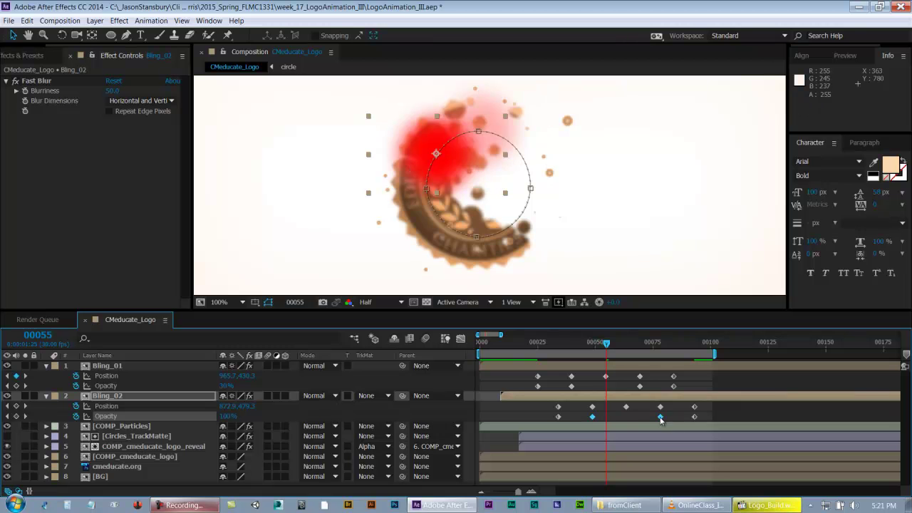
pyautogui.doubleClick(661, 417)
pyautogui.write('30')
pyautogui.press('Return')
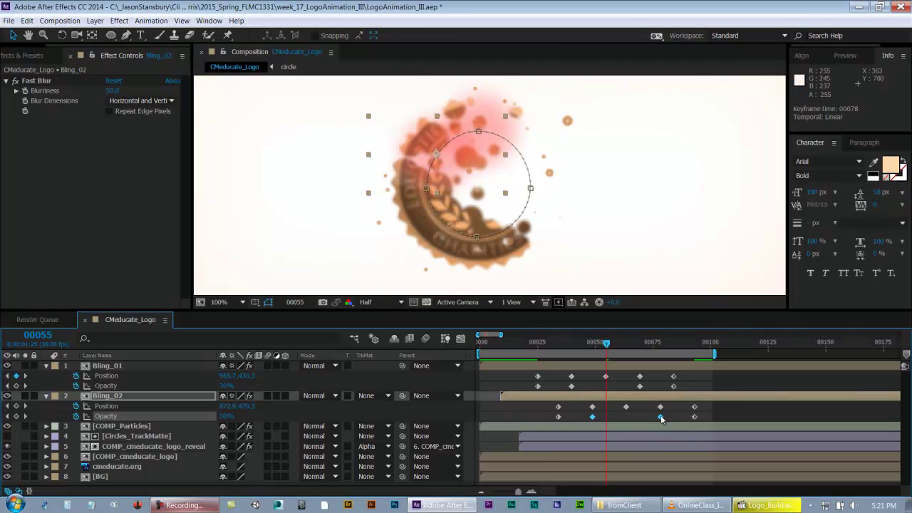
pyautogui.click(632, 414)
pyautogui.hotkey('ctrl', 's')
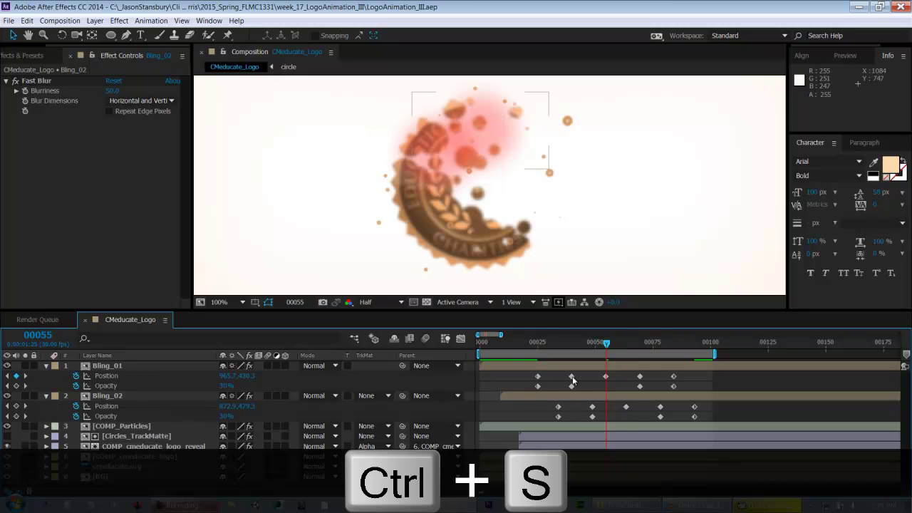
pyautogui.moveTo(563, 383); pyautogui.dragTo(650, 394)
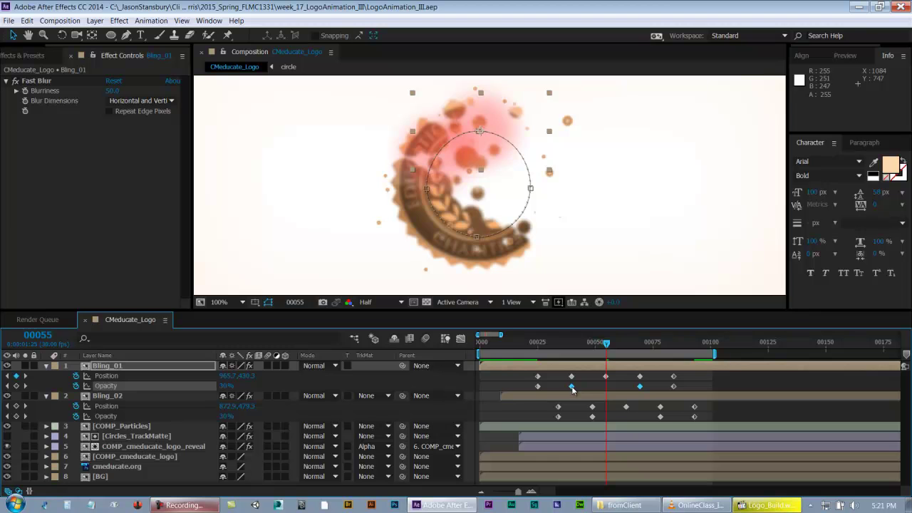
pyautogui.doubleClick(571, 387)
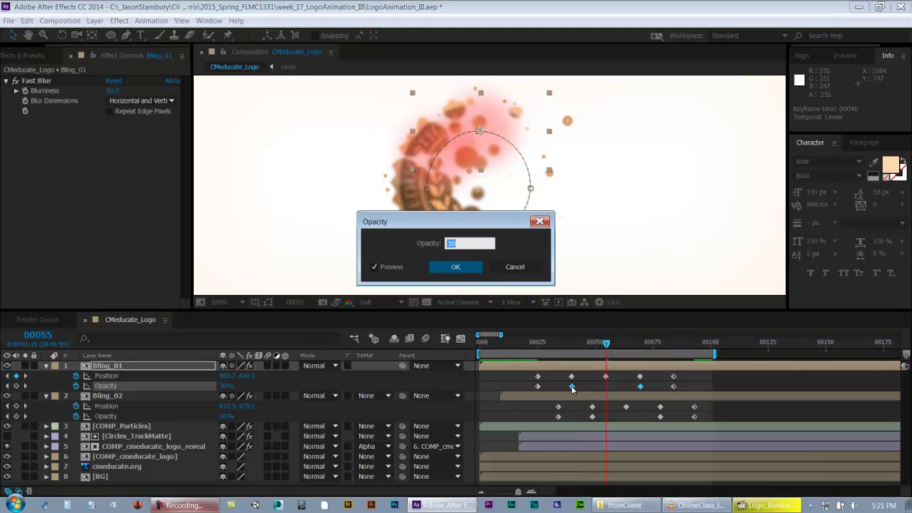
pyautogui.click(514, 267)
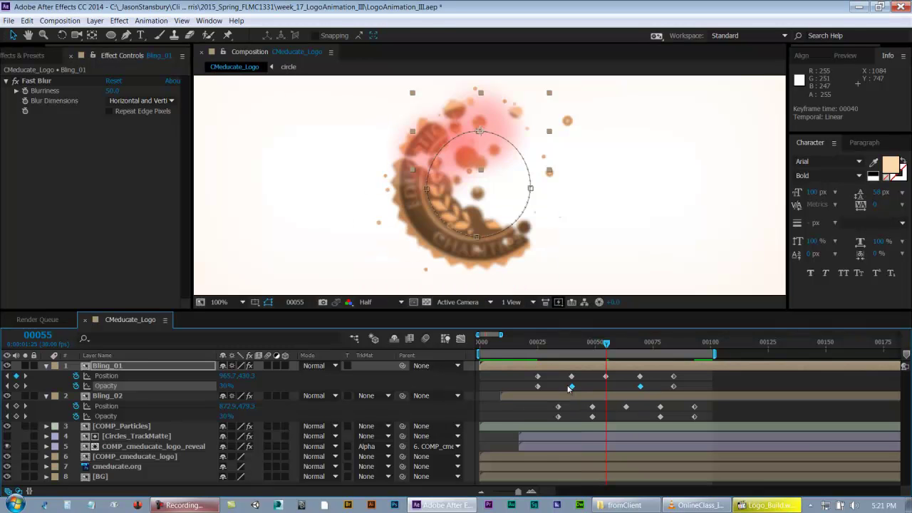
pyautogui.click(592, 417)
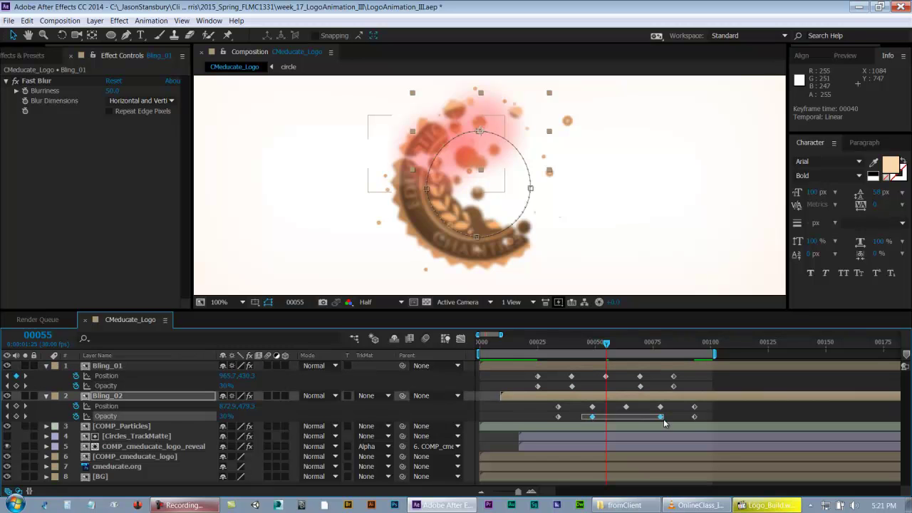
pyautogui.keyDown('shift'); pyautogui.click(660, 416); pyautogui.keyUp('shift')
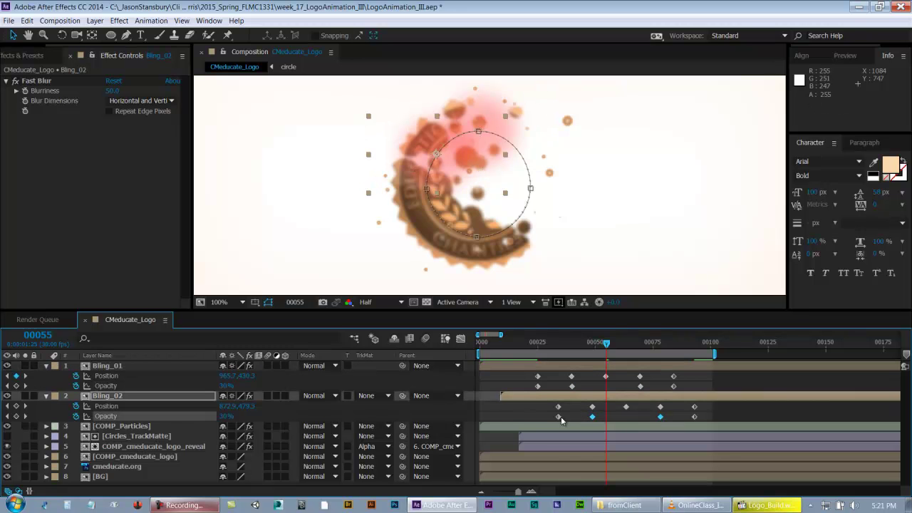
pyautogui.click(602, 416)
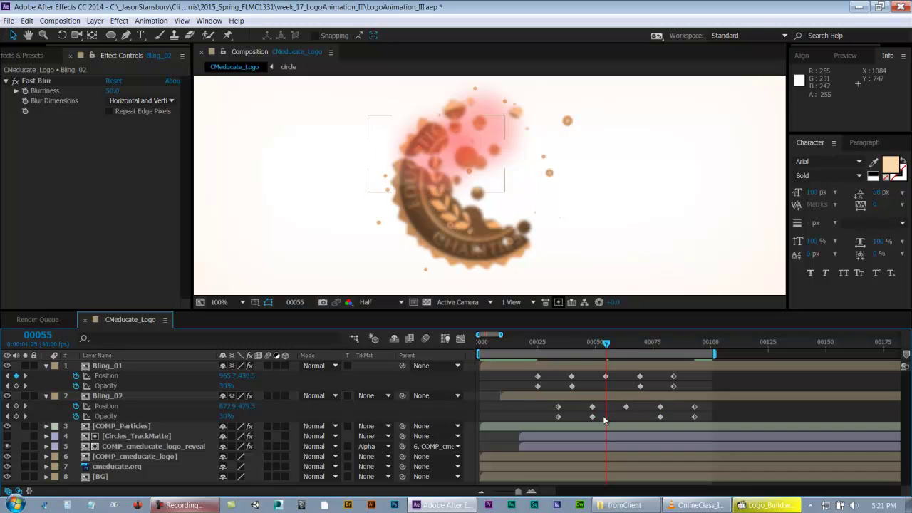
# Save the project and preview the Bling glints moving across the logo reveal
pyautogui.hotkey('ctrl', 's')
pyautogui.click(587, 343)
pyautogui.moveTo(575, 345)
pyautogui.mouseDown()
pyautogui.moveTo(543, 344)
pyautogui.moveTo(584, 348)
pyautogui.mouseUp()
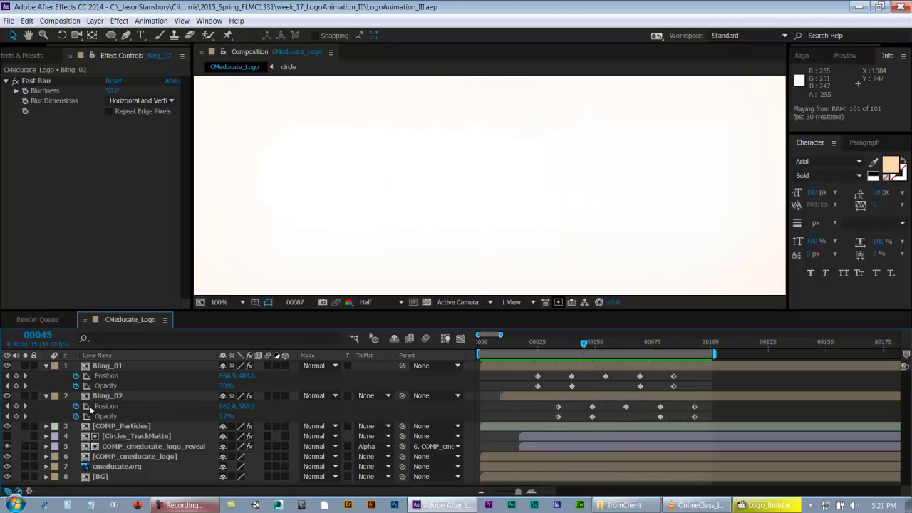
# Disable the Circle 2 effect in Bling_01's source composition circle and return to the CMeducate_Logo composition
pyautogui.doubleClick(98, 366)
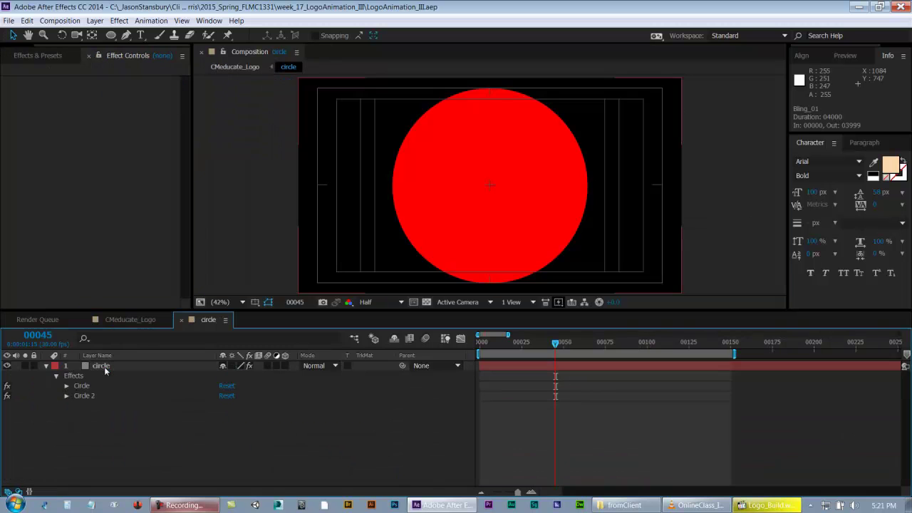
pyautogui.click(7, 396)
pyautogui.click(128, 320)
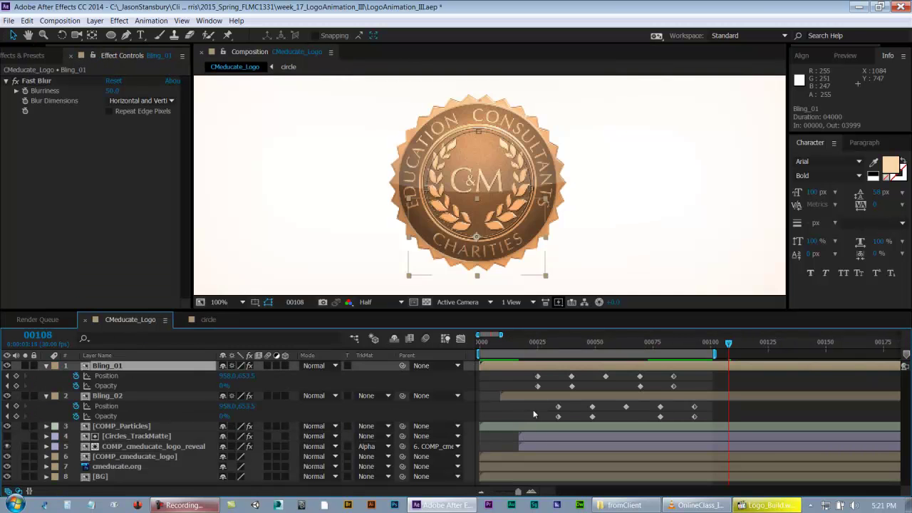
# Preview the logo animation with the recoloured glints and examine their look over the seal around frame 50
pyautogui.press('KP_0')
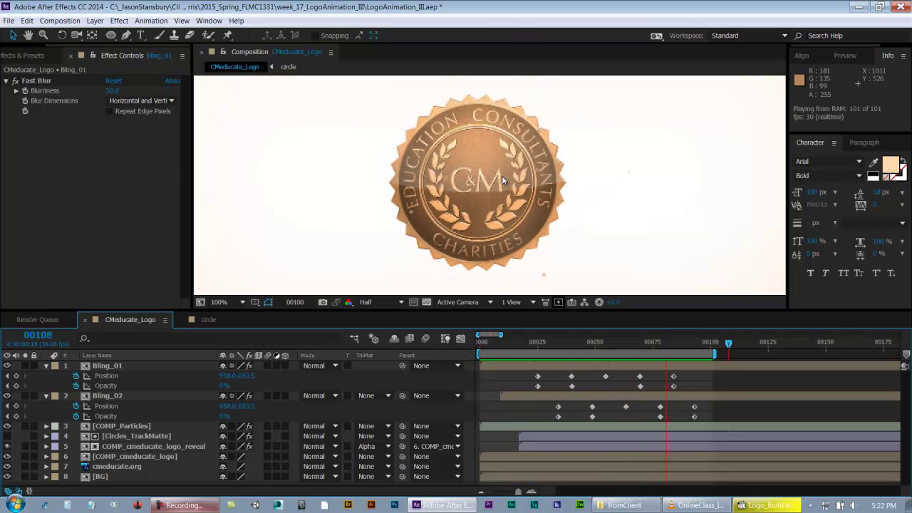
pyautogui.press('space')
pyautogui.moveTo(590, 342); pyautogui.dragTo(602, 343)
pyautogui.click(591, 364)
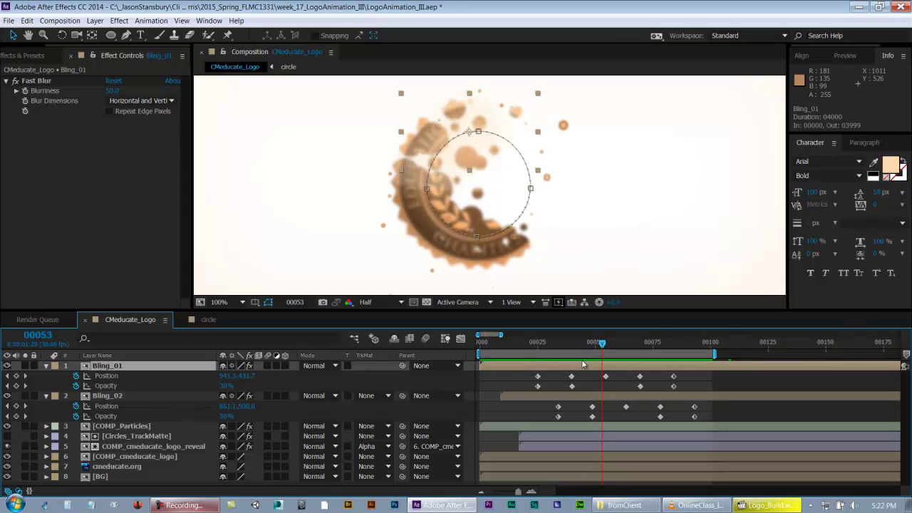
pyautogui.click(588, 390)
pyautogui.moveTo(556, 343); pyautogui.dragTo(594, 342)
pyautogui.click(423, 154)
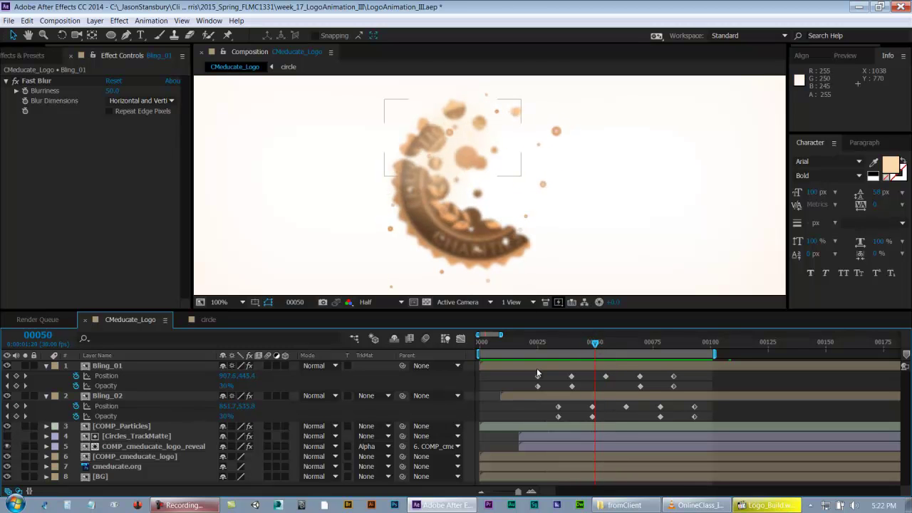
# Try blending modes such as Multiply, Add, Color Dodge and Classic Color Dodge on Bling_01, and return it to Normal
pyautogui.click(108, 368)
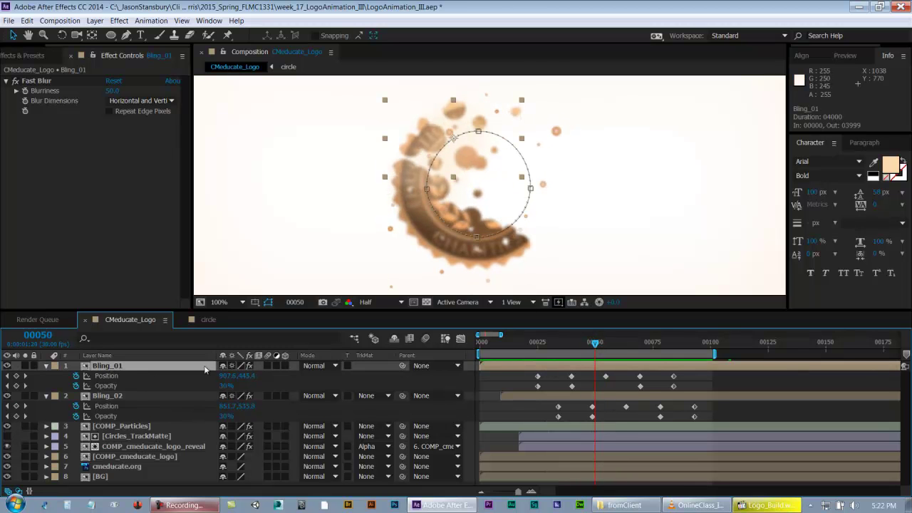
pyautogui.click(317, 367)
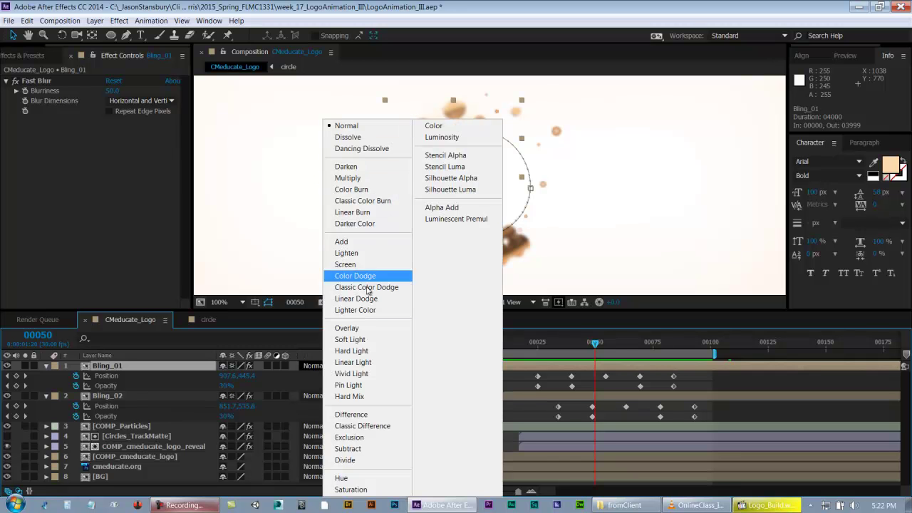
pyautogui.click(110, 366)
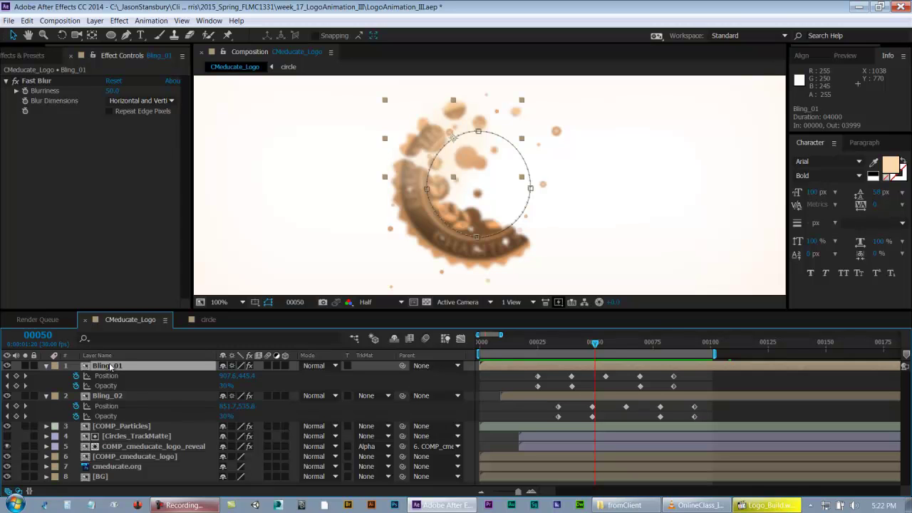
pyautogui.hotkey('shift', '=')
pyautogui.hotkey('shift', '=')
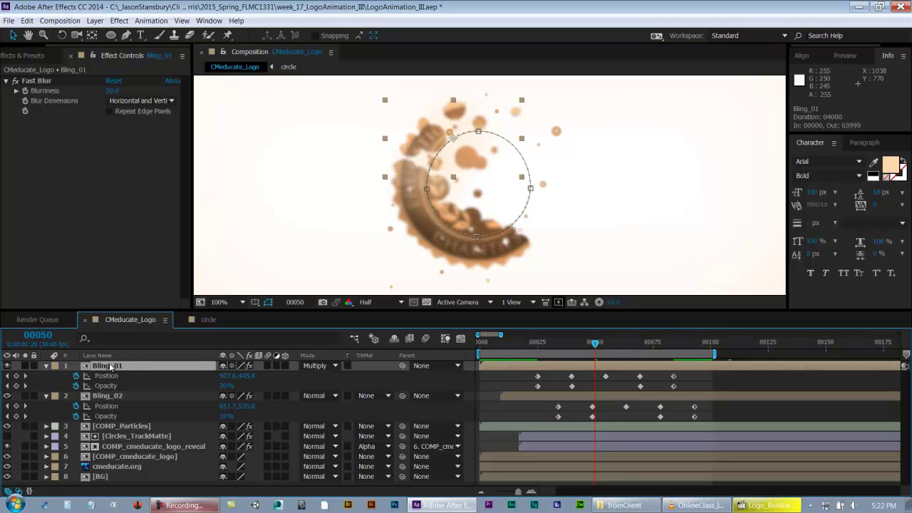
pyautogui.hotkey('shift', '=')
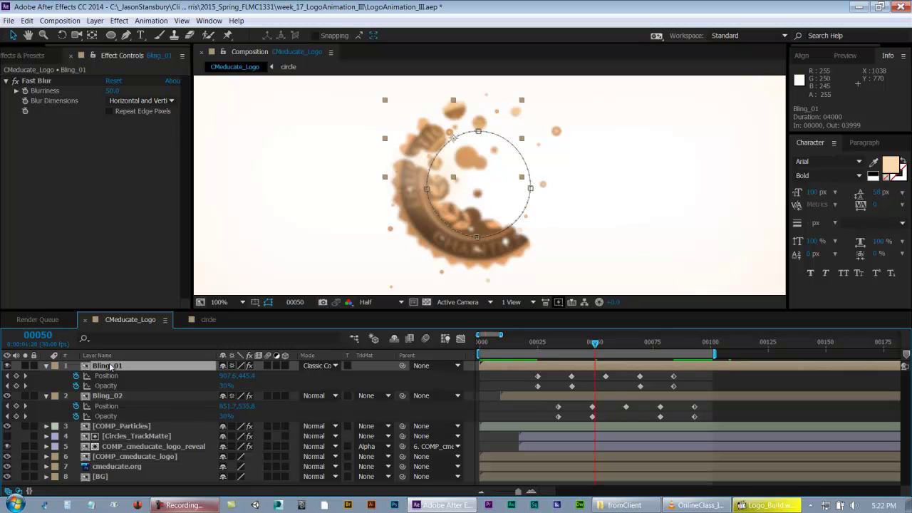
pyautogui.hotkey('shift', '=')
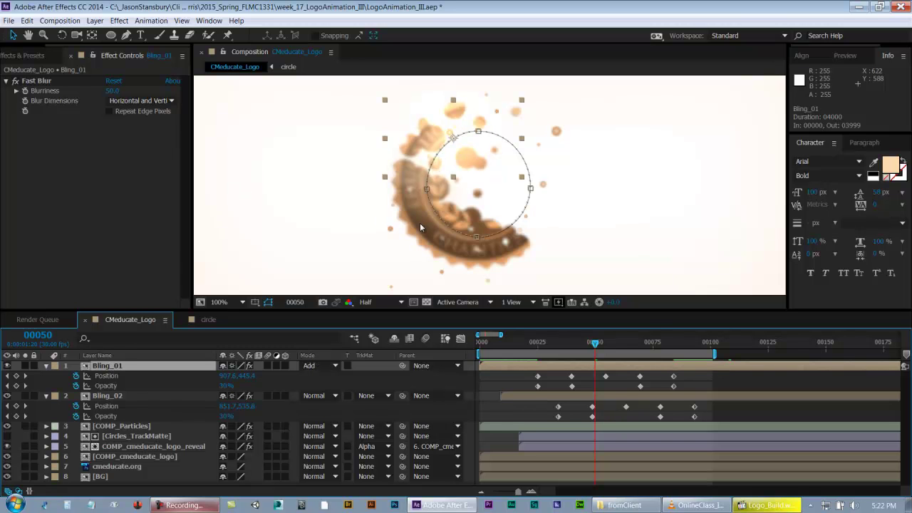
pyautogui.hotkey('shift', '=')
pyautogui.hotkey('shift', '=')
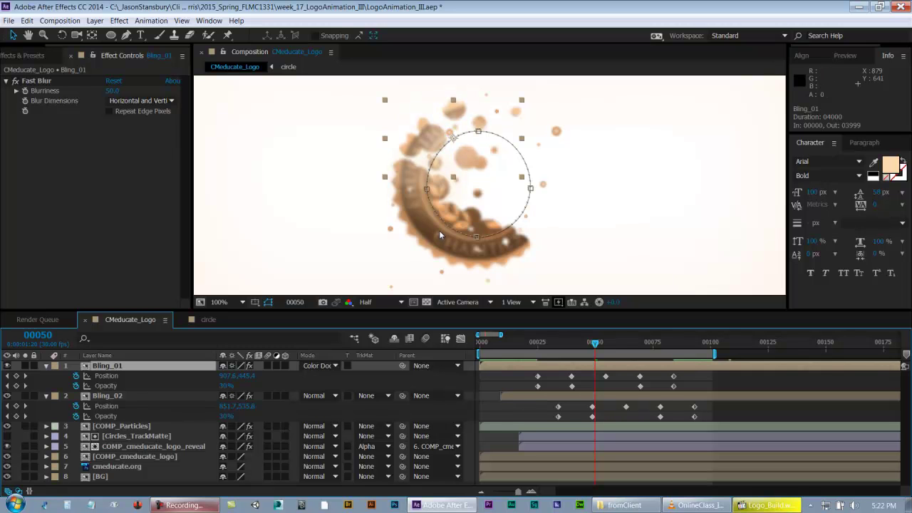
pyautogui.hotkey('shift', '=')
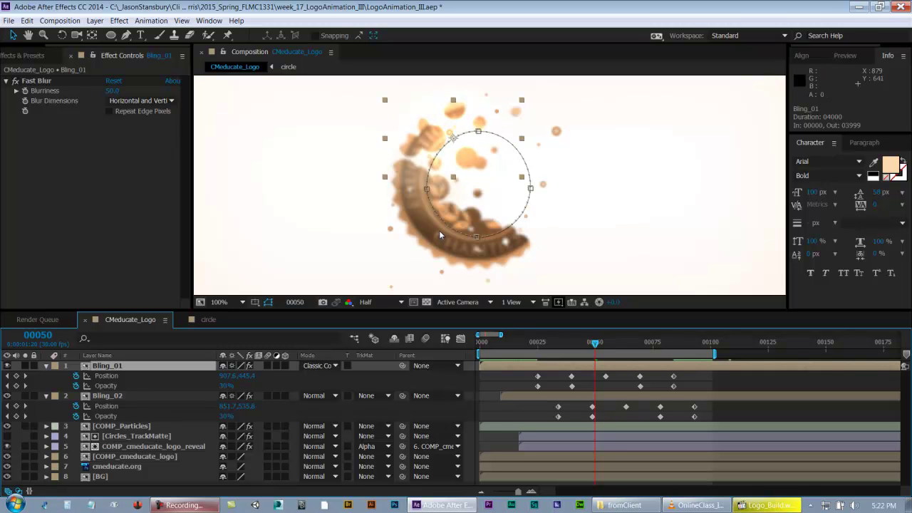
pyautogui.hotkey('shift', '-')
pyautogui.hotkey('shift', '-')
pyautogui.hotkey('shift', '-')
pyautogui.hotkey('shift', '-')
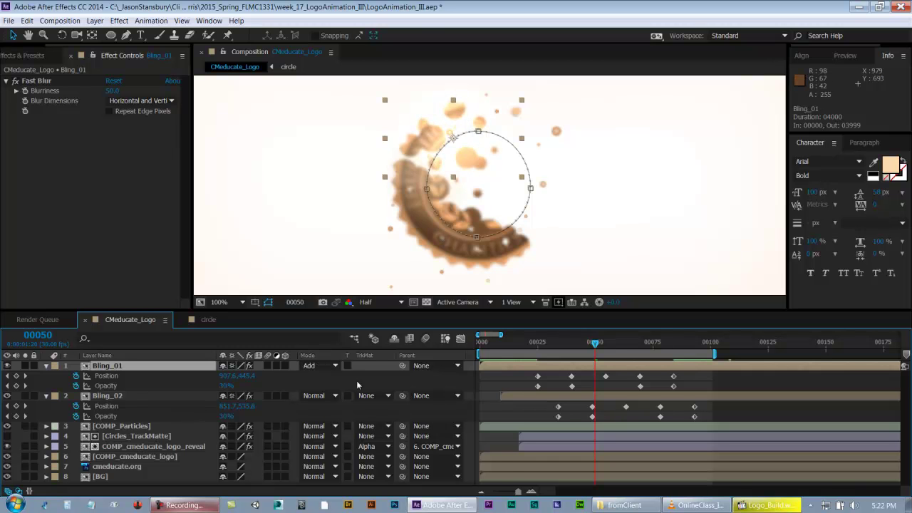
pyautogui.click(321, 365)
pyautogui.click(368, 129)
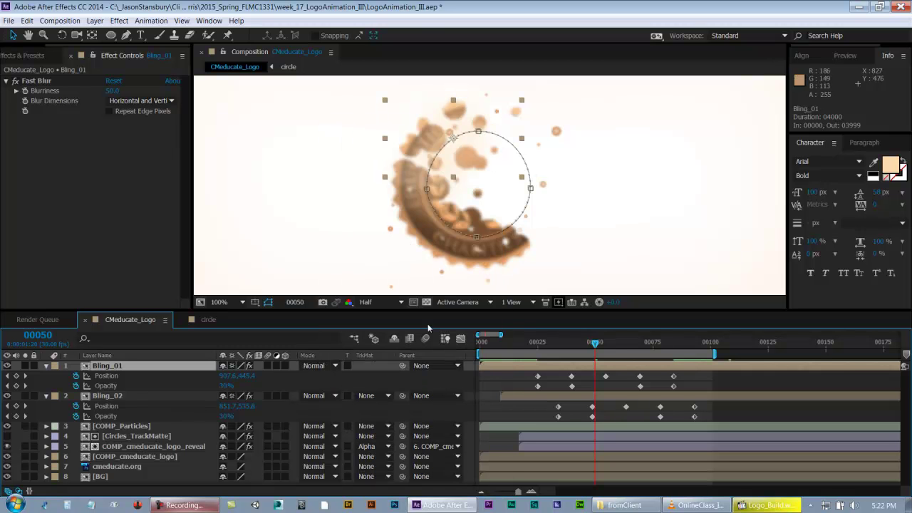
# Set Bling_01's Opacity keyframes at frames 40 and 69 to 100%
pyautogui.moveTo(560, 400); pyautogui.dragTo(656, 383)
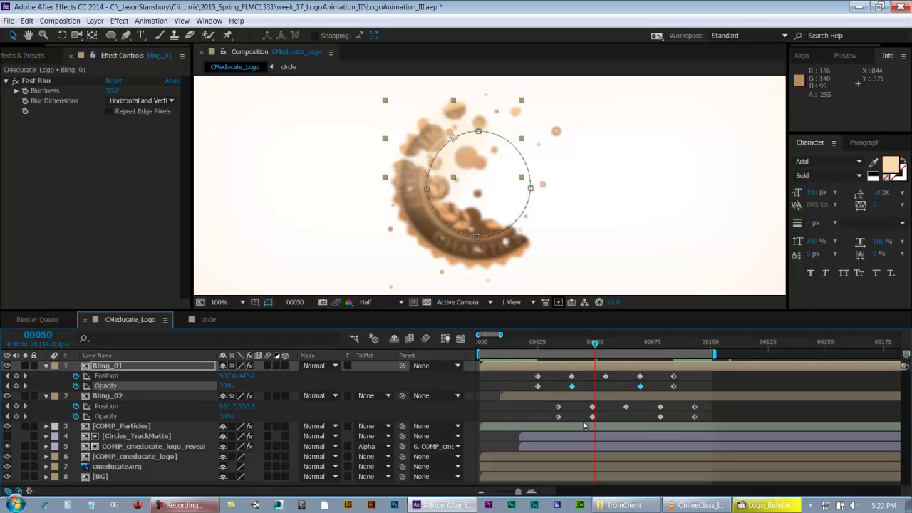
pyautogui.doubleClick(571, 386)
pyautogui.write('100')
pyautogui.press('Return')
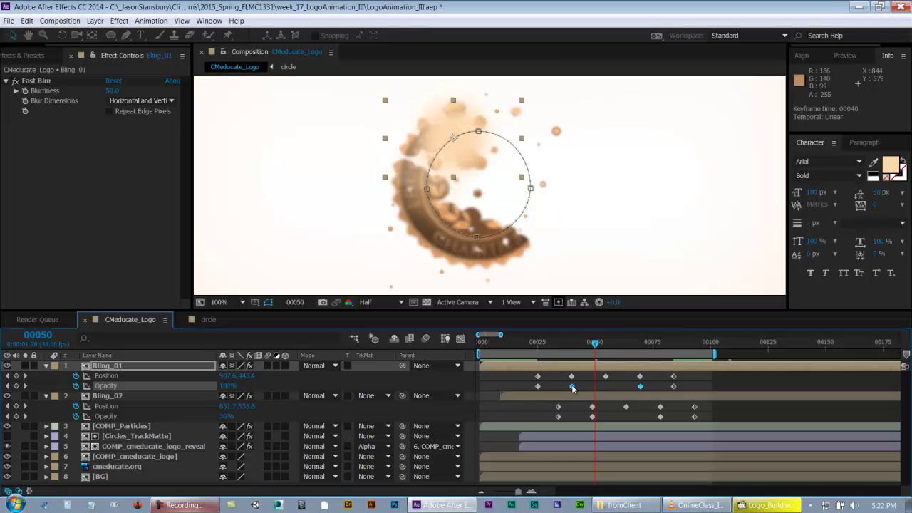
# Set Bling_02's Opacity keyframes at frames 49 and 78 to 100% and save the project
pyautogui.moveTo(583, 421); pyautogui.dragTo(676, 423)
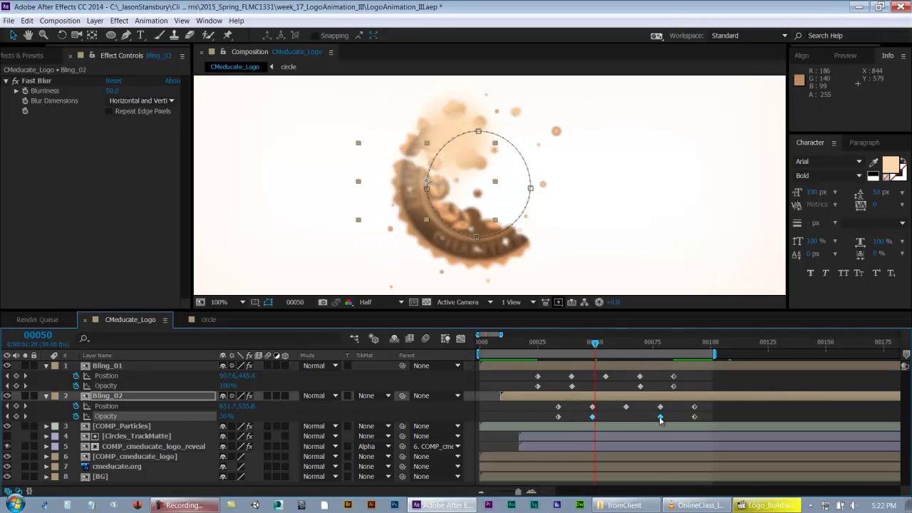
pyautogui.doubleClick(661, 417)
pyautogui.write('100')
pyautogui.press('Return')
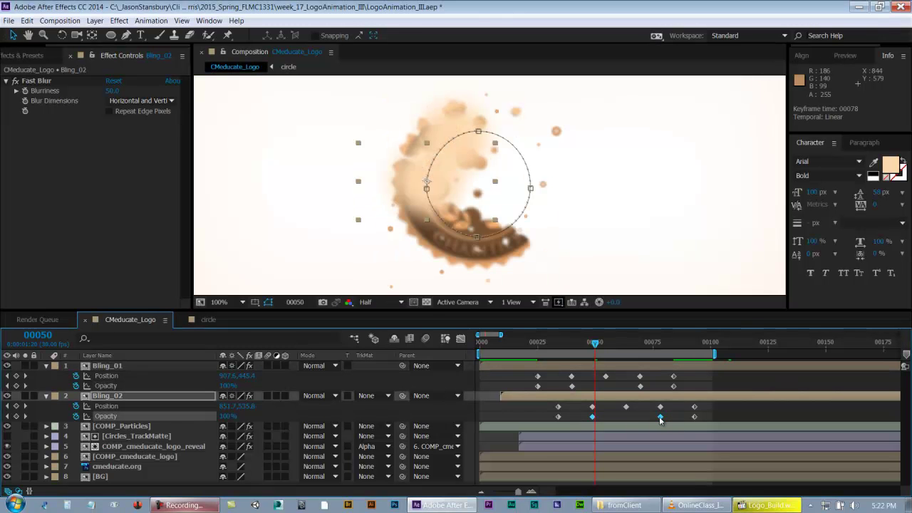
pyautogui.click(636, 418)
pyautogui.hotkey('ctrl', 's')
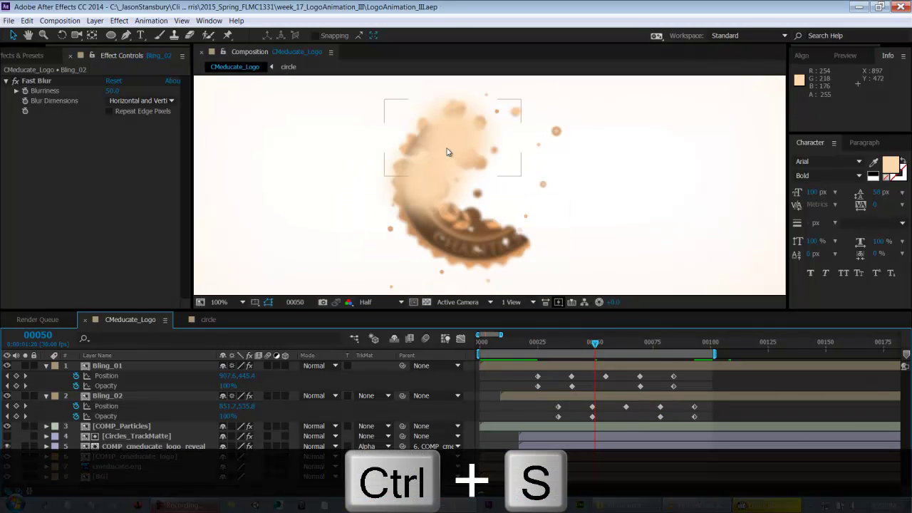
# Go to frame 46 and set Bling_01's blending mode to Add
pyautogui.moveTo(557, 347); pyautogui.dragTo(584, 345)
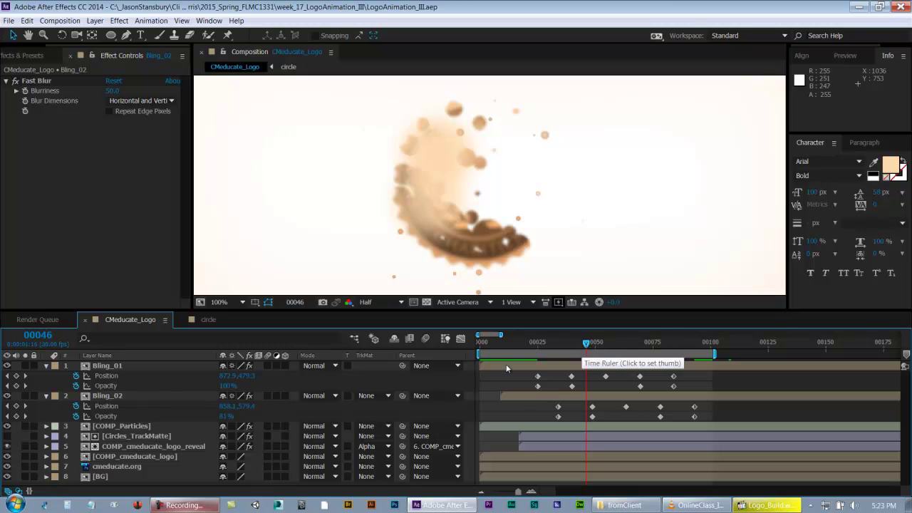
pyautogui.click(171, 366)
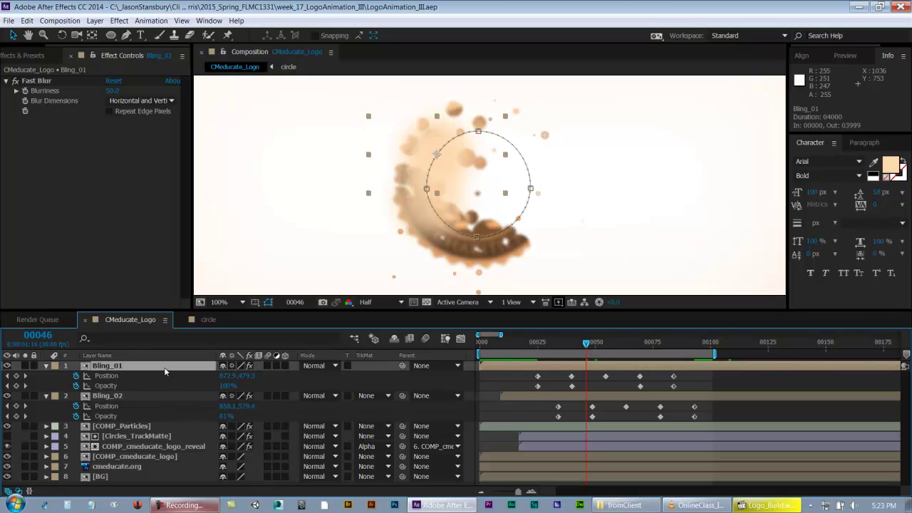
pyautogui.click(306, 366)
pyautogui.click(346, 241)
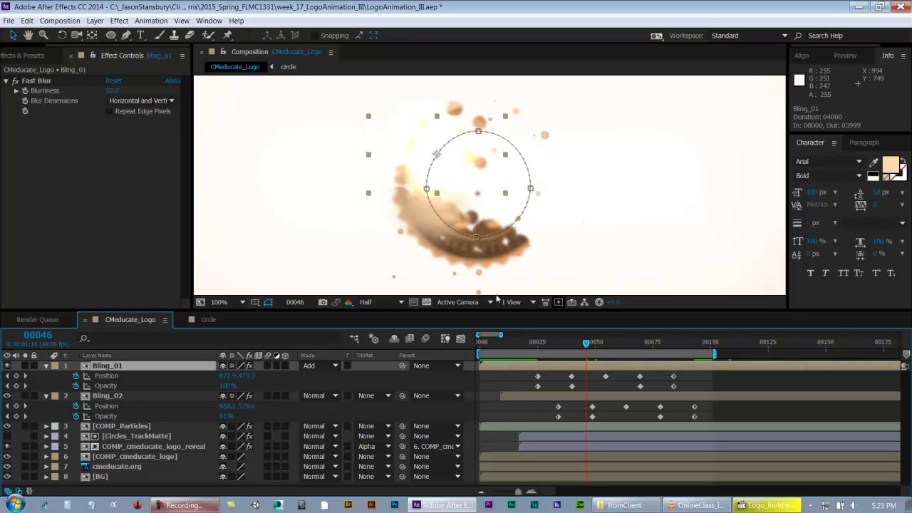
# Try an opacity of 50% on Bling_01's Opacity keyframes at frames 40 and 69
pyautogui.moveTo(556, 388); pyautogui.dragTo(640, 388)
pyautogui.doubleClick(639, 386)
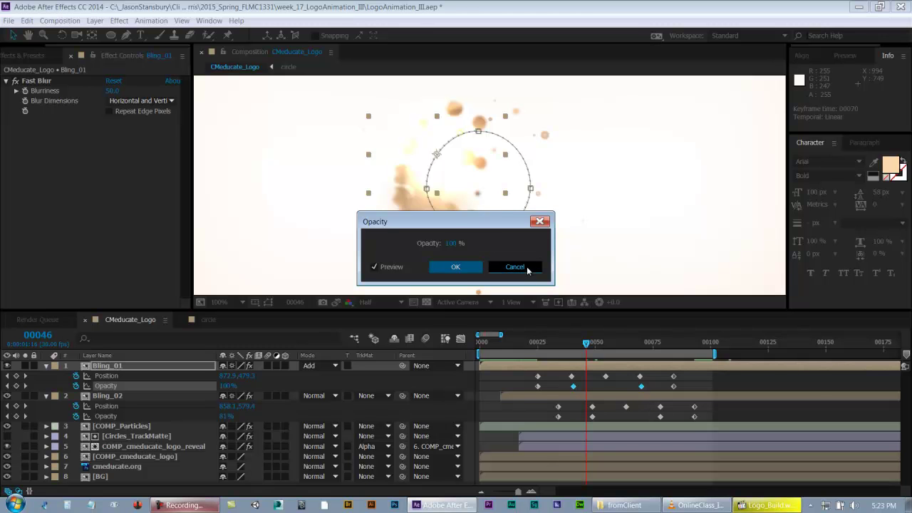
pyautogui.click(524, 266)
pyautogui.hotkey('ctrl', 'z')
pyautogui.doubleClick(640, 387)
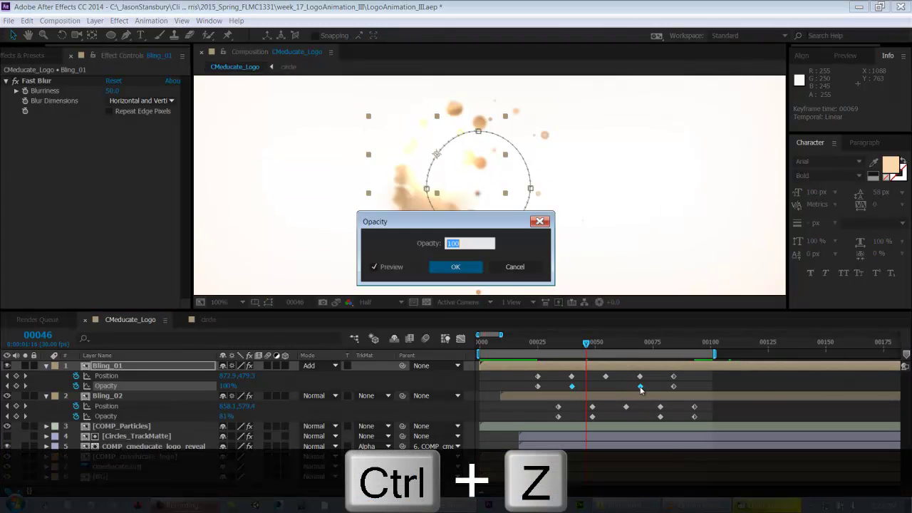
pyautogui.write('50')
pyautogui.press('Return')
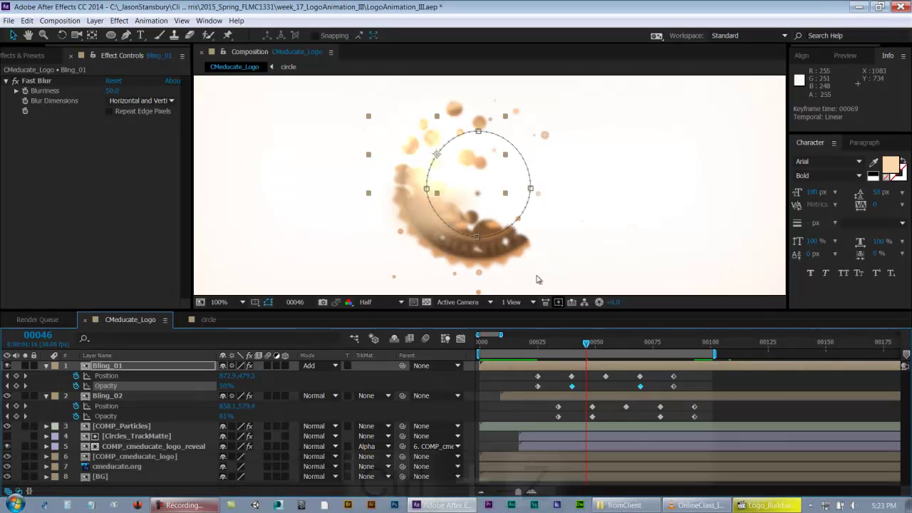
# Set Bling_01's Opacity keyframes at frames 40 and 69 to 30% and check the glint at frame 47
pyautogui.doubleClick(571, 386)
pyautogui.write('30')
pyautogui.press('Return')
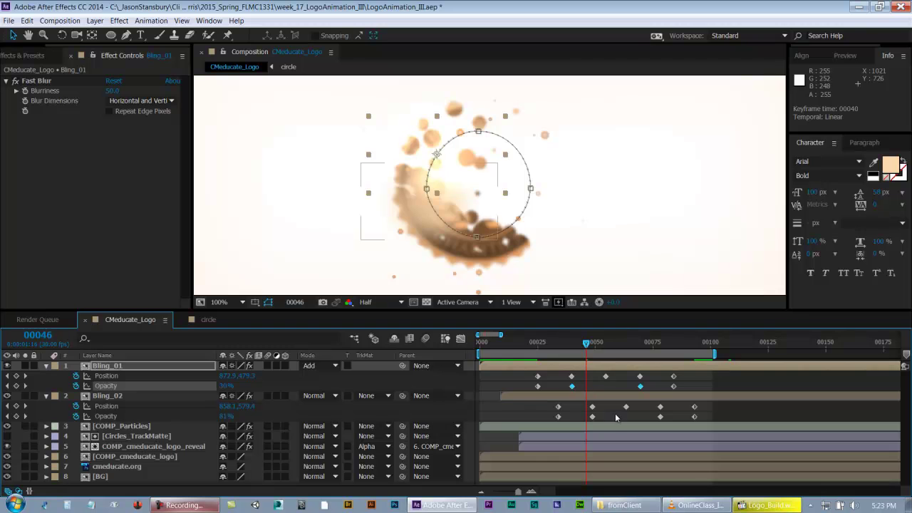
pyautogui.click(616, 418)
pyautogui.moveTo(587, 342)
pyautogui.mouseDown()
pyautogui.moveTo(599, 344)
pyautogui.moveTo(589, 348)
pyautogui.mouseUp()
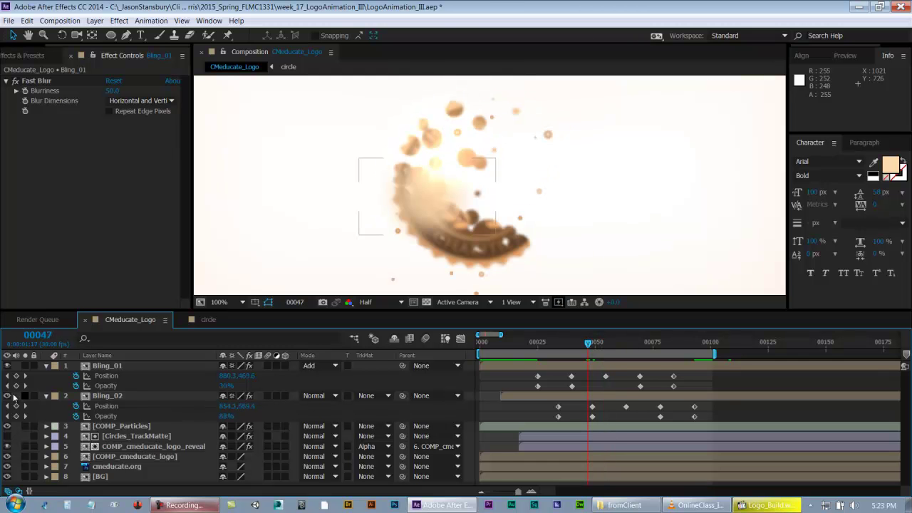
# Hide Bling_02 to preview Bling_01 on its own, save the project, and make Bling_02 visible again
pyautogui.click(7, 397)
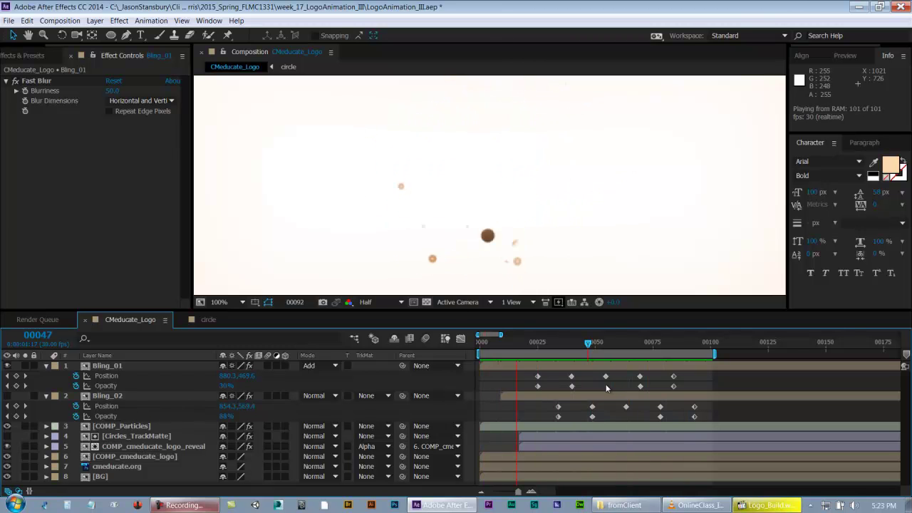
pyautogui.hotkey('ctrl', 's')
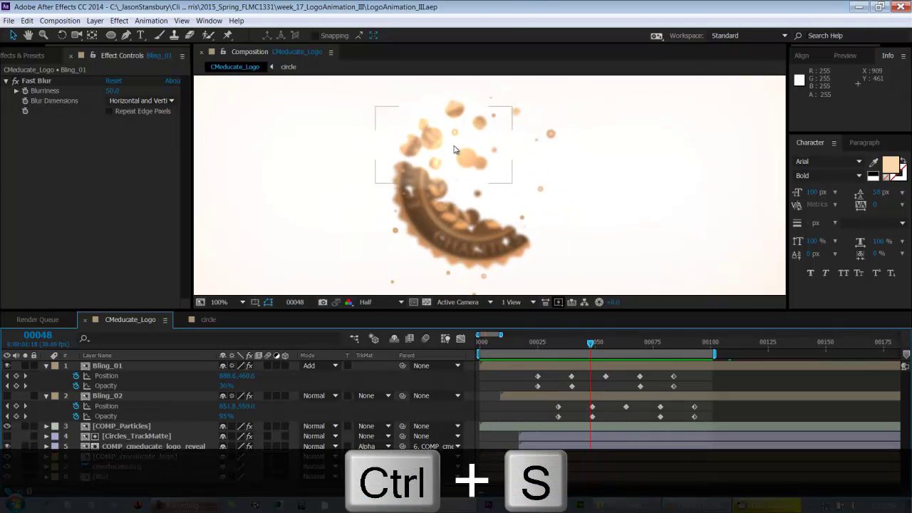
pyautogui.click(530, 401)
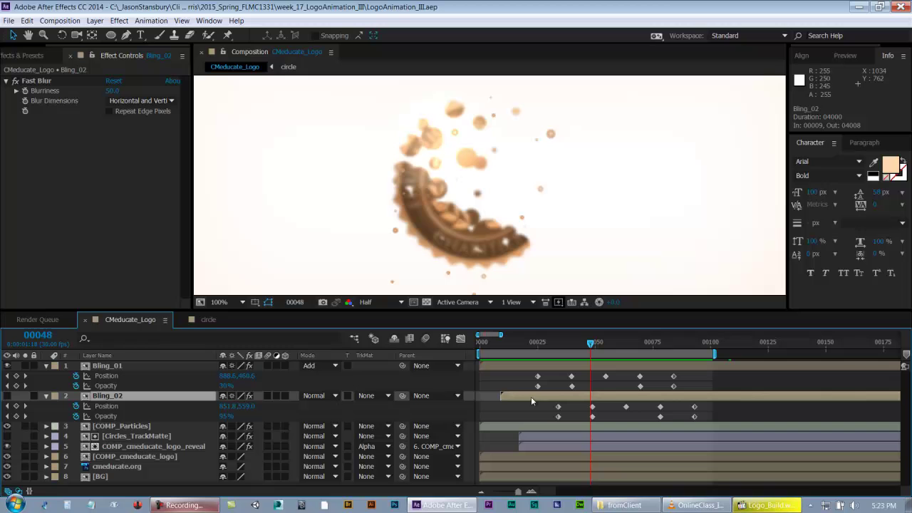
pyautogui.click(7, 396)
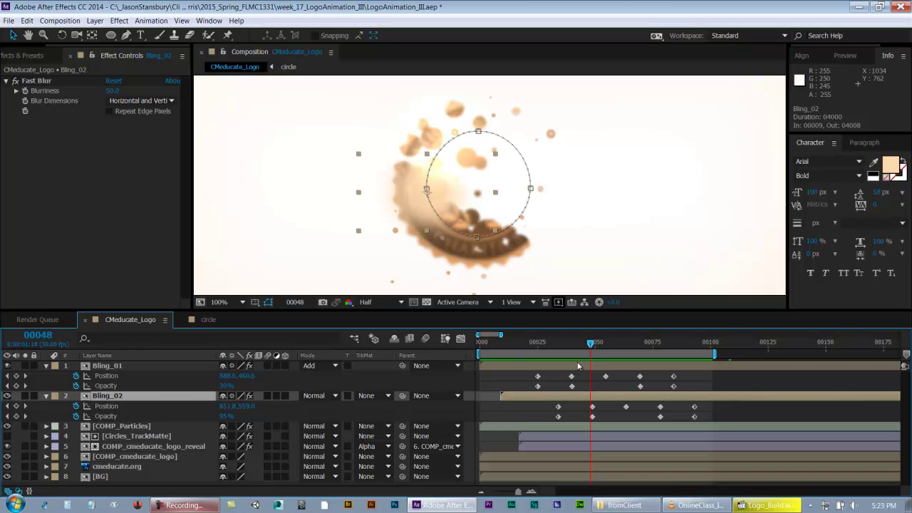
# Go to frame 58 and set Bling_02's blending mode to Classic Color Dodge
pyautogui.moveTo(597, 346); pyautogui.dragTo(614, 346)
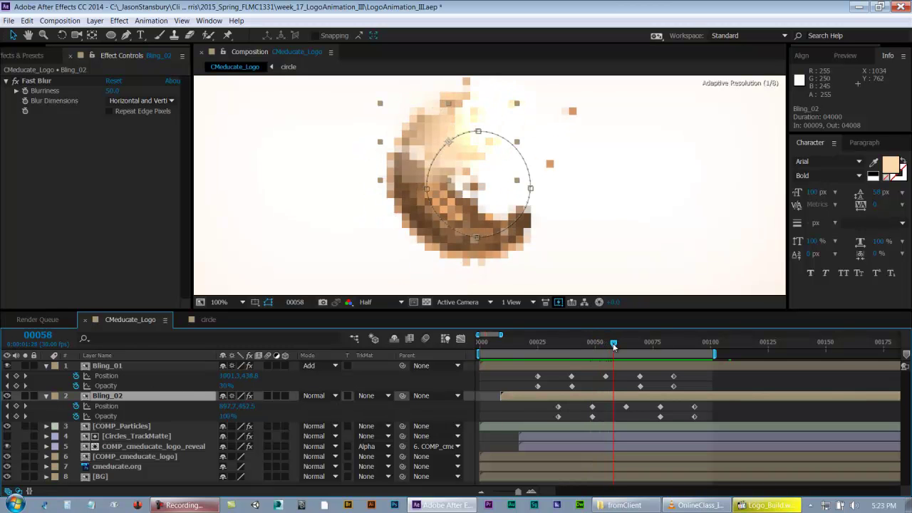
pyautogui.click(369, 396)
pyautogui.click(313, 396)
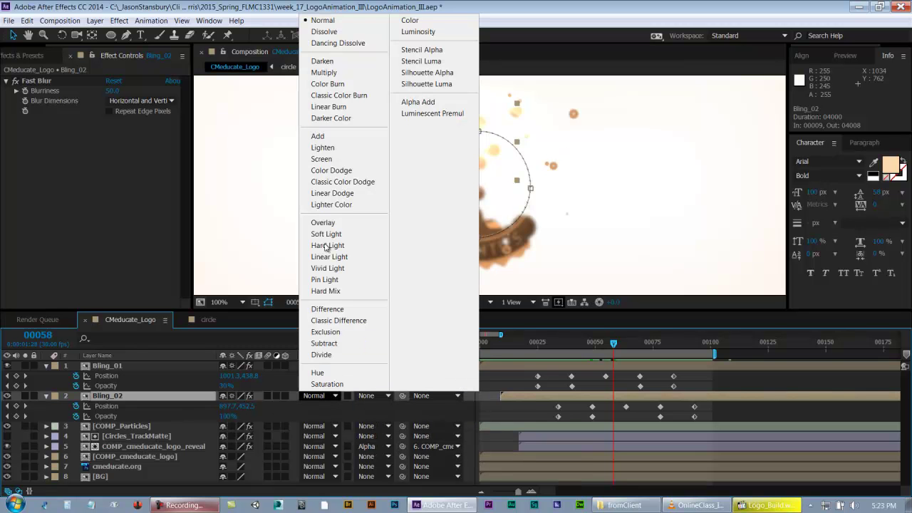
pyautogui.click(339, 172)
pyautogui.hotkey('shift', '=')
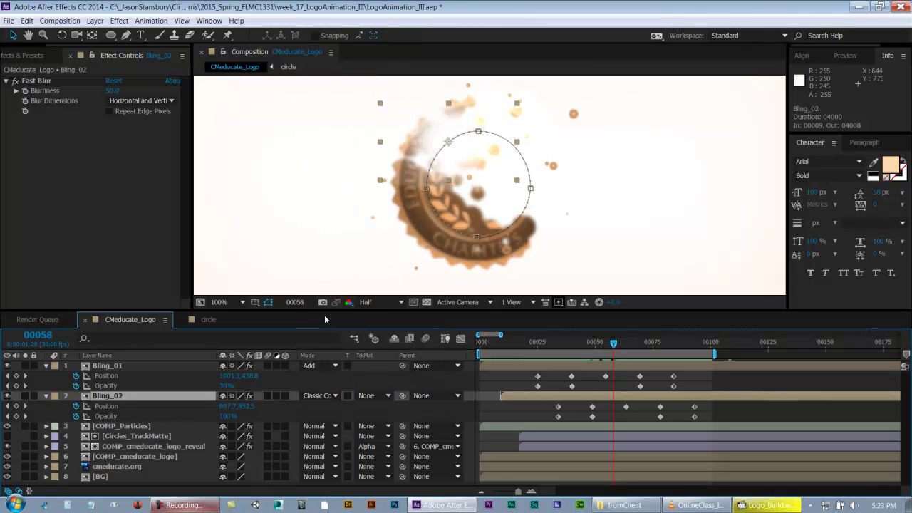
# Check Bling_02's new blending at frame 51 and run a RAM preview of the animation
pyautogui.moveTo(602, 343); pyautogui.dragTo(597, 344)
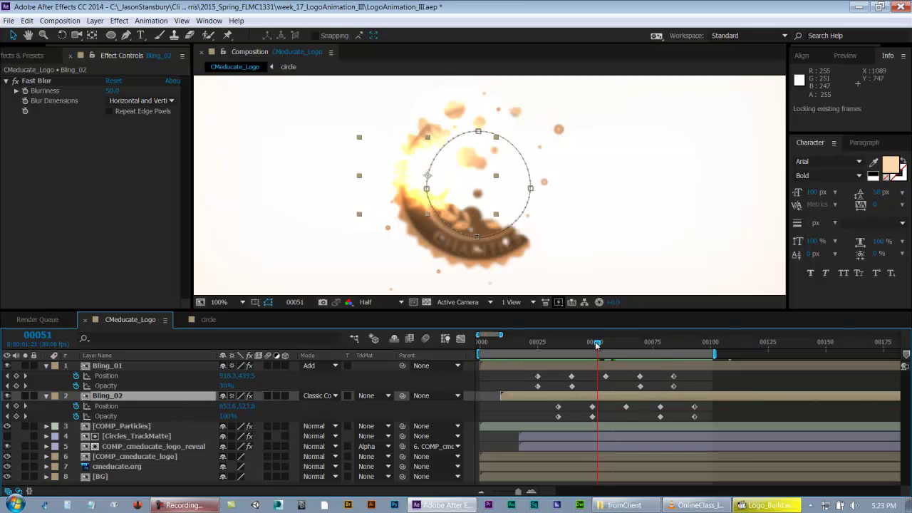
pyautogui.press('KP_0')
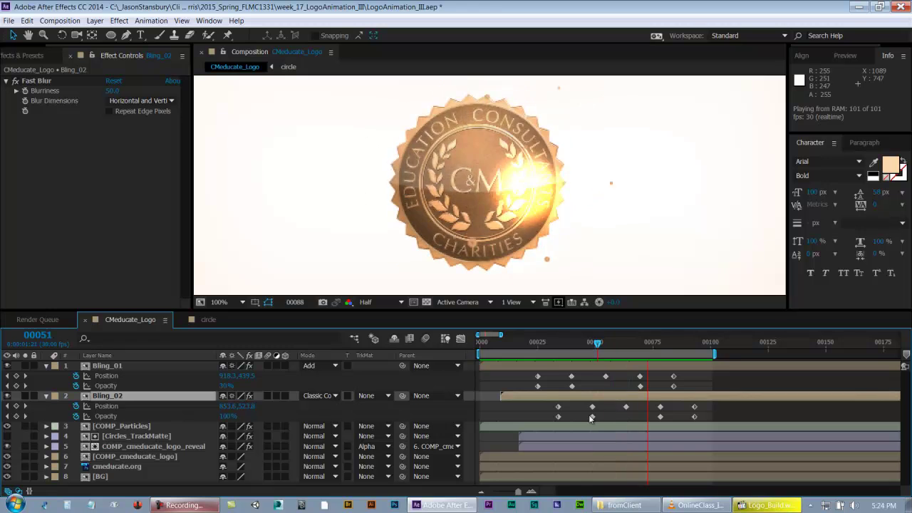
pyautogui.press('space')
# Try an opacity of 50% on Bling_02's Opacity keyframes at frames 49 and 78 and preview the reveal
pyautogui.moveTo(586, 414); pyautogui.dragTo(670, 421)
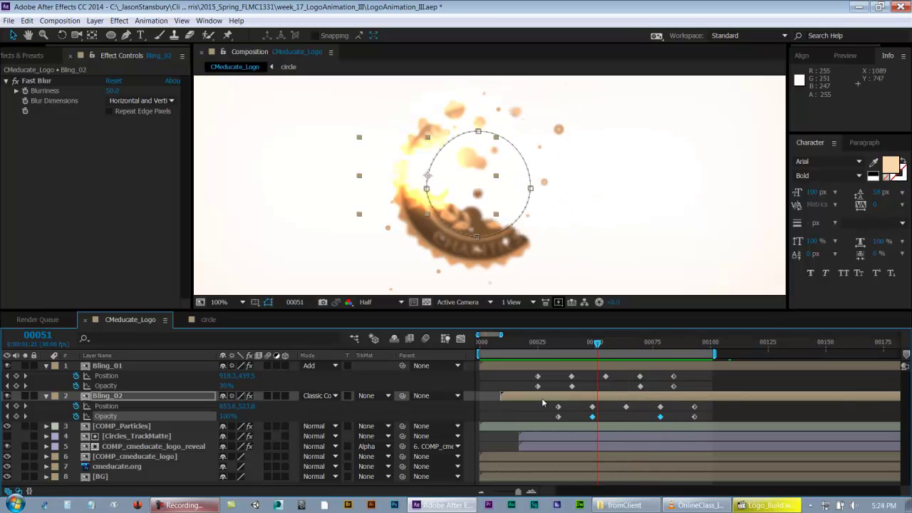
pyautogui.doubleClick(592, 417)
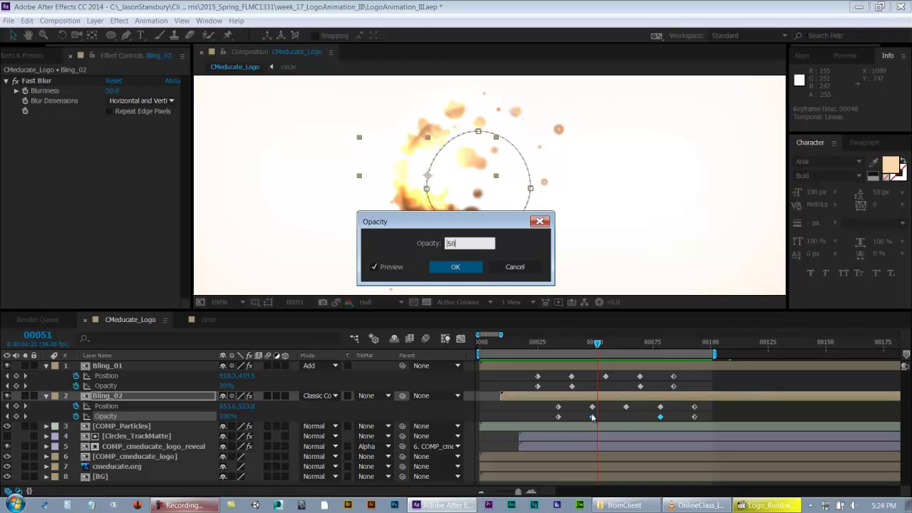
pyautogui.press('Return')
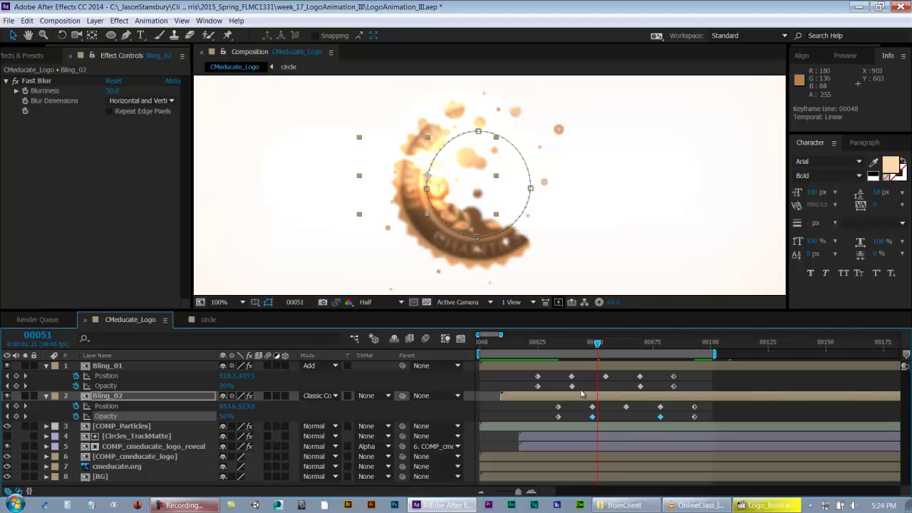
pyautogui.moveTo(598, 346); pyautogui.dragTo(610, 346)
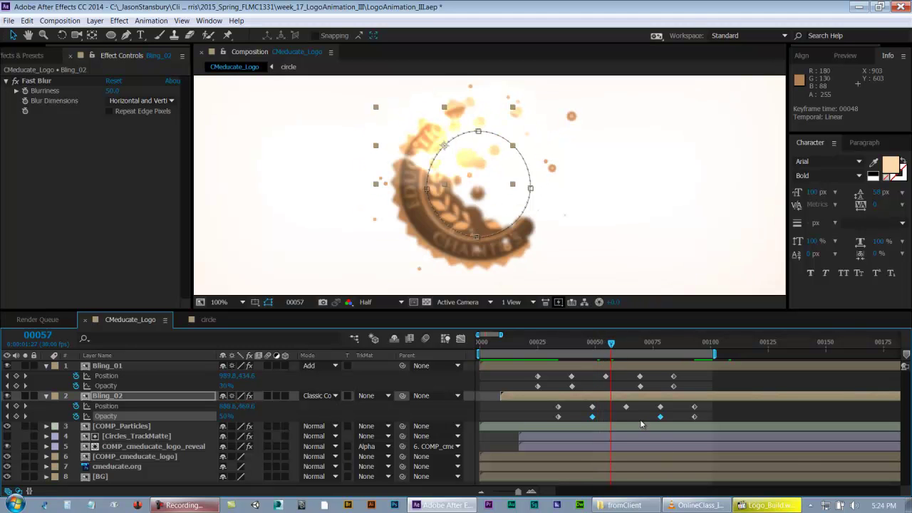
pyautogui.press('space')
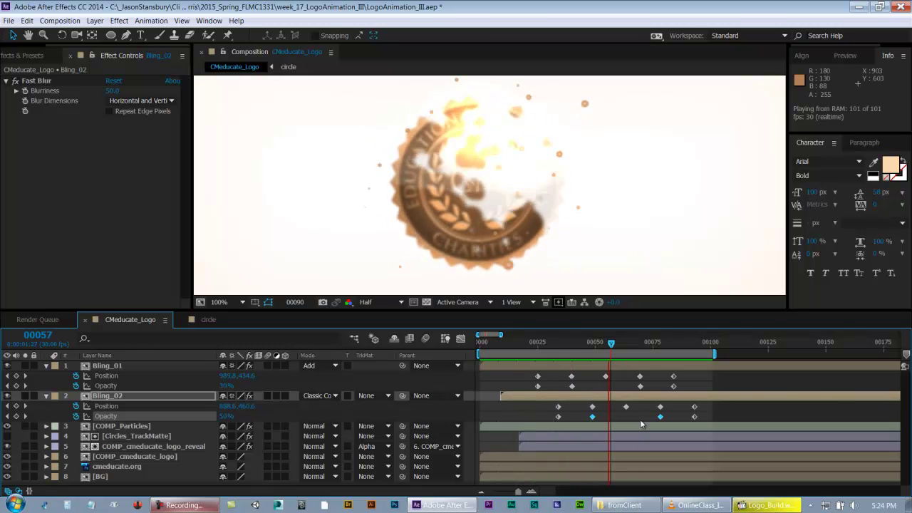
pyautogui.click(558, 343)
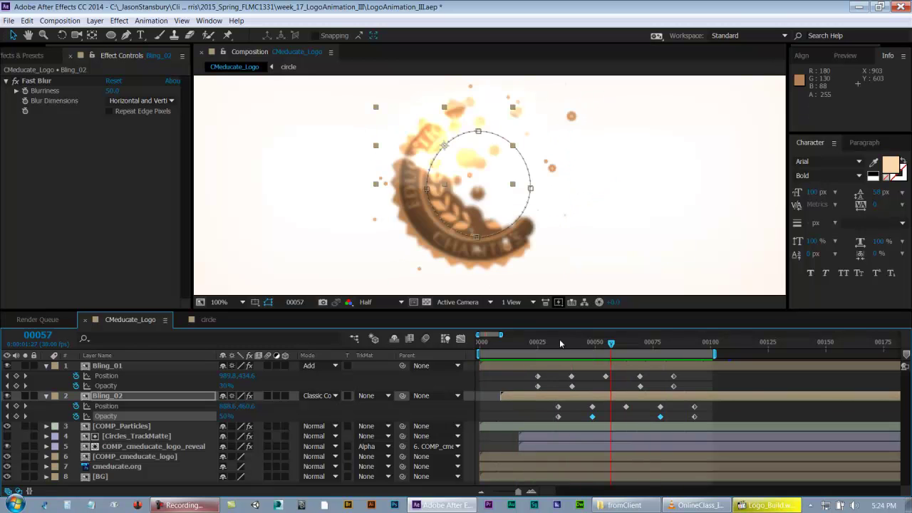
pyautogui.moveTo(558, 344); pyautogui.dragTo(610, 345)
# Set Bling_02's Opacity keyframes at frames 49 and 78 to 40% and save the project
pyautogui.doubleClick(592, 417)
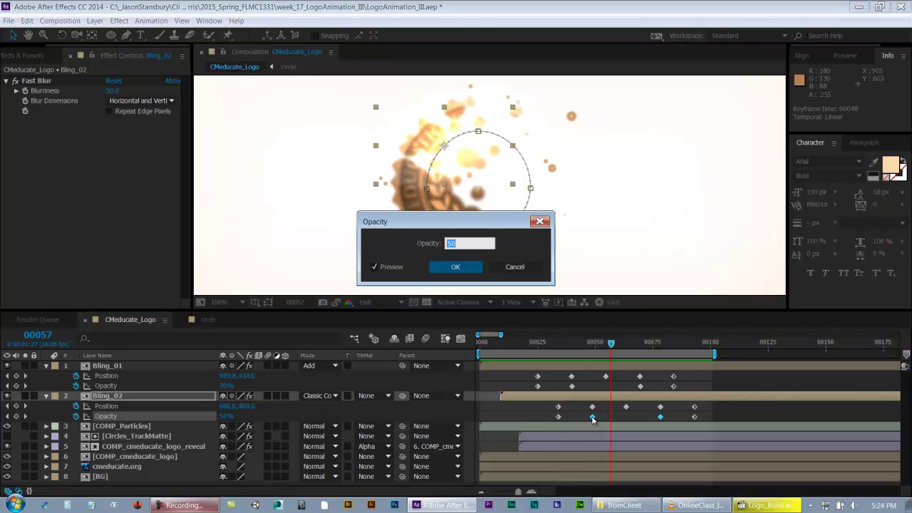
pyautogui.press('Return')
pyautogui.hotkey('ctrl', 's')
pyautogui.click(623, 421)
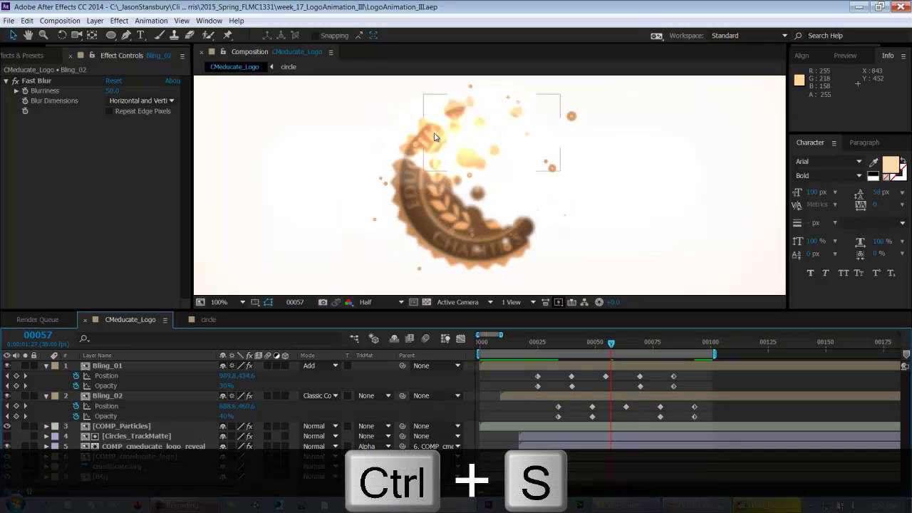
# Move the last two Opacity keyframes of both Bling_01 and Bling_02 about nine frames earlier, ending Bling_01's fade at frame 75
pyautogui.click(610, 343)
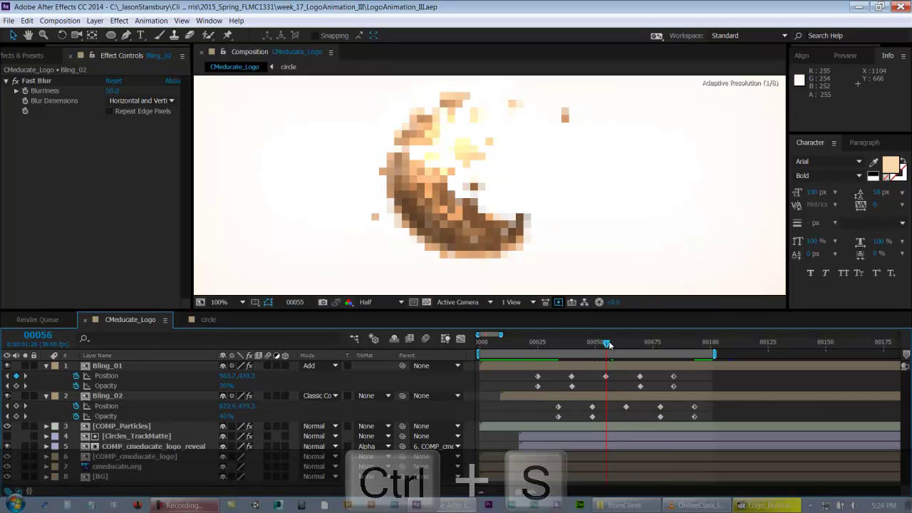
pyautogui.moveTo(612, 344); pyautogui.dragTo(659, 345)
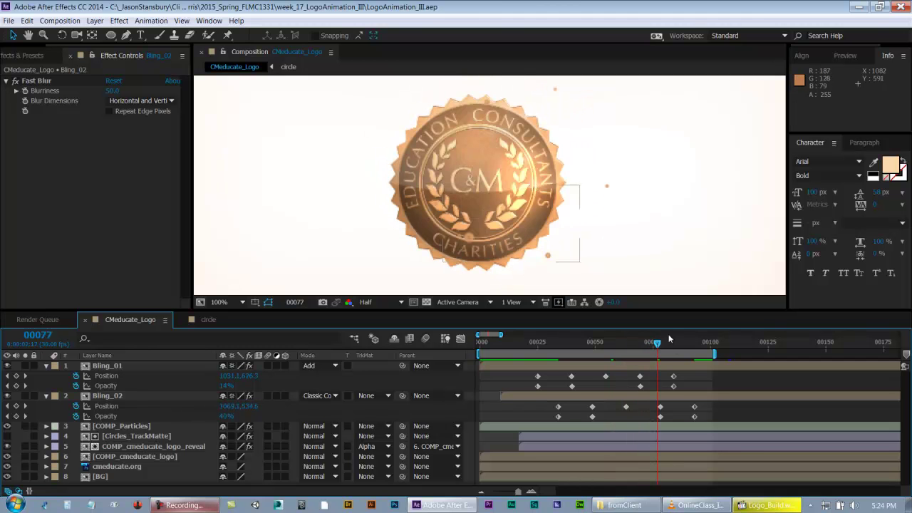
pyautogui.moveTo(654, 349); pyautogui.dragTo(653, 349)
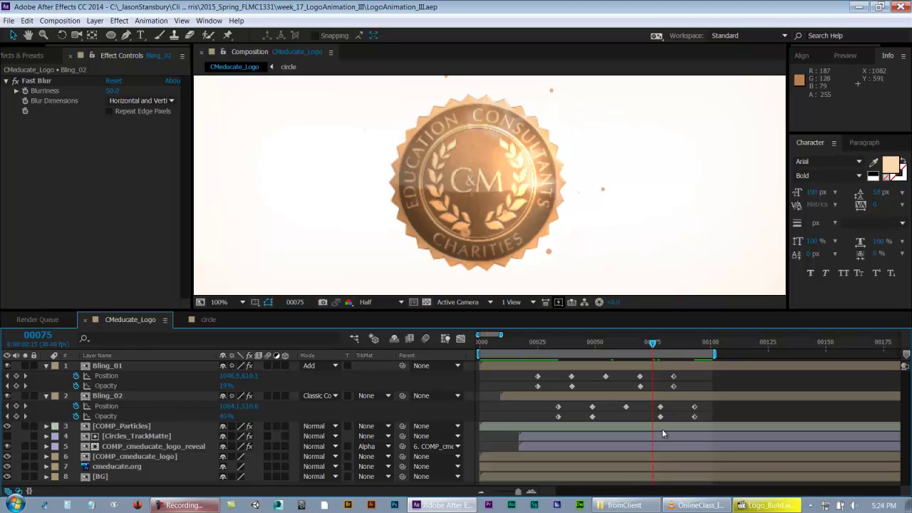
pyautogui.moveTo(632, 389); pyautogui.dragTo(701, 422)
pyautogui.moveTo(670, 388); pyautogui.dragTo(650, 399)
pyautogui.click(713, 409)
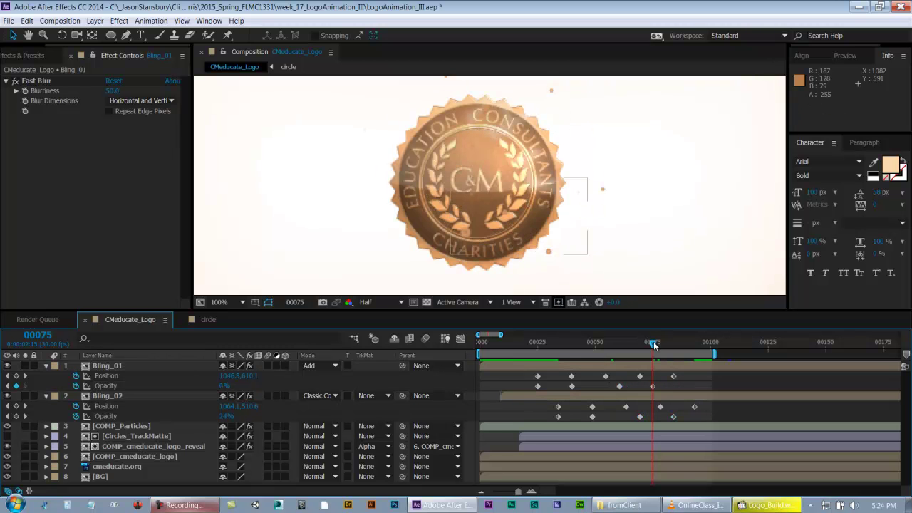
# Check the fade-out at frame 82, save the project, and preview the animation with the composition view maximized
pyautogui.moveTo(652, 343); pyautogui.dragTo(668, 345)
pyautogui.hotkey('ctrl', 's')
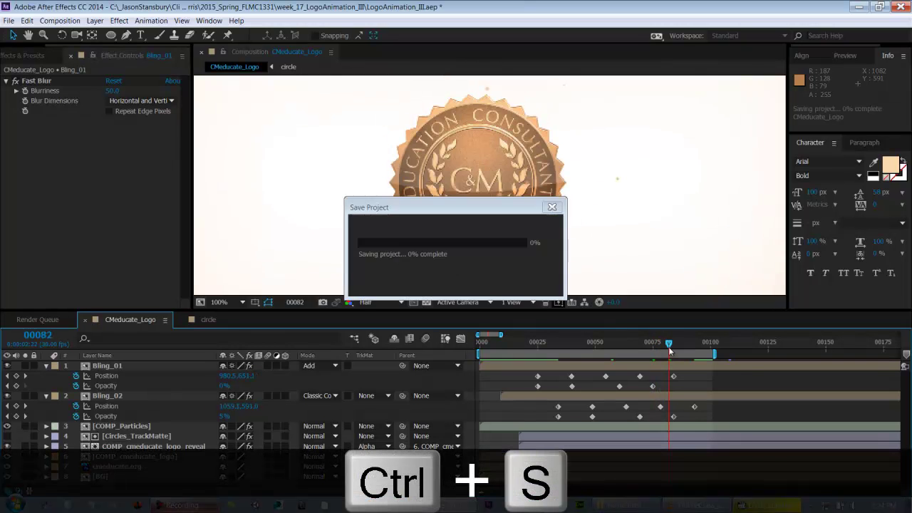
pyautogui.press('`')
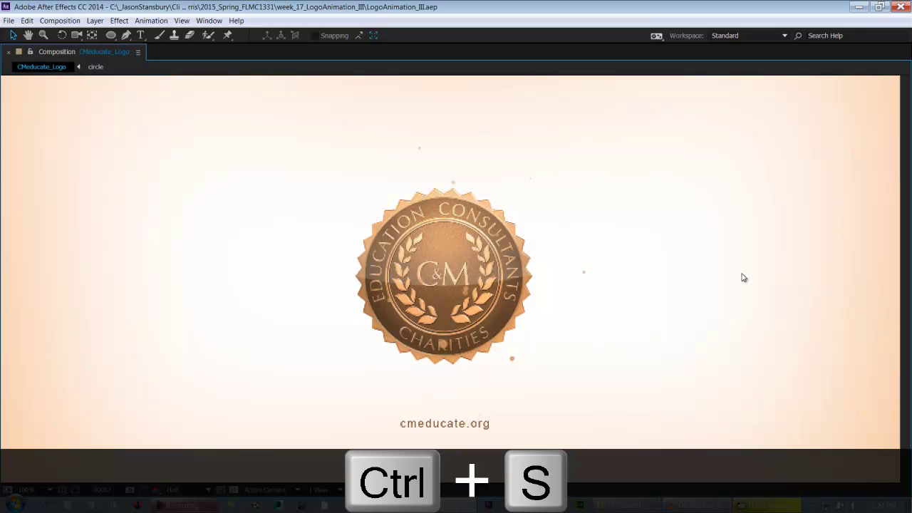
pyautogui.press('space')
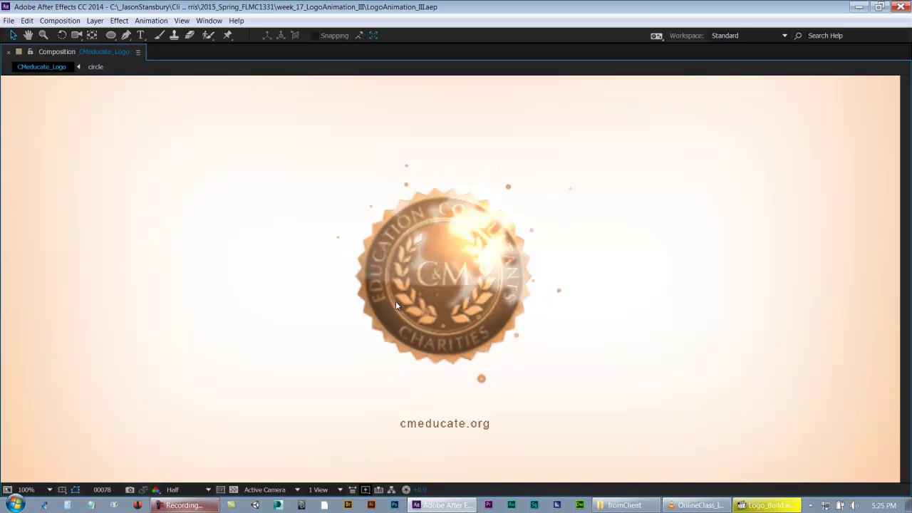
pyautogui.press('`')
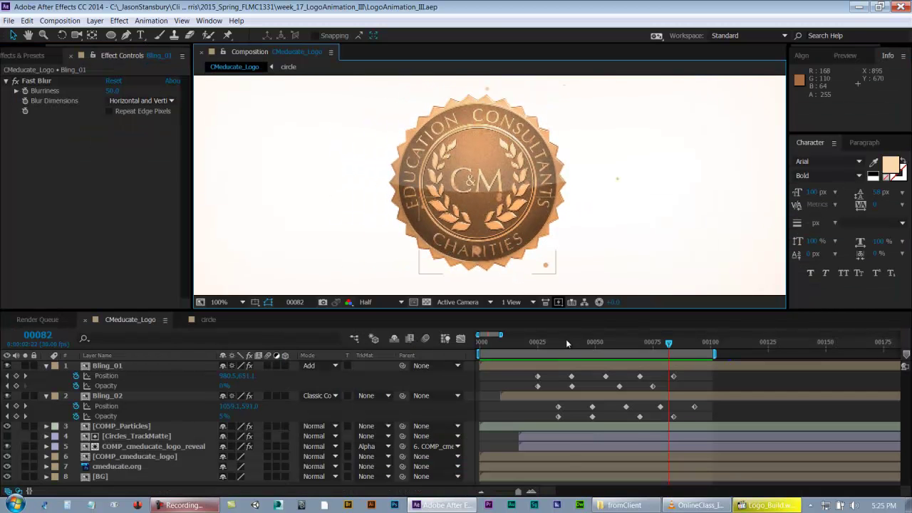
# Go to frame 44 and show only the Scale property of Bling_01 and Bling_02
pyautogui.click(567, 340)
pyautogui.moveTo(579, 345)
pyautogui.mouseDown()
pyautogui.moveTo(595, 340)
pyautogui.moveTo(582, 344)
pyautogui.mouseUp()
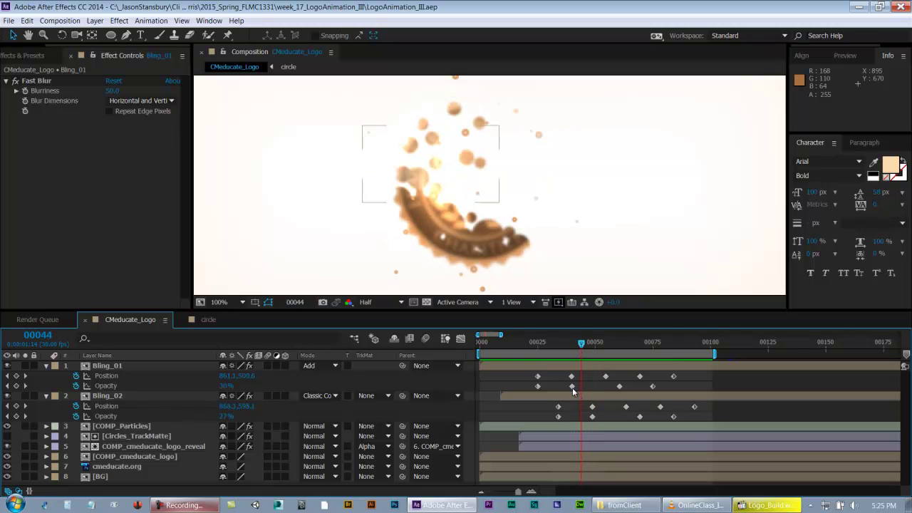
pyautogui.click(569, 364)
pyautogui.press('s')
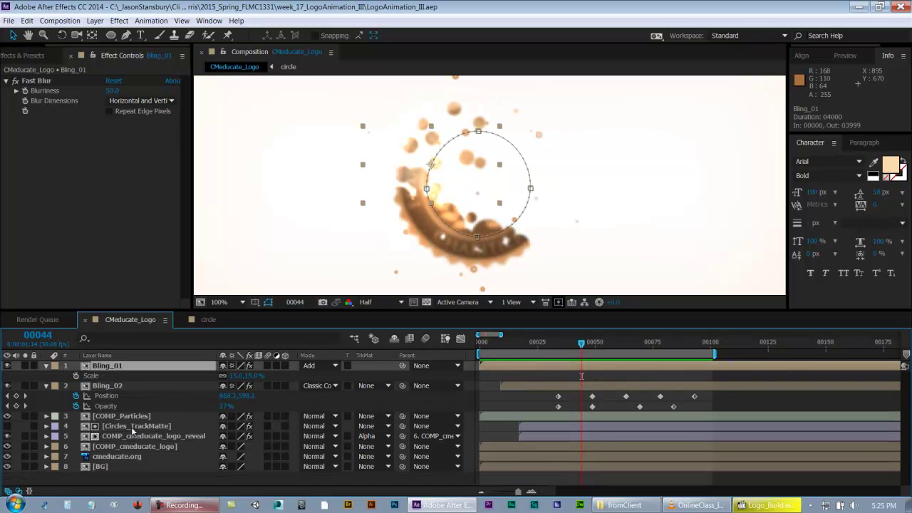
pyautogui.click(151, 388)
pyautogui.press('s')
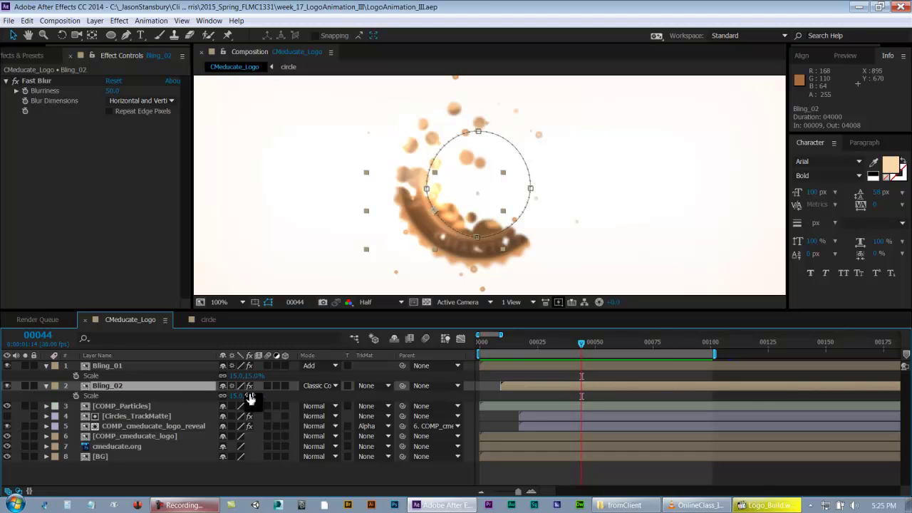
# Set the Scale of both Bling_01 and Bling_02 to 20%, trying 30% on Bling_01 first
pyautogui.click(237, 375)
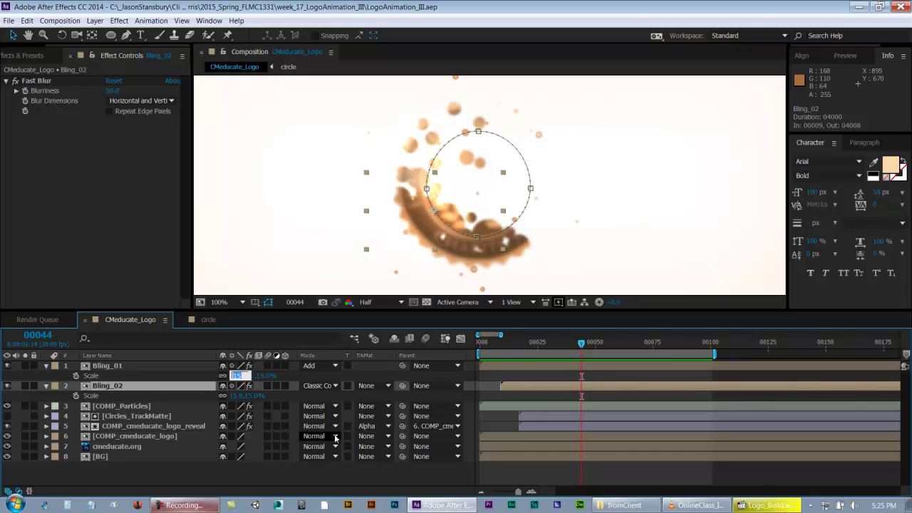
pyautogui.write('30')
pyautogui.press('Return')
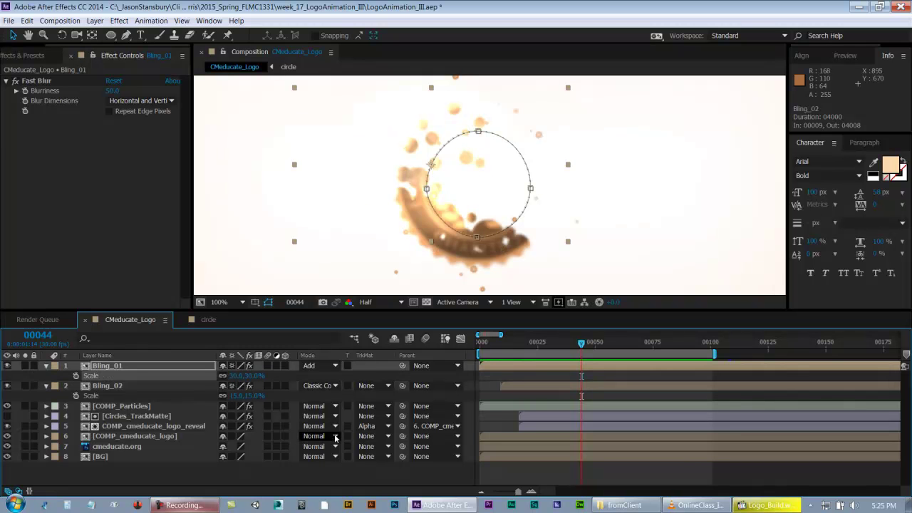
pyautogui.moveTo(242, 376); pyautogui.dragTo(235, 377)
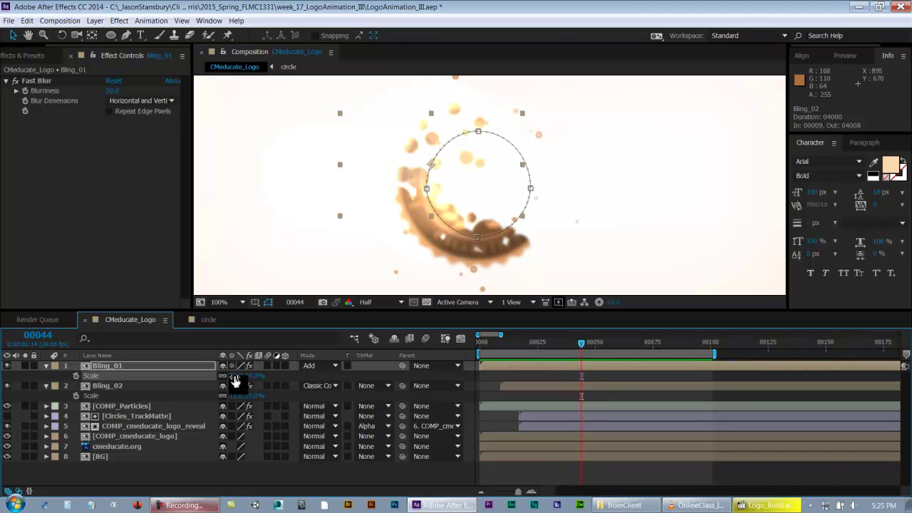
pyautogui.click(237, 396)
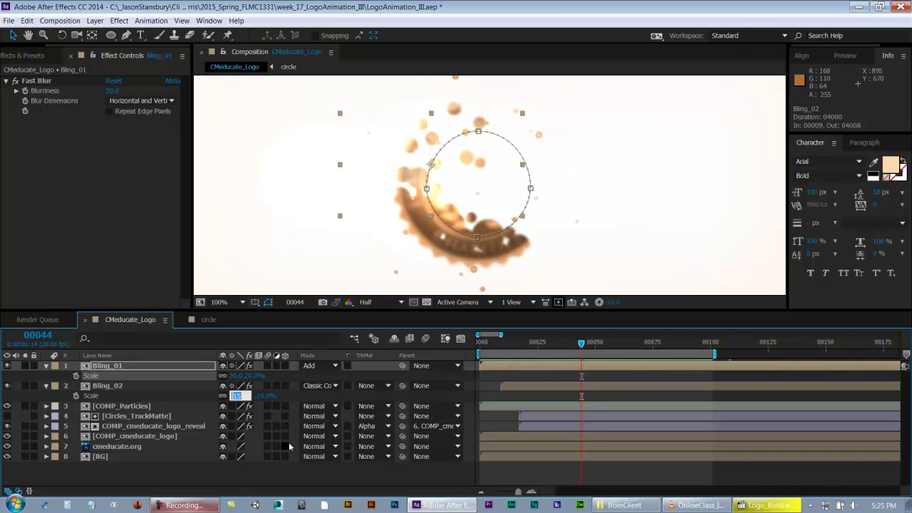
pyautogui.write('20')
pyautogui.press('Return')
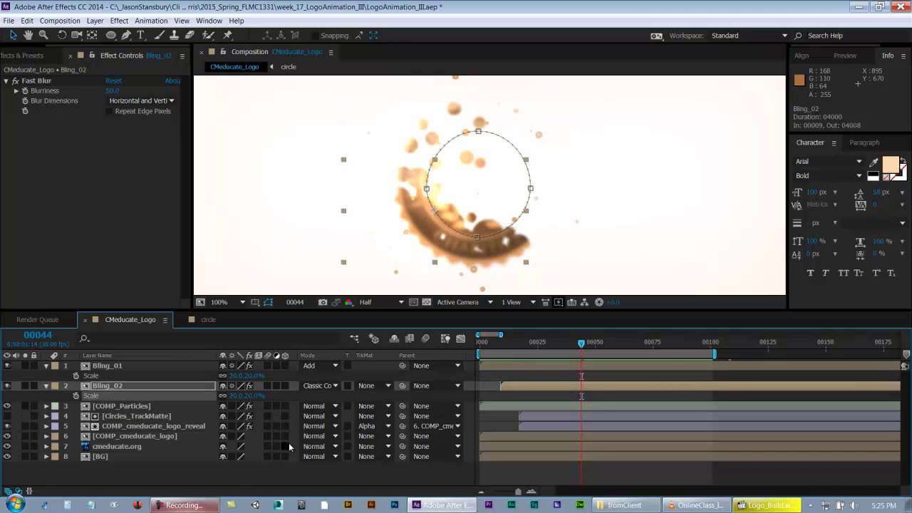
pyautogui.click(225, 483)
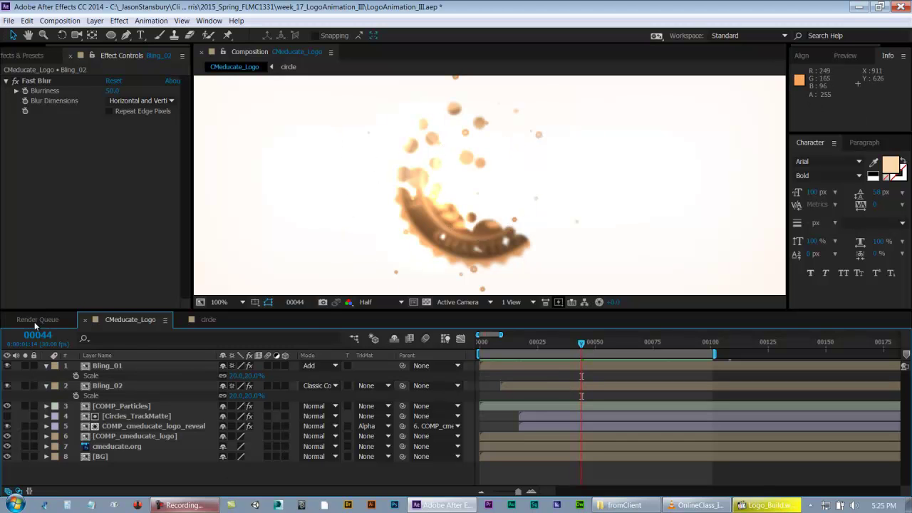
pyautogui.click(34, 321)
pyautogui.click(200, 320)
pyautogui.click(147, 320)
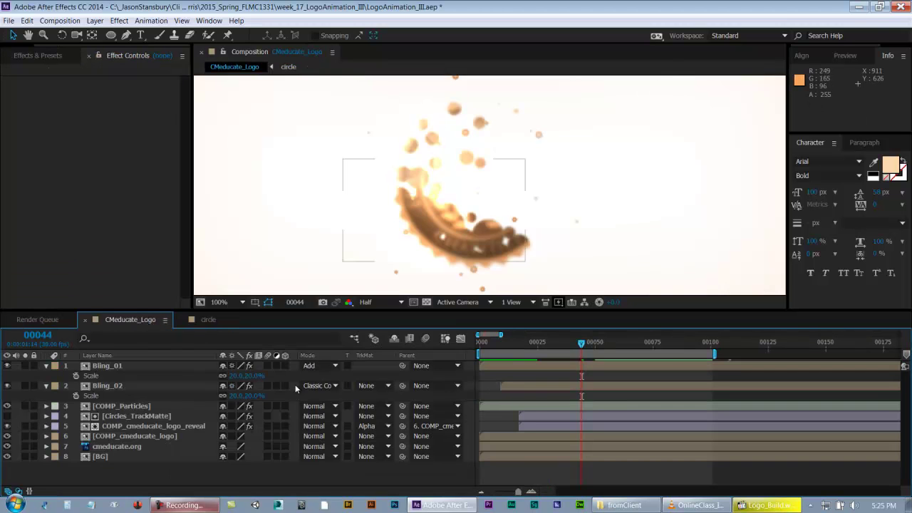
# Save the project and preview the animation with the composition view maximized, returning to the normal layout at the end
pyautogui.hotkey('ctrl', 's')
pyautogui.press('`')
pyautogui.press('space')
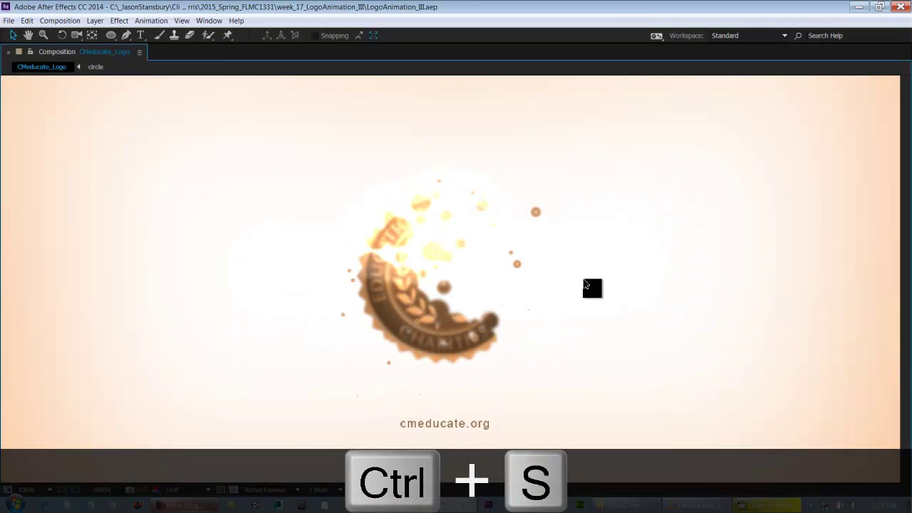
pyautogui.press('space')
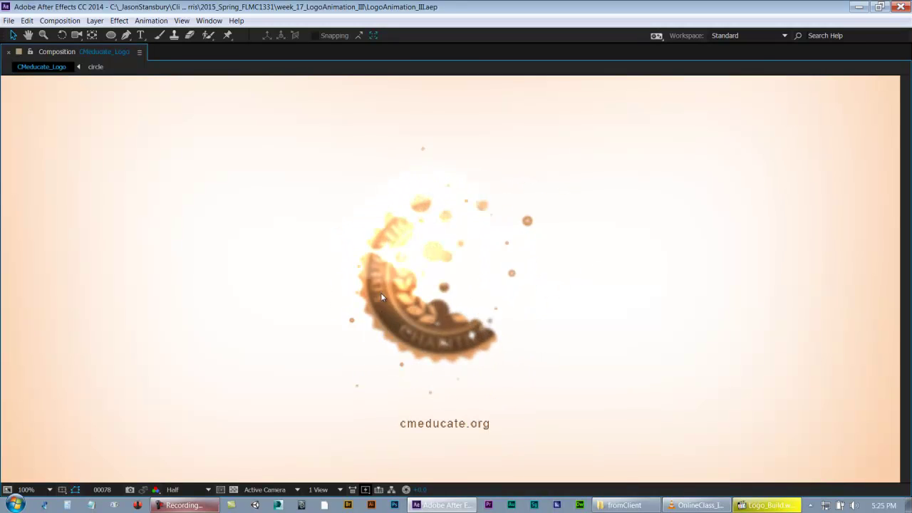
pyautogui.press('space')
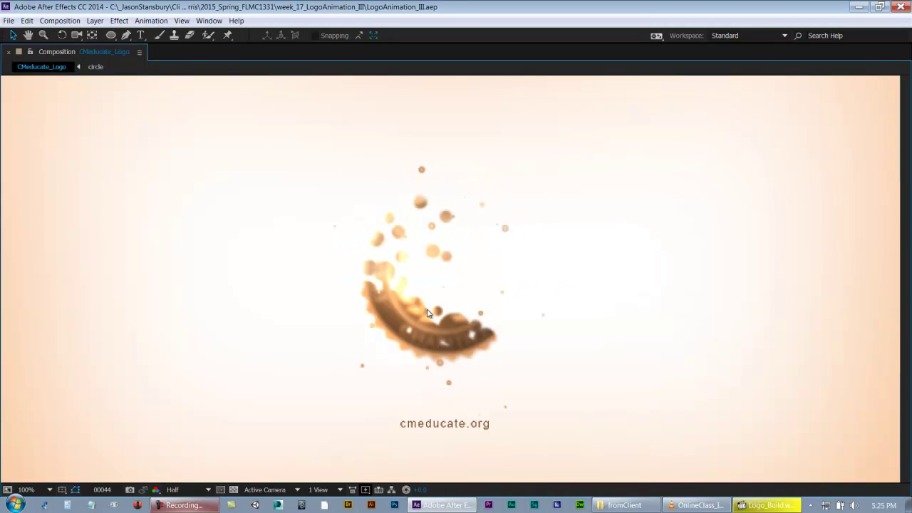
pyautogui.press('`')
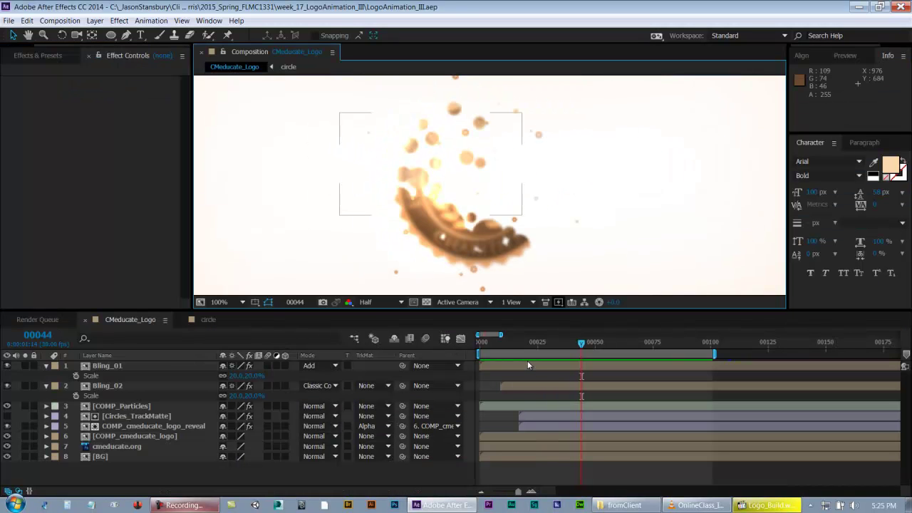
# Reveal the effects on Bling_01 and Bling_02 in the timeline and go to frame 45
pyautogui.click(527, 363)
pyautogui.press('e')
pyautogui.click(121, 386)
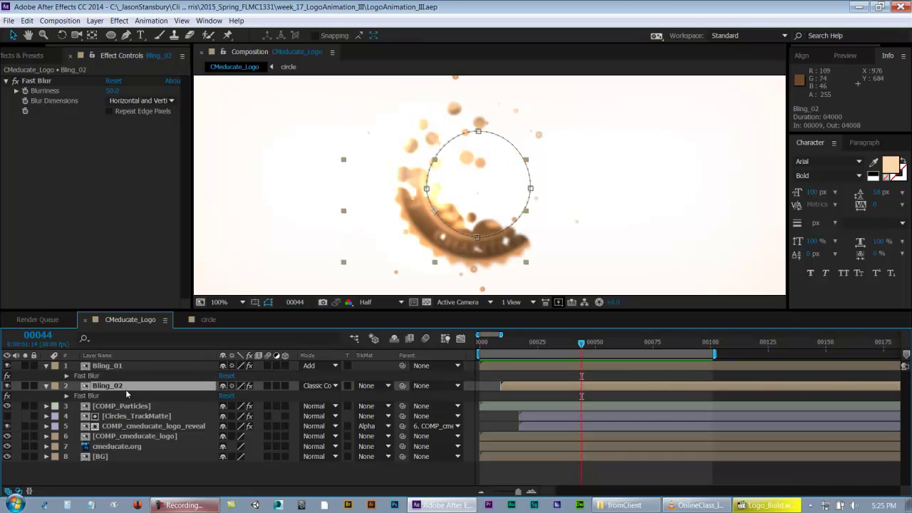
pyautogui.moveTo(524, 346); pyautogui.dragTo(584, 339)
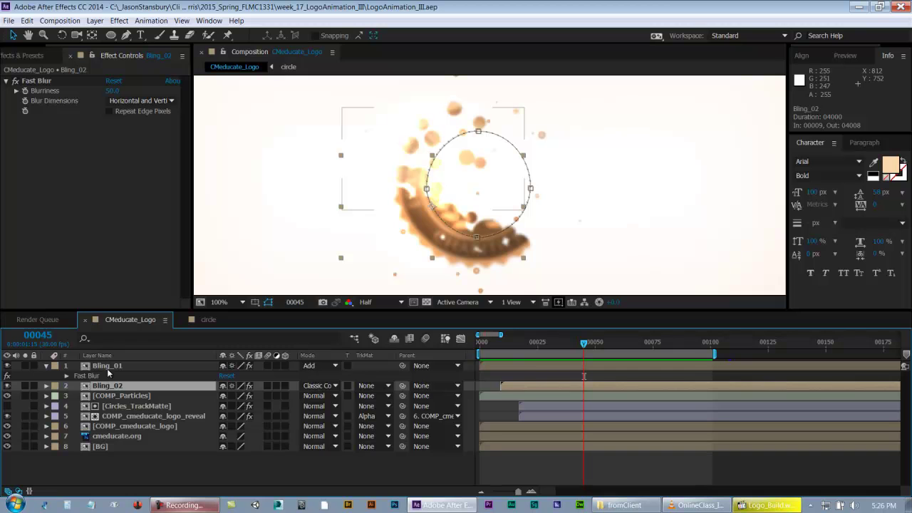
# Show the keyframed Position and Opacity properties of both Bling_02 and Bling_01, and save the project
pyautogui.press('e')
pyautogui.press('u')
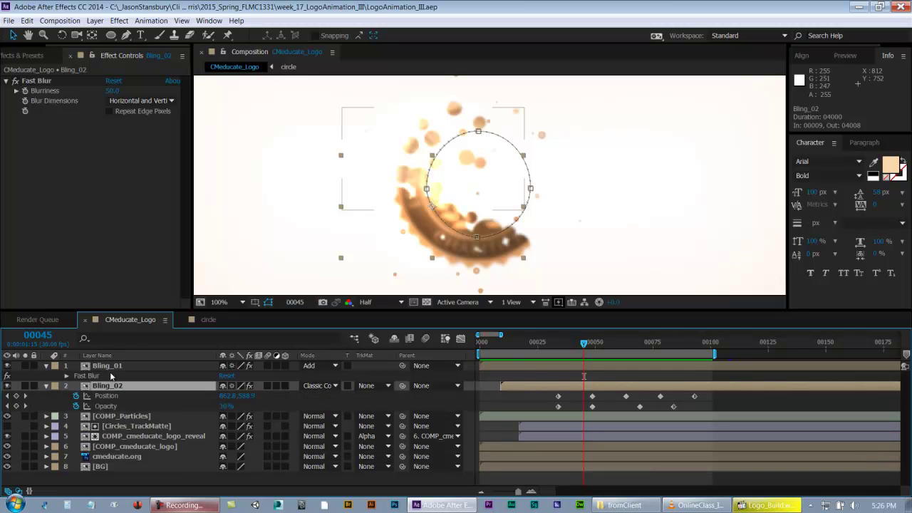
pyautogui.click(107, 365)
pyautogui.press('u')
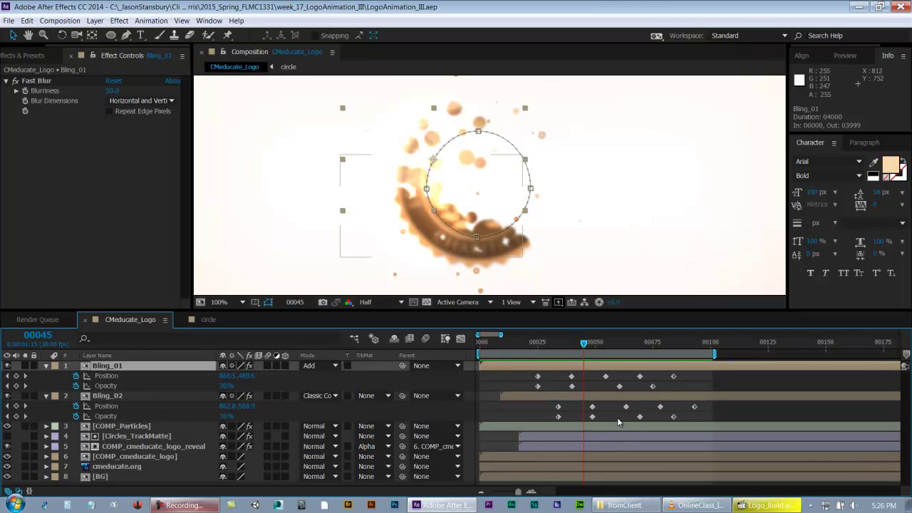
pyautogui.click(605, 418)
pyautogui.hotkey('ctrl', 's')
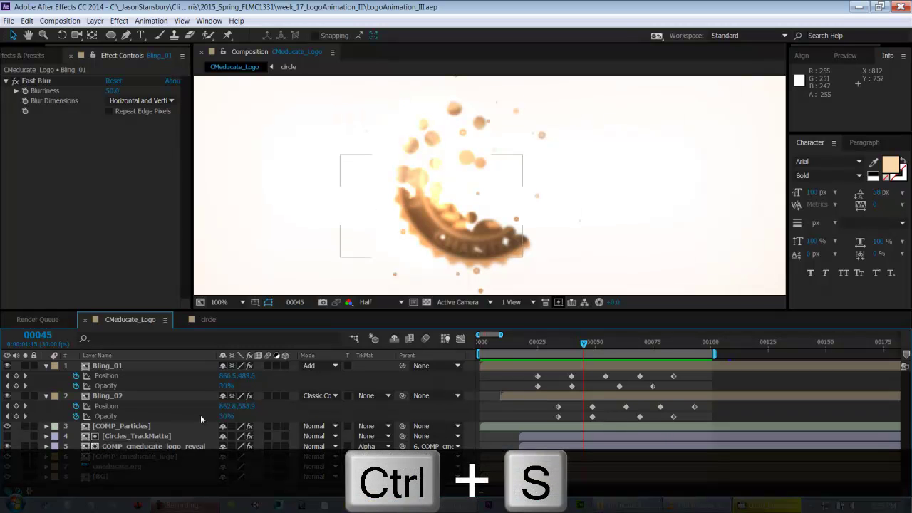
# Collapse the revealed properties of Bling_01 and Bling_02 and save the project
pyautogui.click(140, 367)
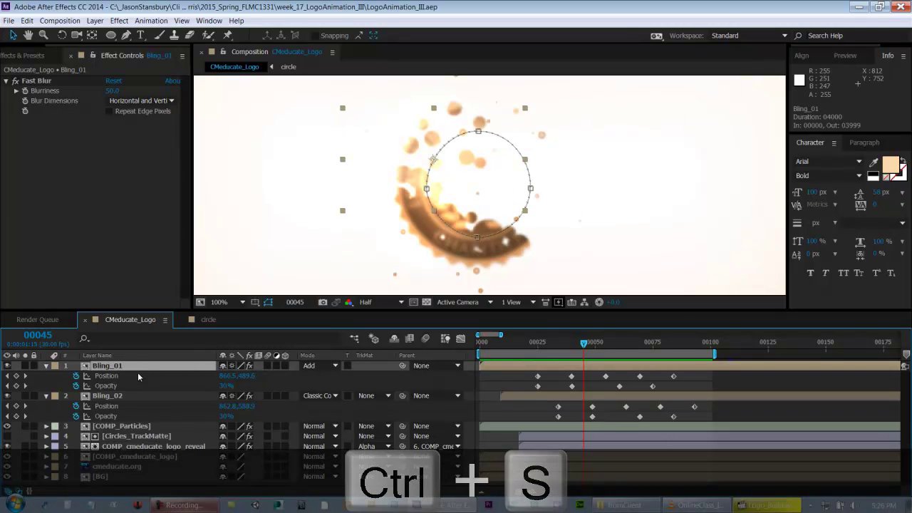
pyautogui.click(121, 389)
pyautogui.click(120, 393)
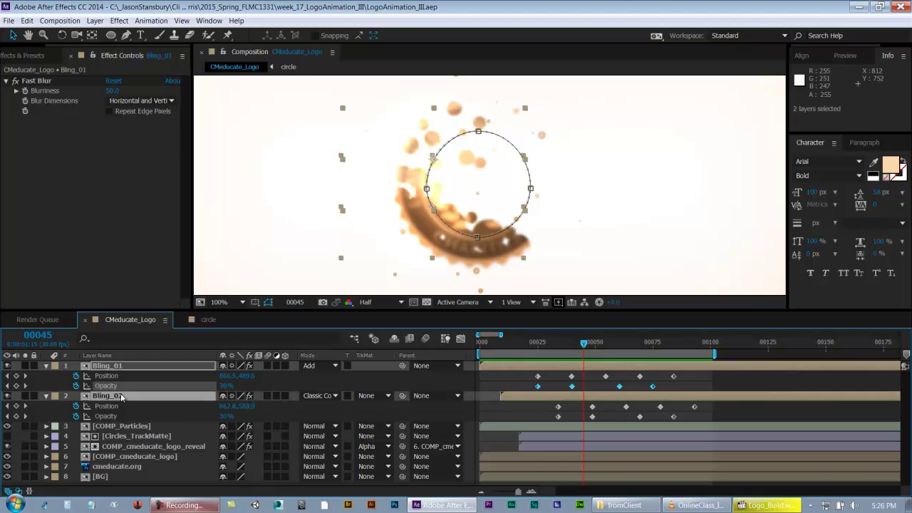
pyautogui.press('u')
pyautogui.hotkey('ctrl', 's')
pyautogui.click(150, 454)
# Set the Fast Blur Blurriness to 60 on both Bling_01 and Bling_02
pyautogui.click(122, 365)
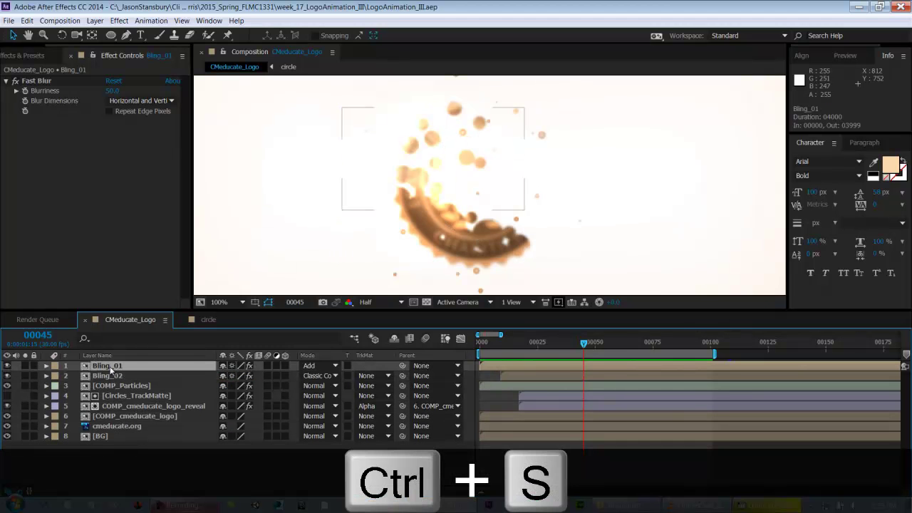
pyautogui.click(111, 92)
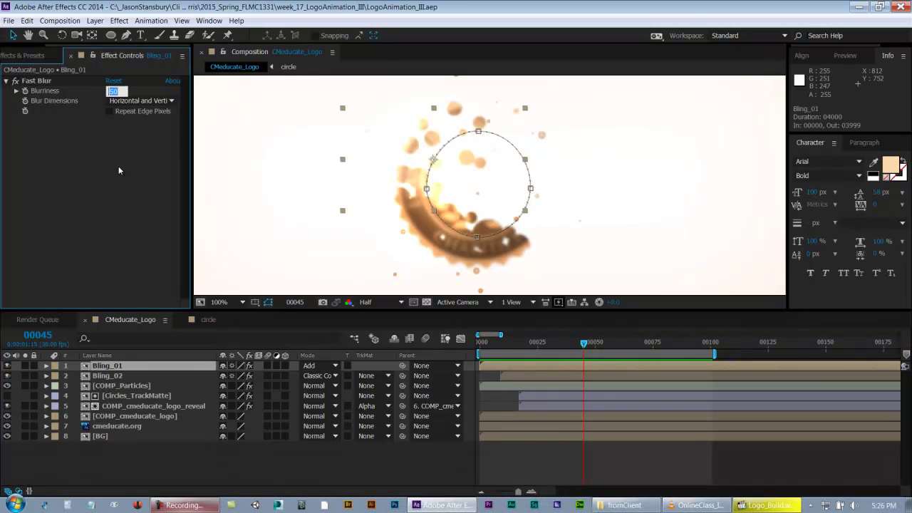
pyautogui.write('60')
pyautogui.press('Return')
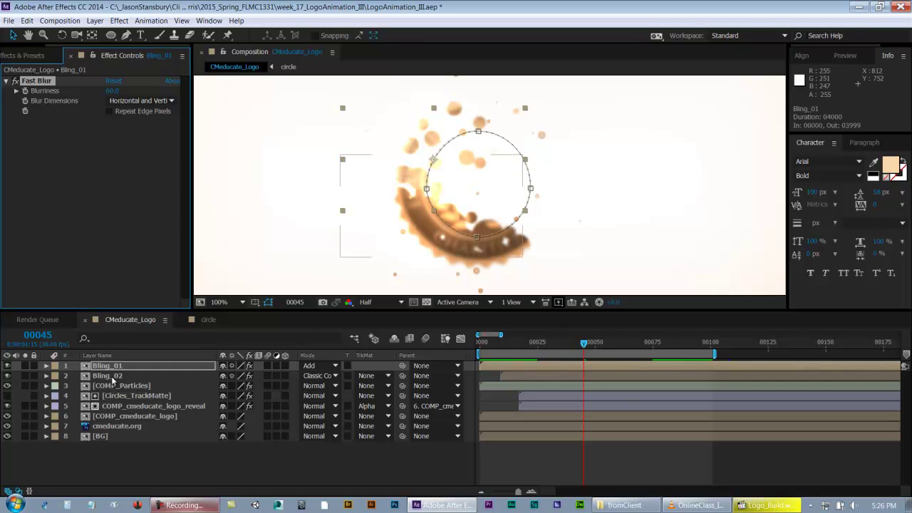
pyautogui.click(109, 376)
pyautogui.click(110, 91)
pyautogui.write('60')
pyautogui.press('Return')
pyautogui.click(536, 468)
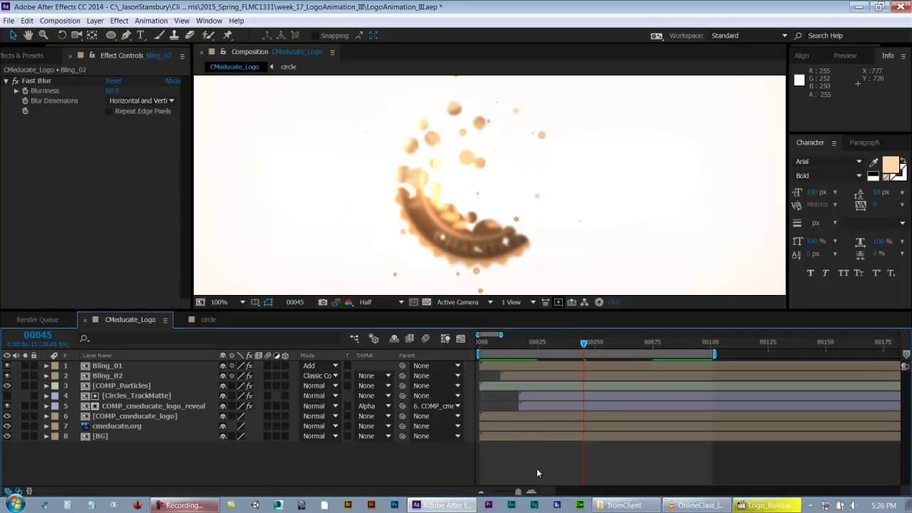
# Save the project and check the stronger blur in a preview with the composition view maximized
pyautogui.press('`')
pyautogui.hotkey('ctrl', 's')
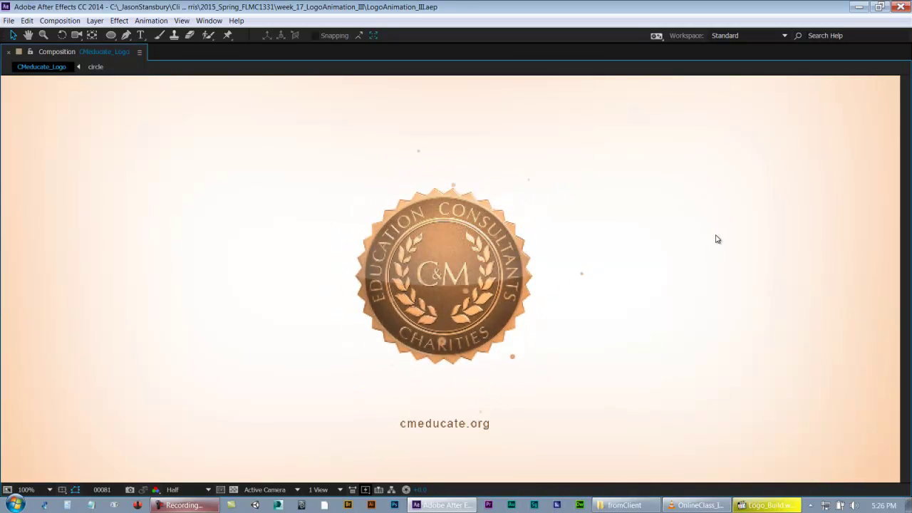
pyautogui.press('`')
# At frame 46, shift the Bling_02 layer five frames later to start at frame 14, and preview the change in the maximized view
pyautogui.moveTo(583, 339)
pyautogui.mouseDown()
pyautogui.moveTo(519, 345)
pyautogui.moveTo(584, 345)
pyautogui.mouseUp()
pyautogui.moveTo(575, 378); pyautogui.dragTo(586, 376)
pyautogui.press('`')
pyautogui.press('space')
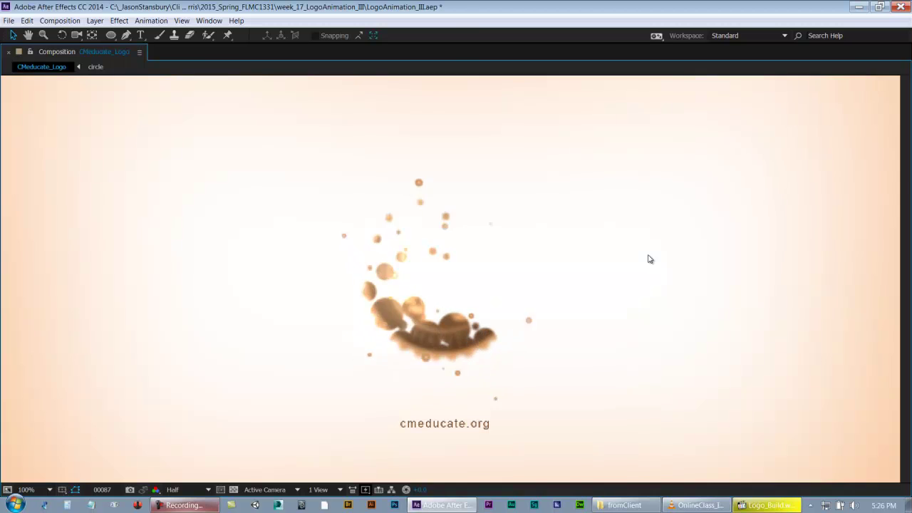
pyautogui.press('space')
pyautogui.press('`')
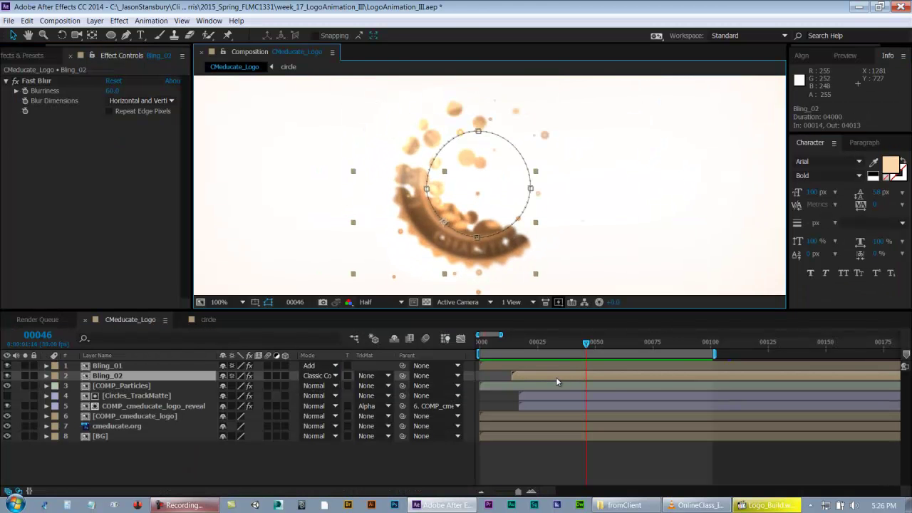
# Maximize the composition view, save the project, and play through the delayed Bling_02 animation
pyautogui.press('`')
pyautogui.hotkey('ctrl', 's')
pyautogui.press('space')
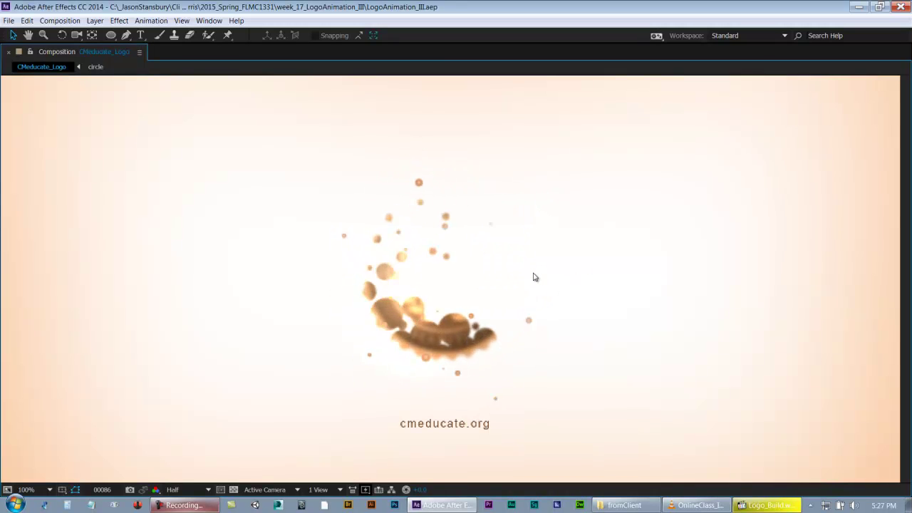
pyautogui.hotkey('ctrl', 's')
pyautogui.press('space')
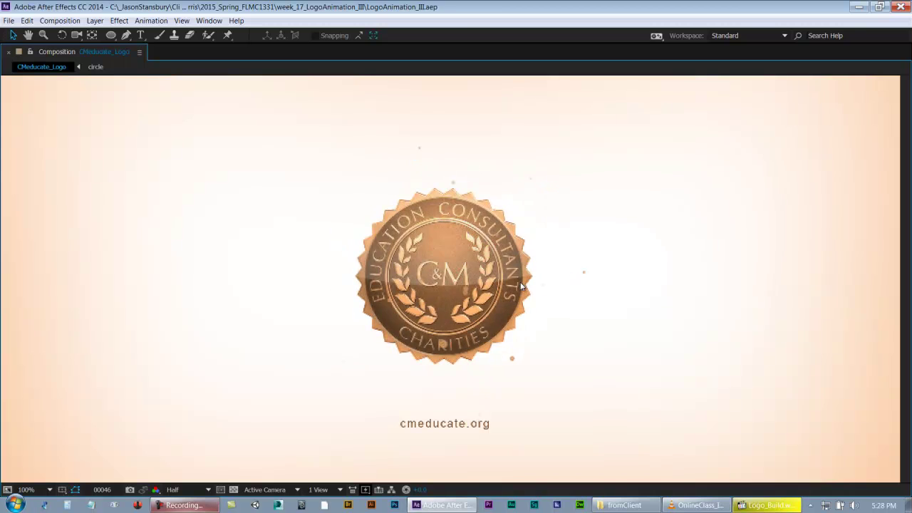
# Switch briefly to the OnlineClass video window, return to After Effects, and play the composition preview
pyautogui.click(697, 505)
pyautogui.click(10, 477)
pyautogui.click(441, 505)
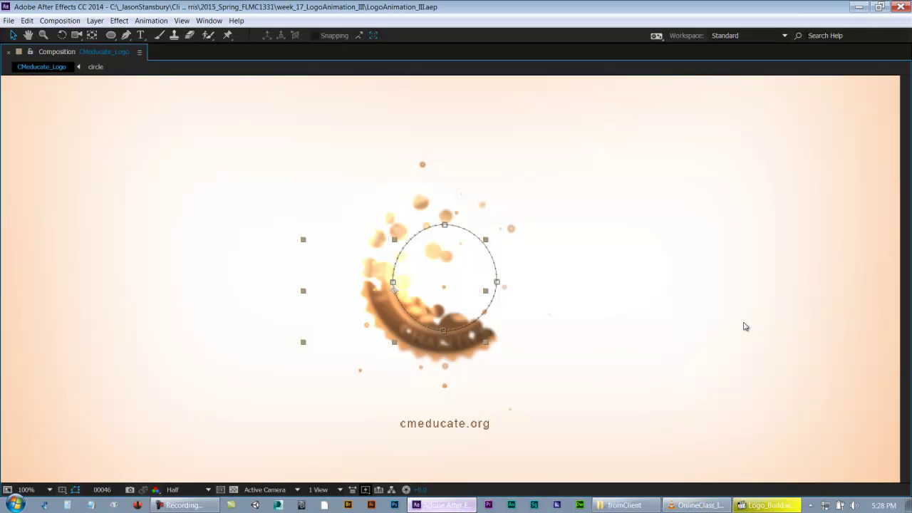
pyautogui.press('space')
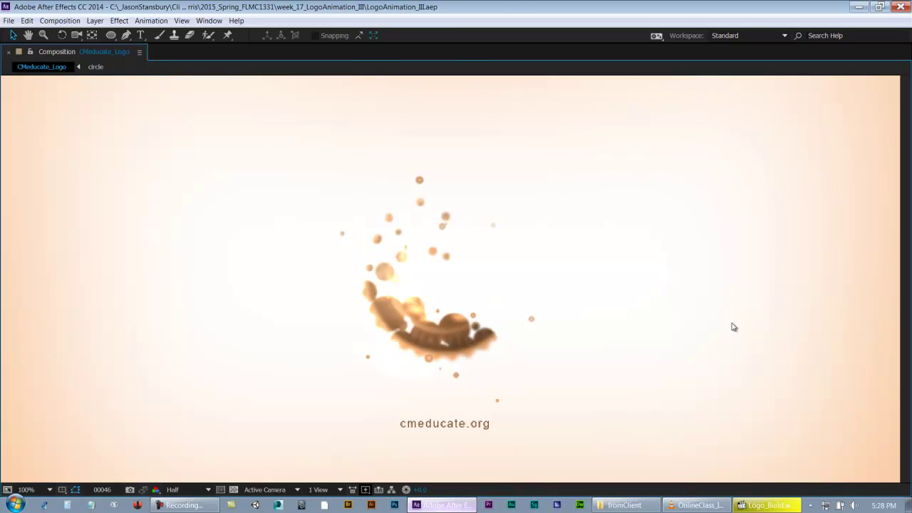